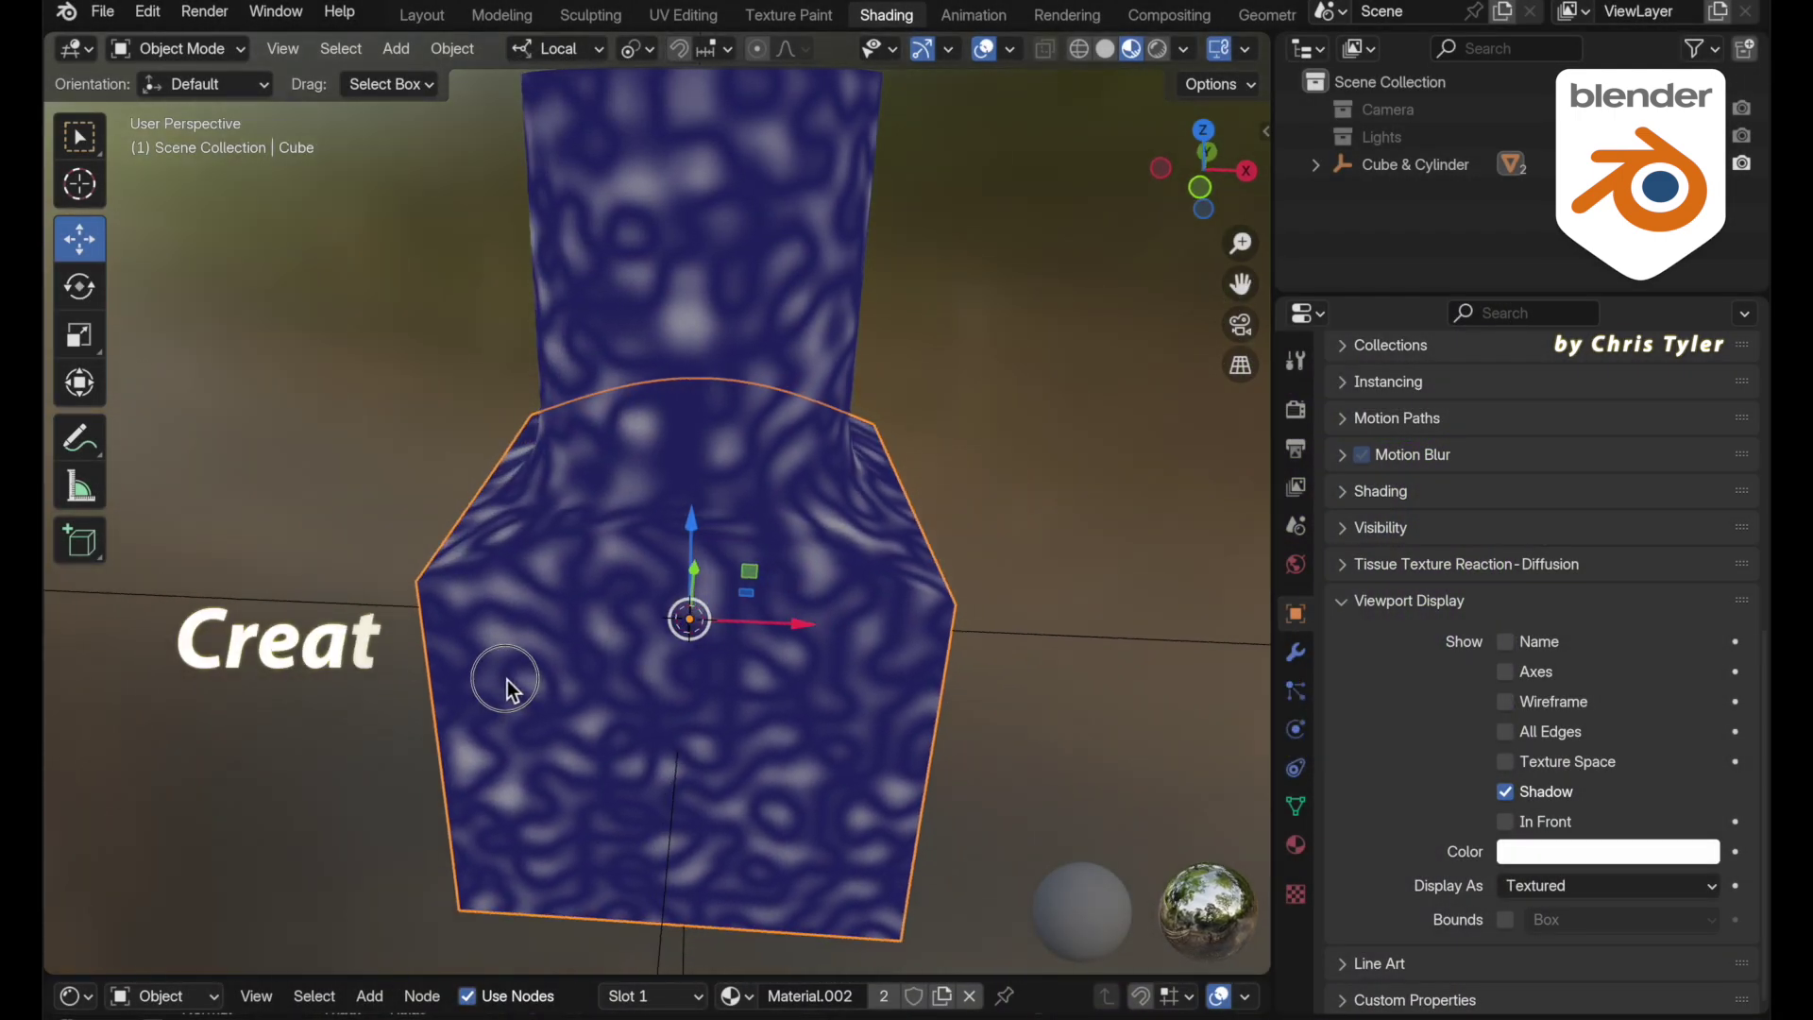
- Select the Cylinder and orbit to a frontal view of the plain blue cube and cylinder
middle_drag(507, 687, 651, 319)
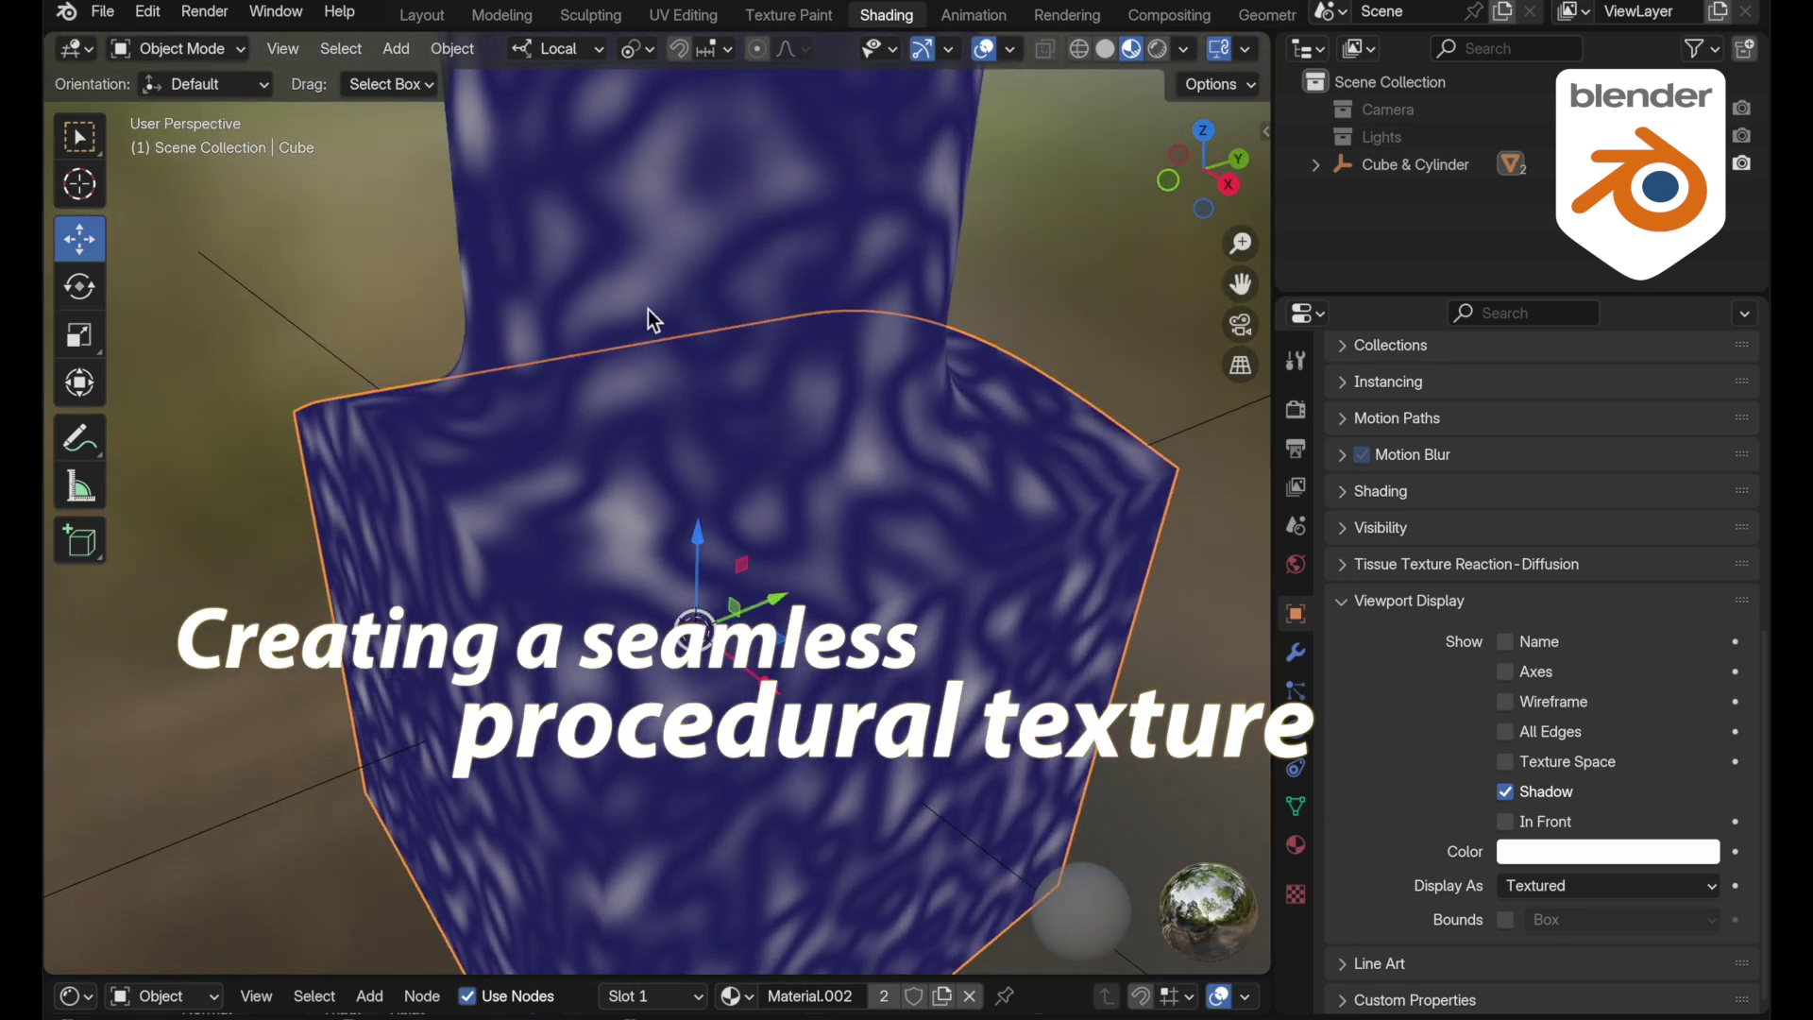
click(654, 159)
middle_drag(654, 158, 818, 412)
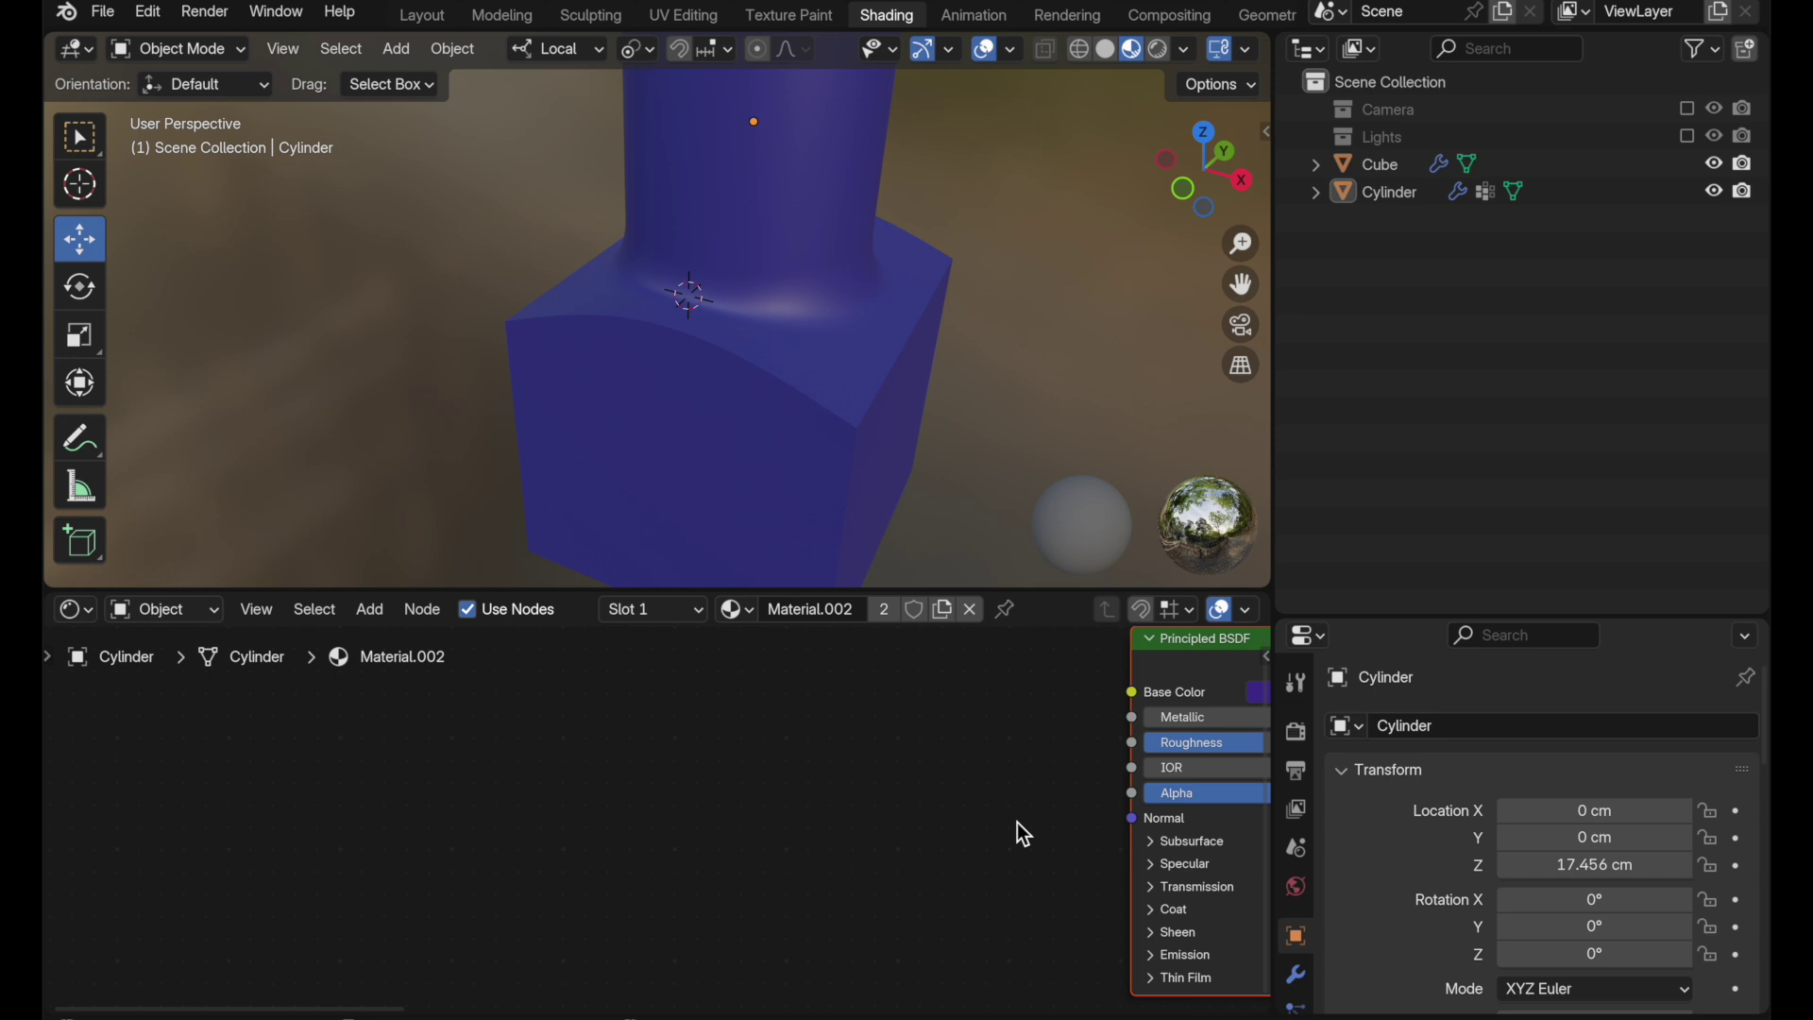
- Enlarge the 3D view and Properties areas, orbiting in on the cylinder's base
middle_drag(842, 356, 739, 432)
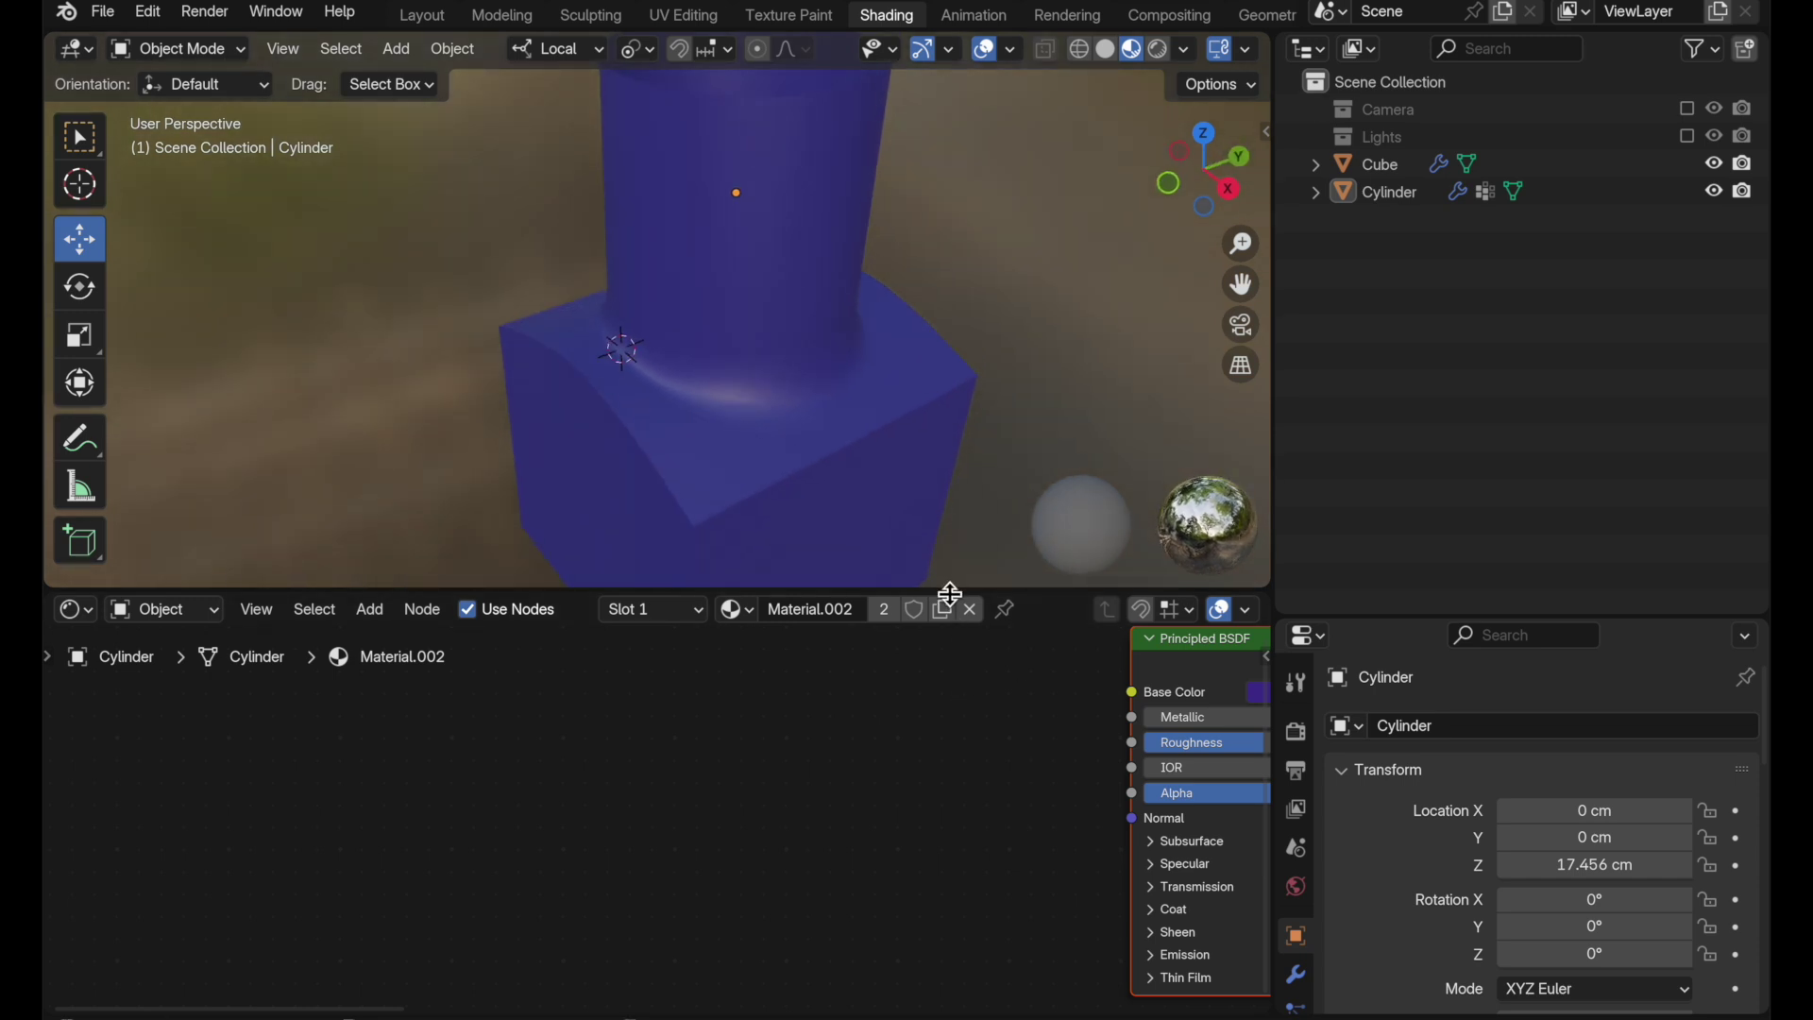
drag(944, 596, 944, 880)
middle_drag(796, 652, 1001, 591)
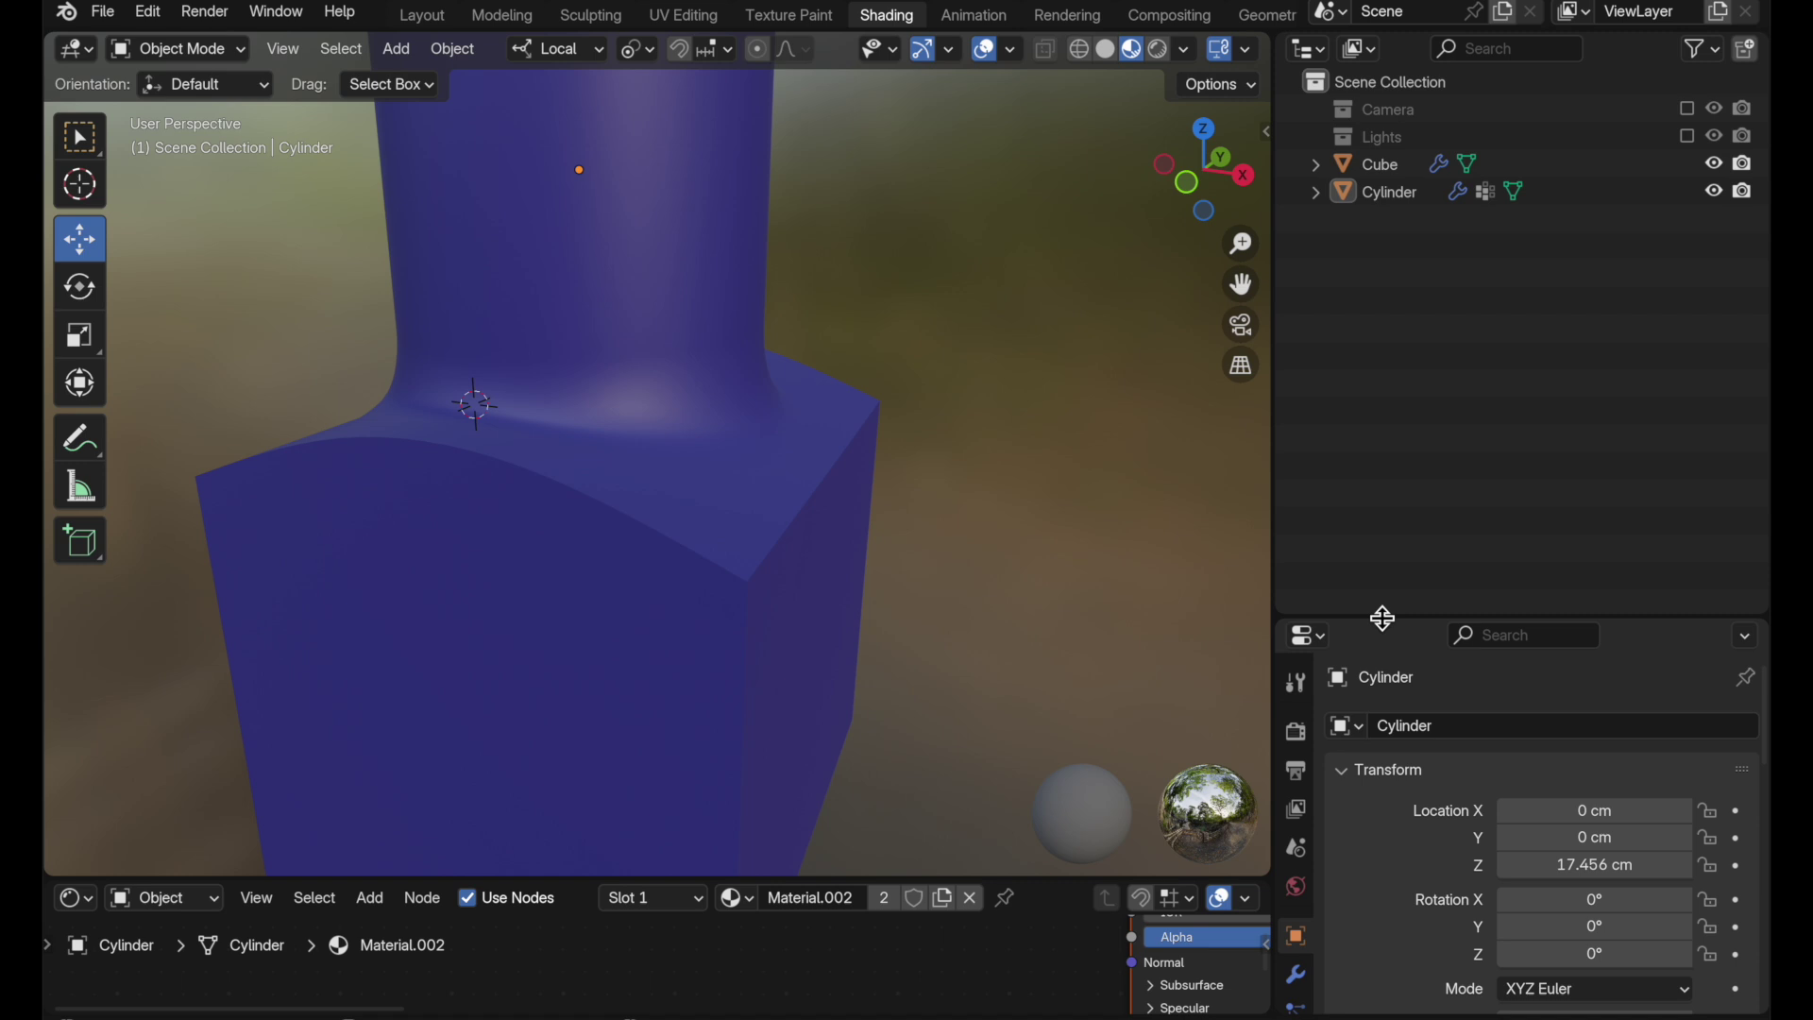
drag(1383, 618, 1379, 295)
- Show the Cylinder's Shrinkwrap, Subdivision and DataTransfer modifiers, with DataTransfer collapsed
click(699, 203)
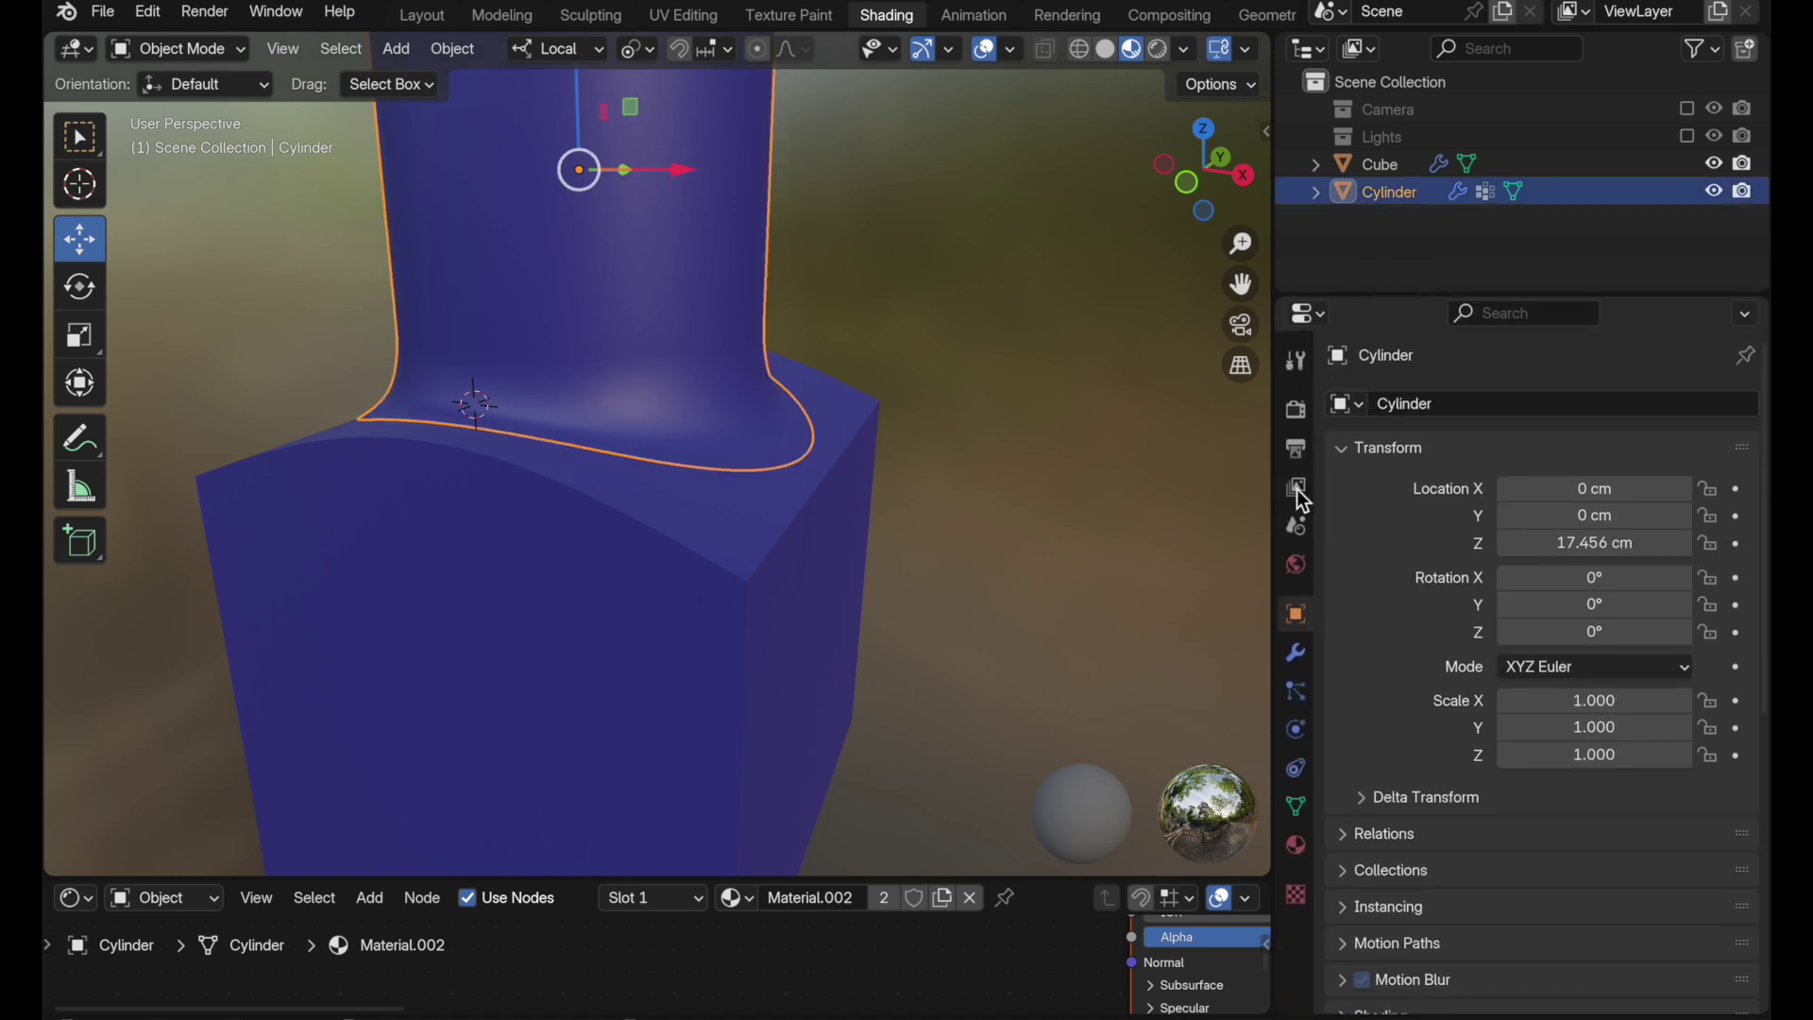
click(1297, 655)
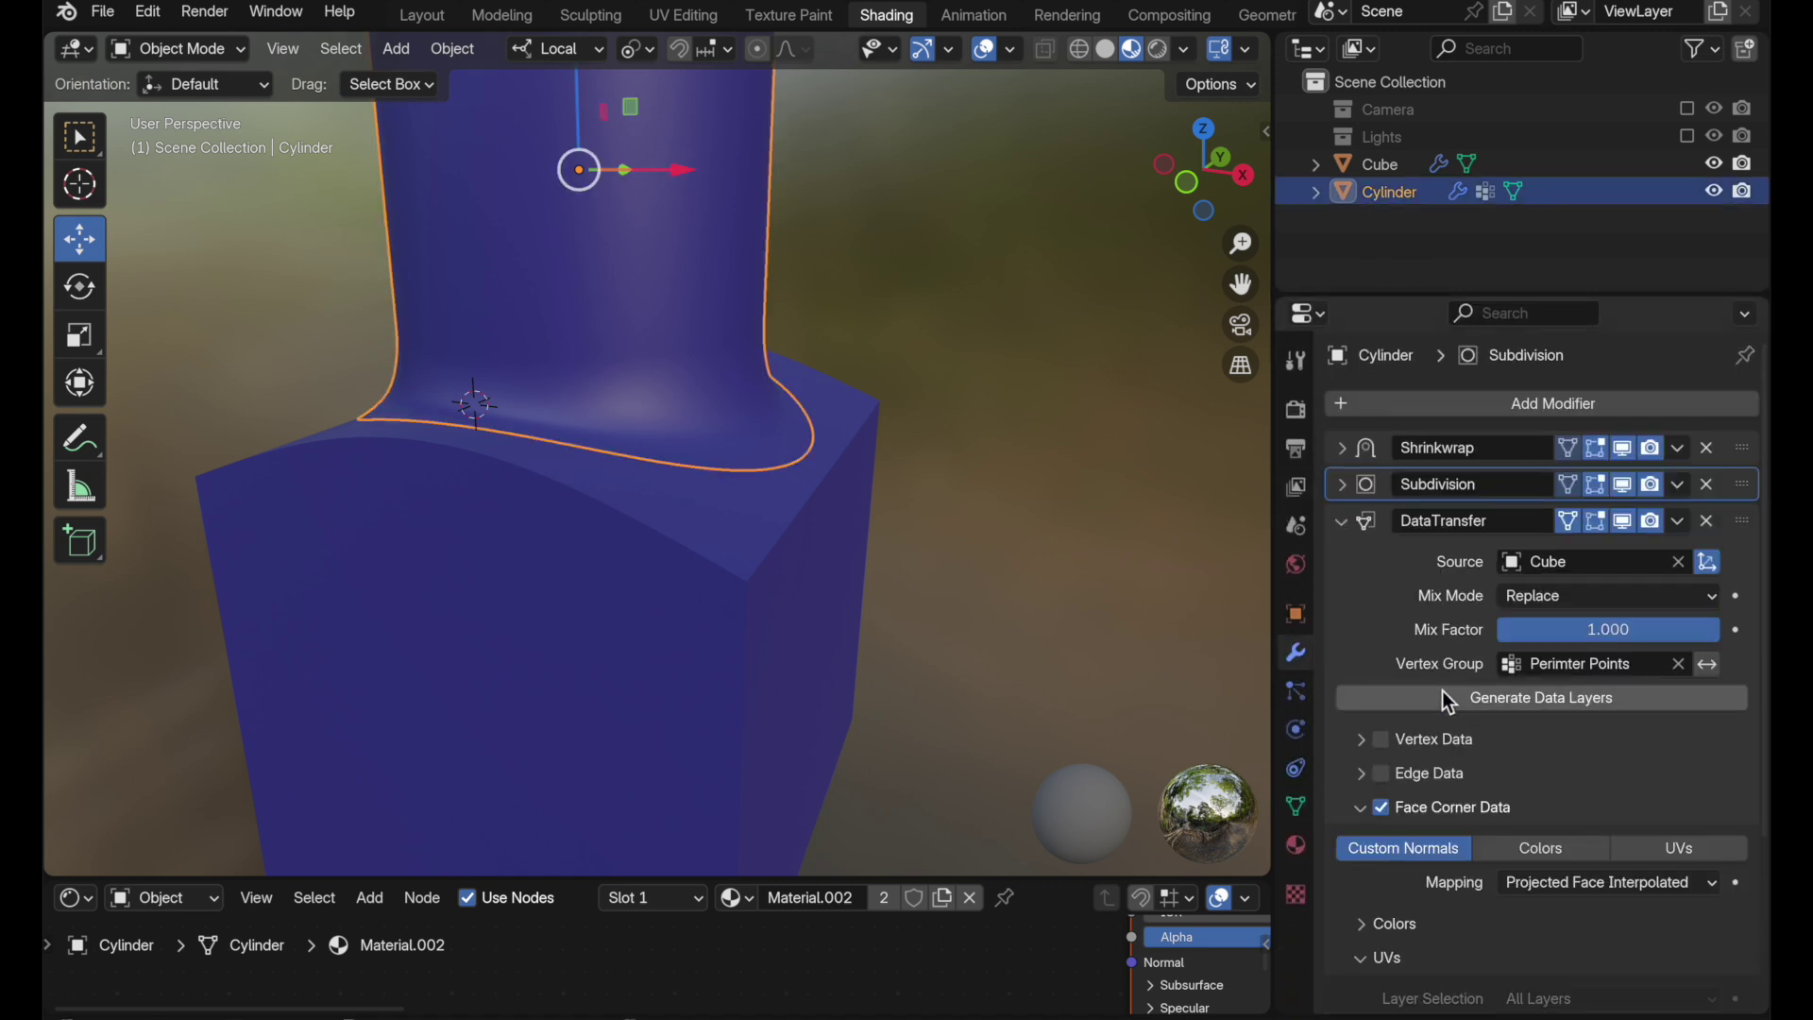
click(1340, 522)
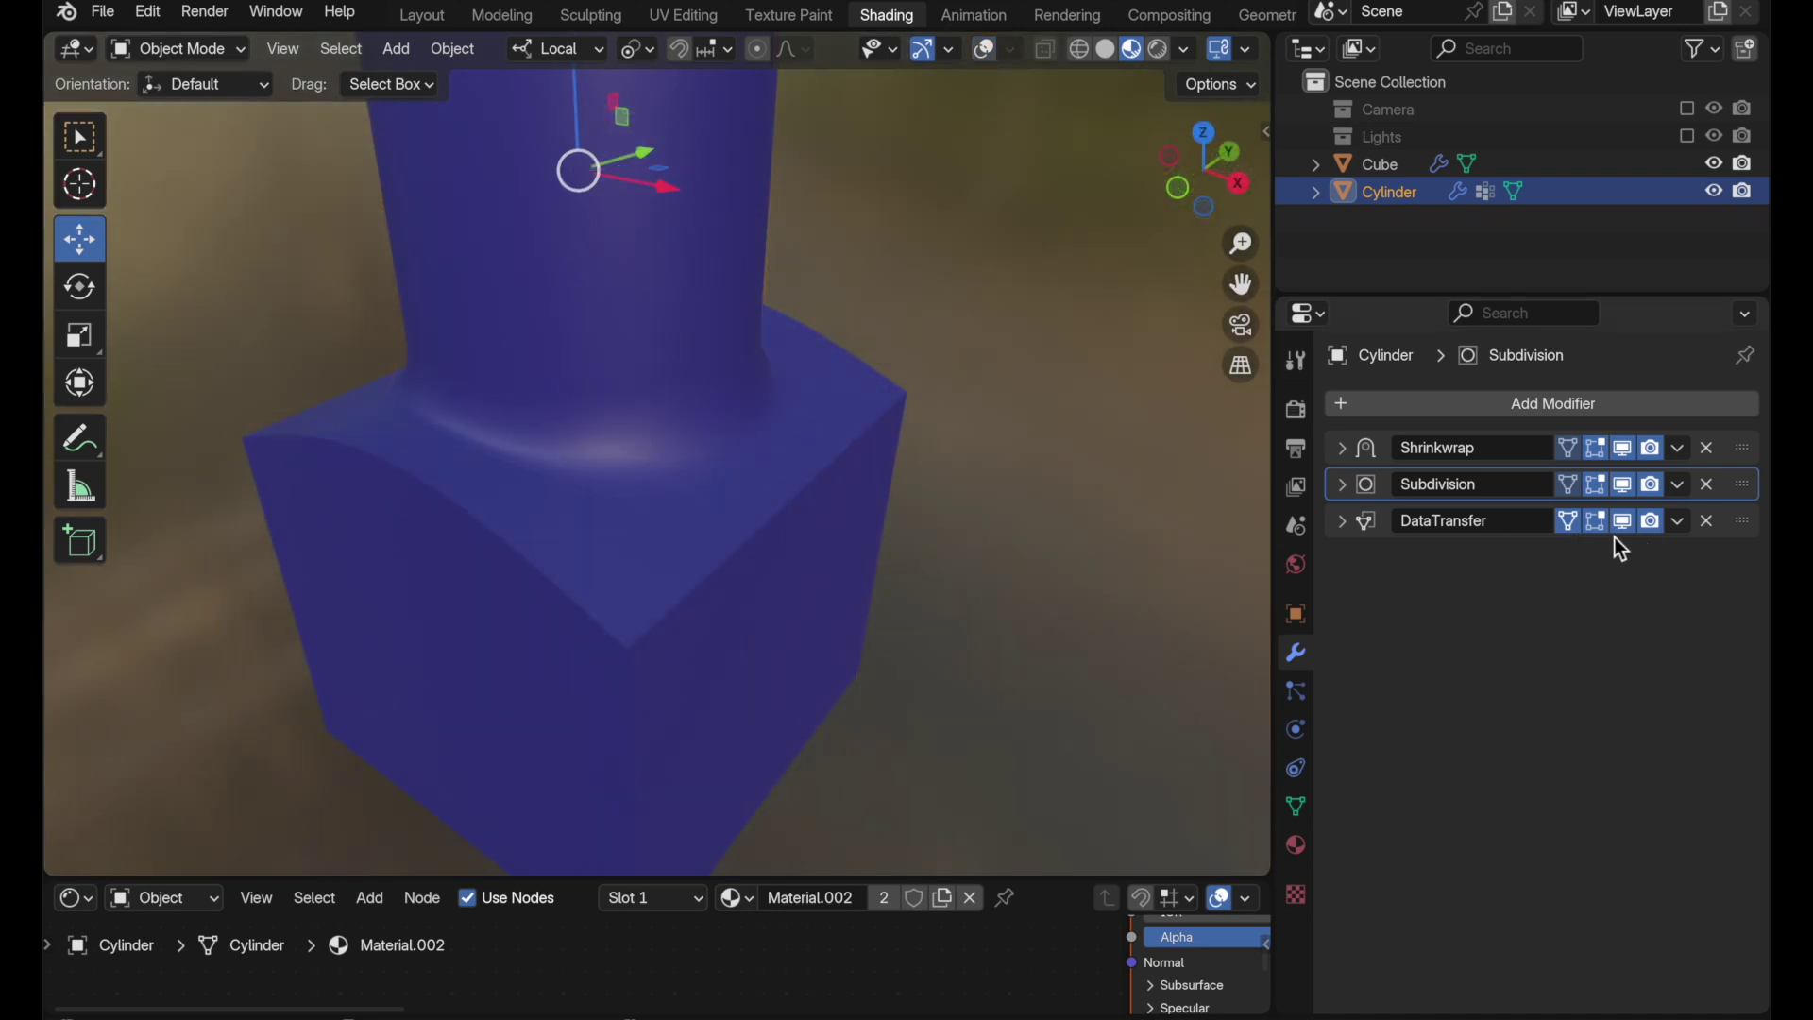
drag(1577, 524, 1643, 523)
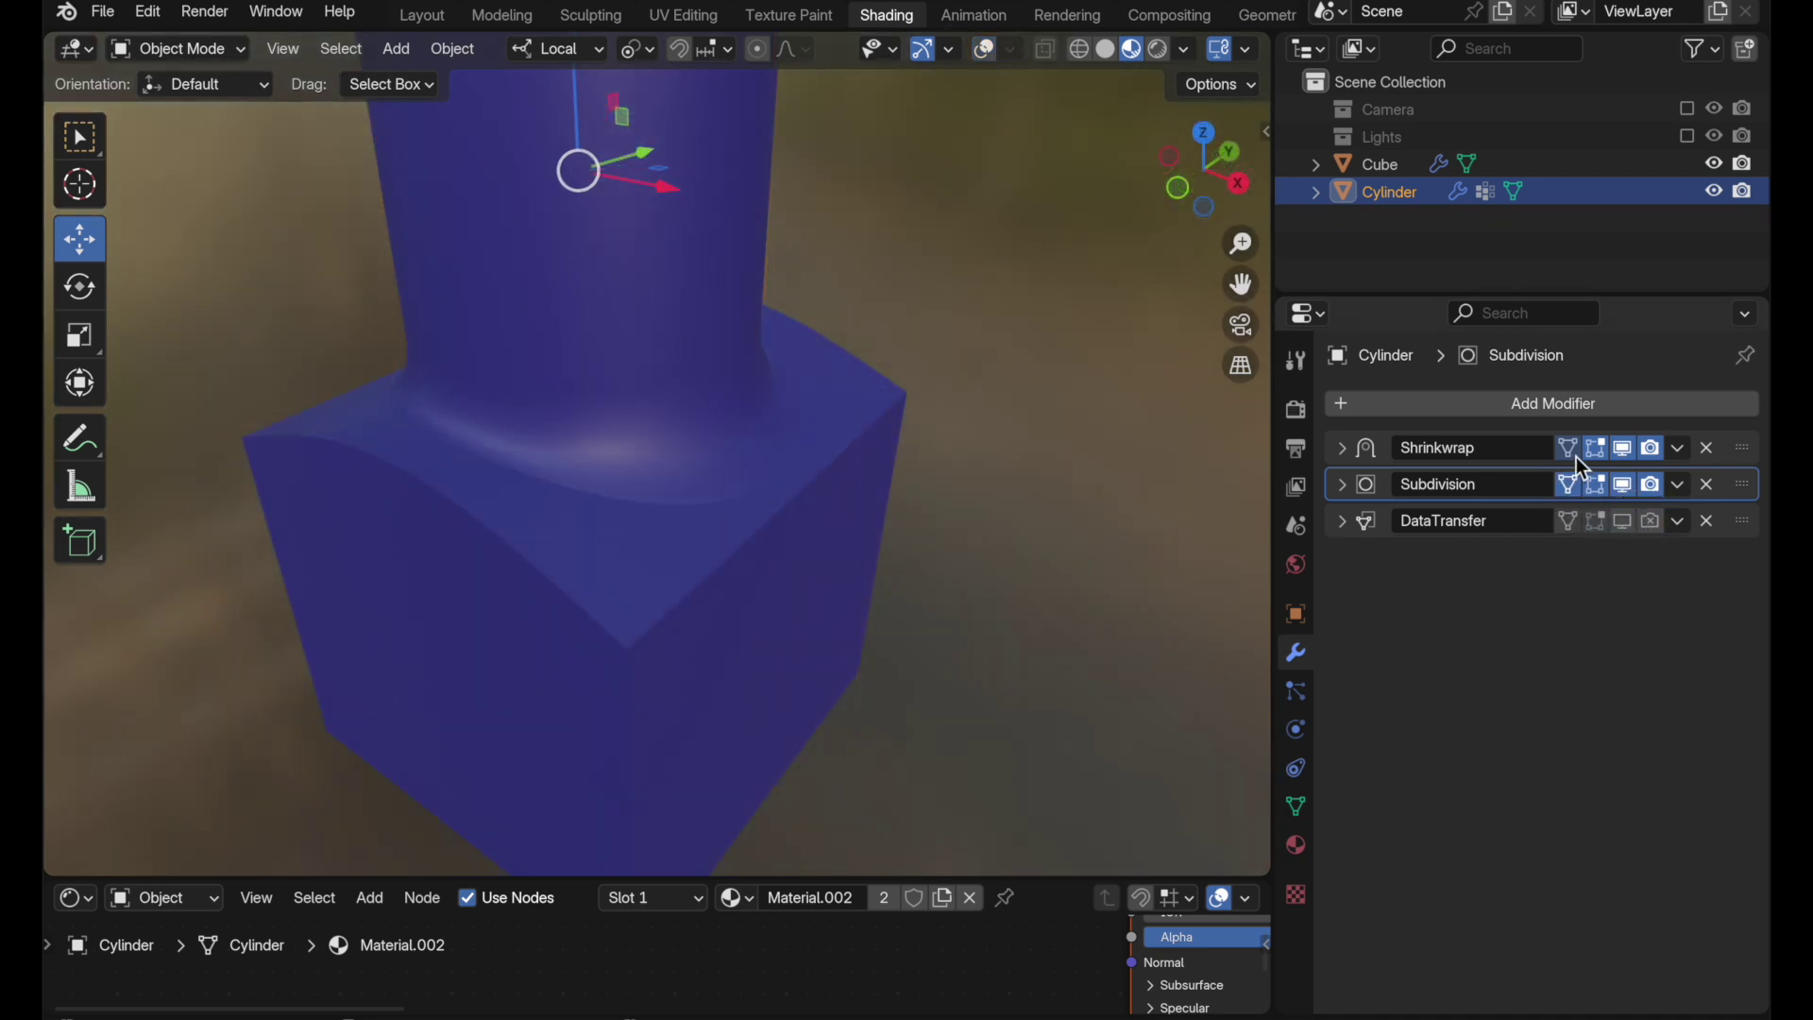
drag(1570, 450, 1653, 448)
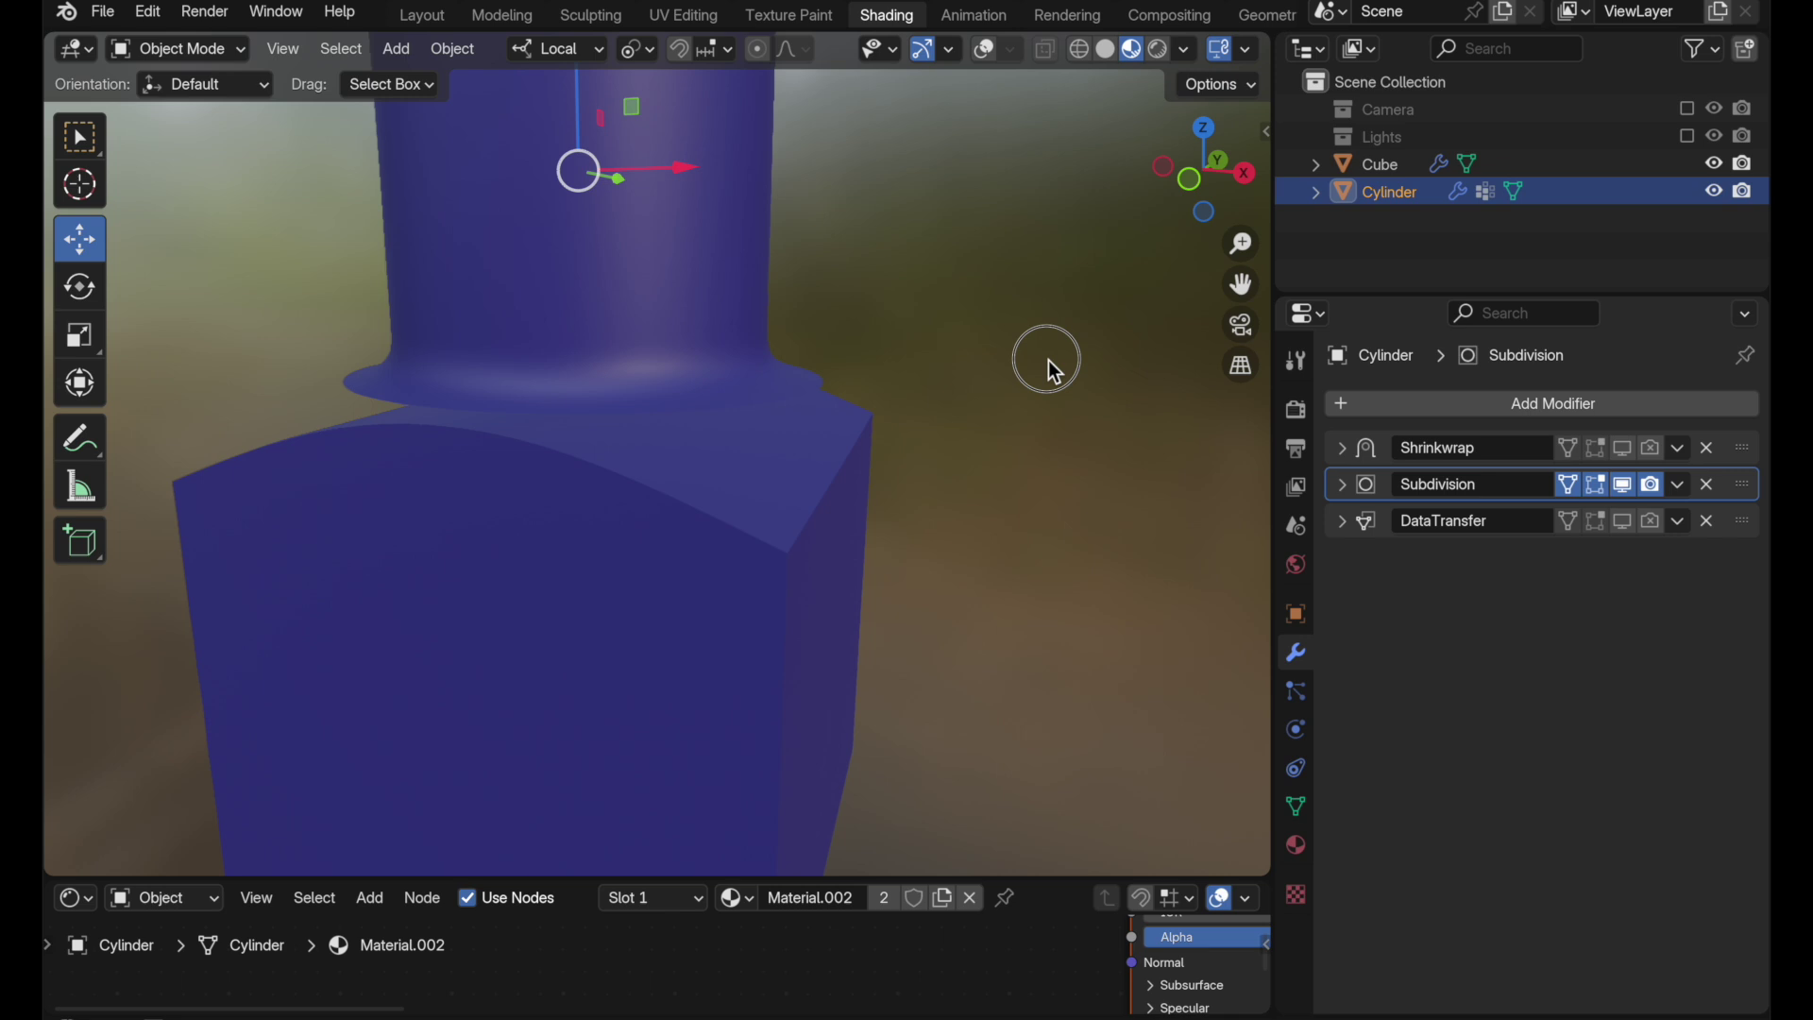
click(1079, 50)
mouse_move(976, 405)
middle_down()
mouse_move(937, 453)
mouse_move(850, 415)
mouse_move(942, 420)
middle_up()
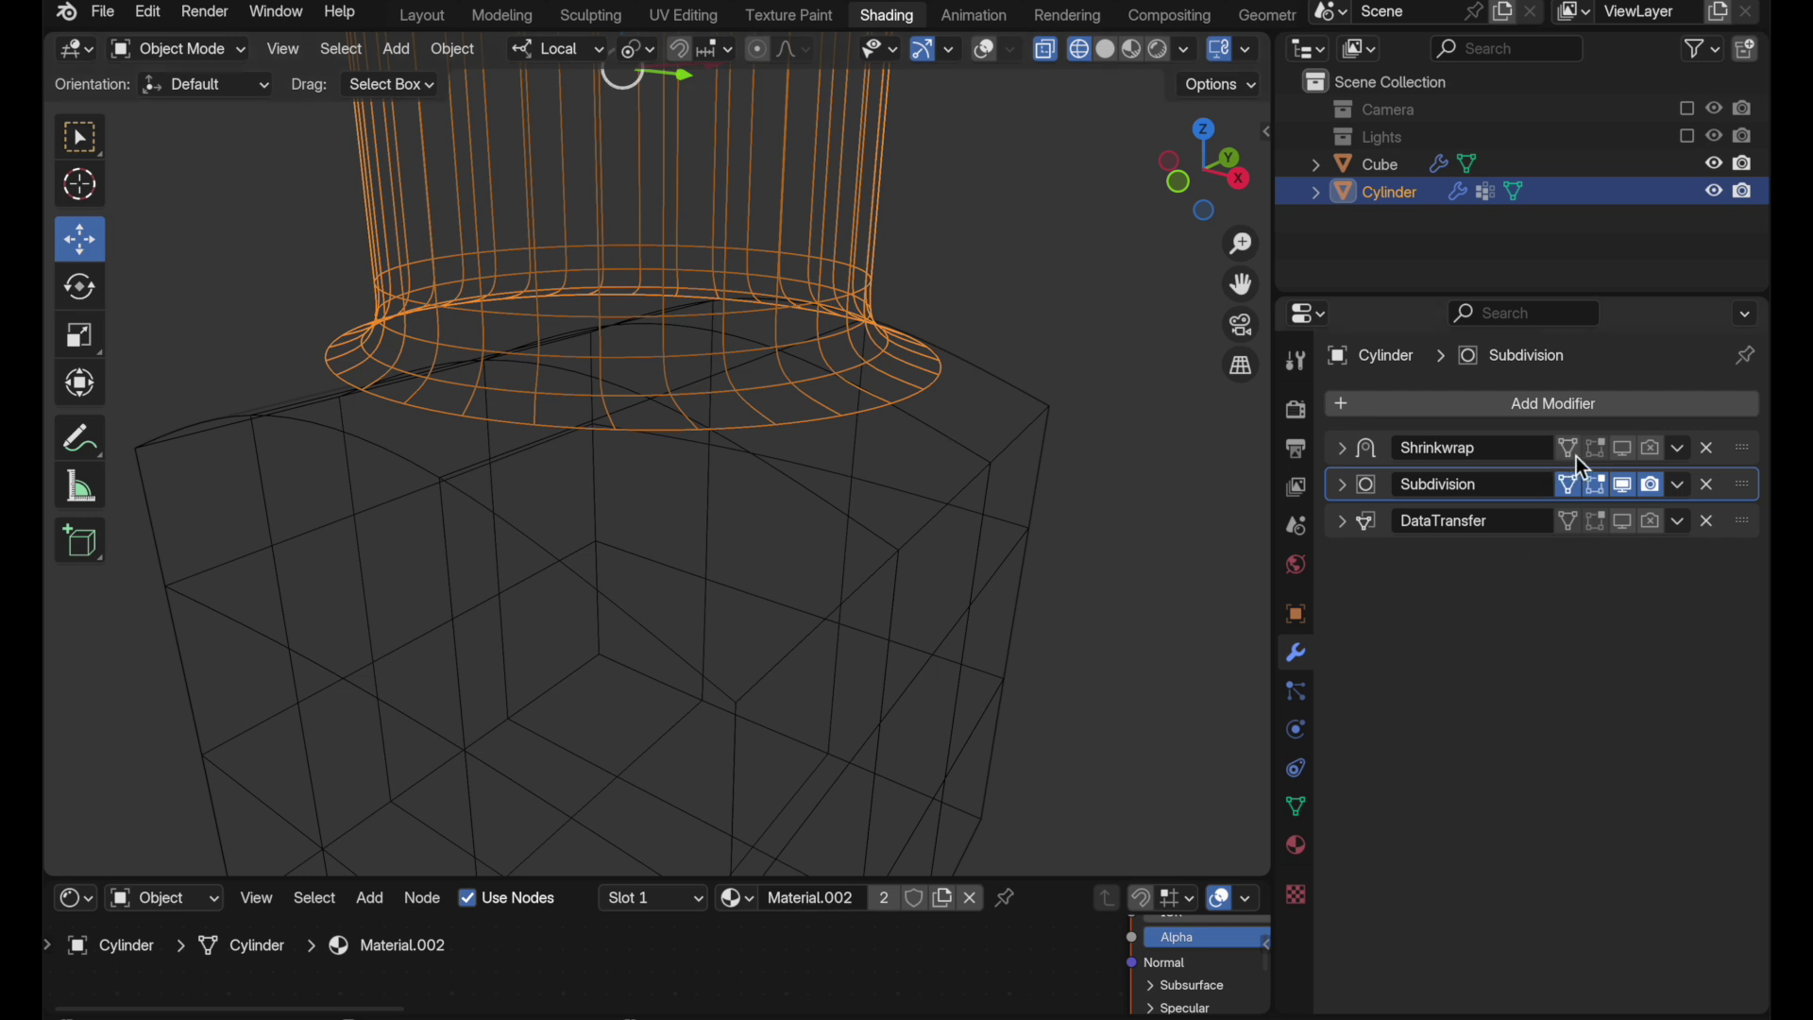
drag(1572, 456, 1651, 460)
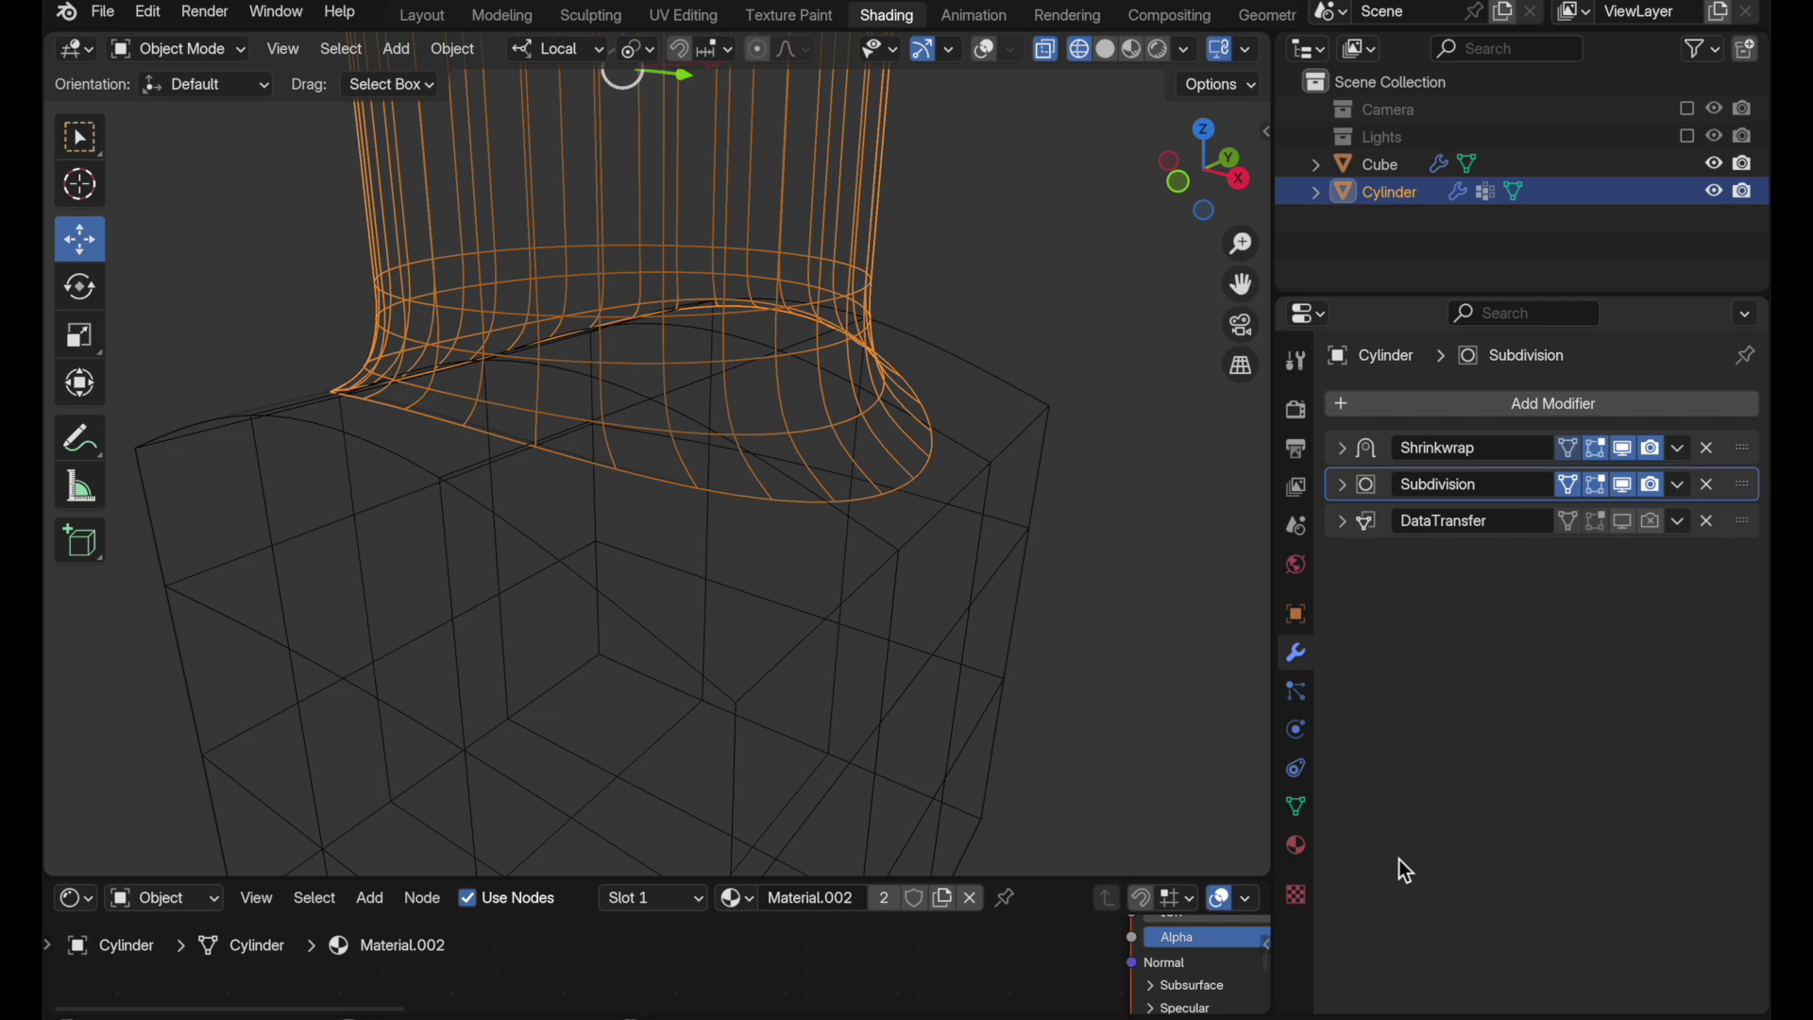
click(1133, 49)
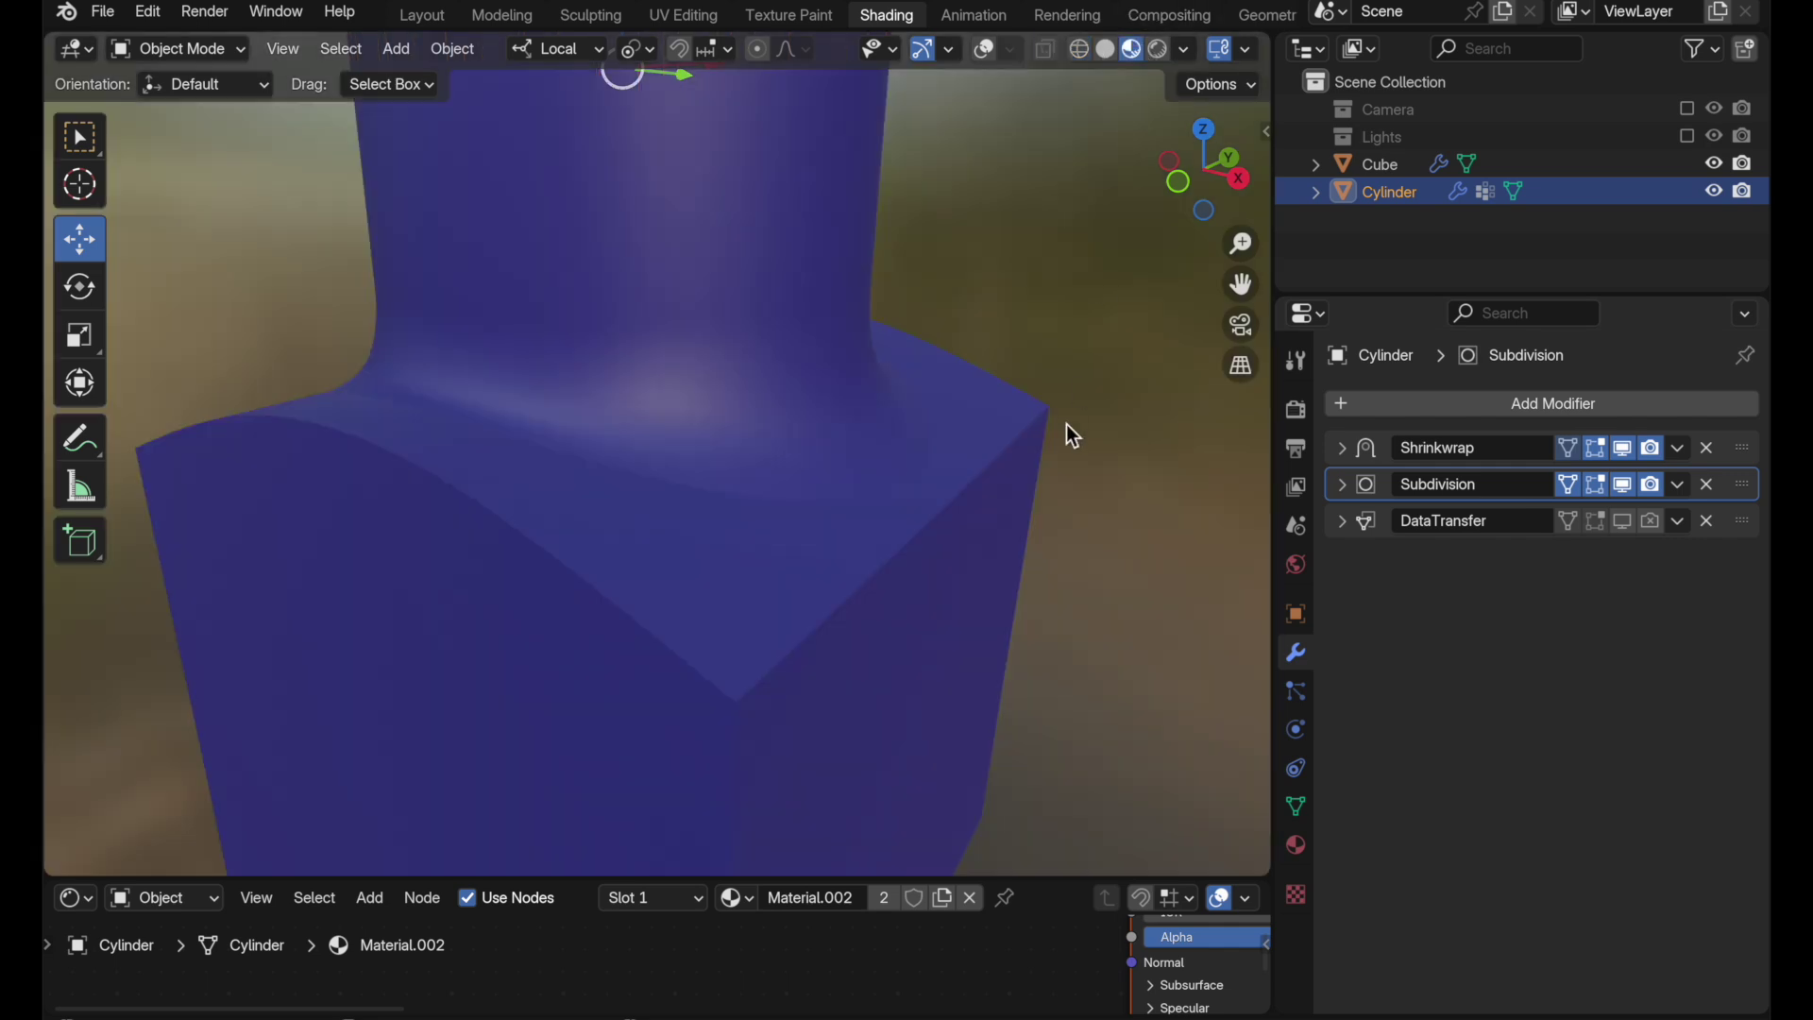
click(1084, 286)
middle_drag(1051, 395, 880, 385)
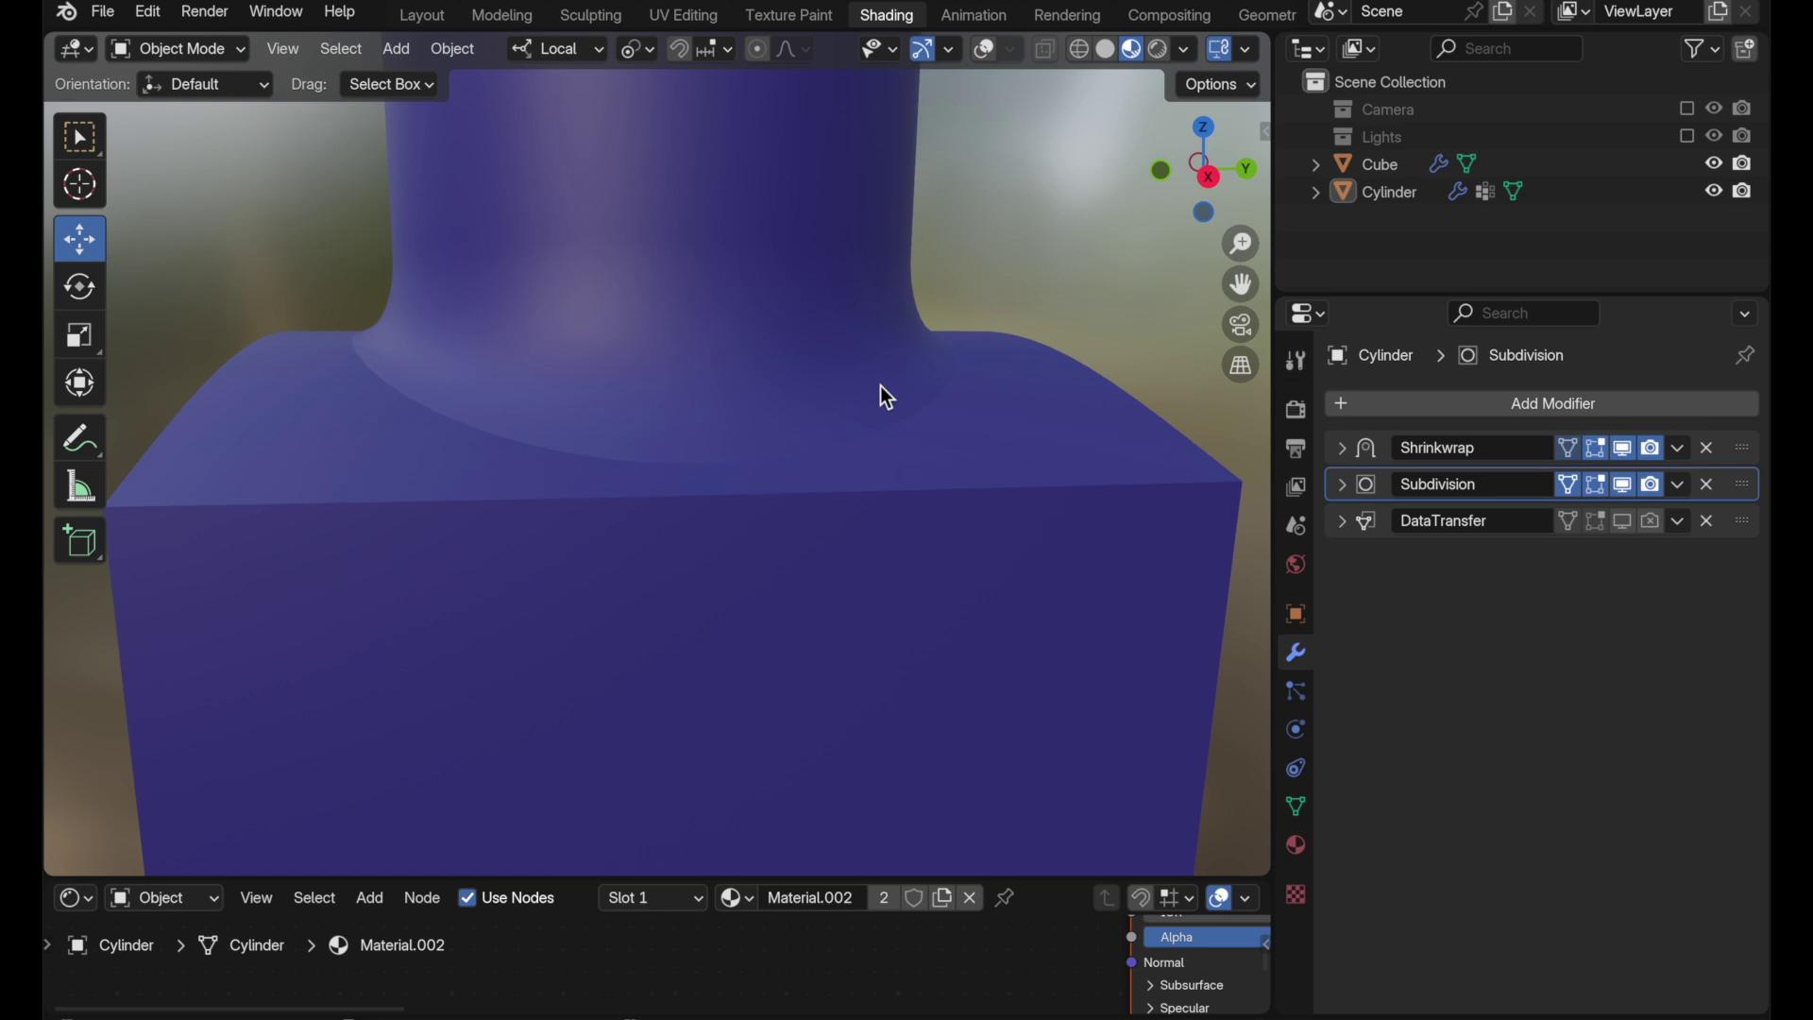
middle_drag(882, 462, 931, 468)
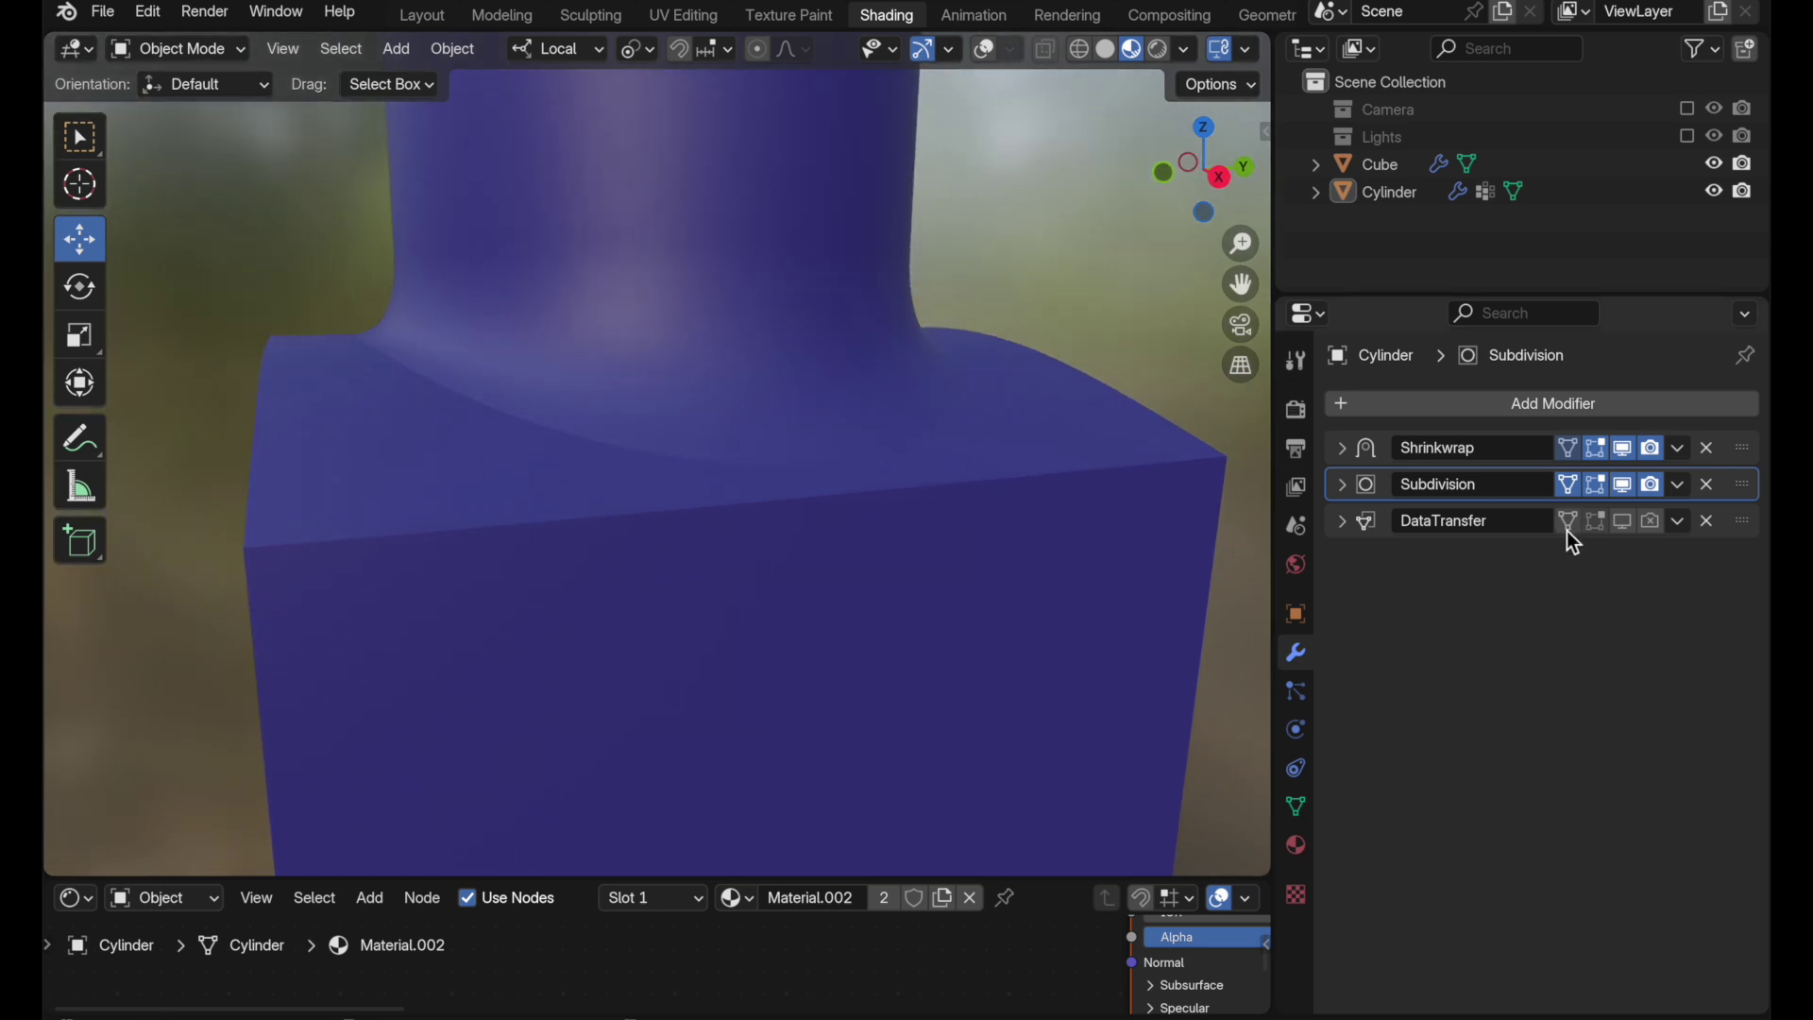
drag(1568, 531, 1646, 531)
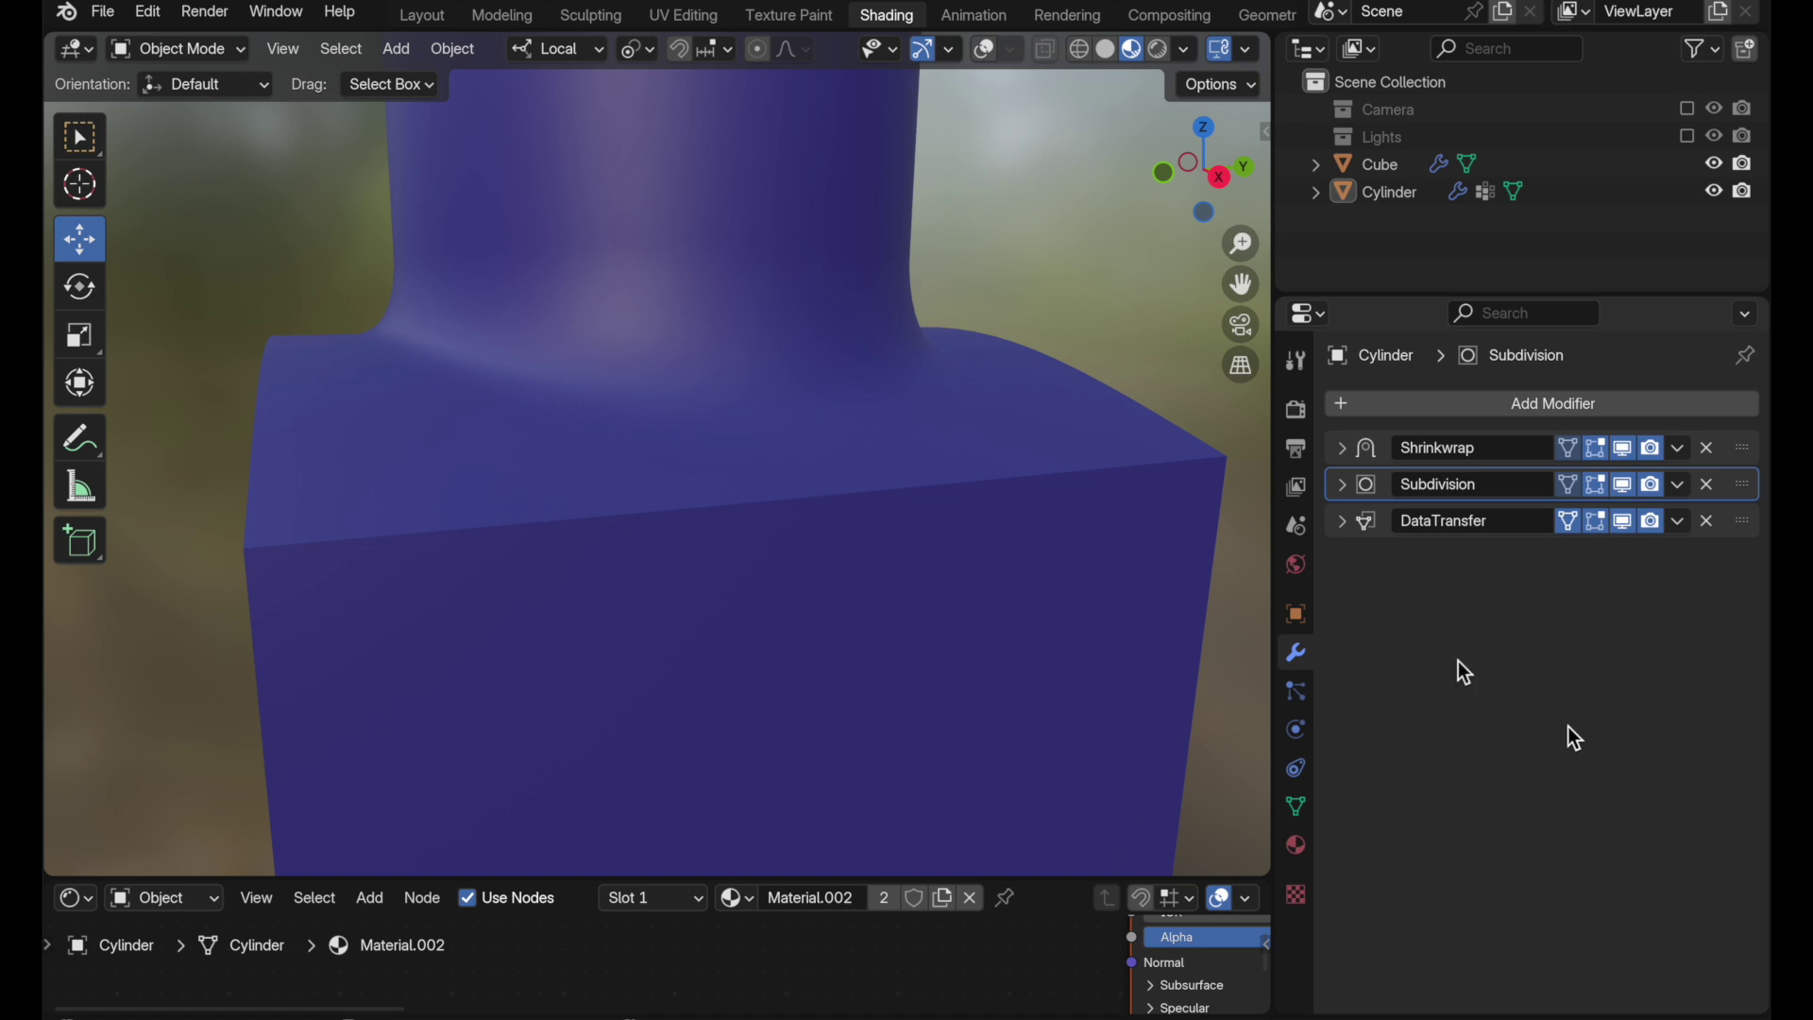
middle_drag(1040, 640, 732, 463)
middle_drag(695, 345, 705, 342)
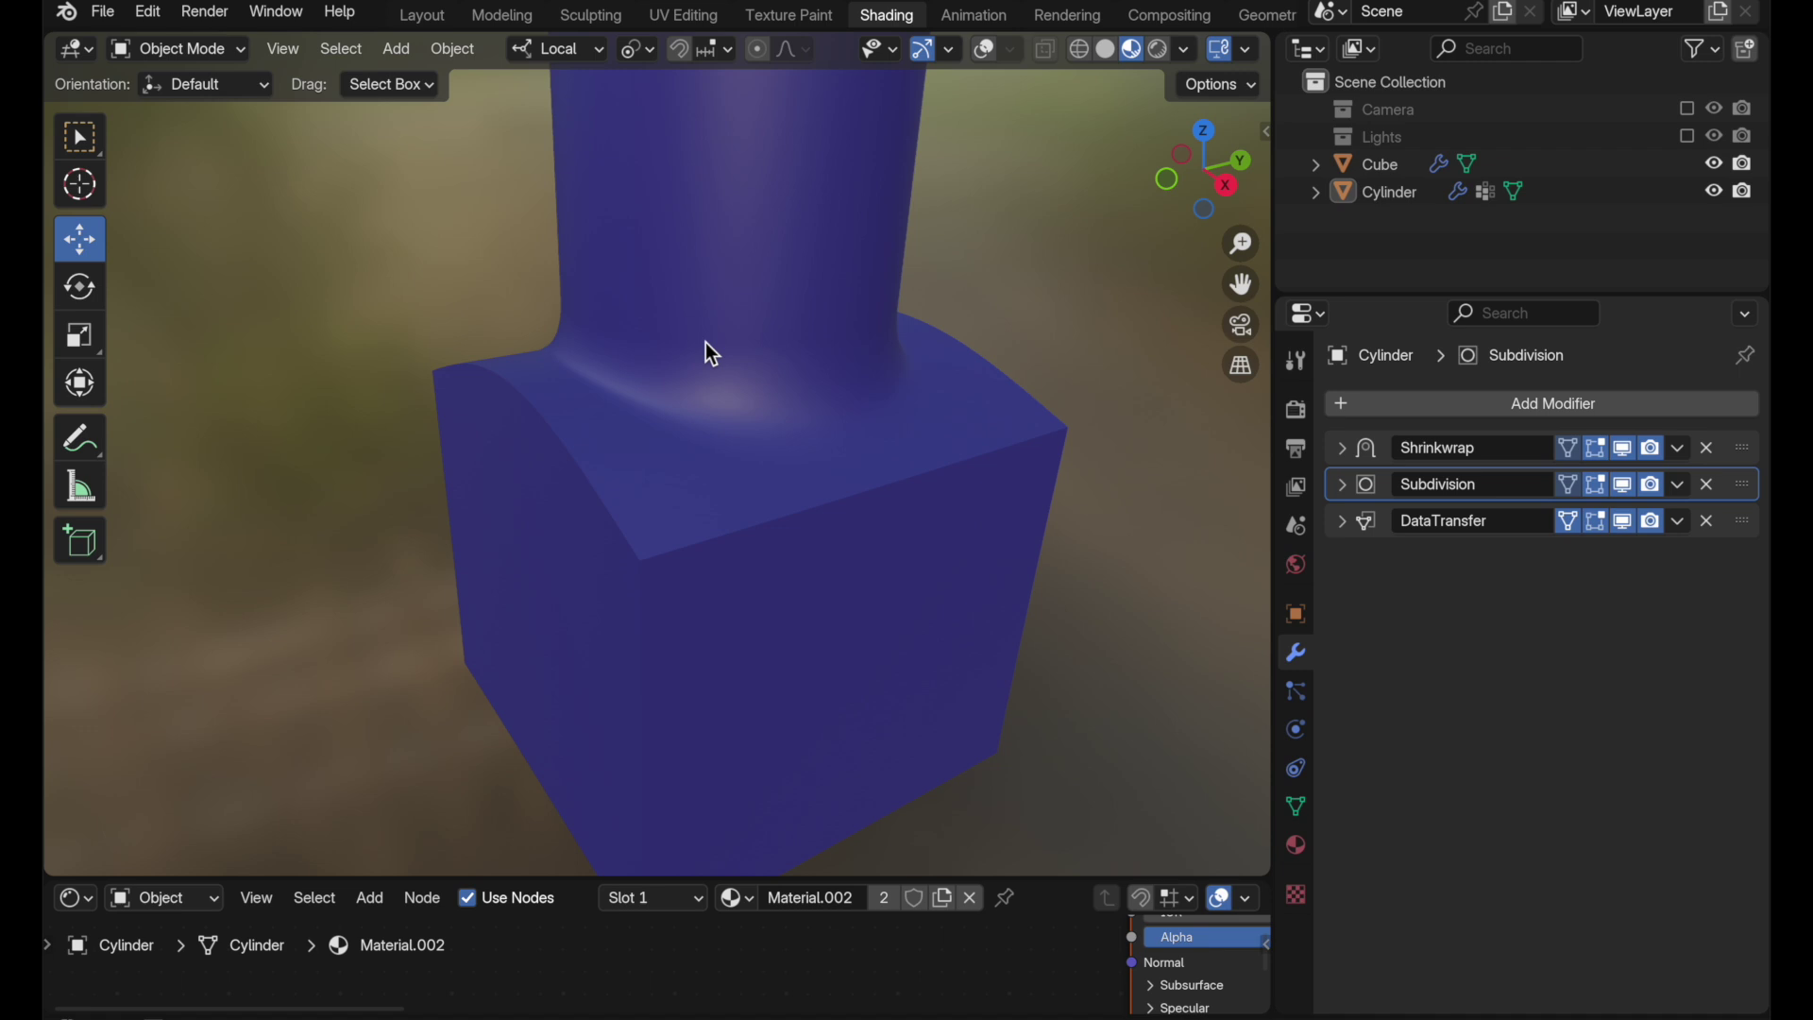
- Select the Cube and Cylinder together and turn viewport overlays on to show their outlines
click(1025, 576)
shift+click(797, 179)
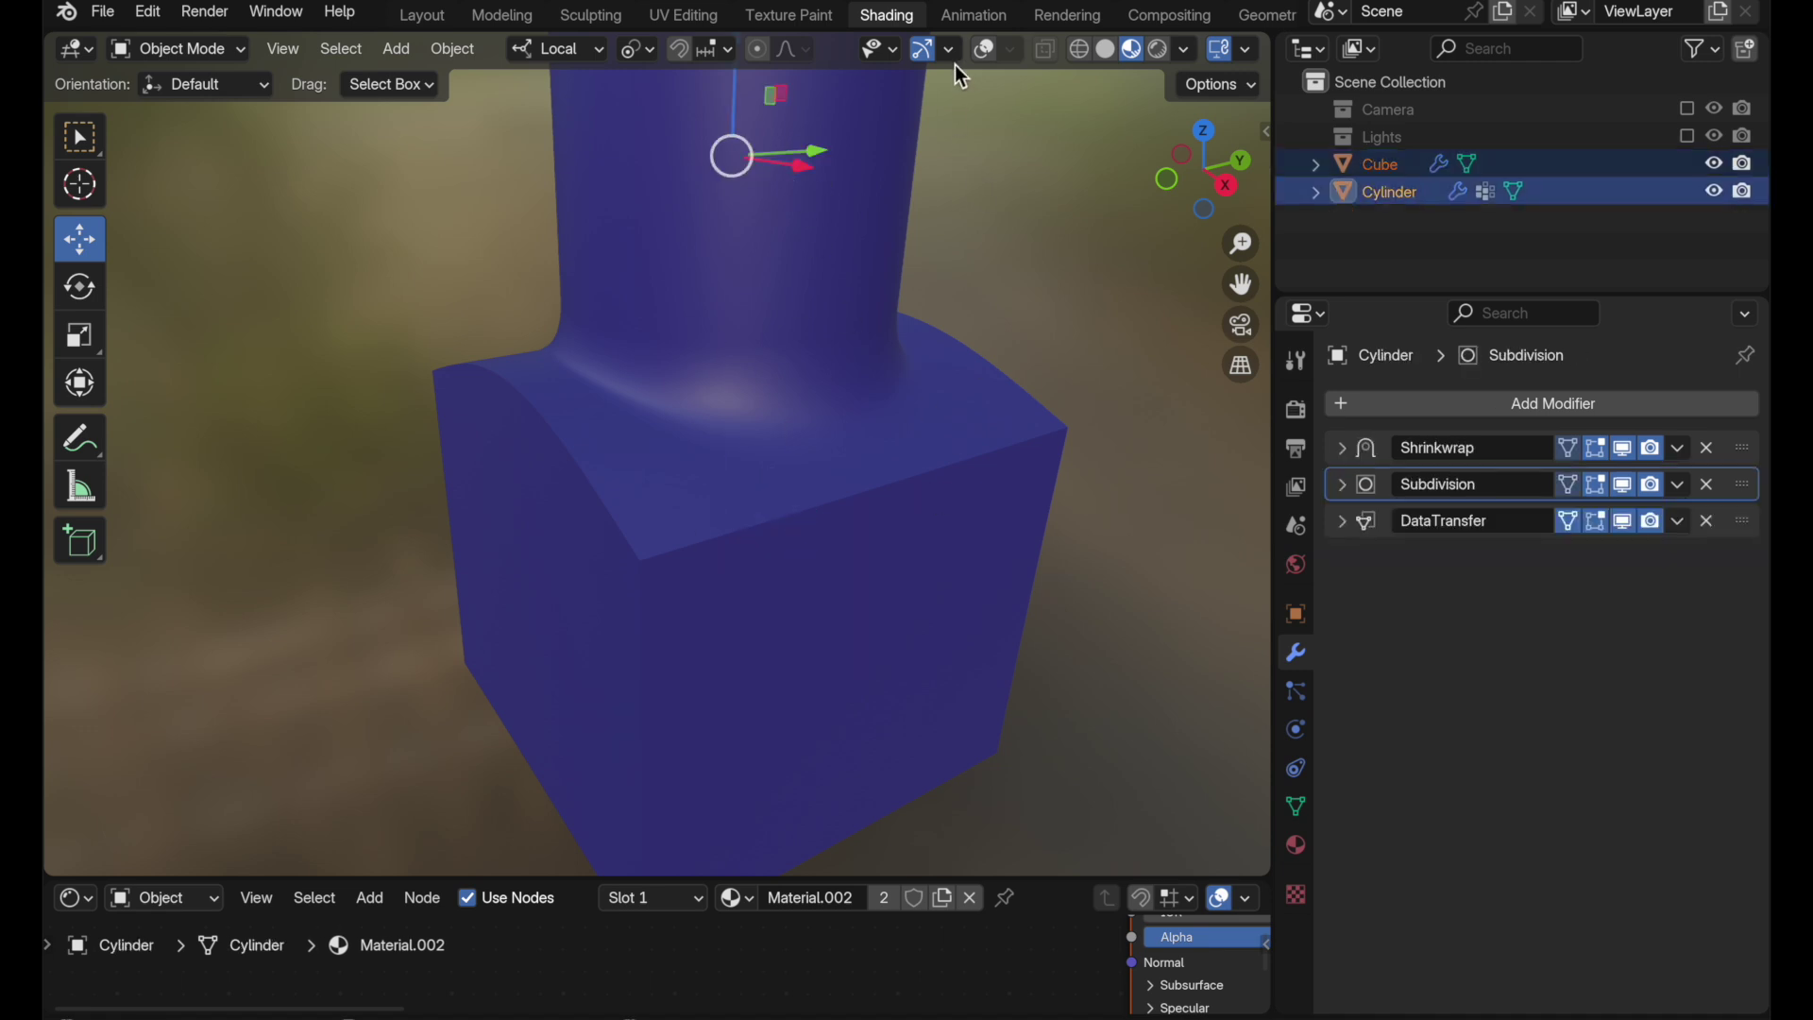
click(1015, 49)
click(986, 48)
middle_drag(927, 502, 921, 535)
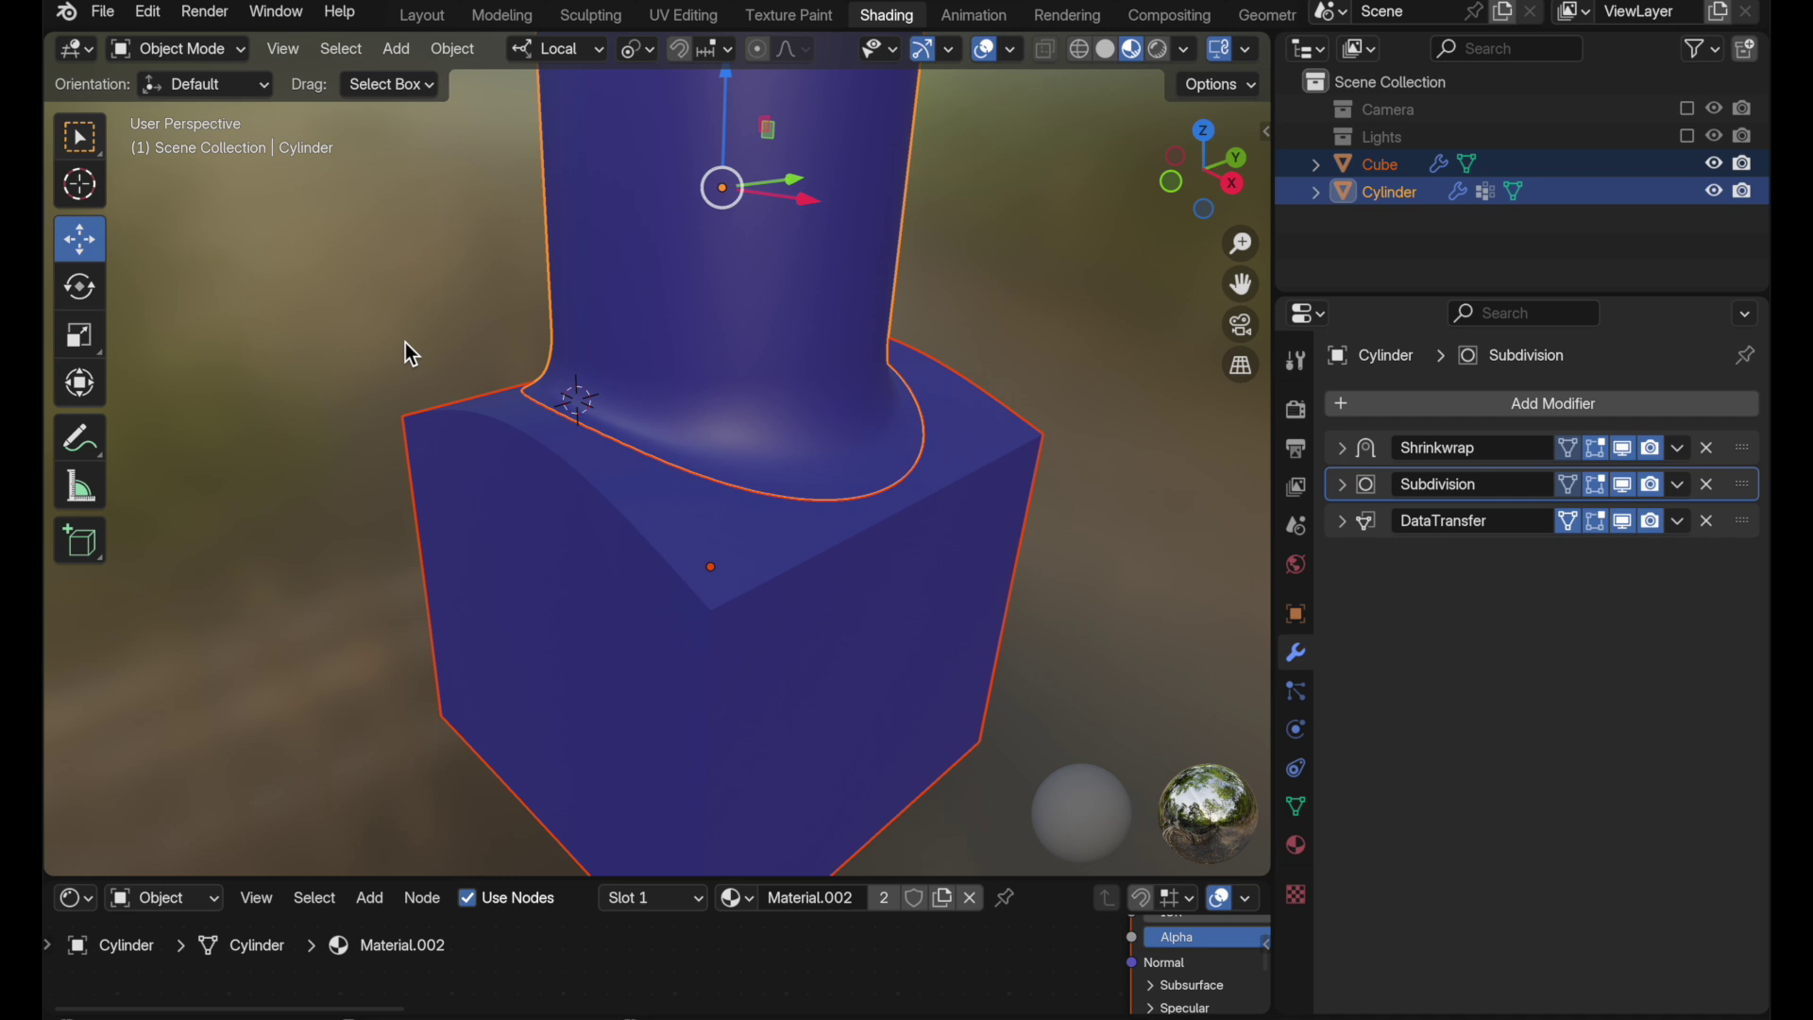
- Show the File > Export format list, with Wavefront (.obj), FBX and glTF 2.0 options
click(104, 13)
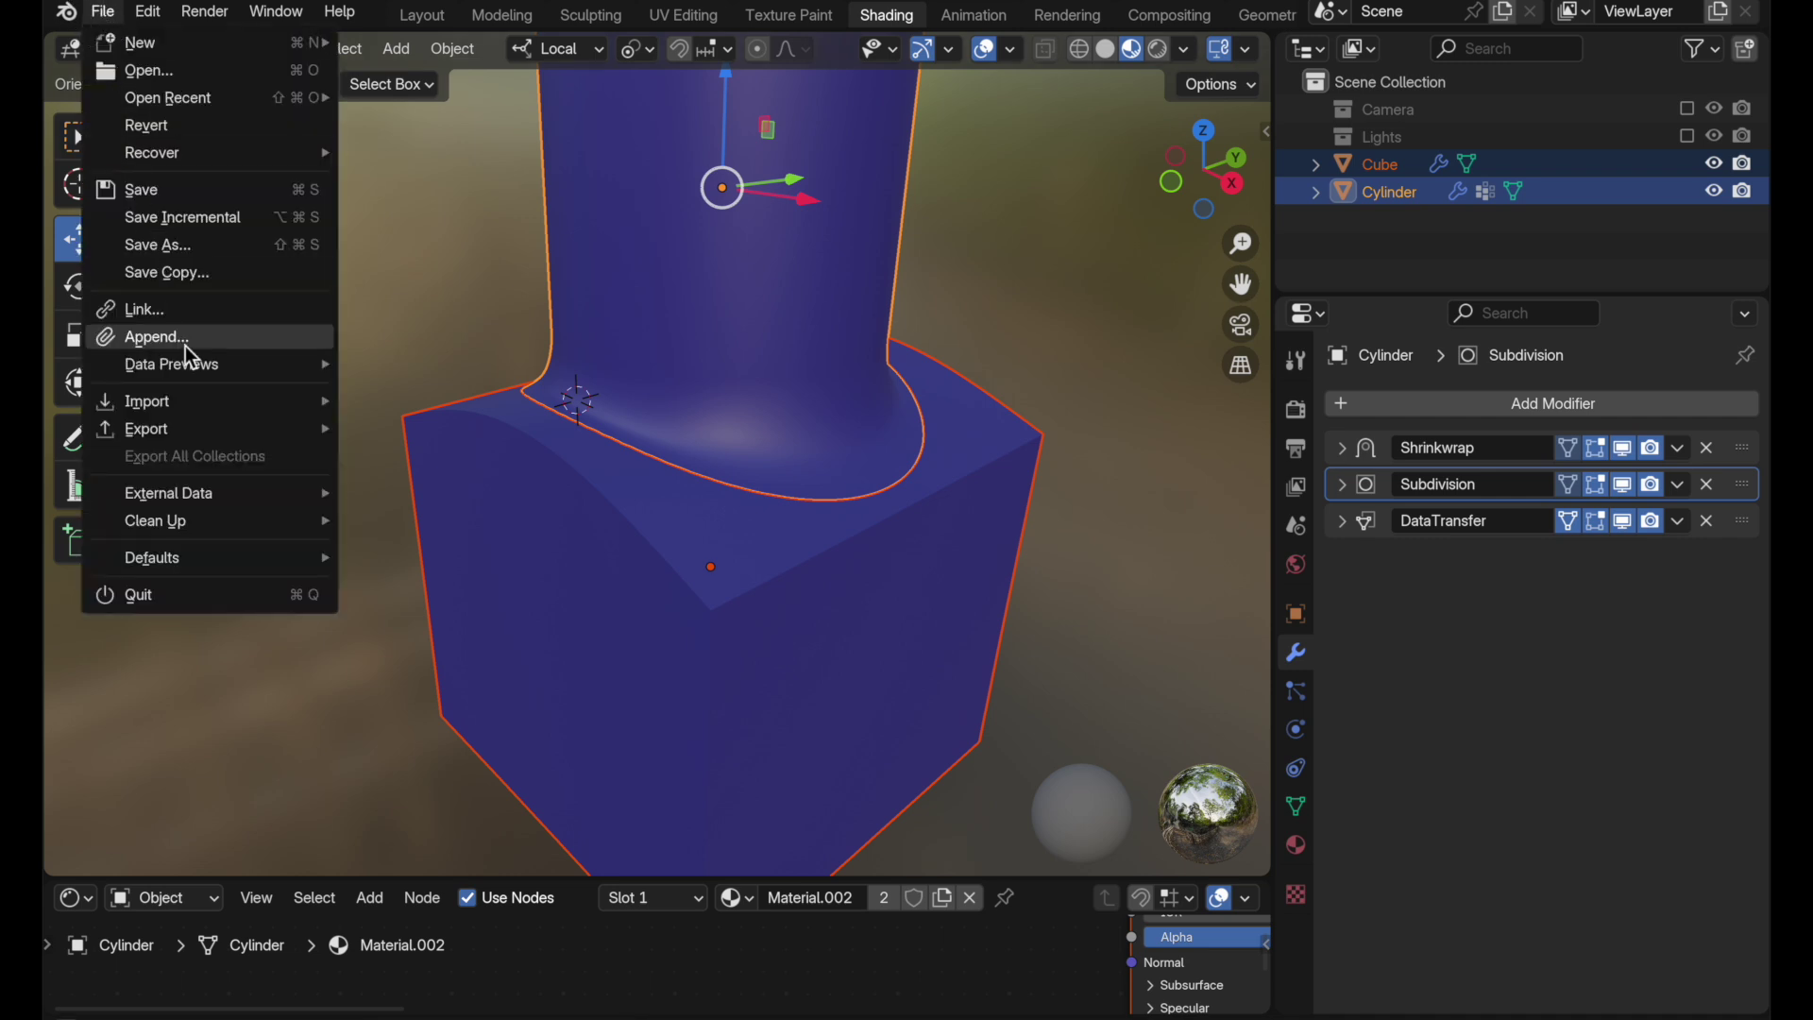
mouse_move(219, 437)
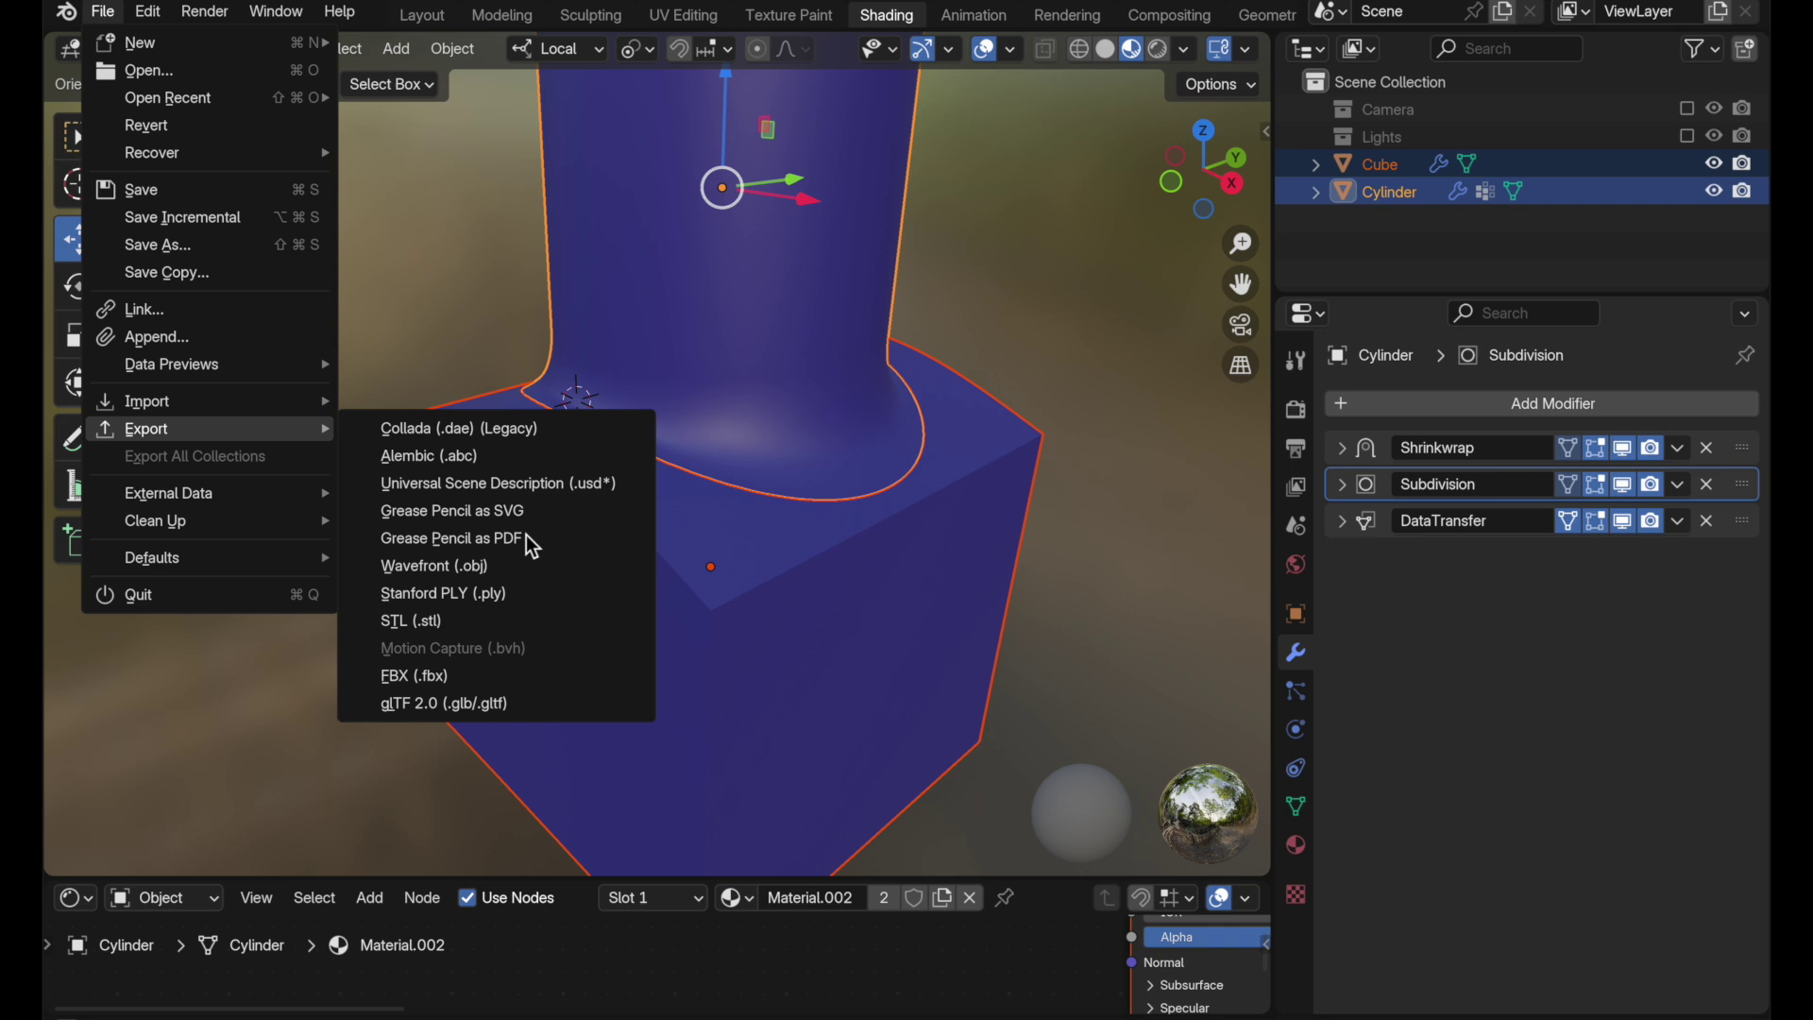
- Set up an Alembic export to Export Test 01.abc in the output folder, collapsing General and Scene settings
click(503, 463)
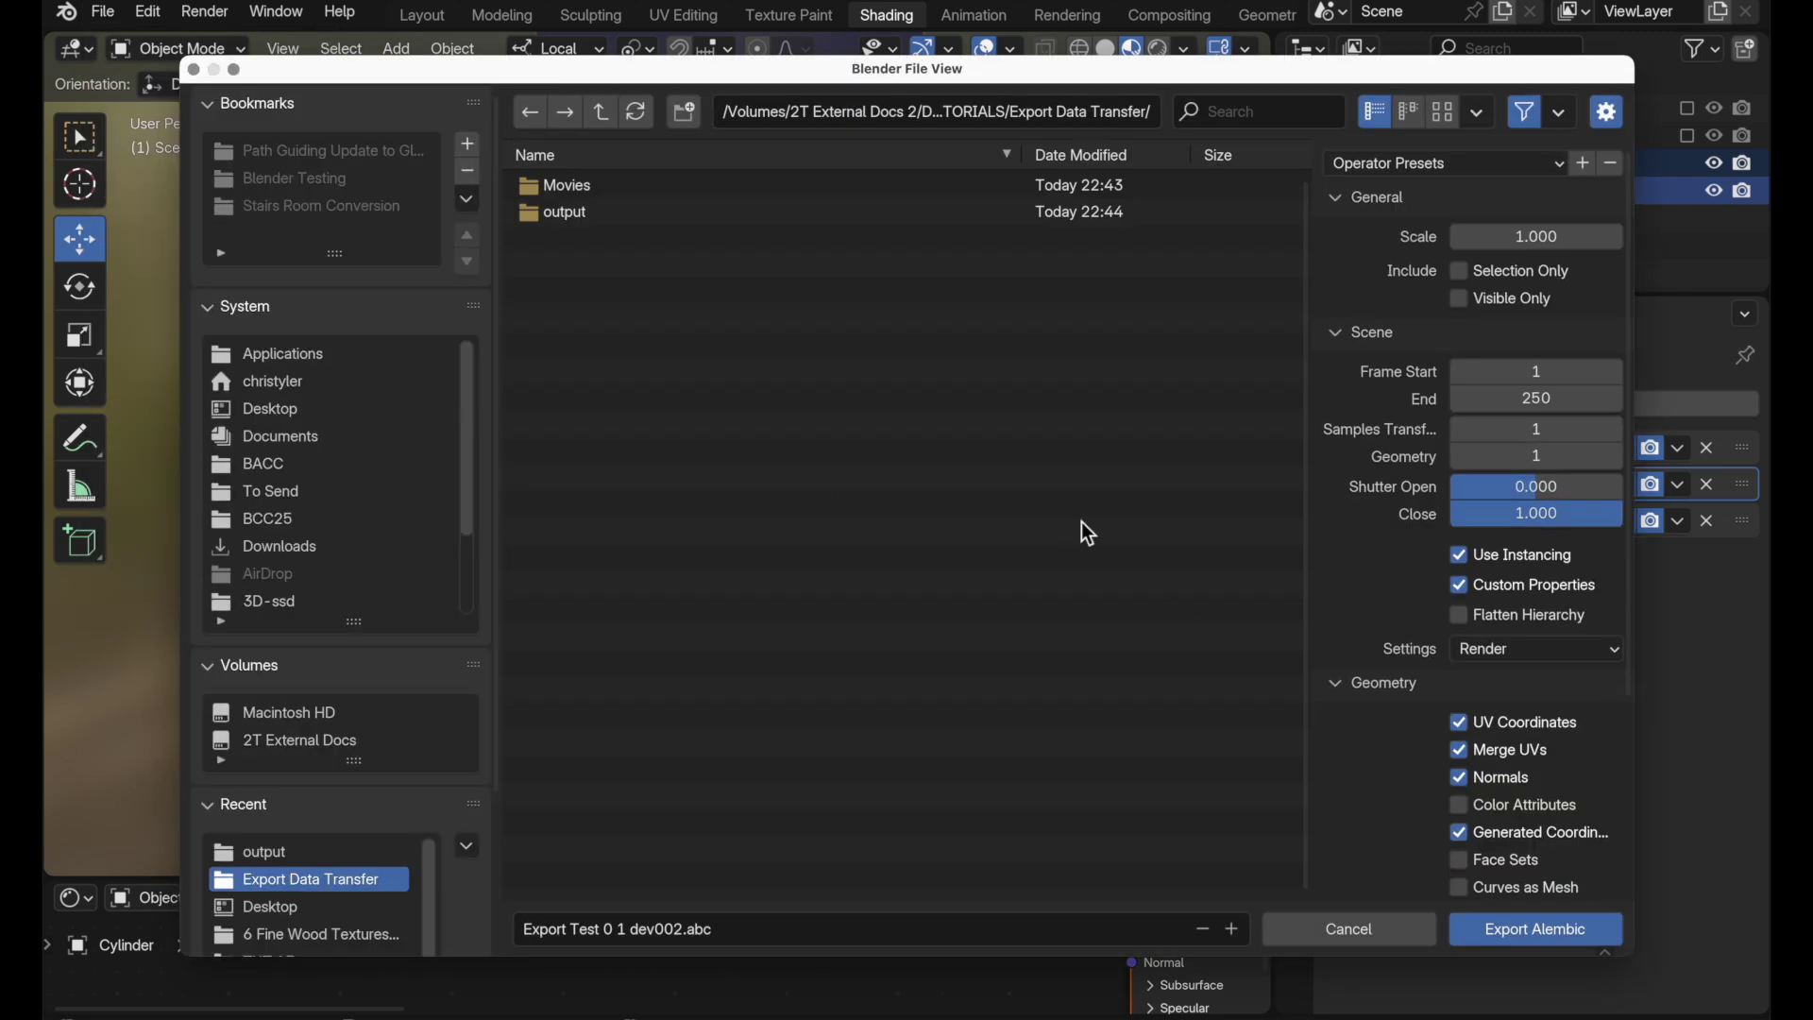
click(626, 213)
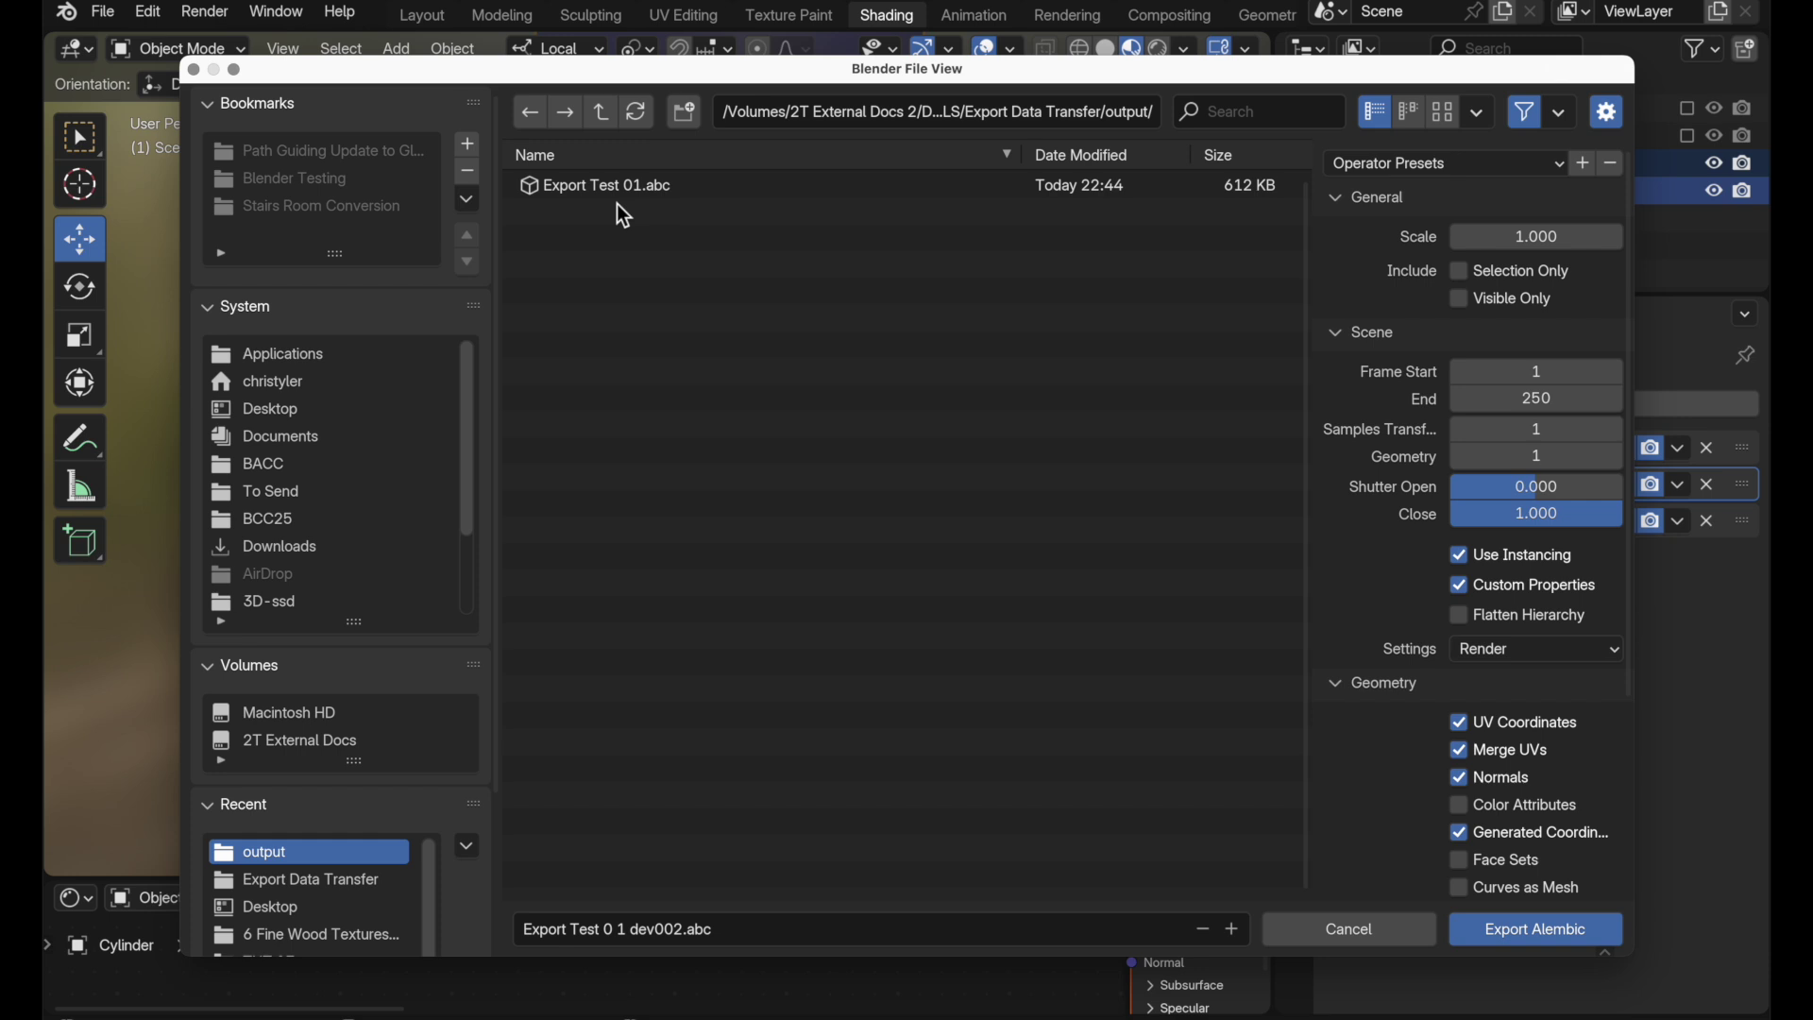
click(608, 187)
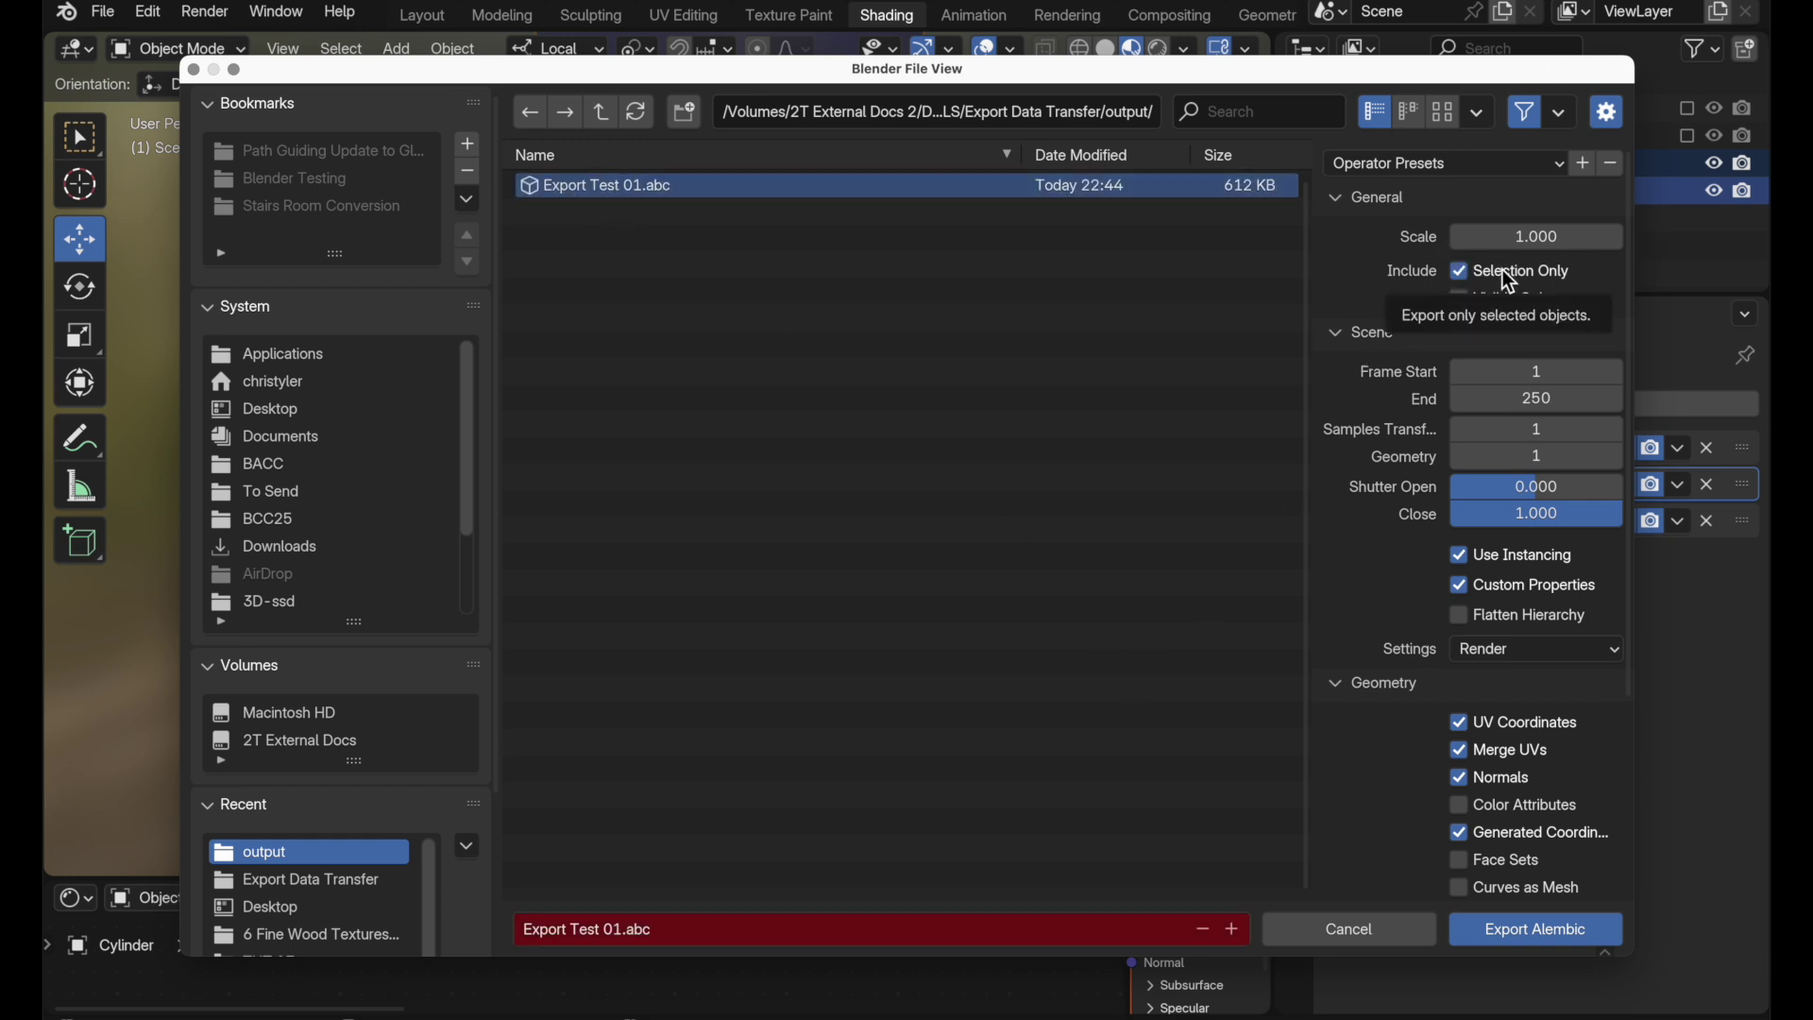
click(1348, 202)
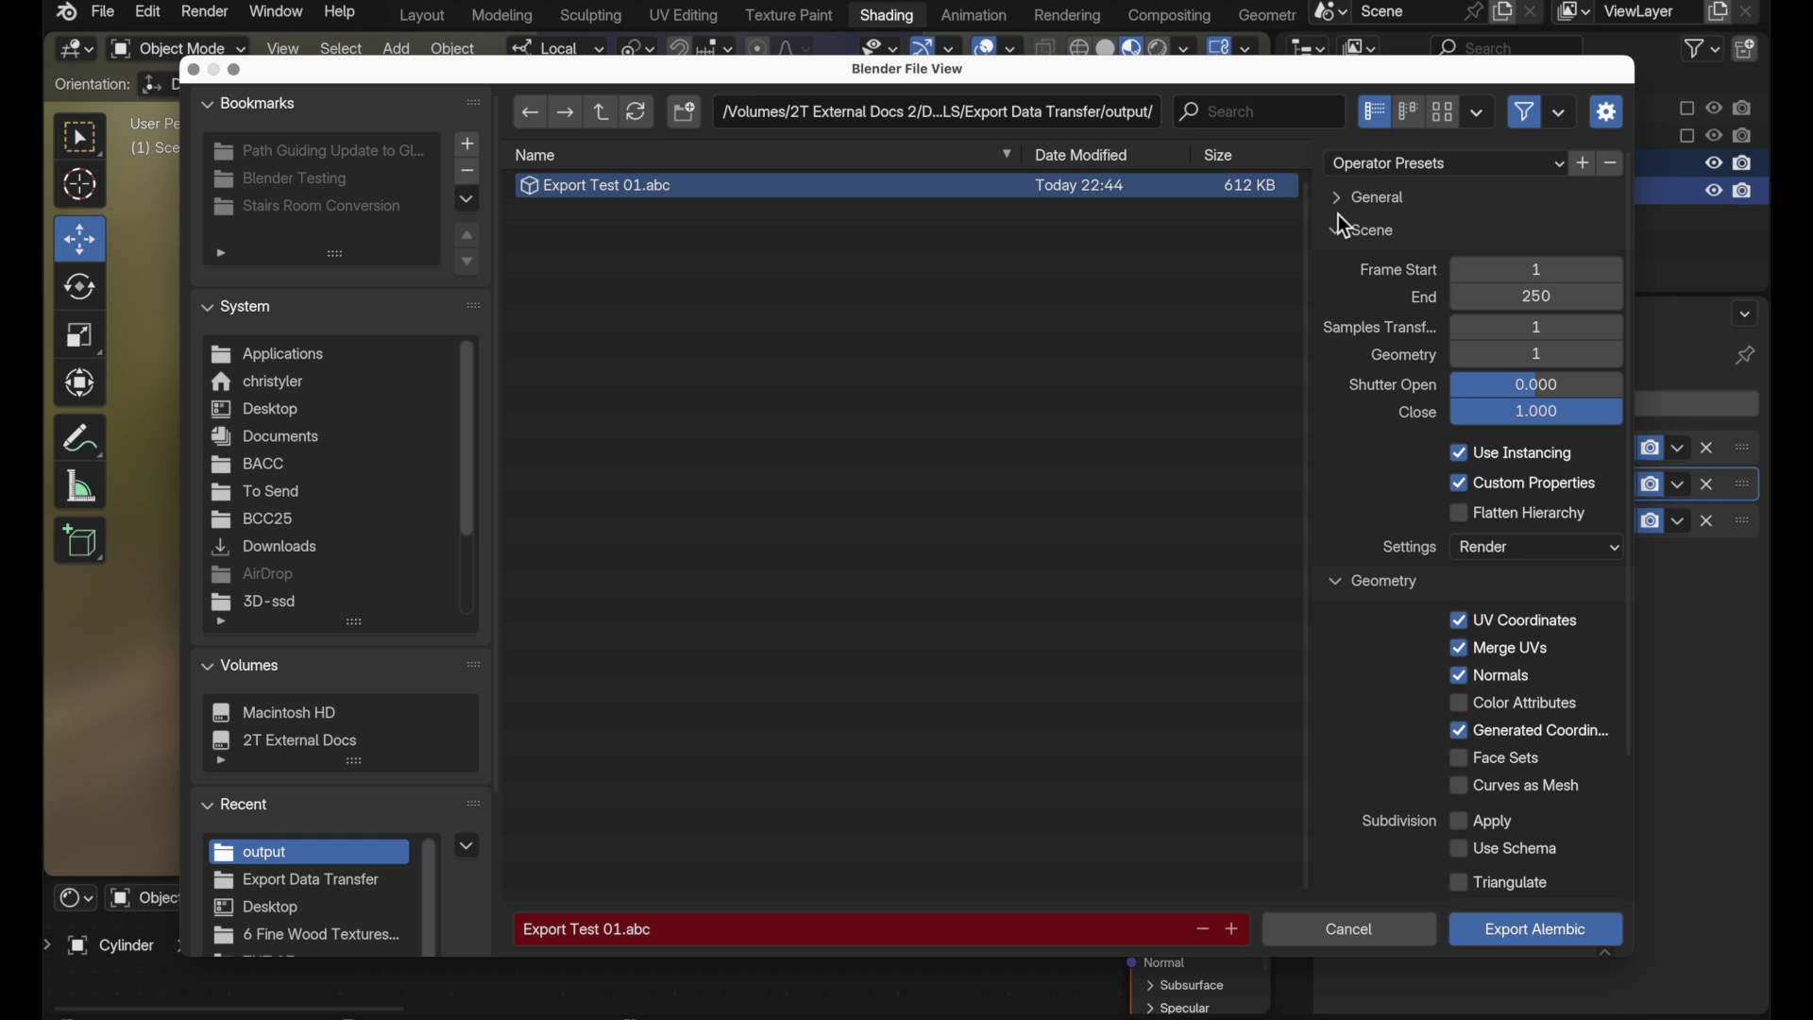
click(1340, 230)
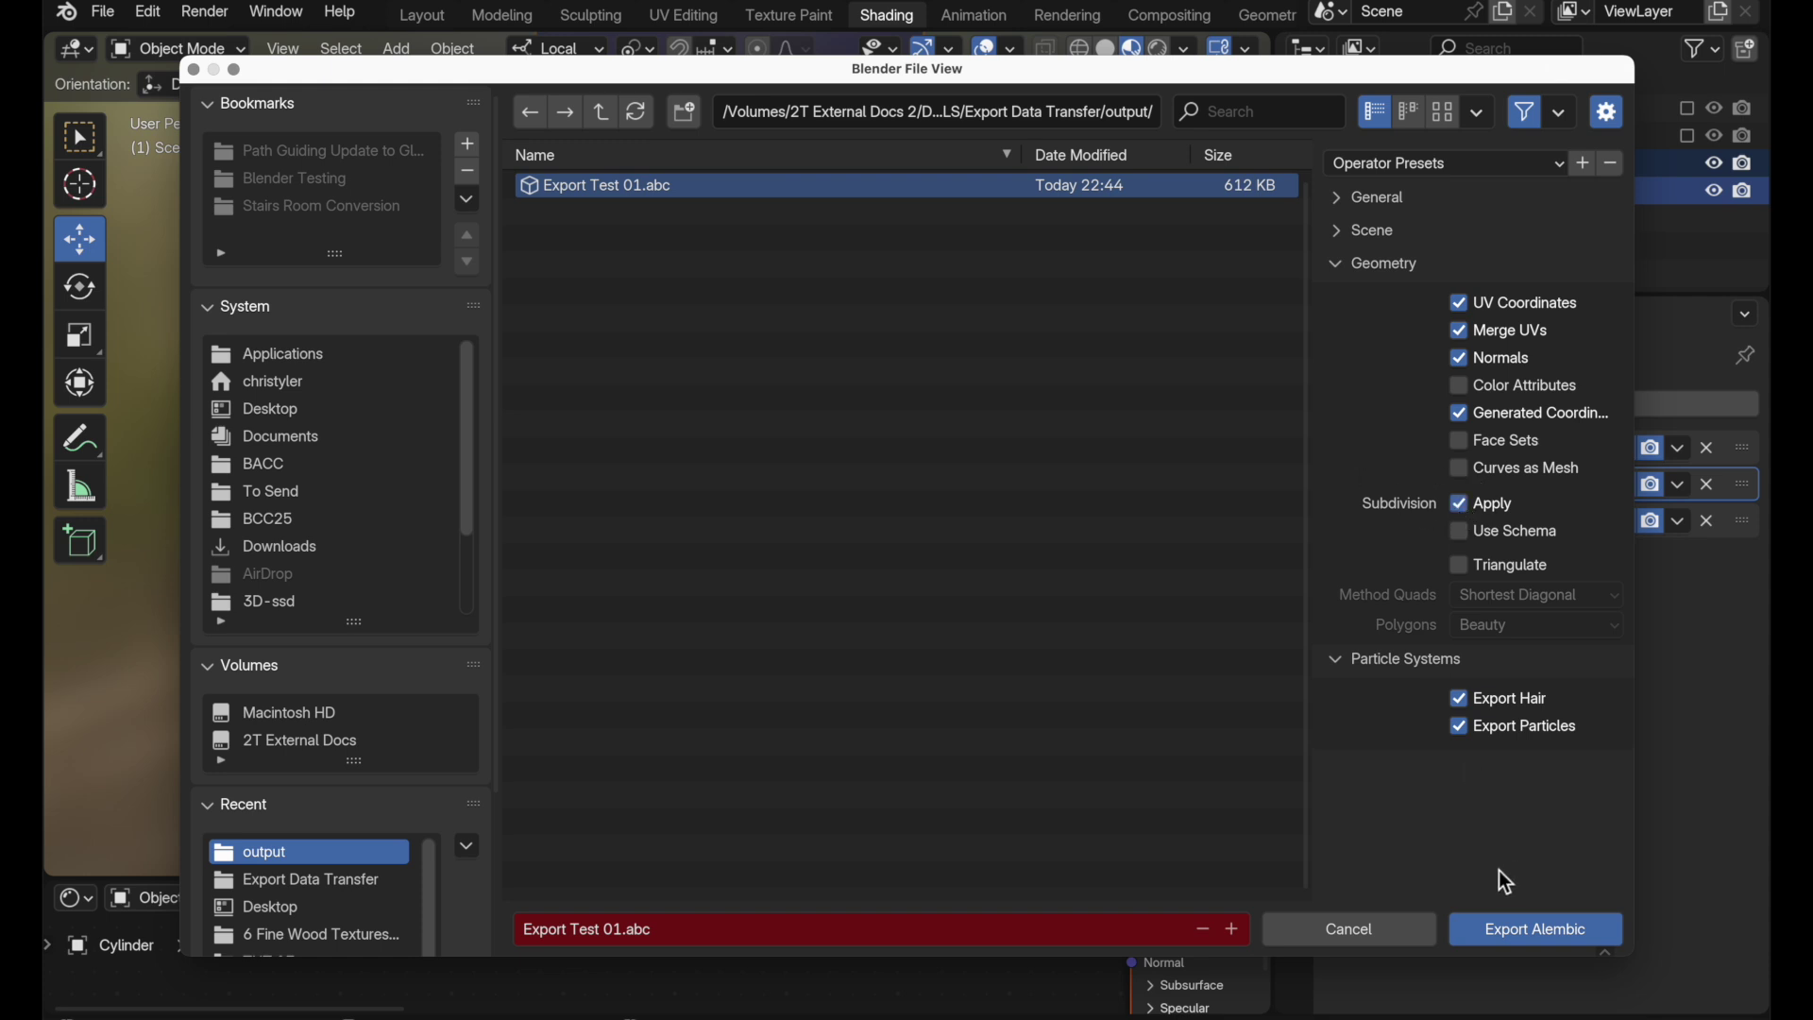
- Write the Alembic file, then start a new General scene without saving changes
click(1509, 935)
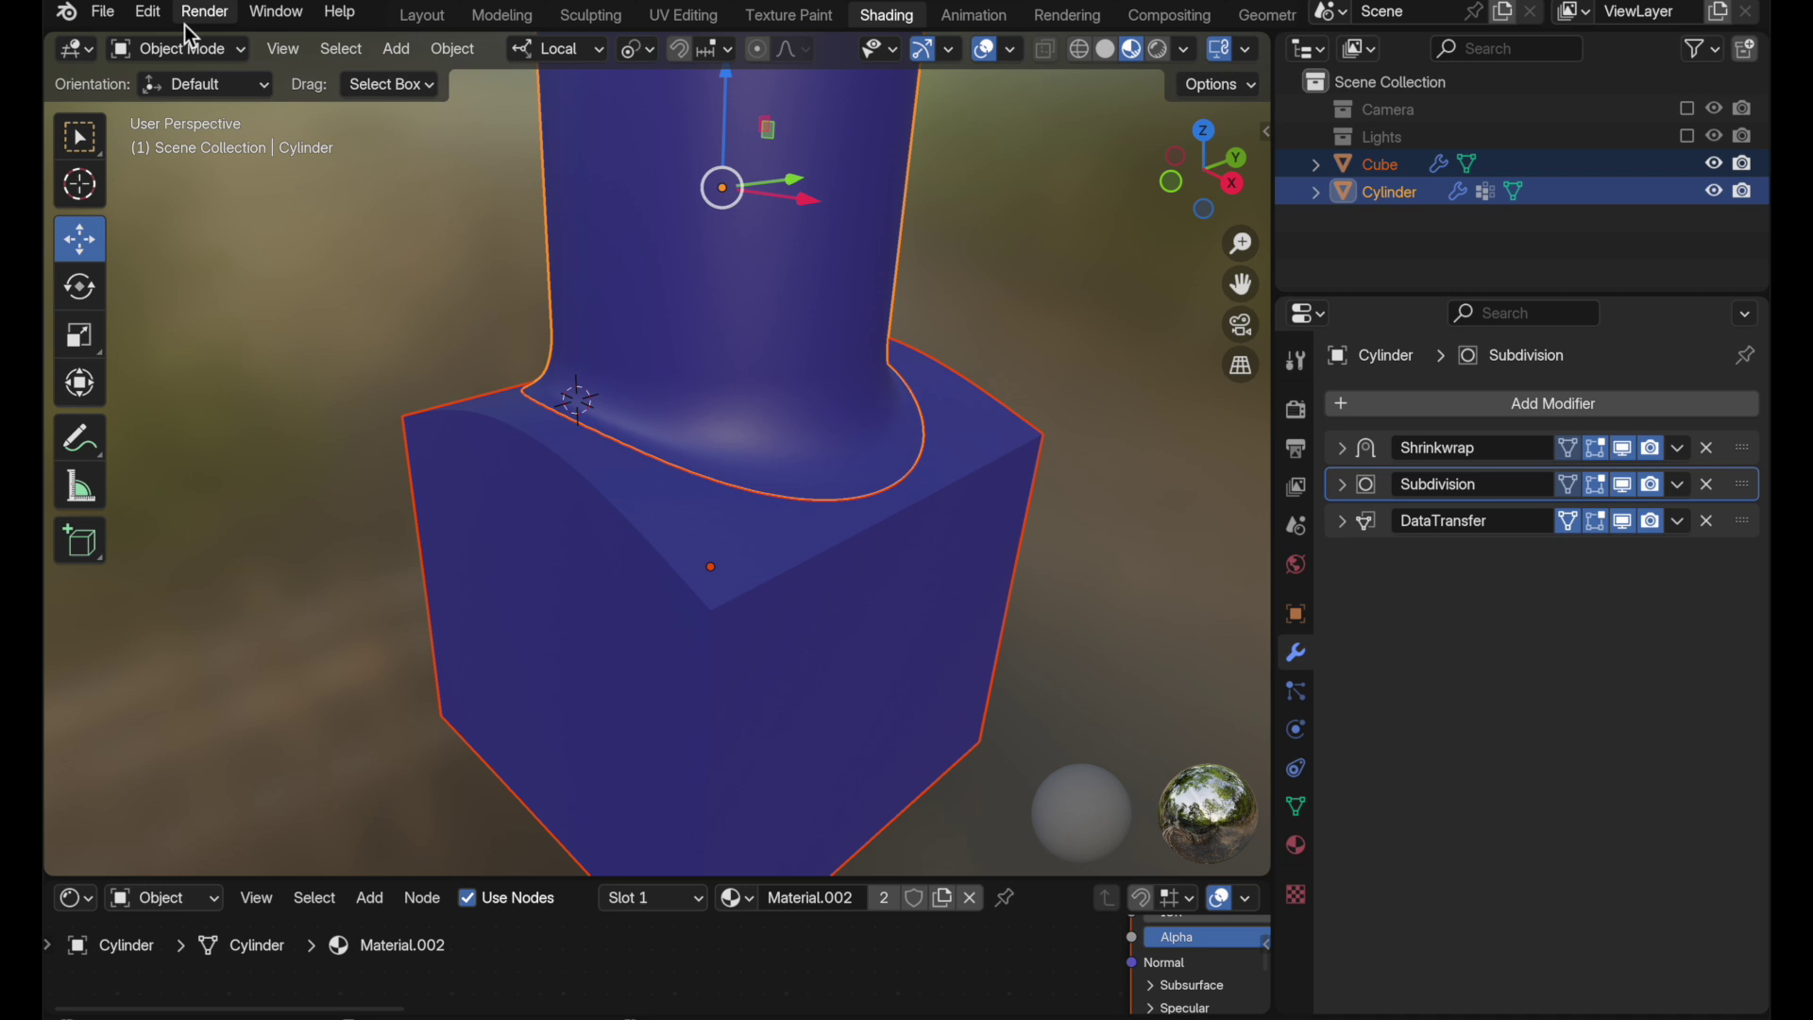
click(109, 19)
mouse_move(141, 41)
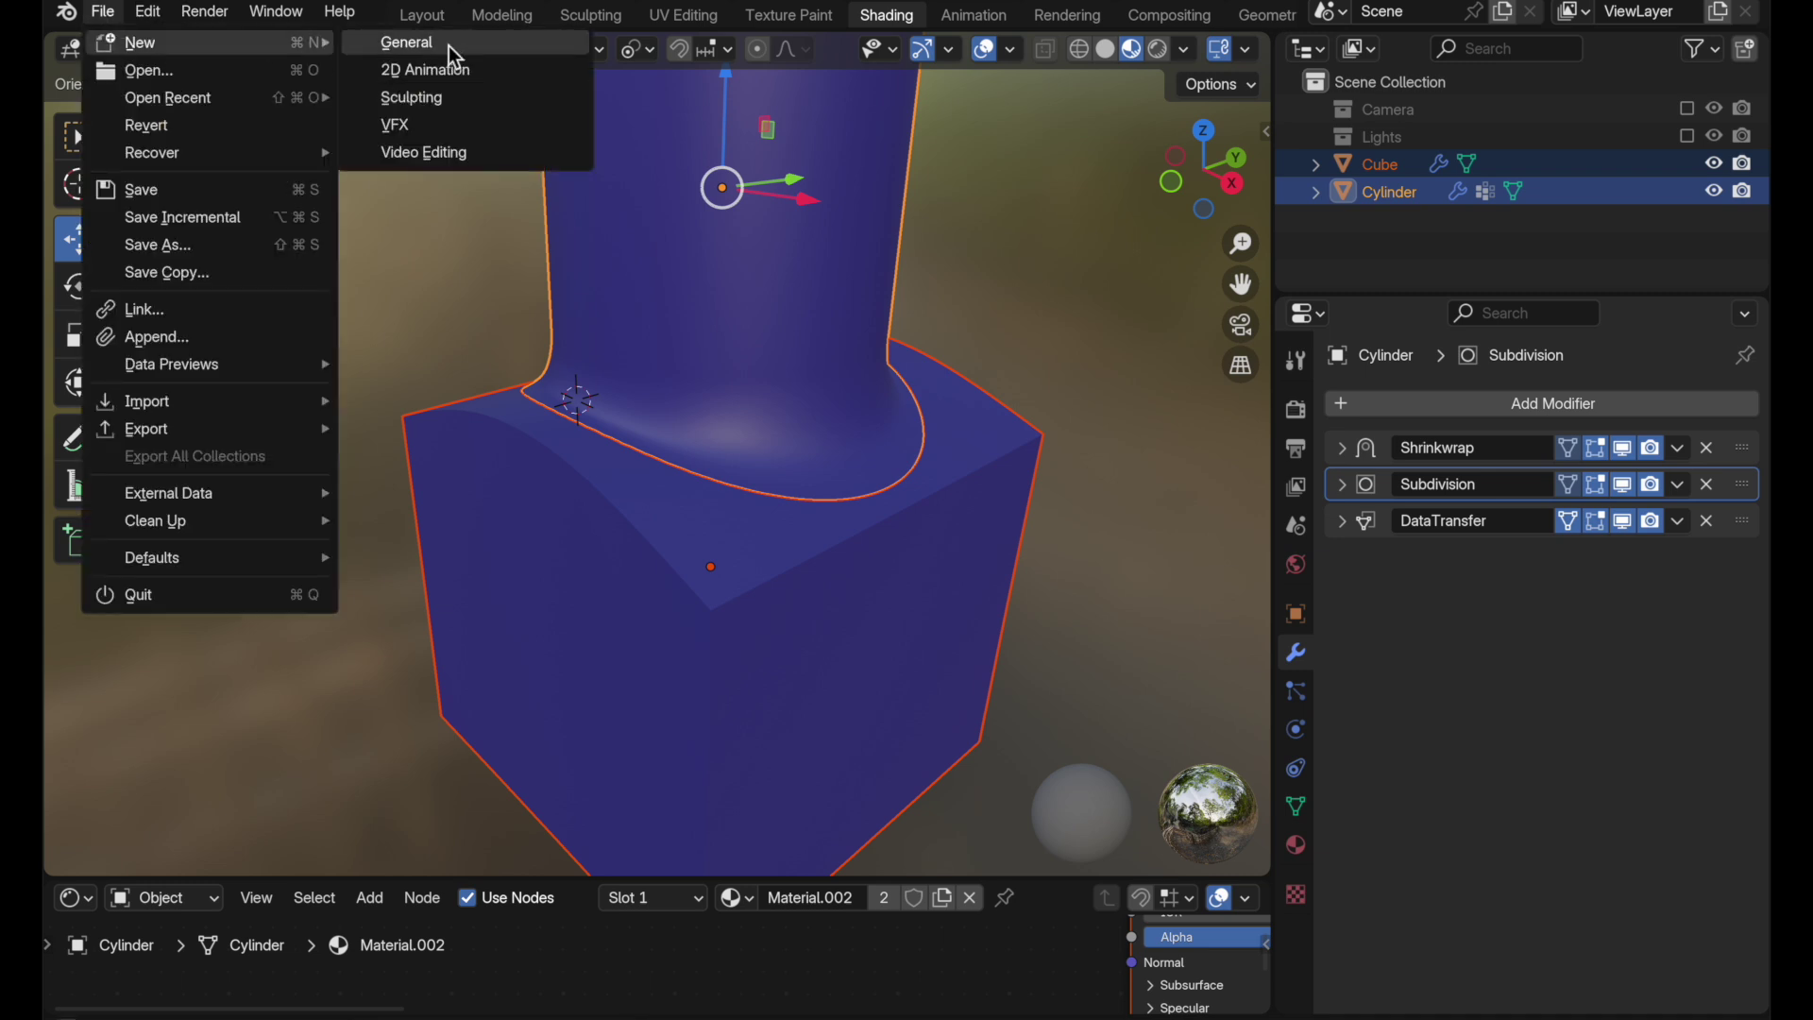
click(451, 46)
click(784, 564)
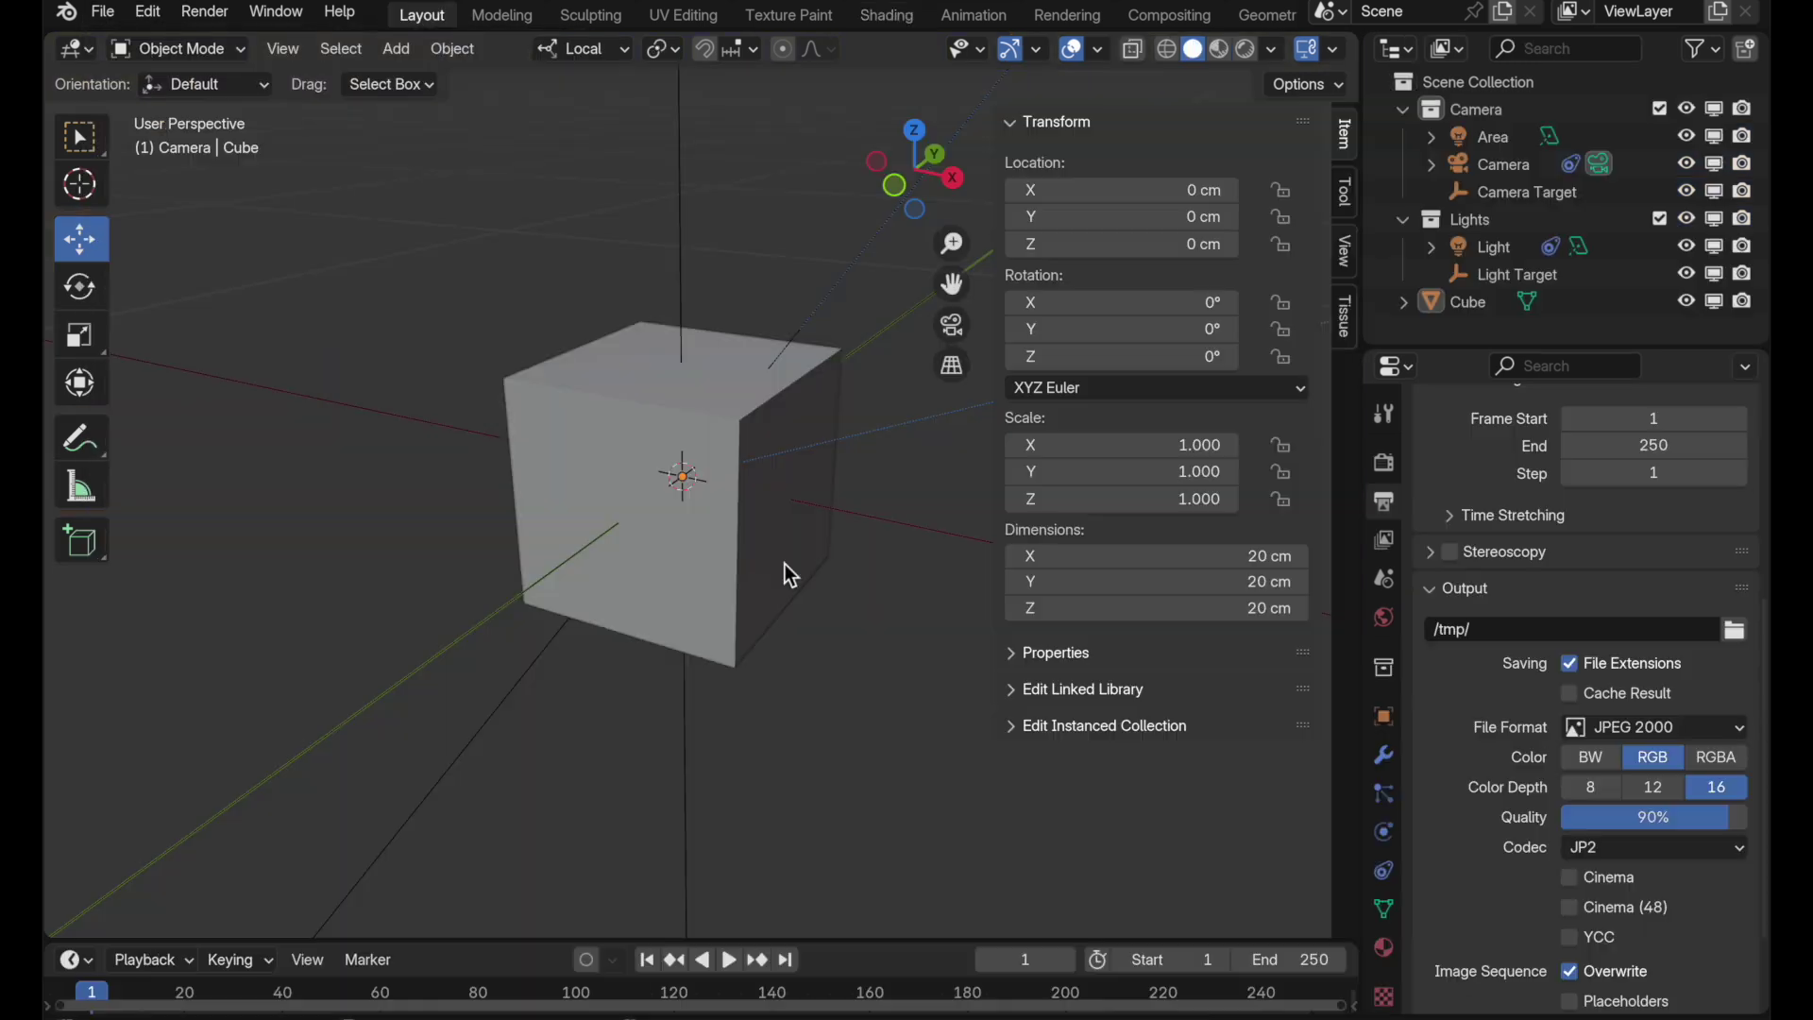
- Delete the default cube from the new scene
click(673, 403)
key(x)
click(672, 400)
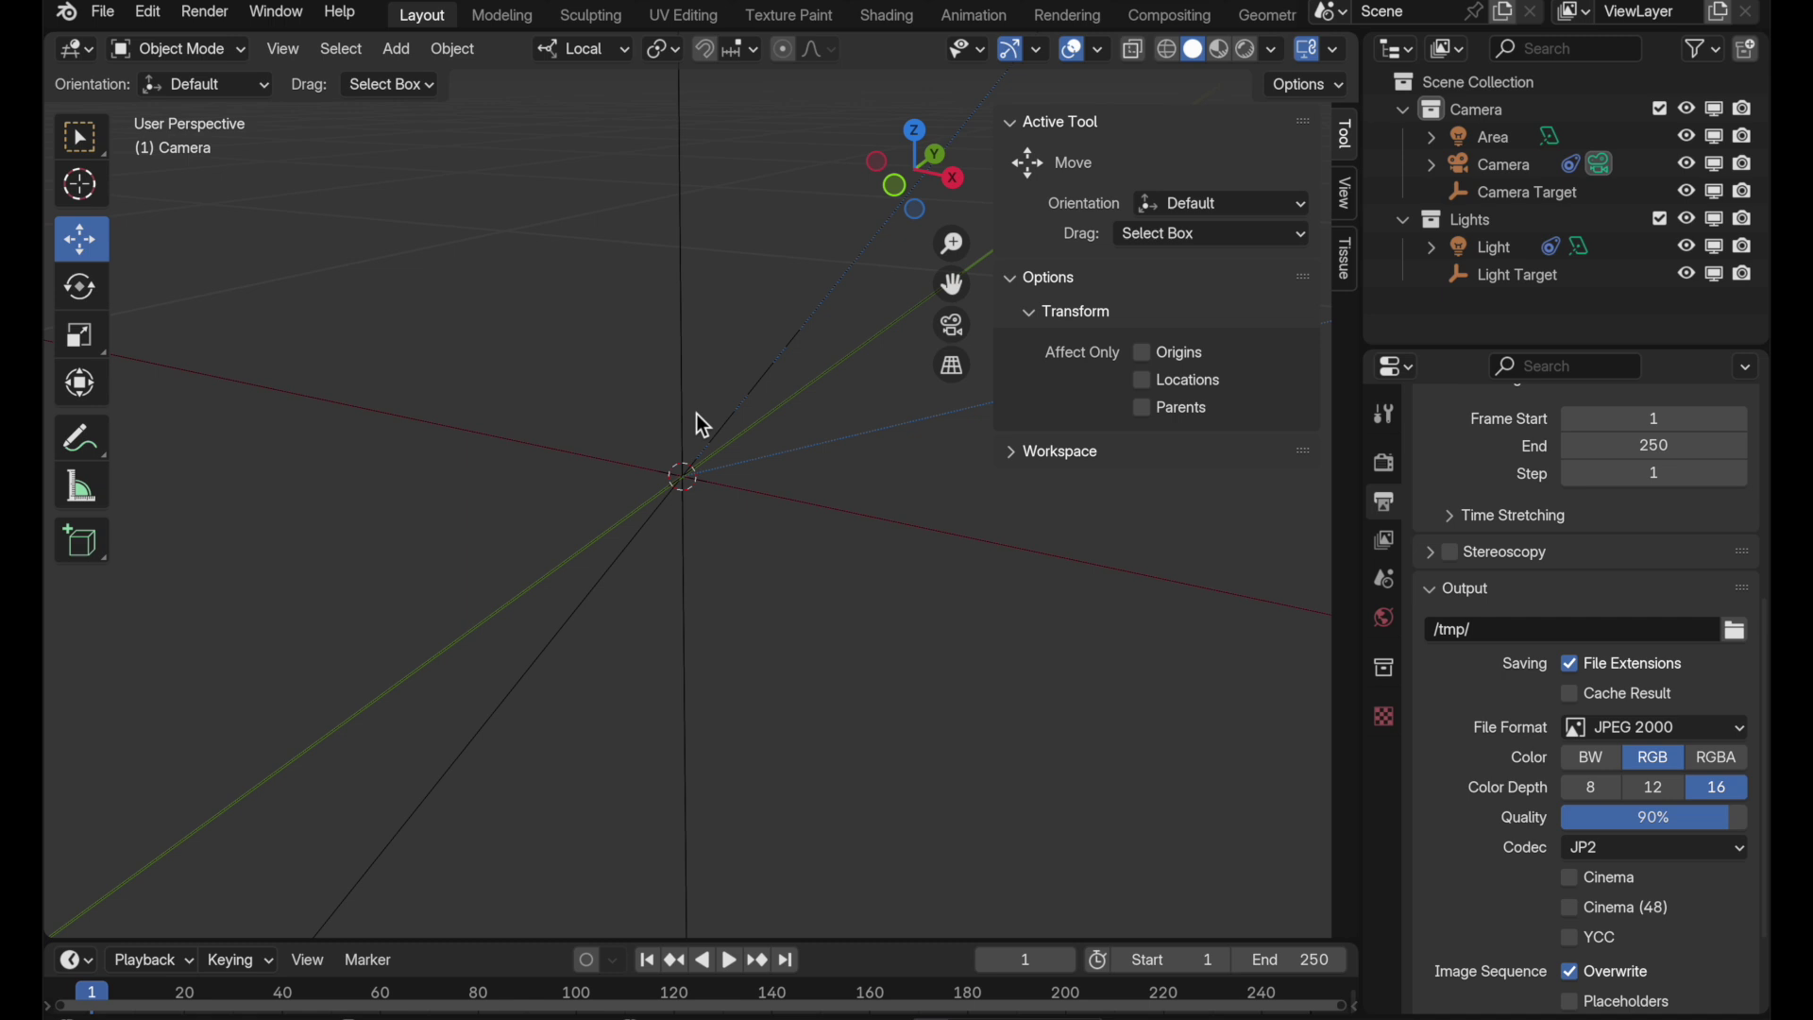
- Start an Alembic import and pick Export Test 01.abc from the recent output folder
click(104, 12)
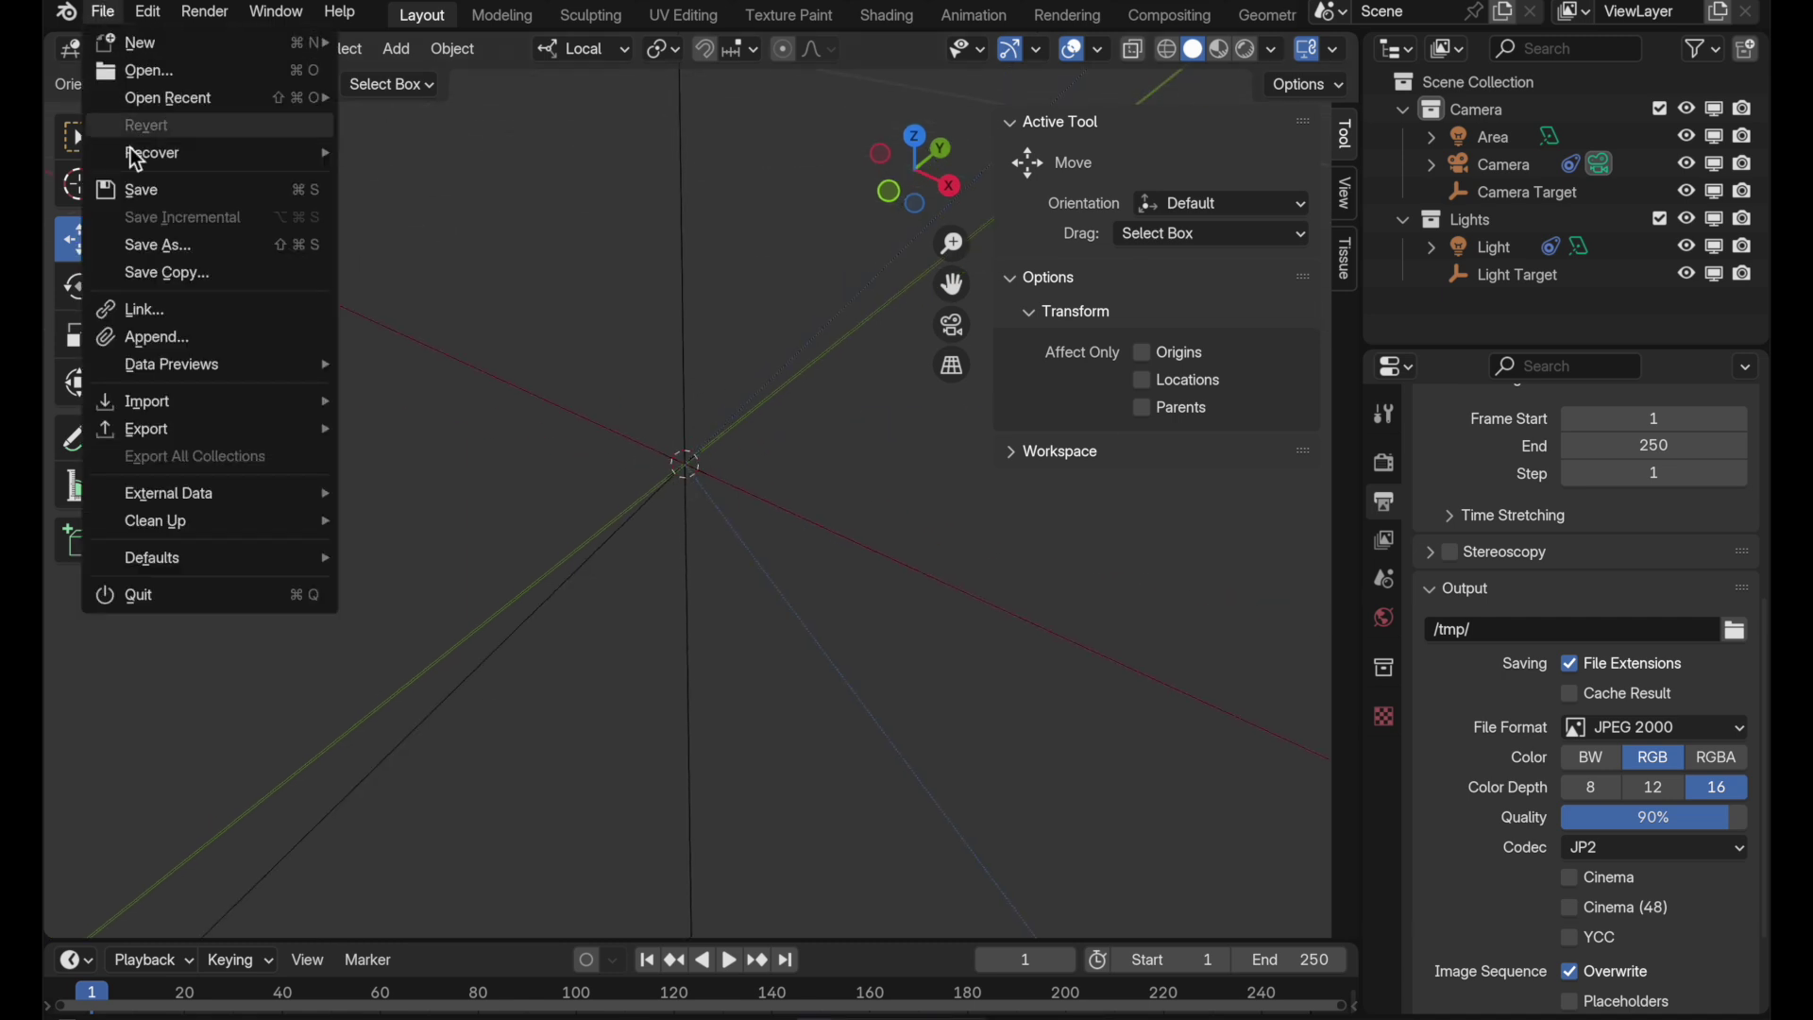
mouse_move(185, 406)
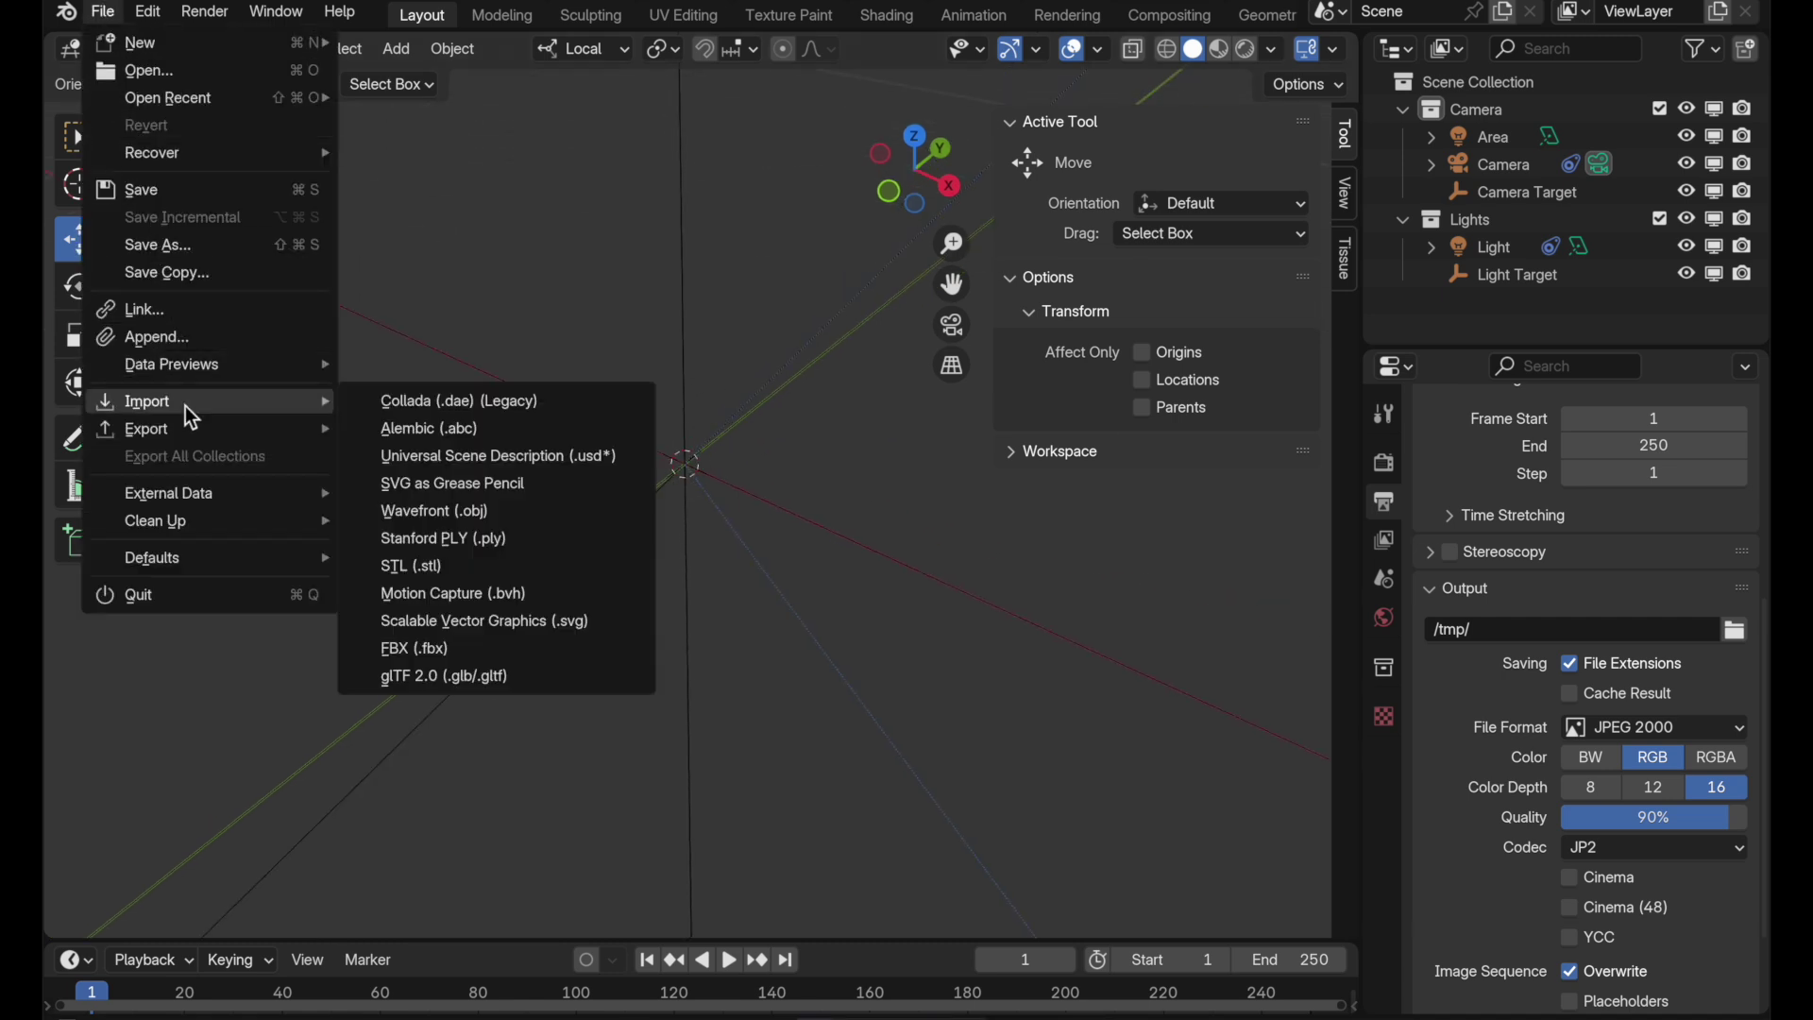
click(421, 430)
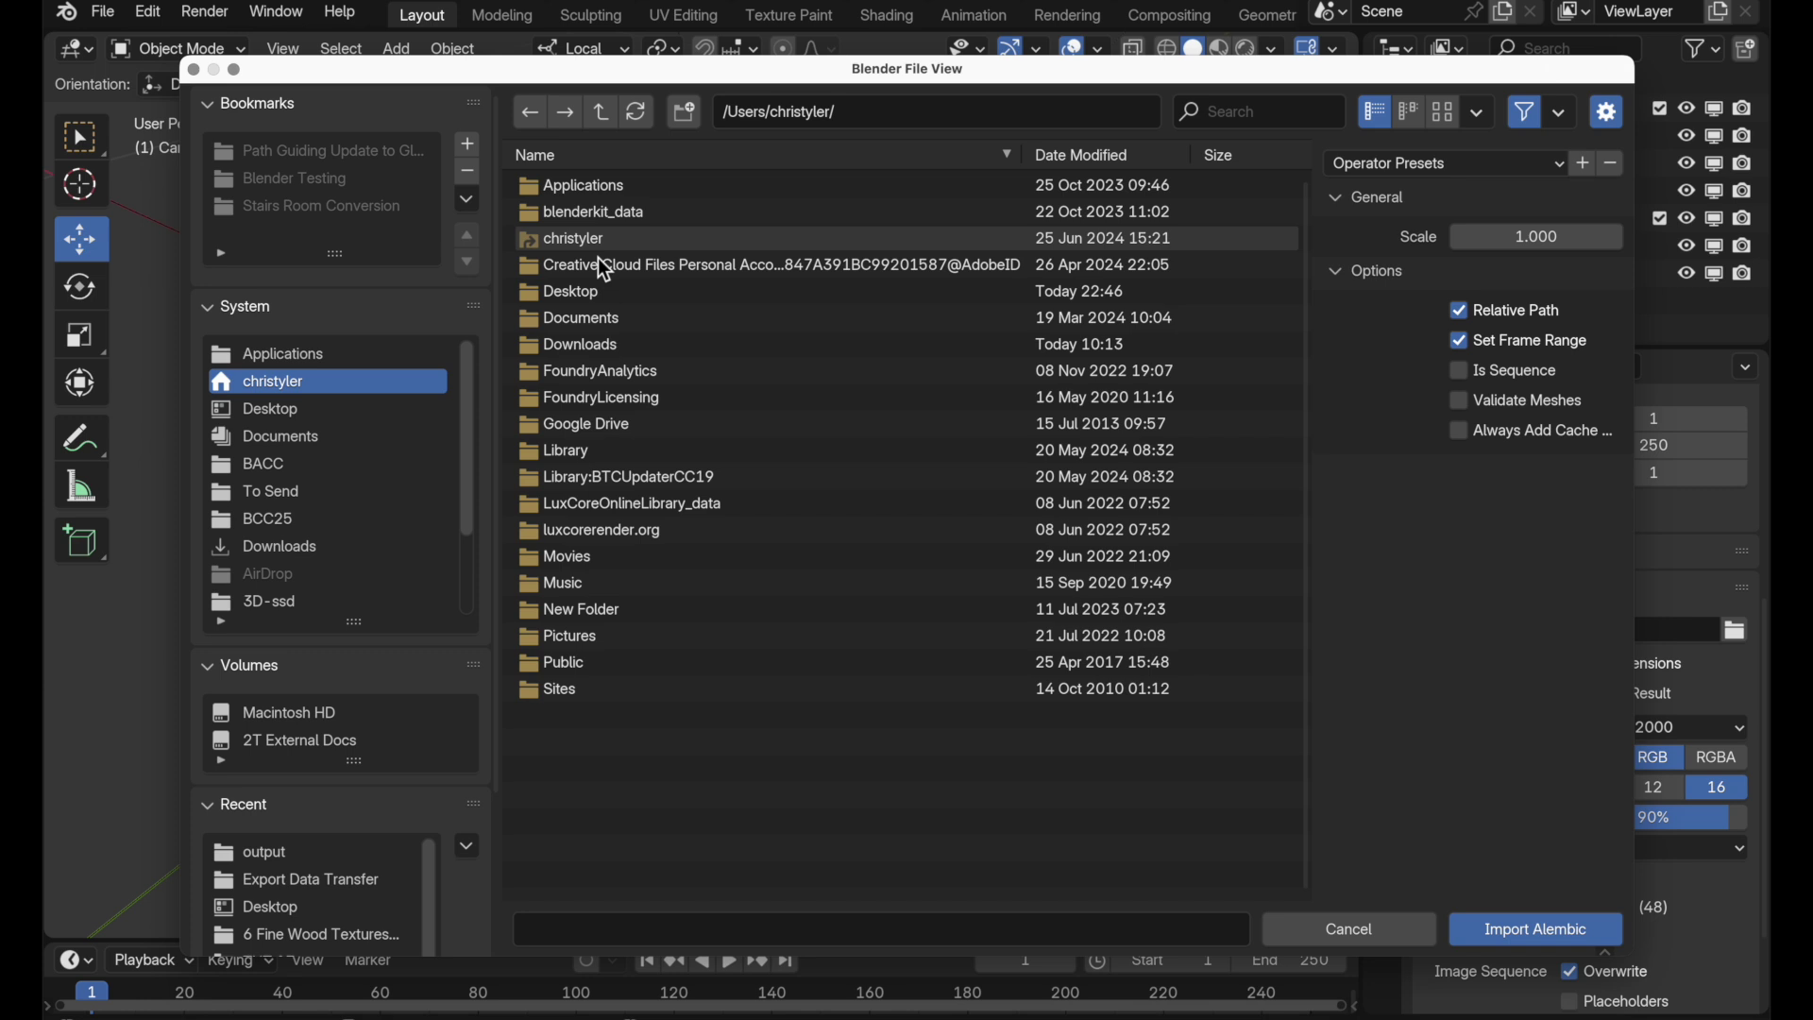
click(356, 846)
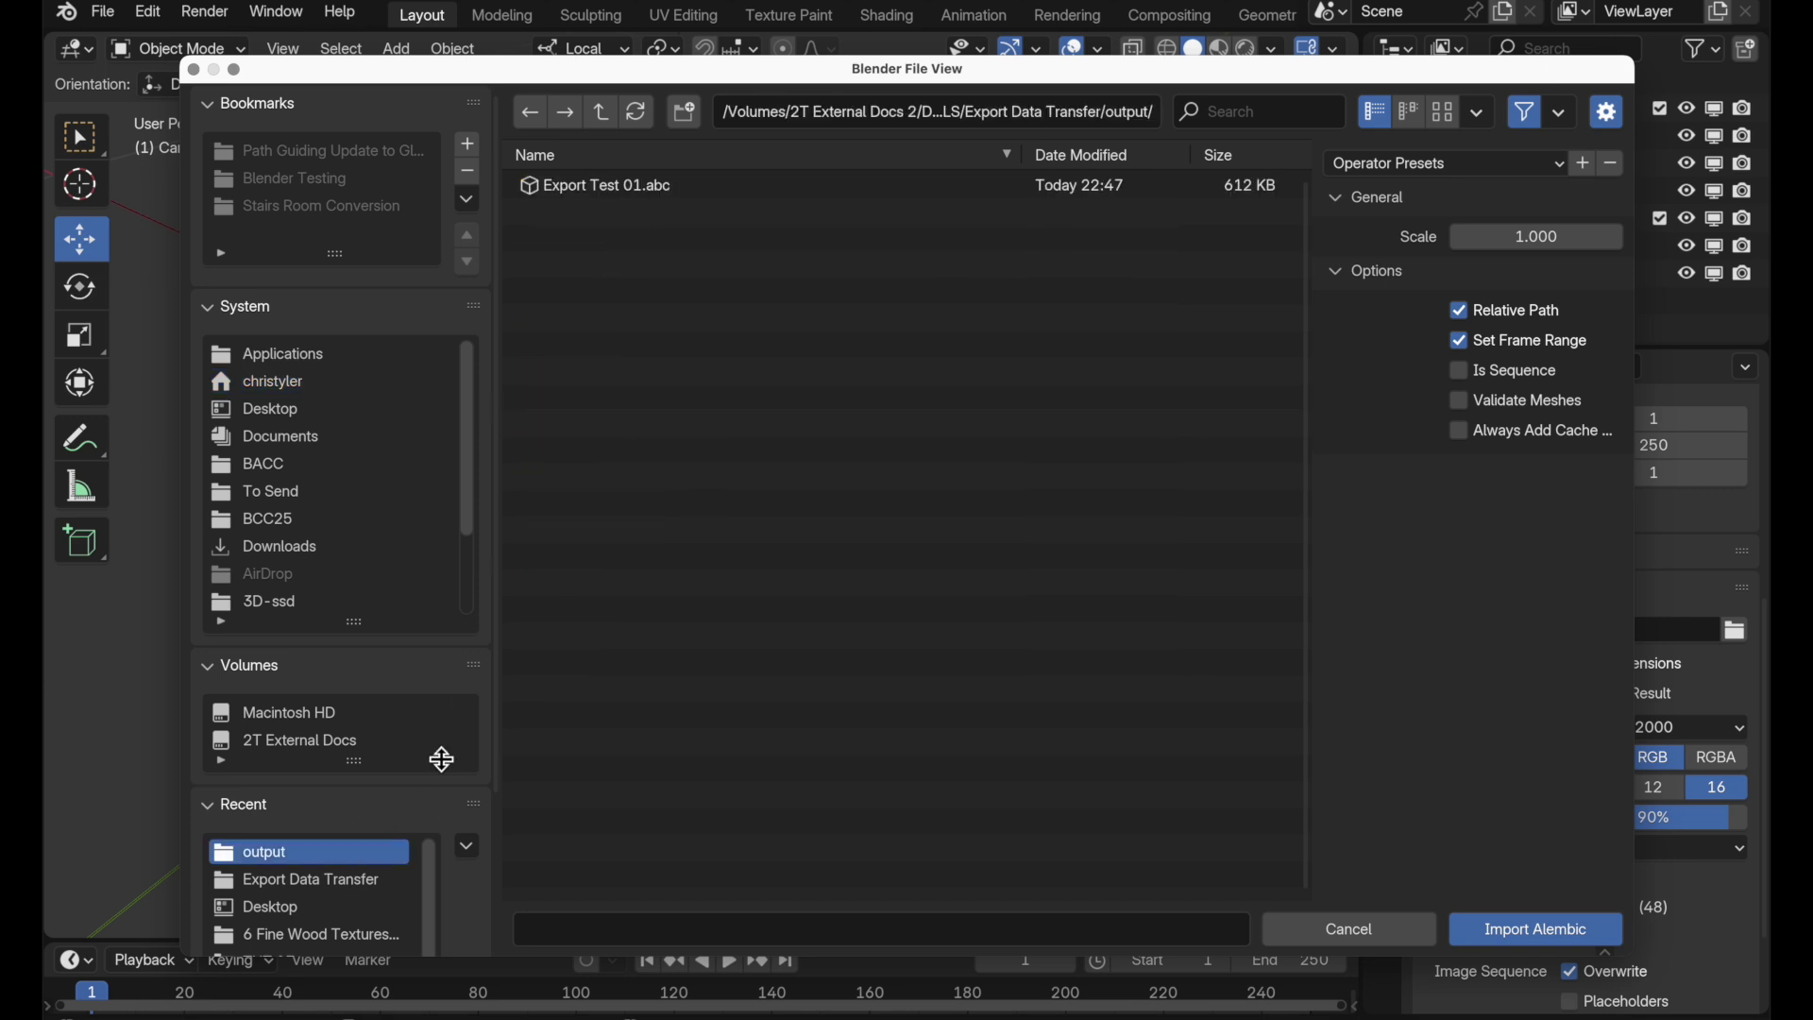
click(587, 190)
- Import the chosen Alembic file and zoom in on the deselected cube and cylinder
click(1538, 931)
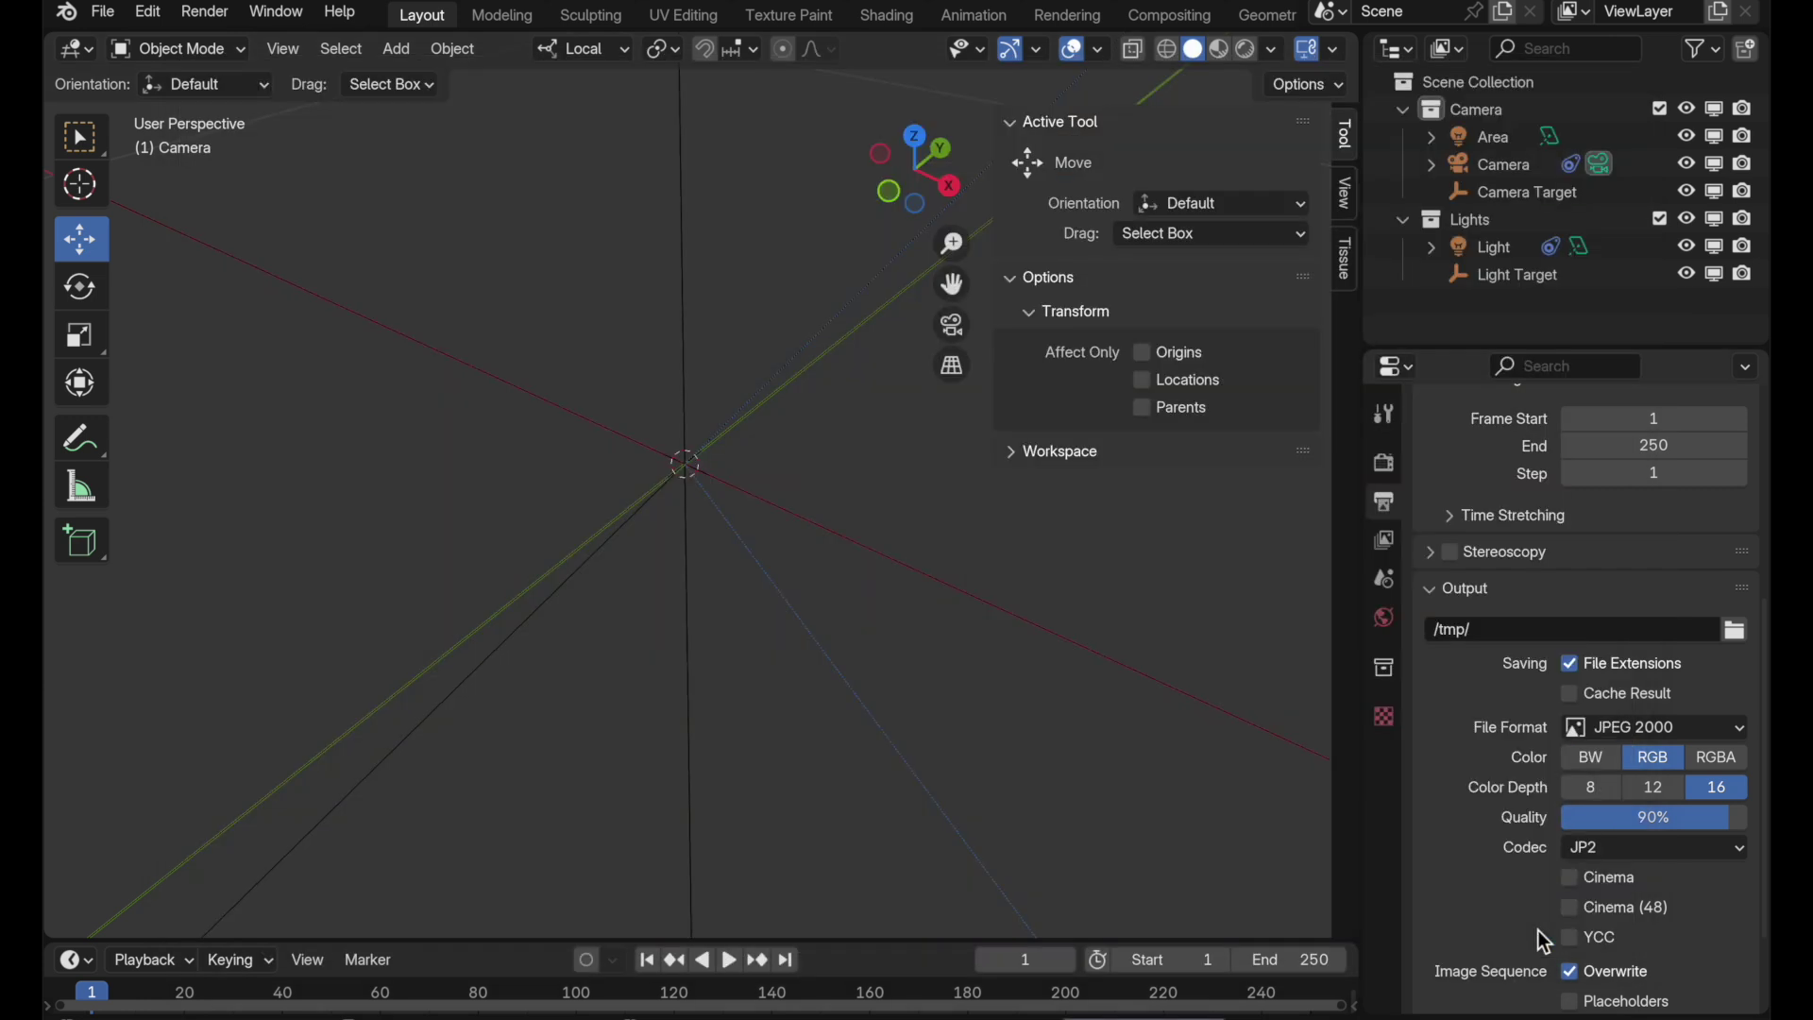
click(909, 712)
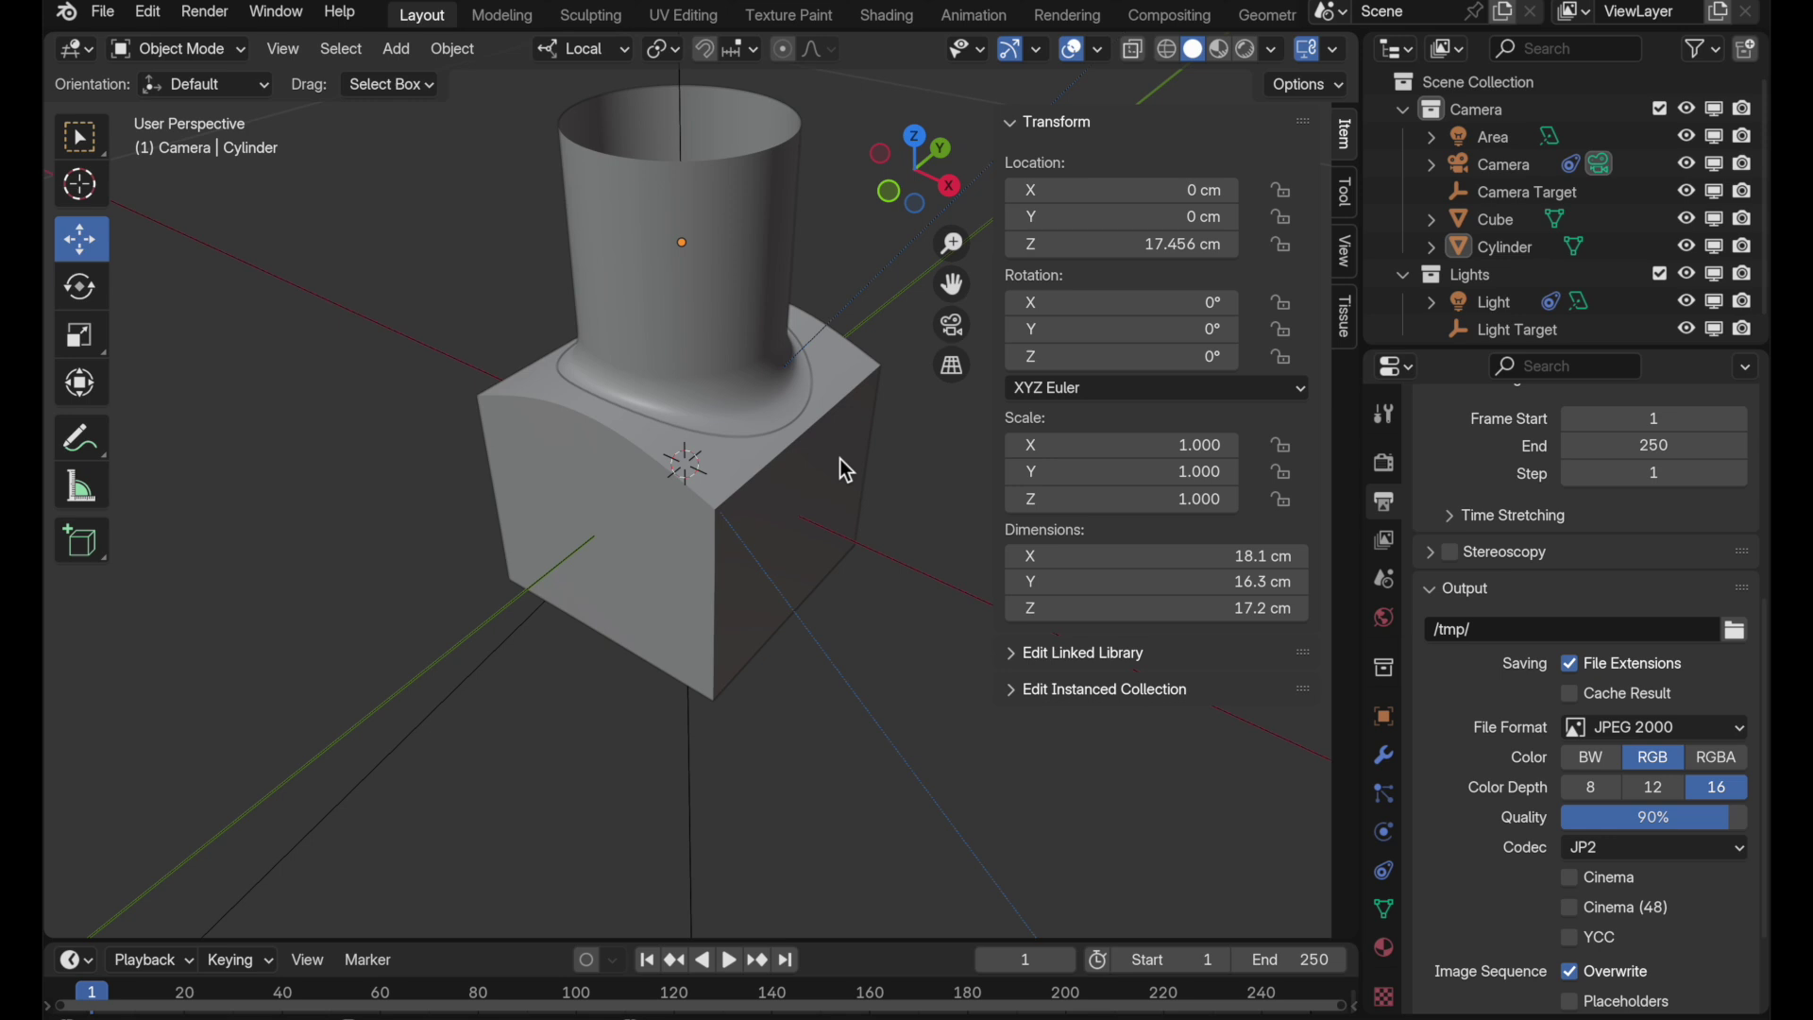
middle_drag(775, 463, 733, 555)
scroll(733, 556, up, 3)
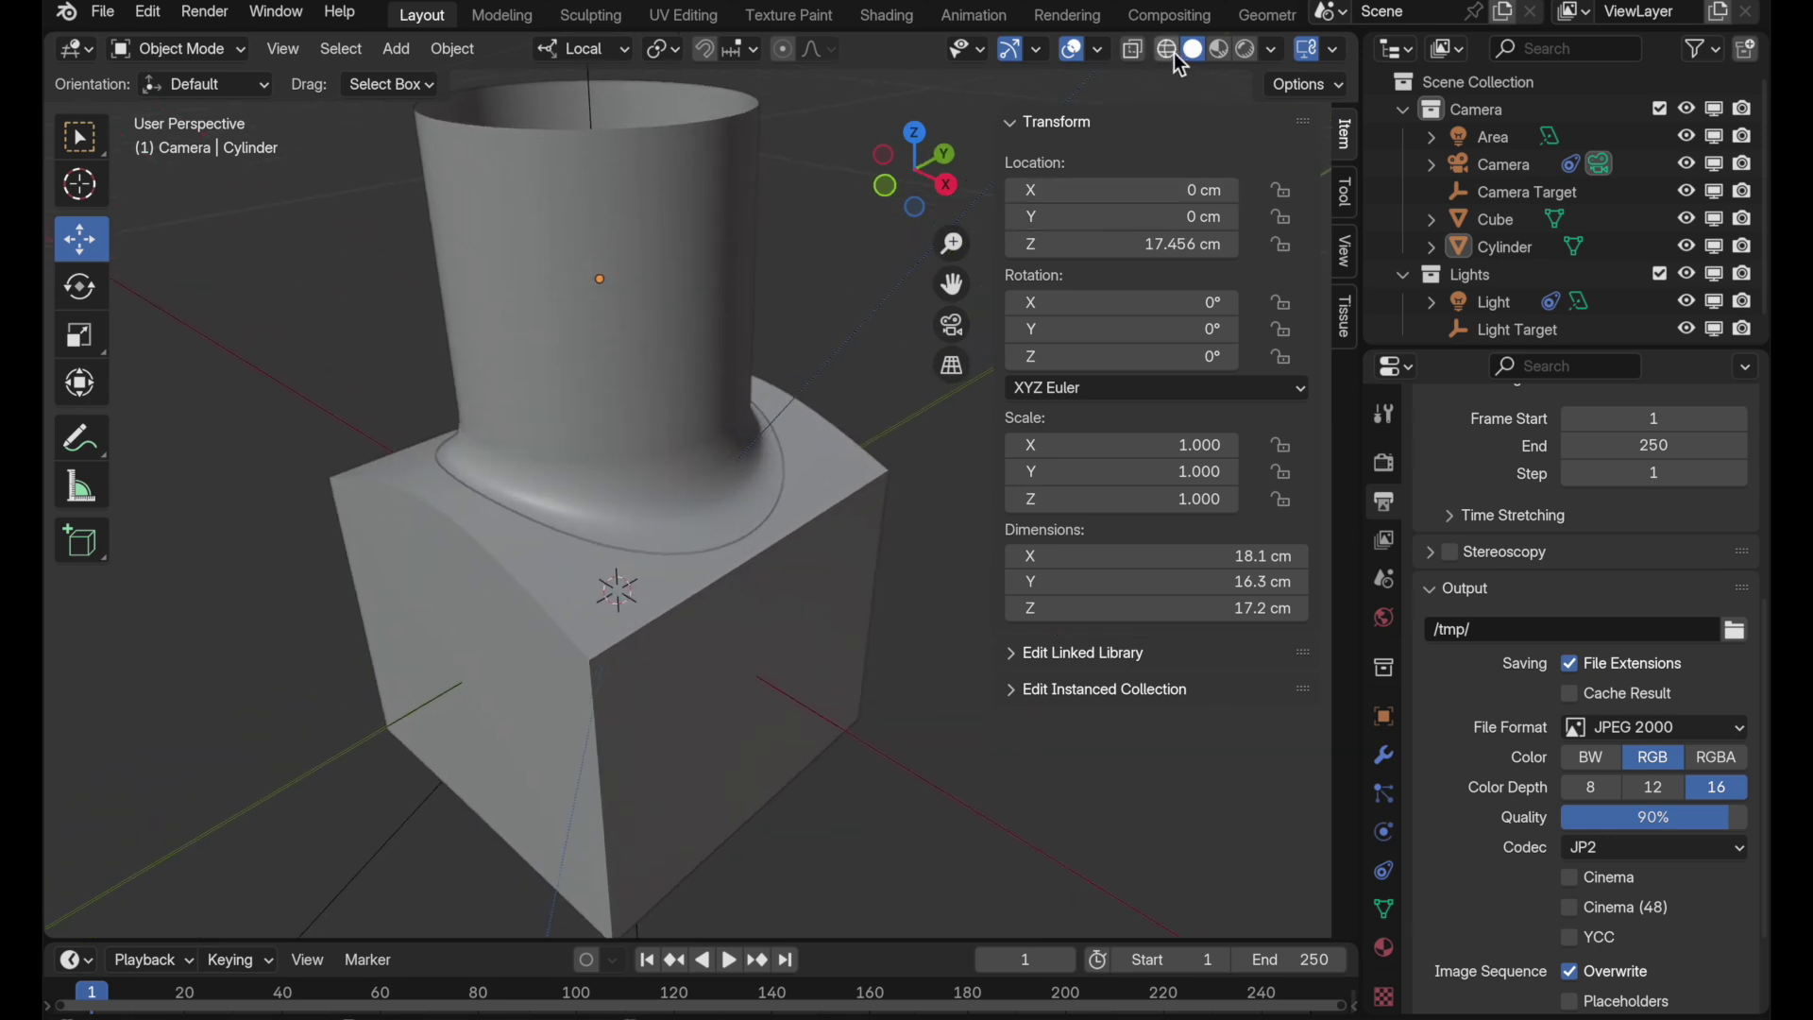
- Switch to Material Preview shading and show the Cylinder's material settings
click(1168, 50)
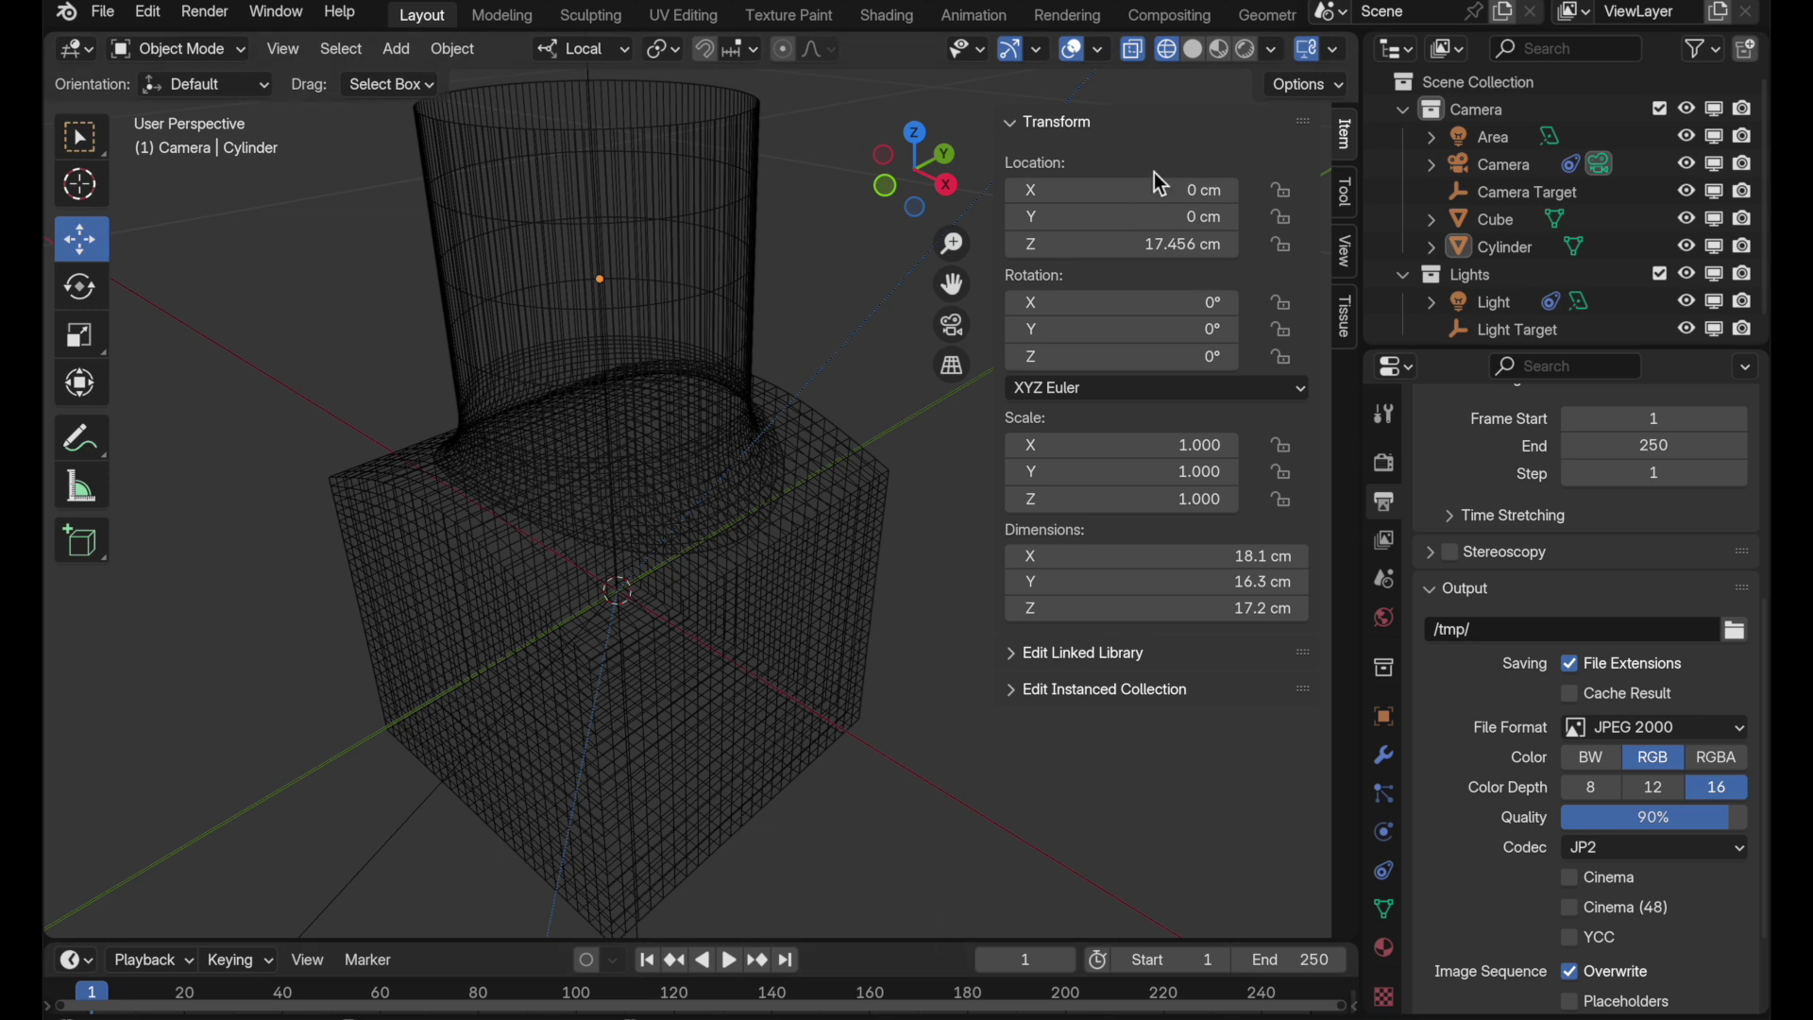
click(1217, 53)
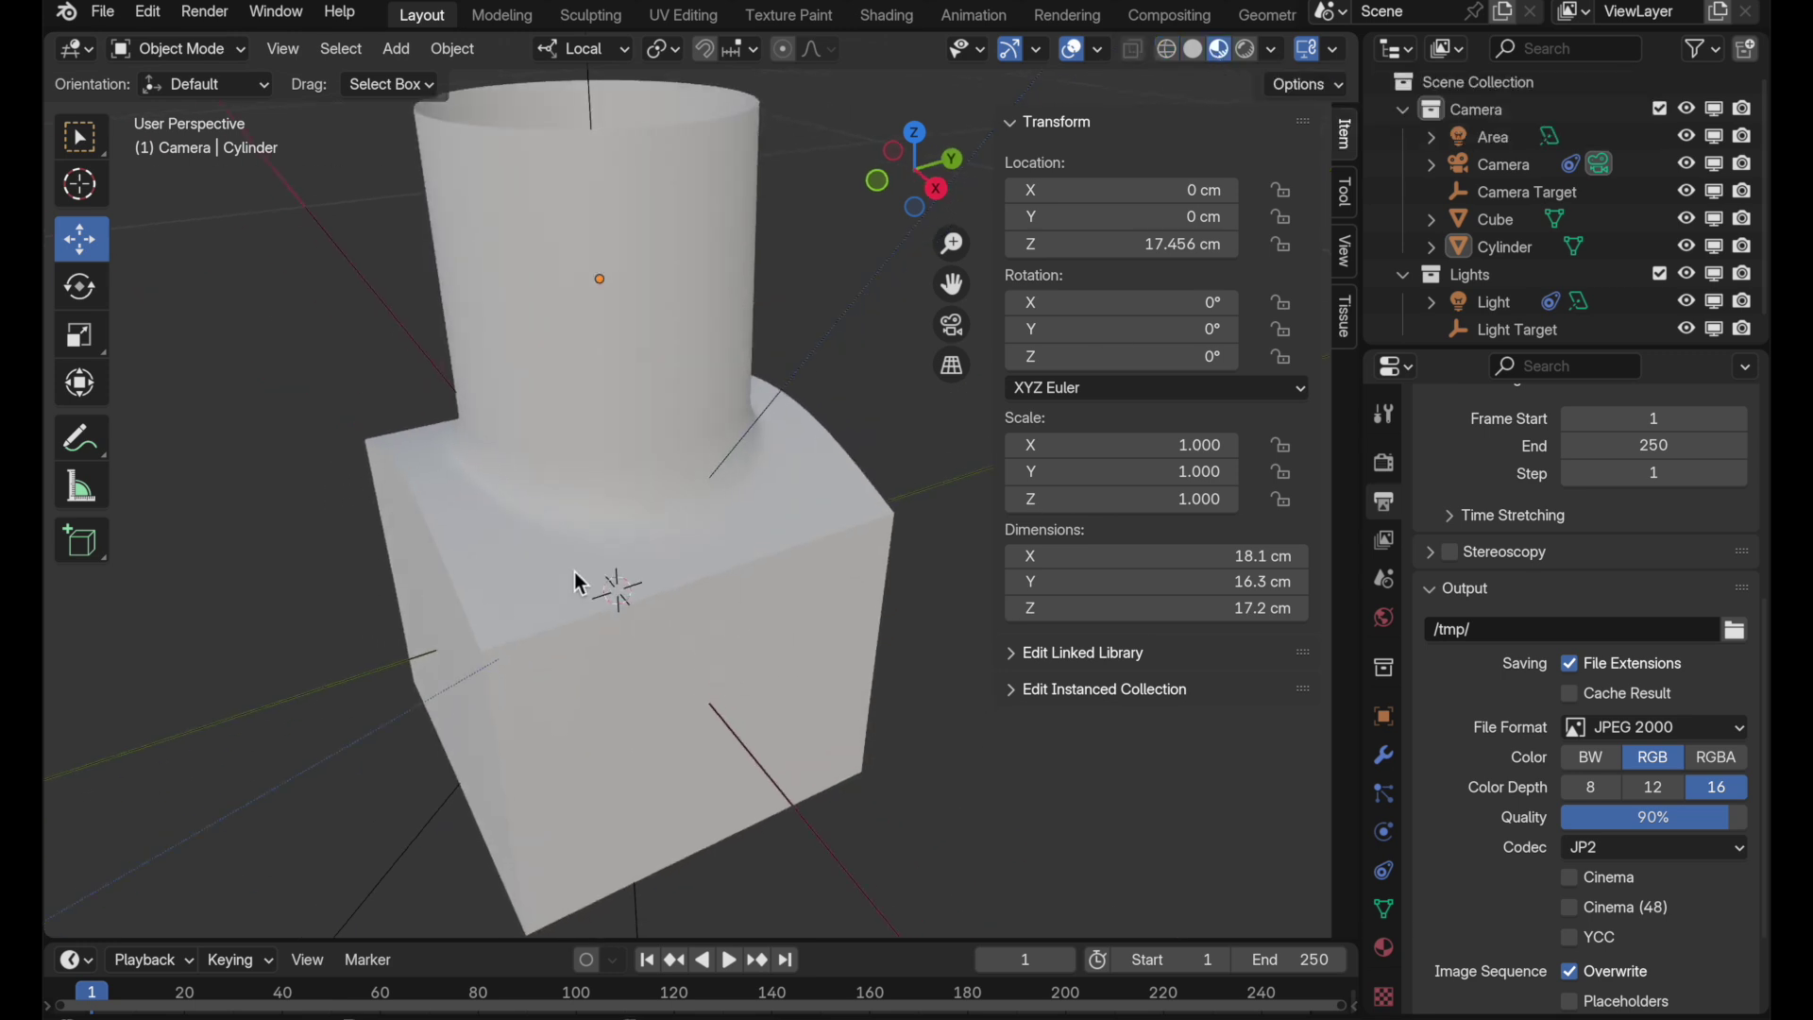
middle_drag(578, 582, 644, 491)
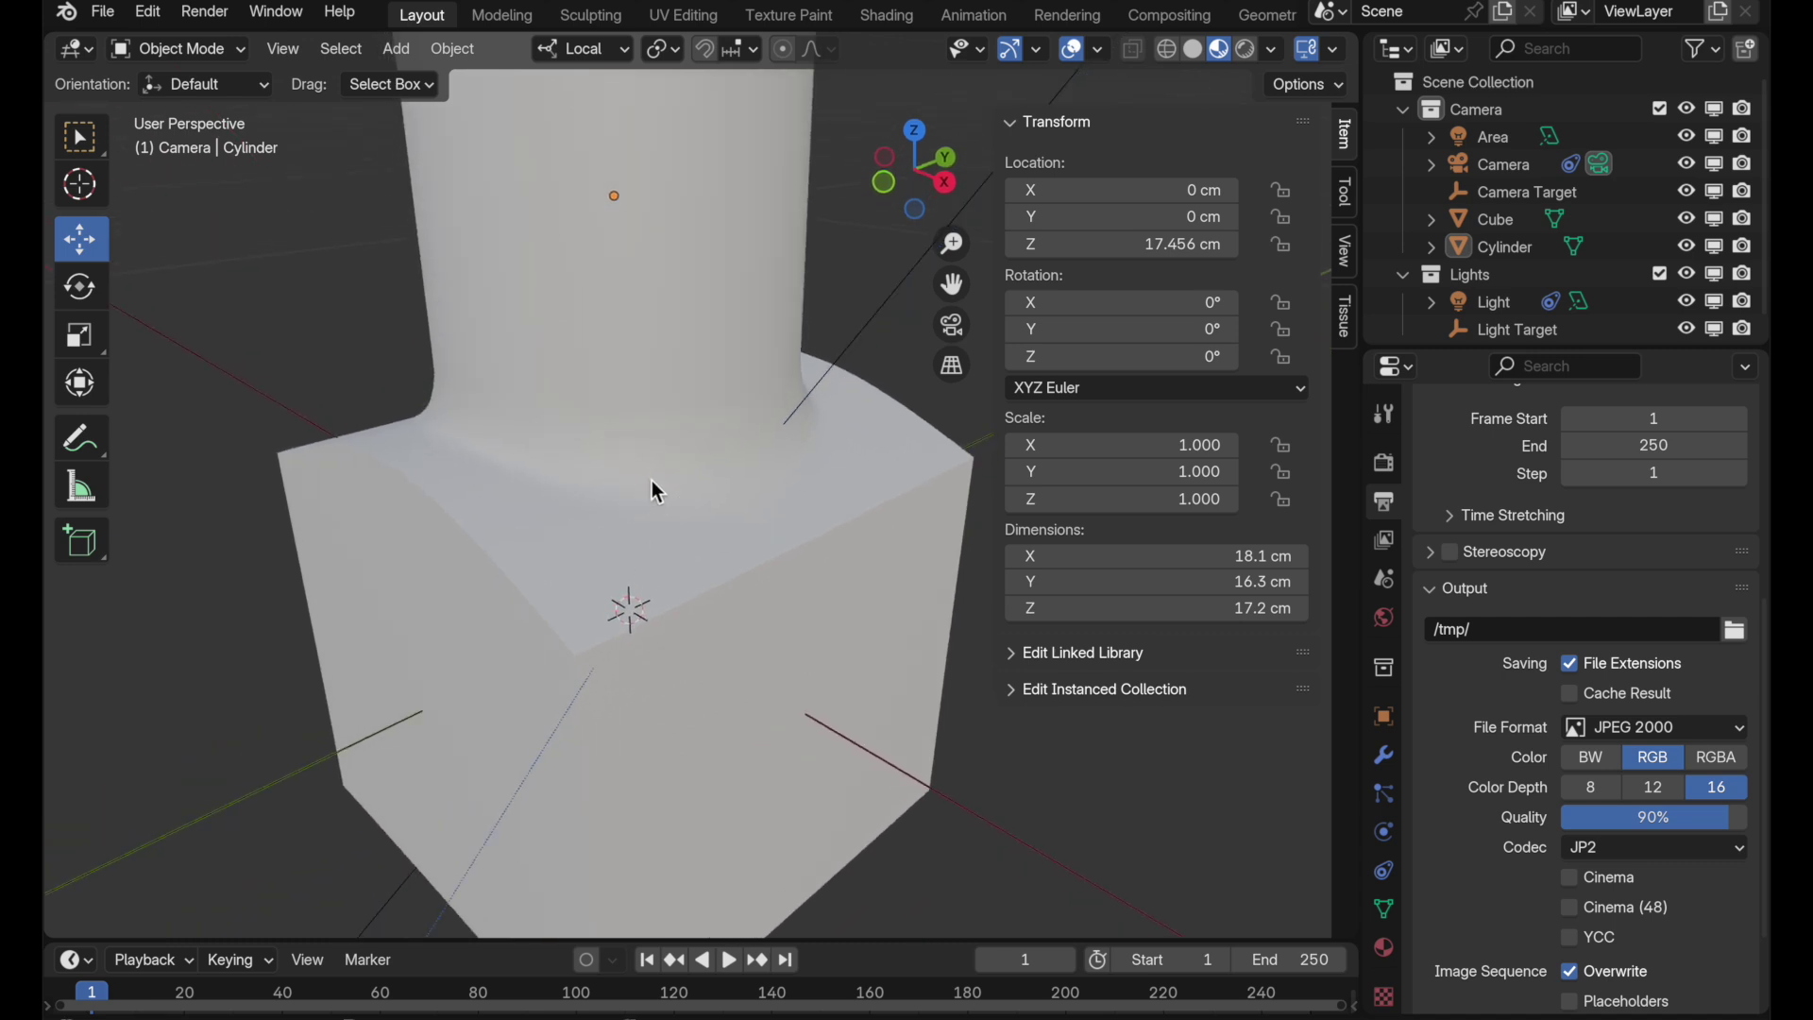
click(619, 331)
click(1385, 947)
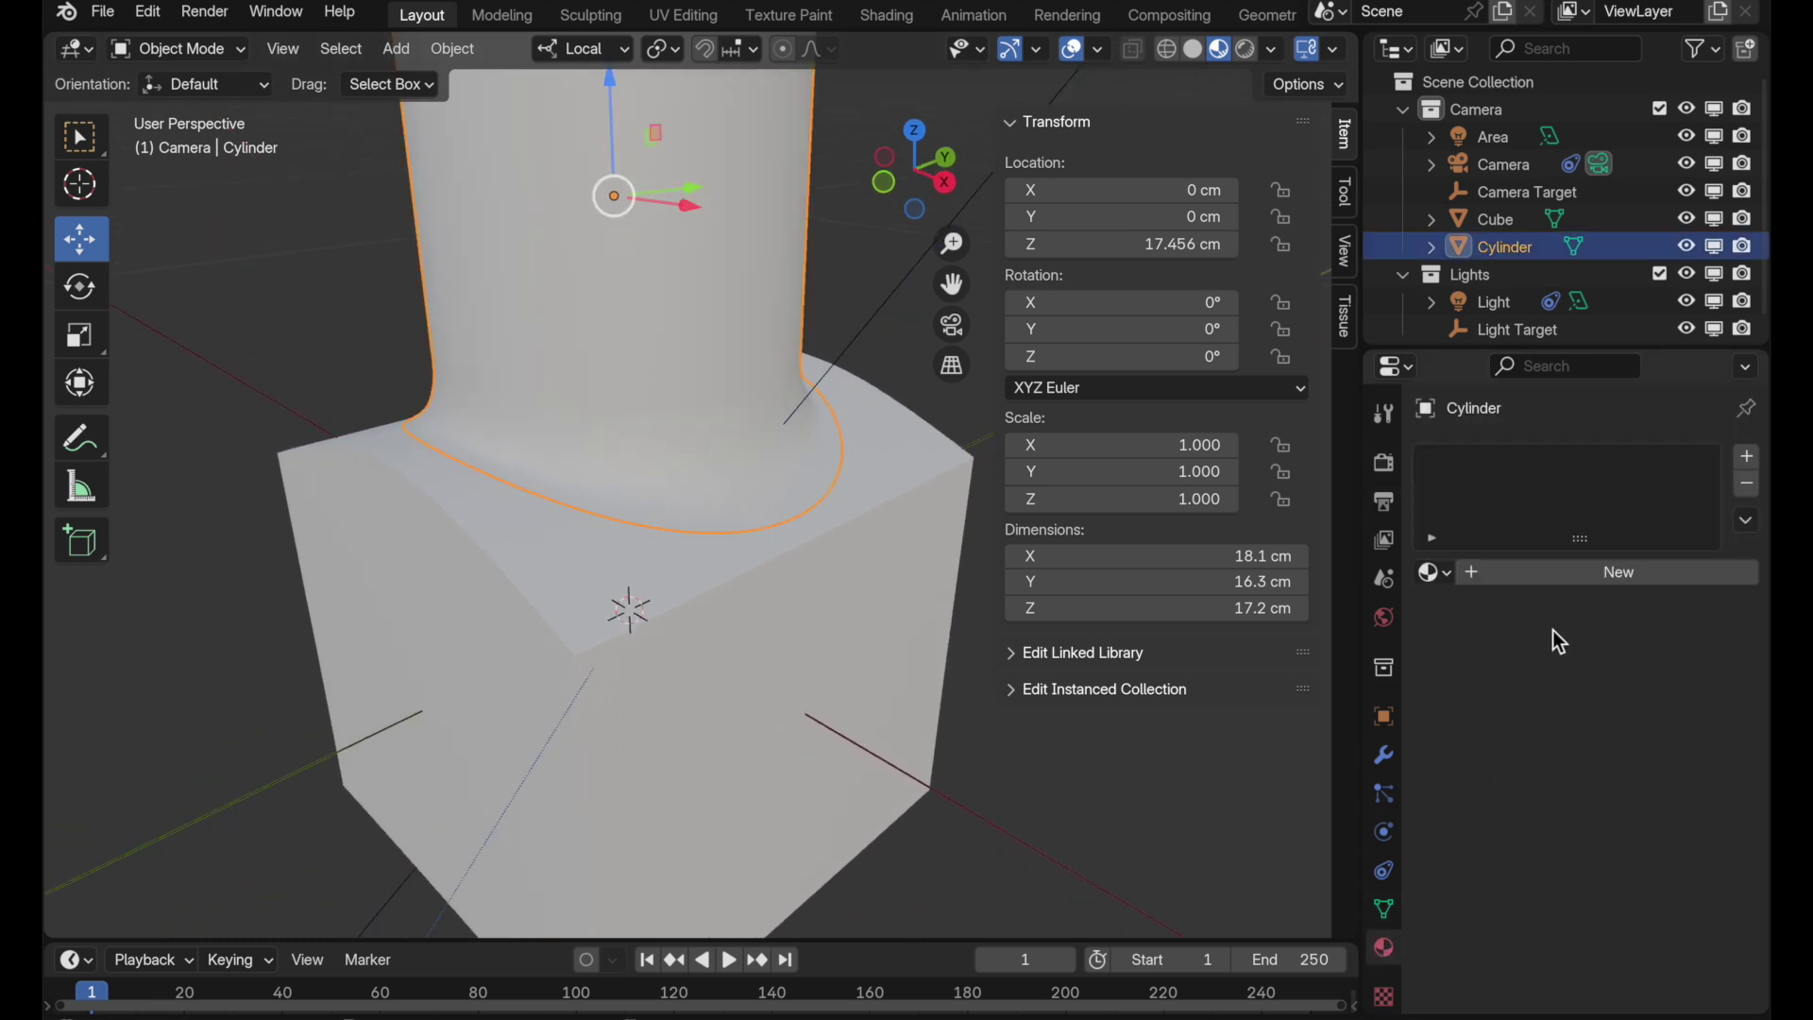
- Give the cylinder a new material, Material.001, with a blue base colour
click(1581, 574)
click(1643, 744)
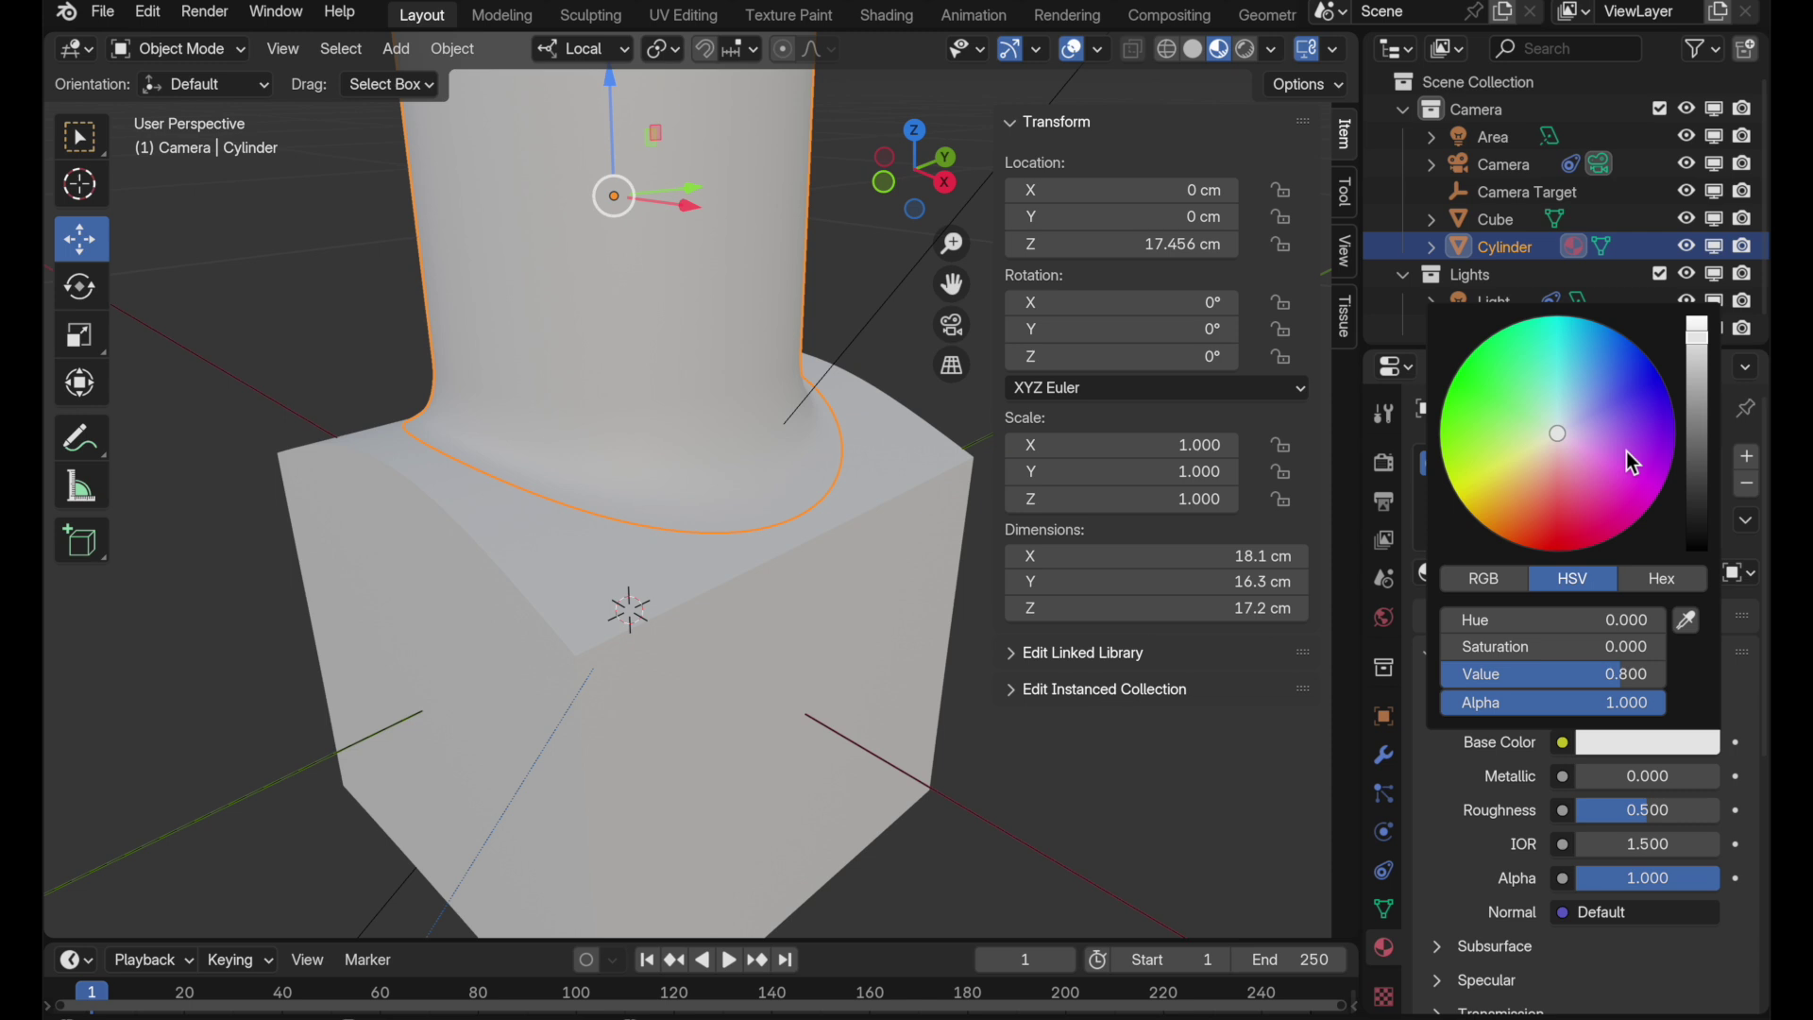
click(1634, 461)
- Assign Material.001 to the cube as well, then reselect the cylinder
click(928, 493)
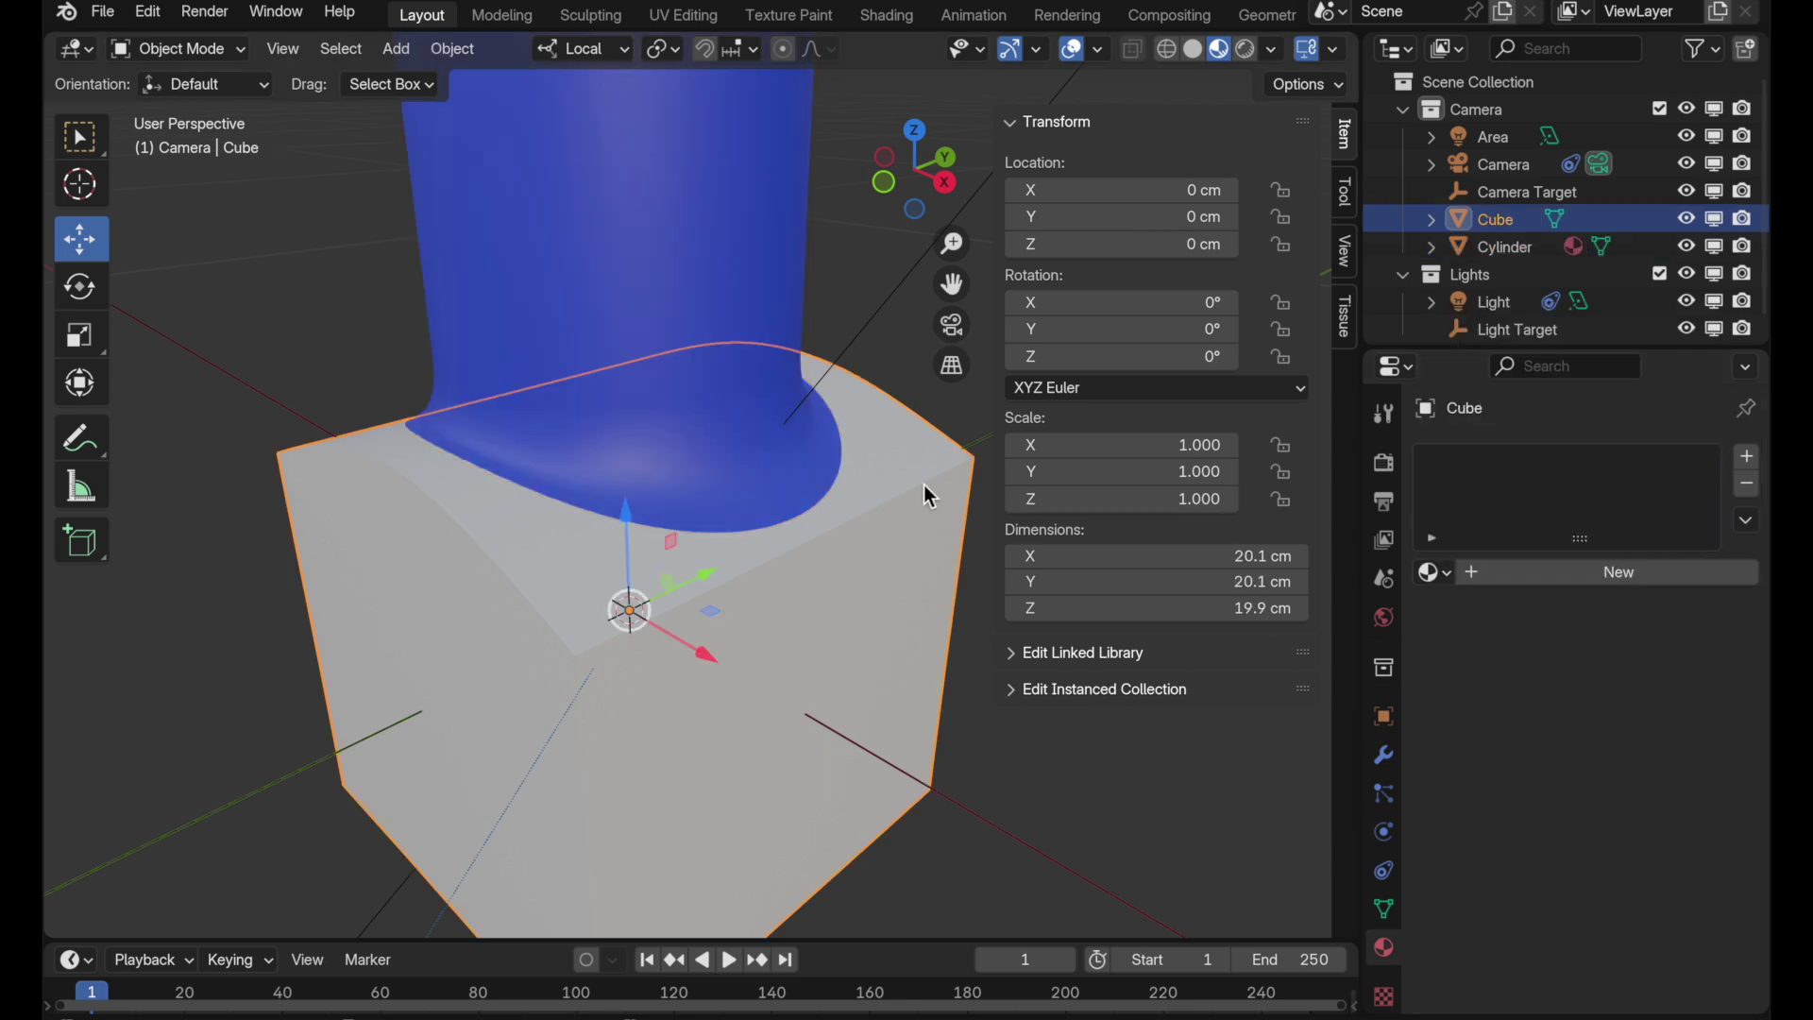
click(1431, 572)
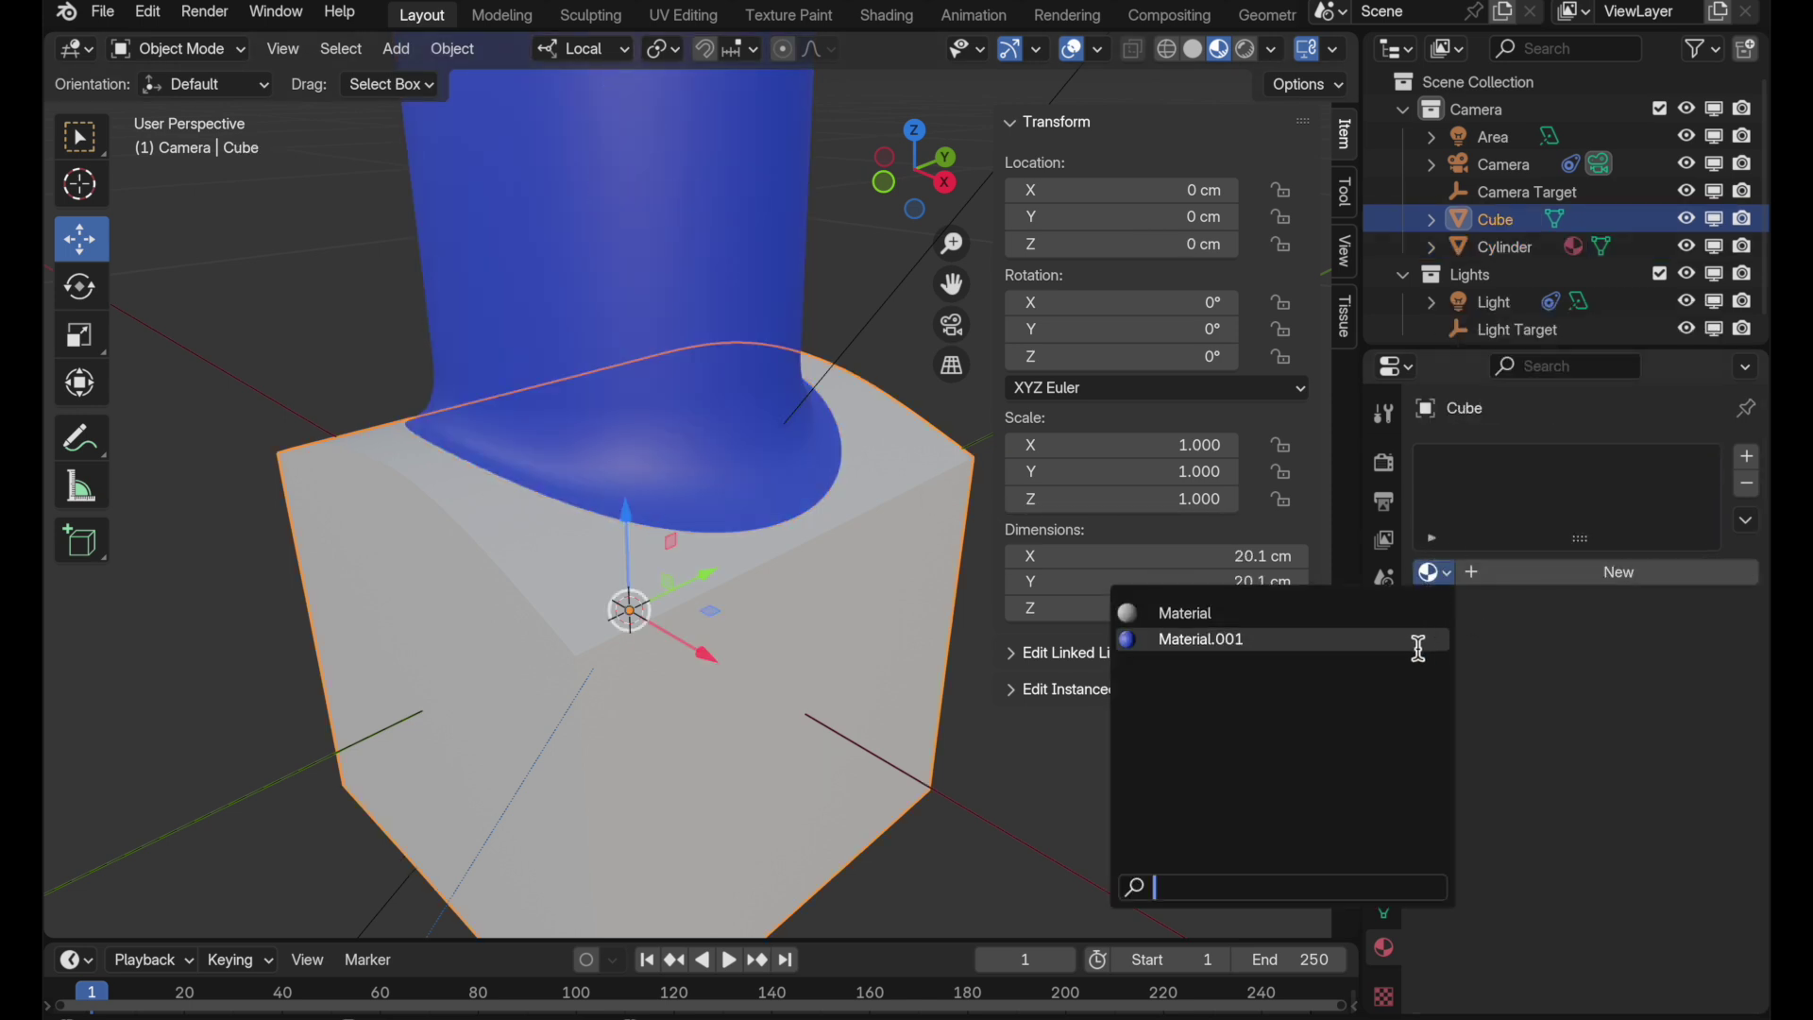
click(1419, 643)
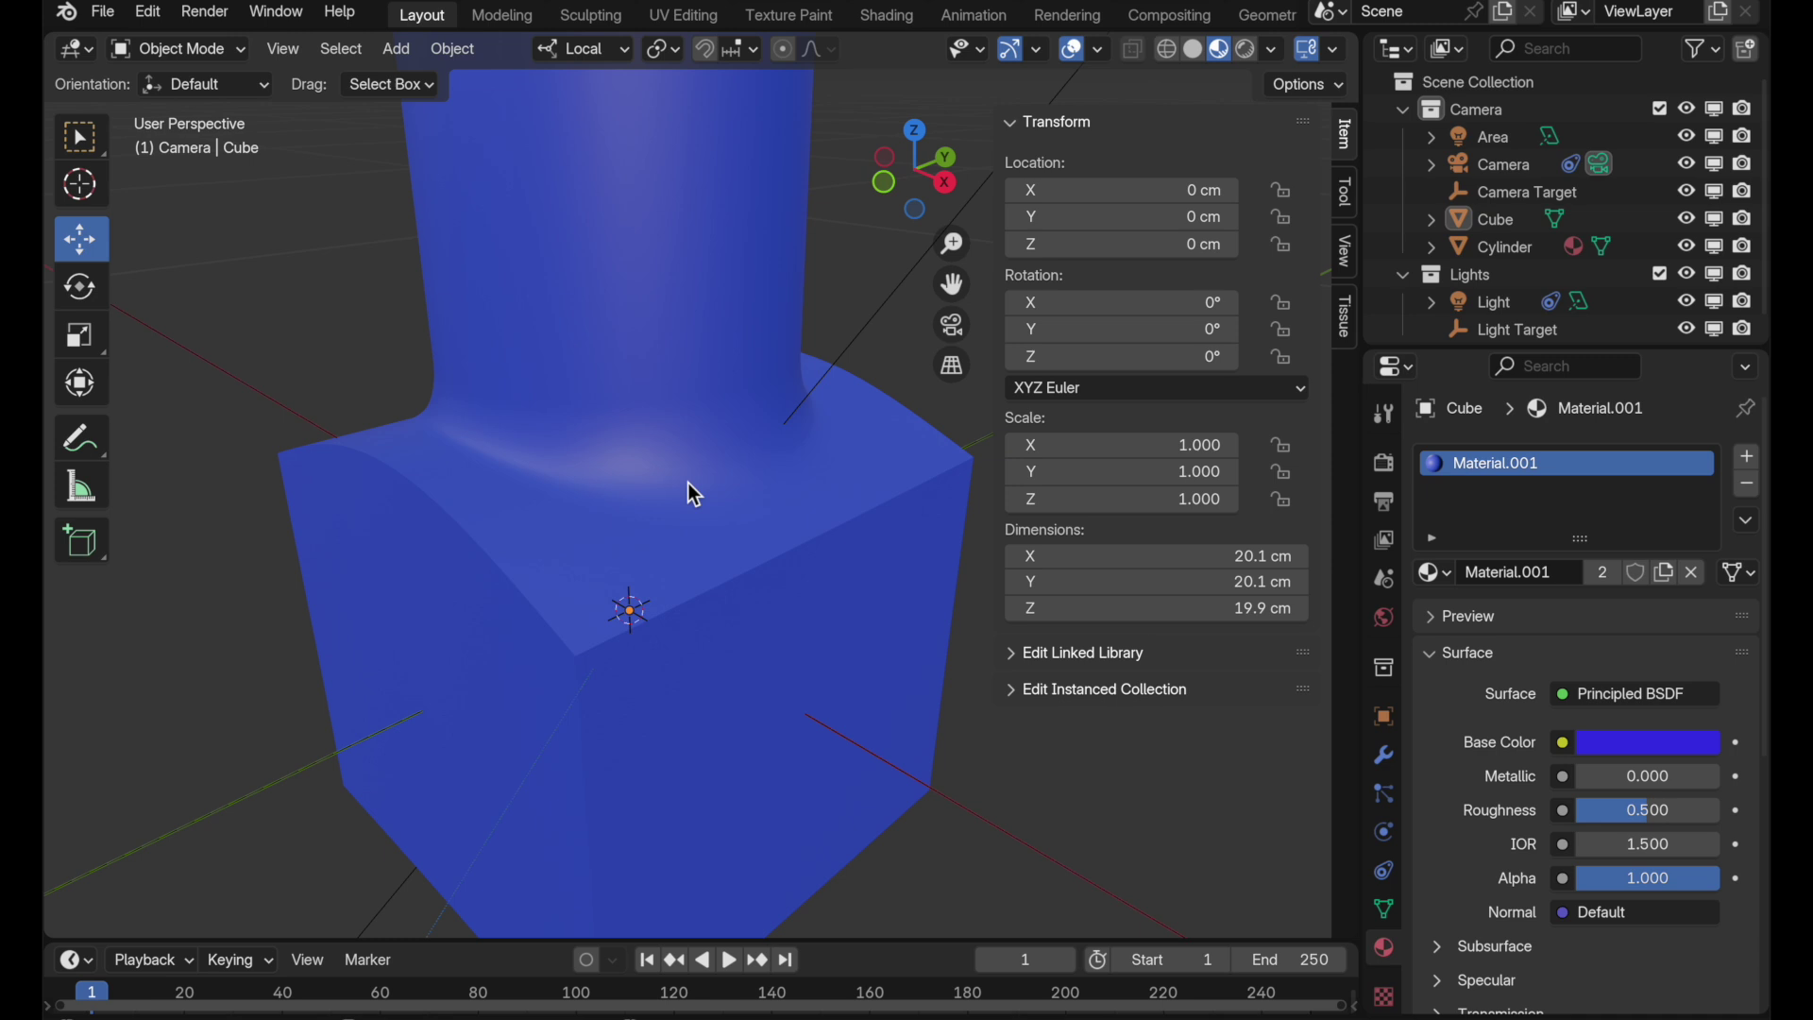
scroll(587, 518, up, 6)
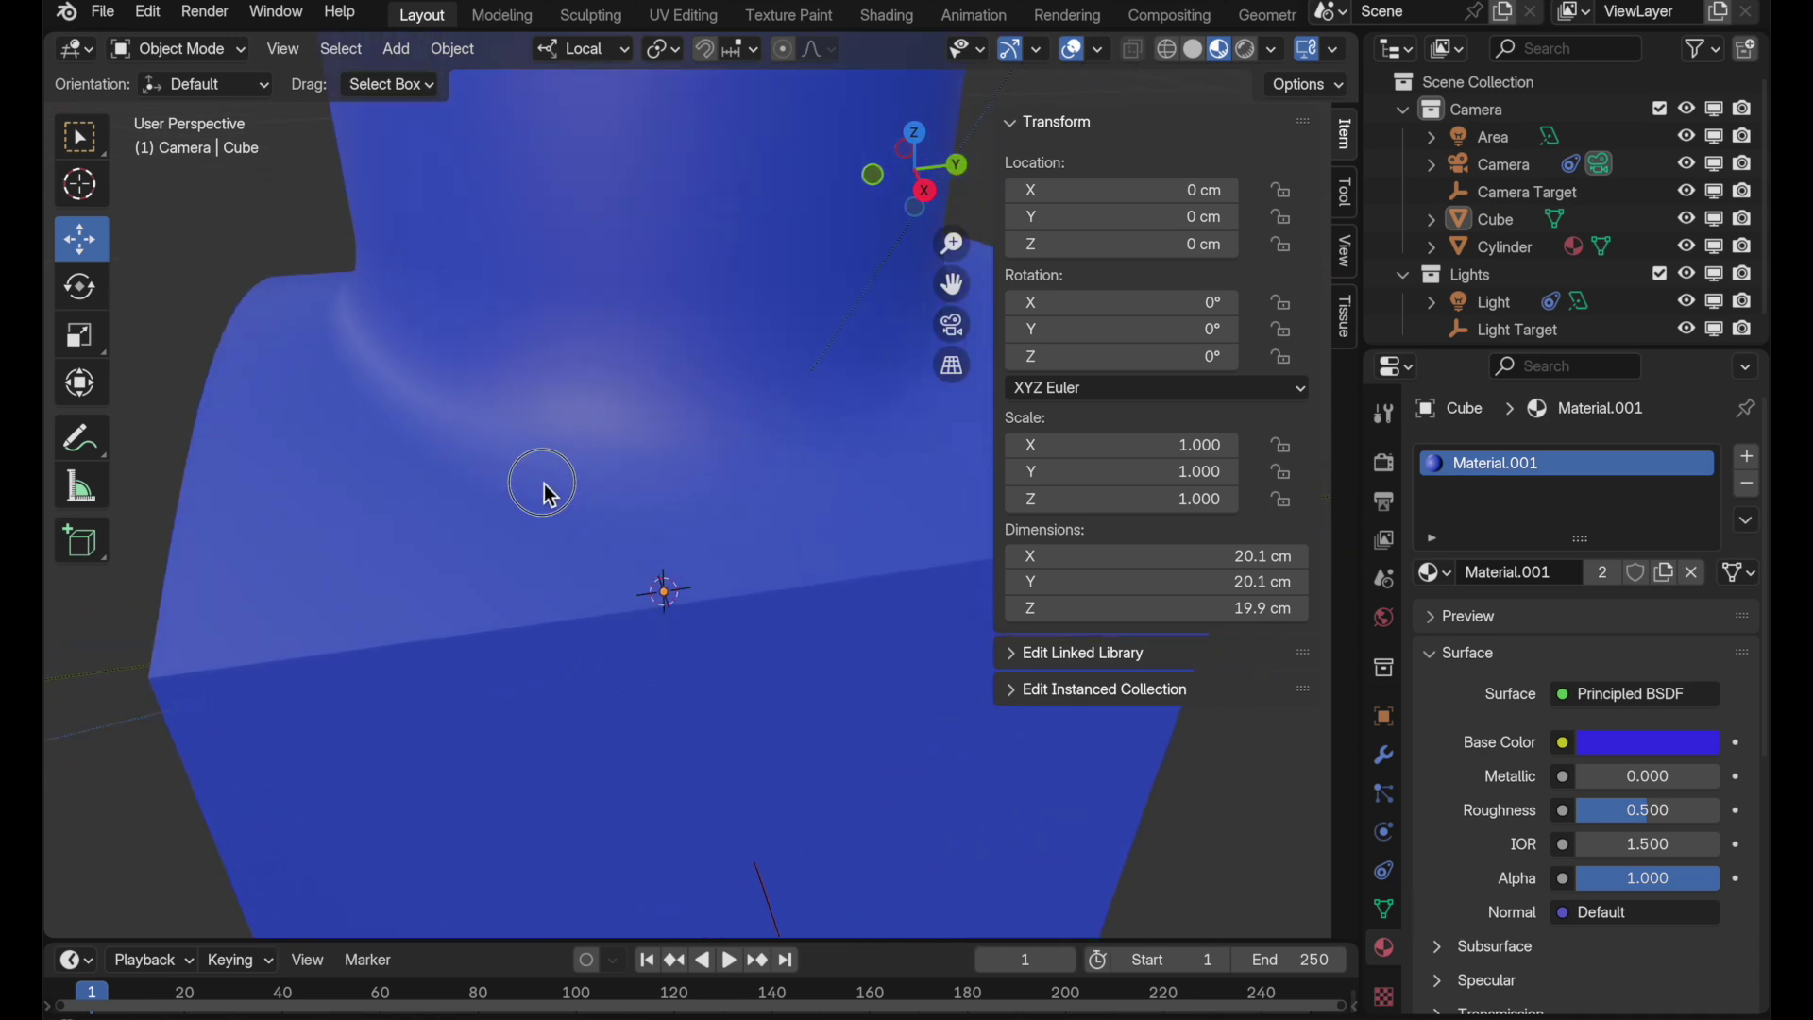
middle_drag(548, 493, 645, 450)
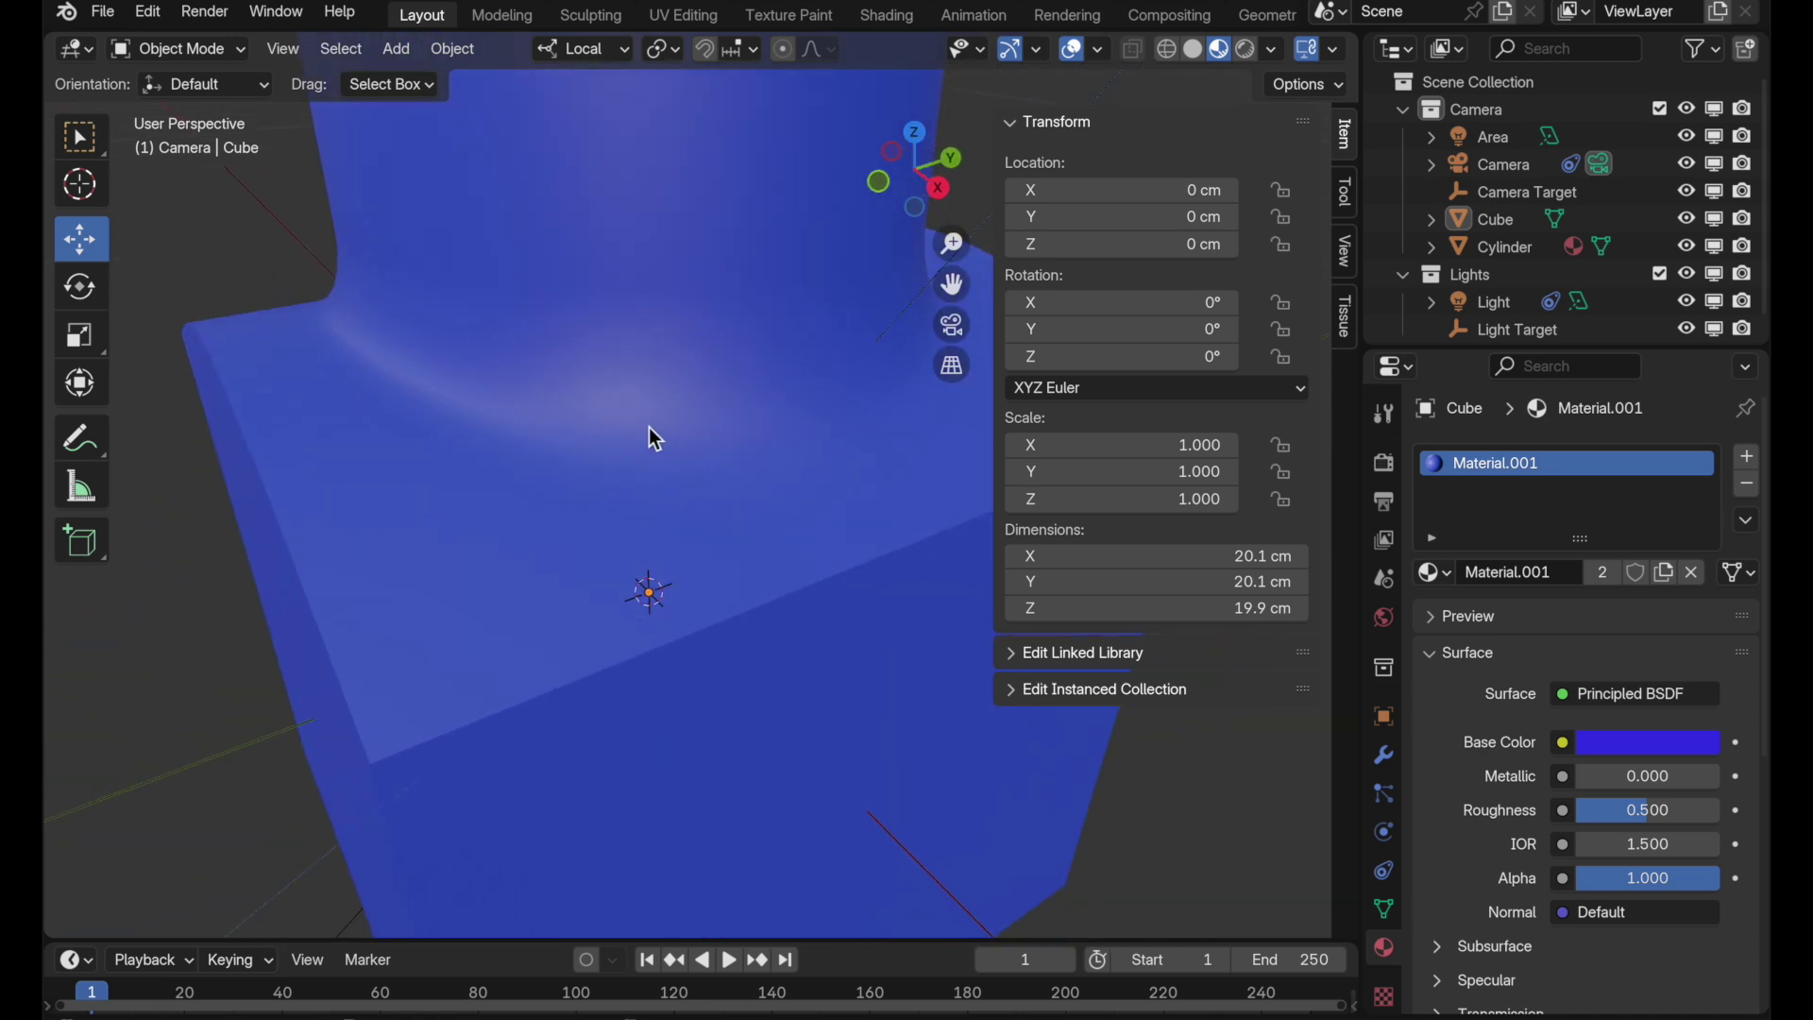
click(609, 317)
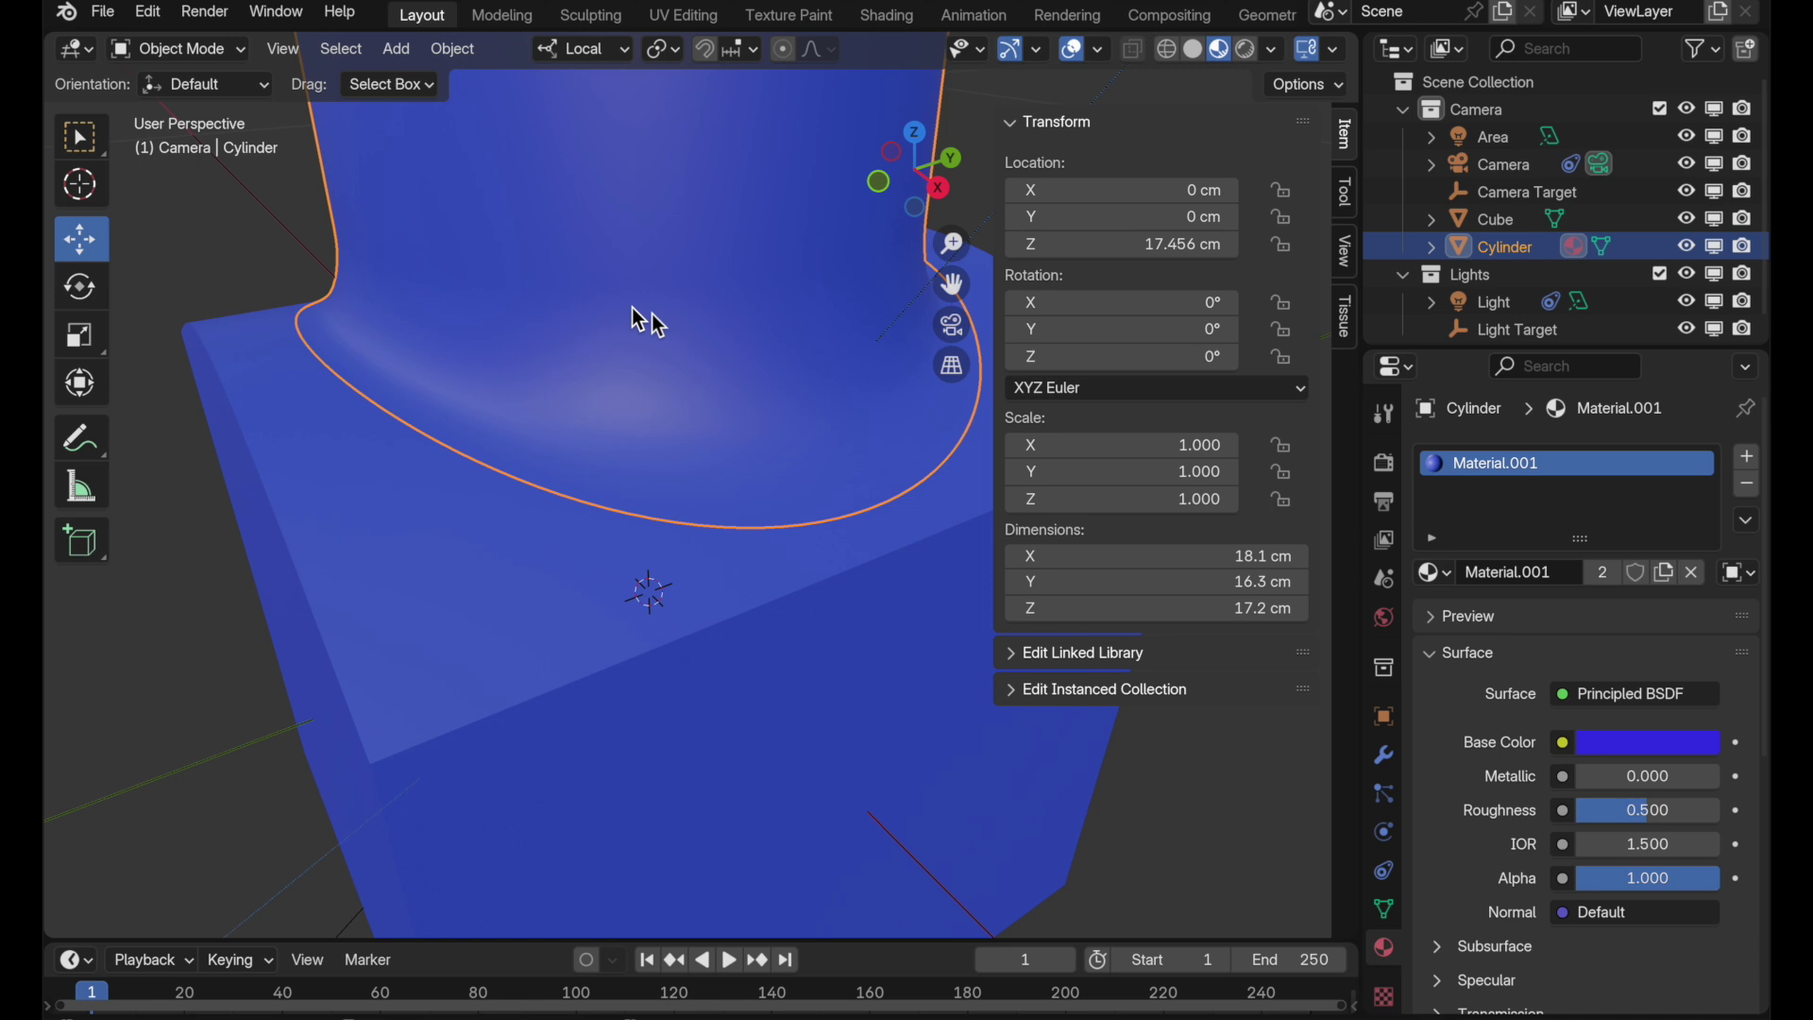
- Show the Cylinder's Object Data properties with the Geometry Data panel expanded
click(1387, 911)
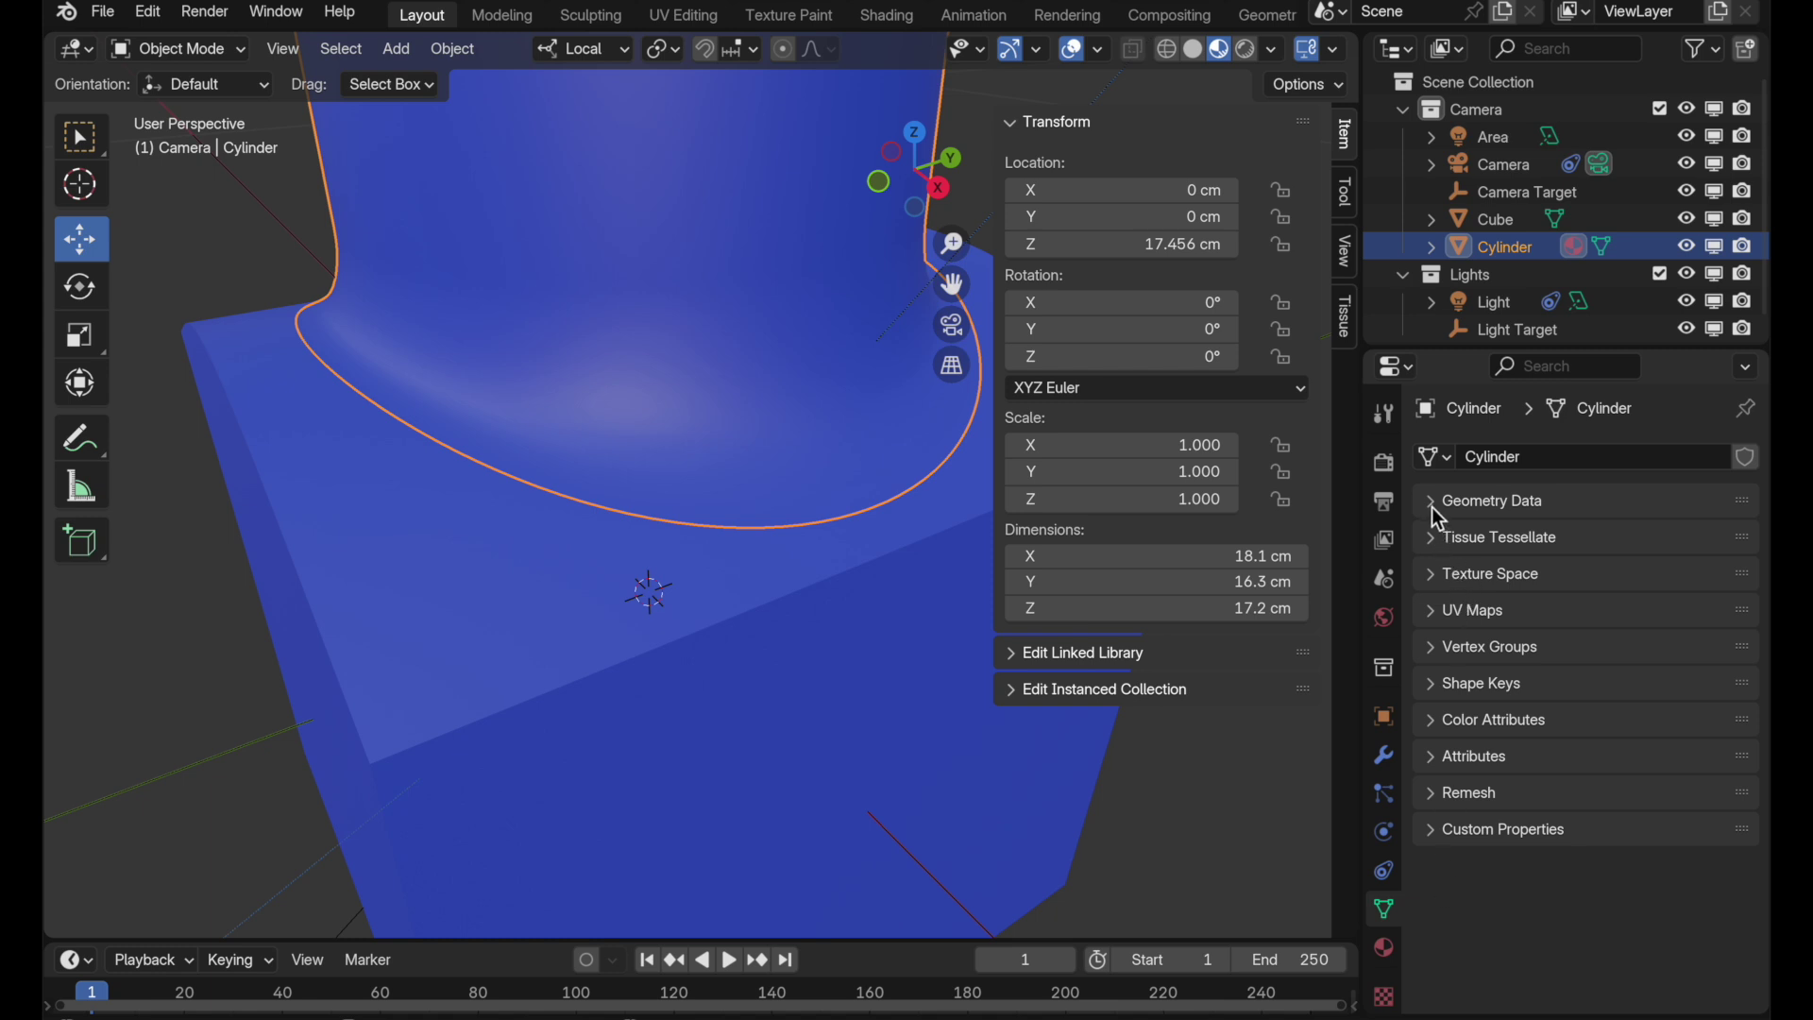
click(1504, 501)
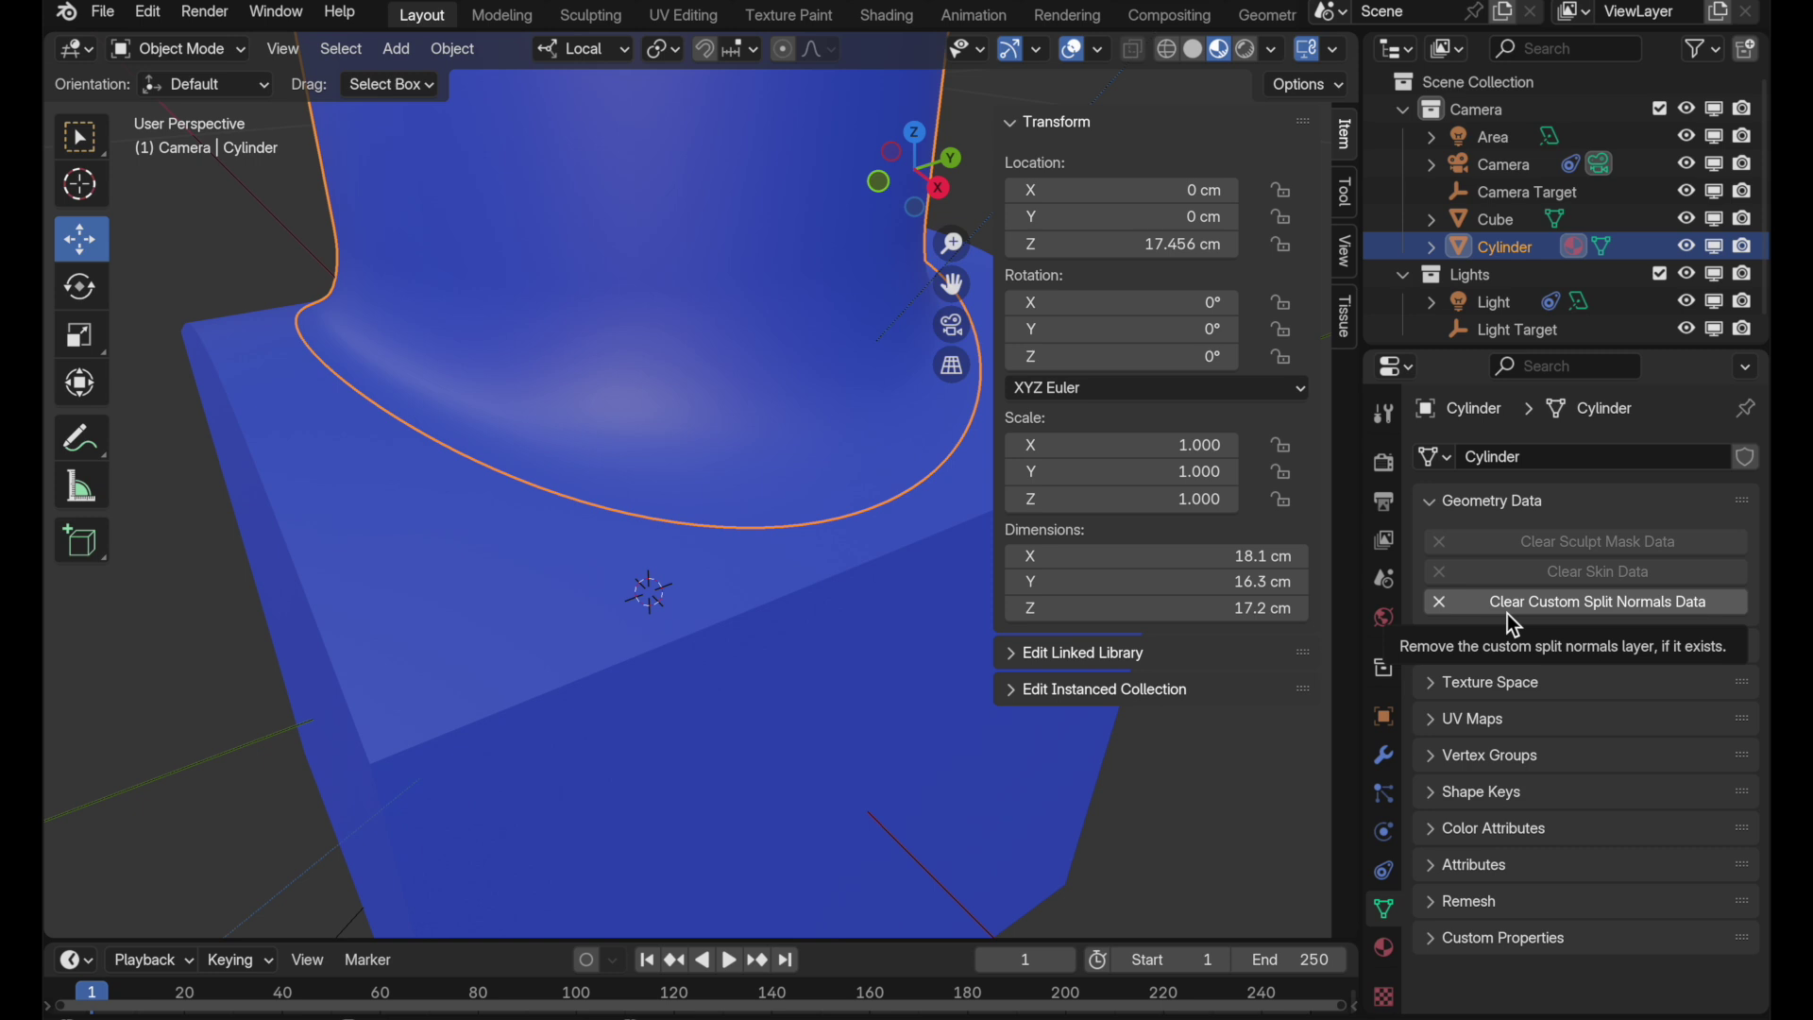
click(1509, 609)
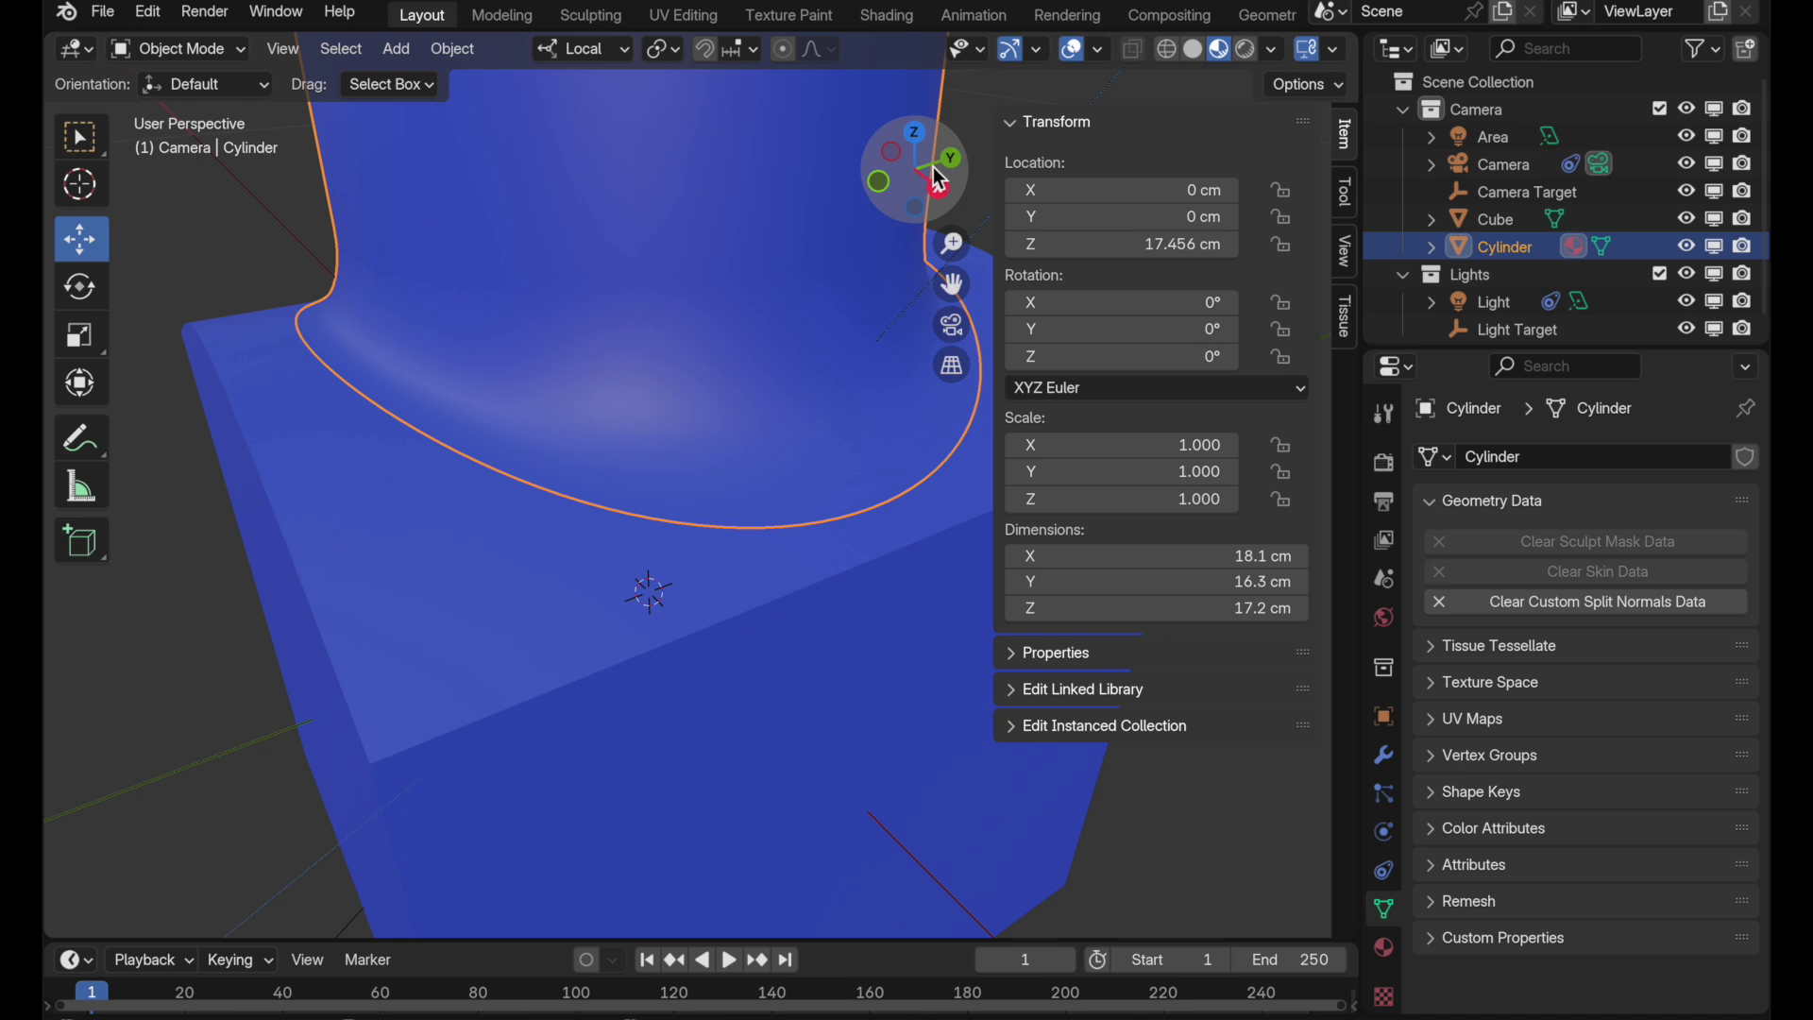
click(1074, 55)
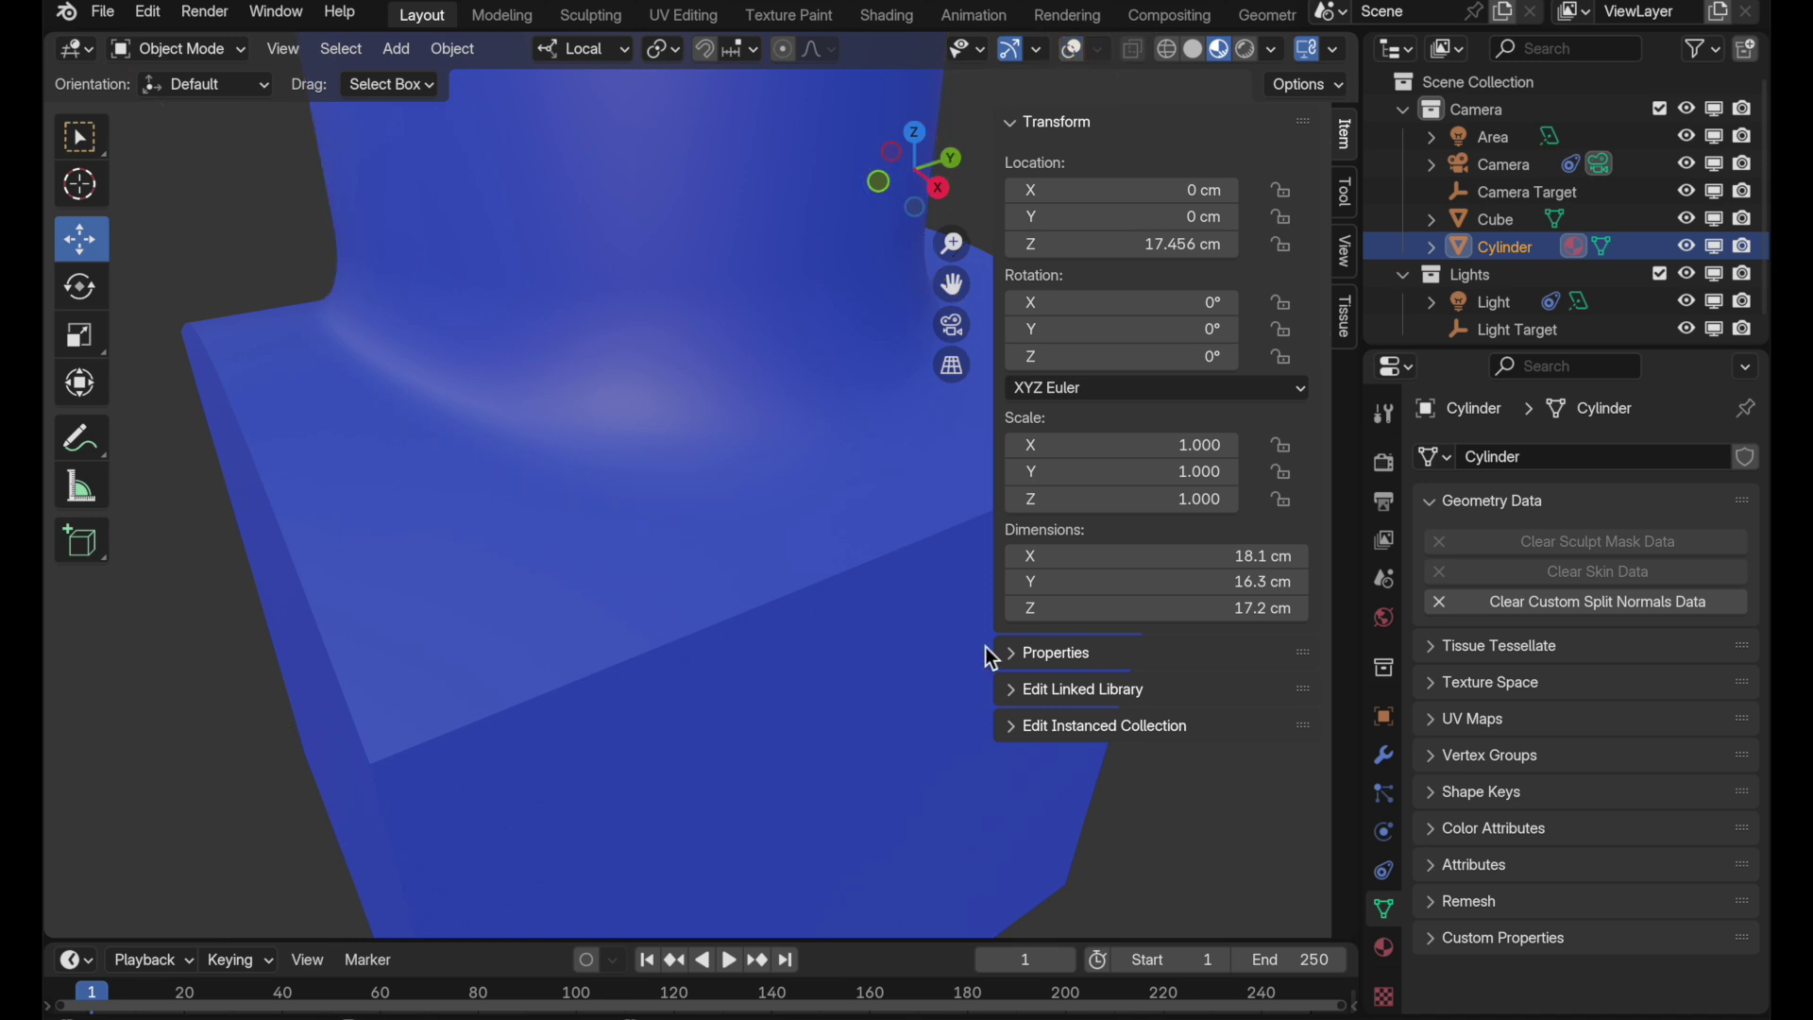
click(1499, 610)
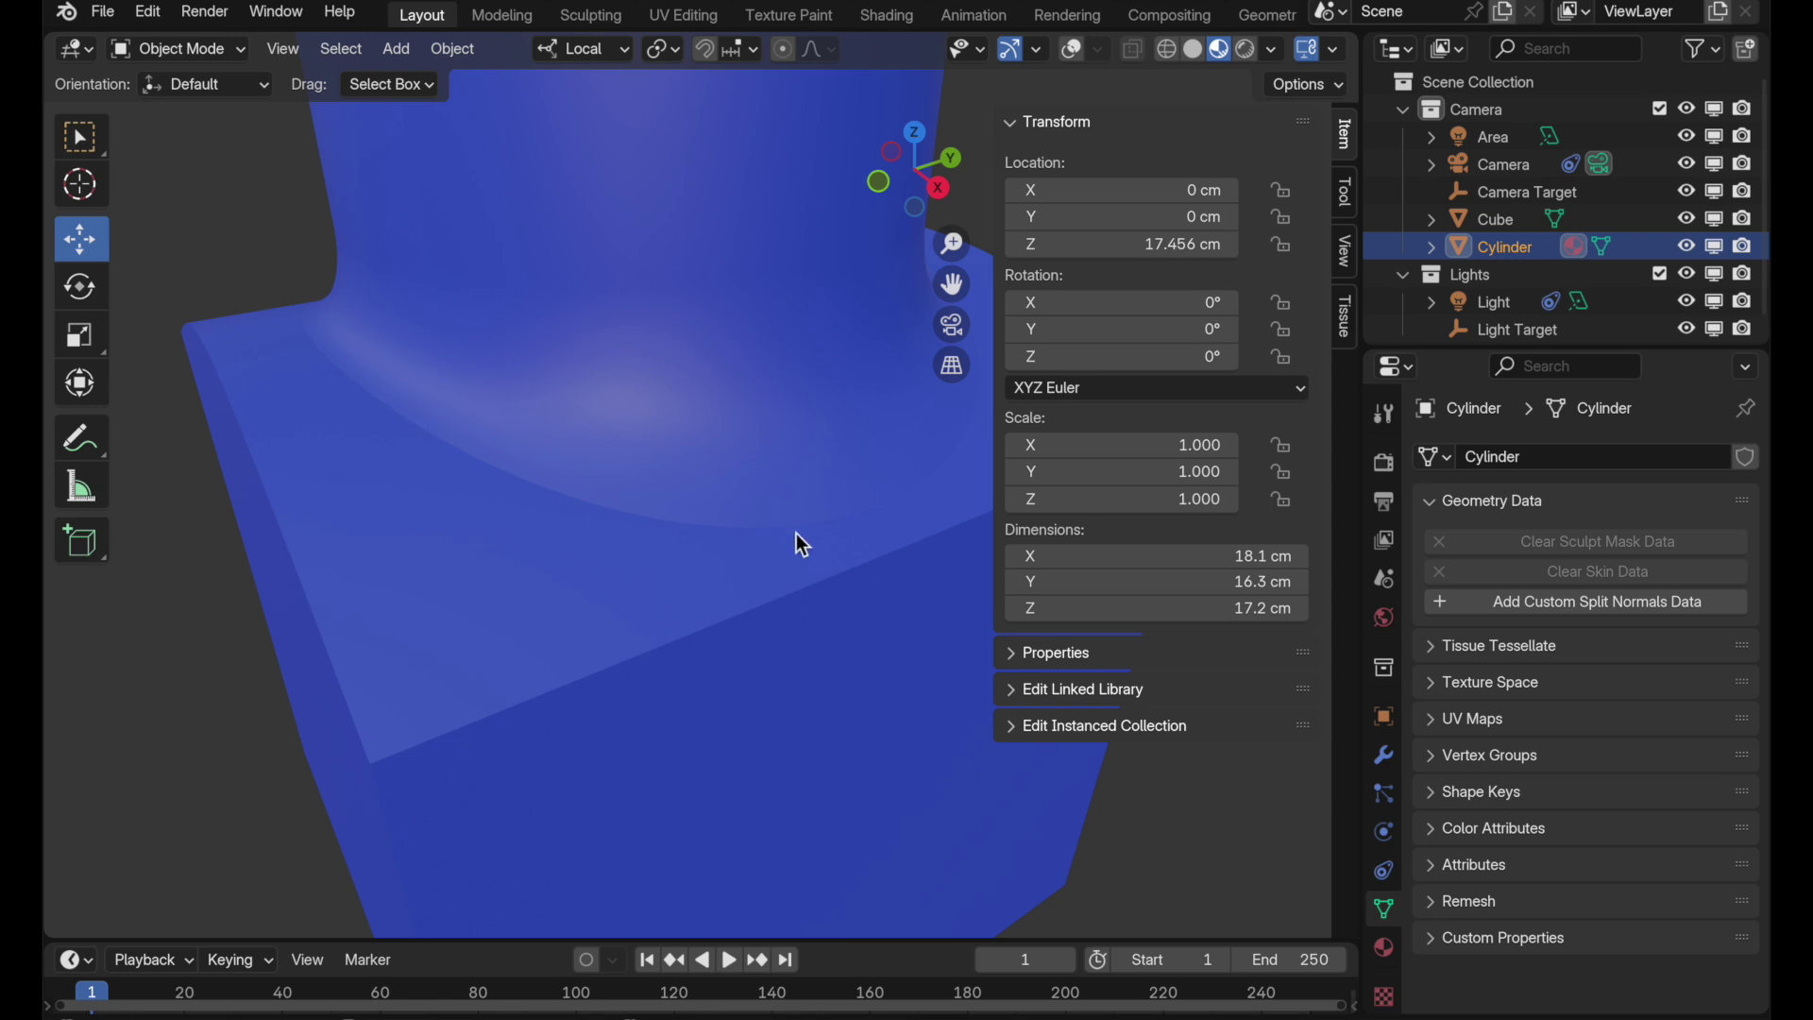
key(ctrl+z)
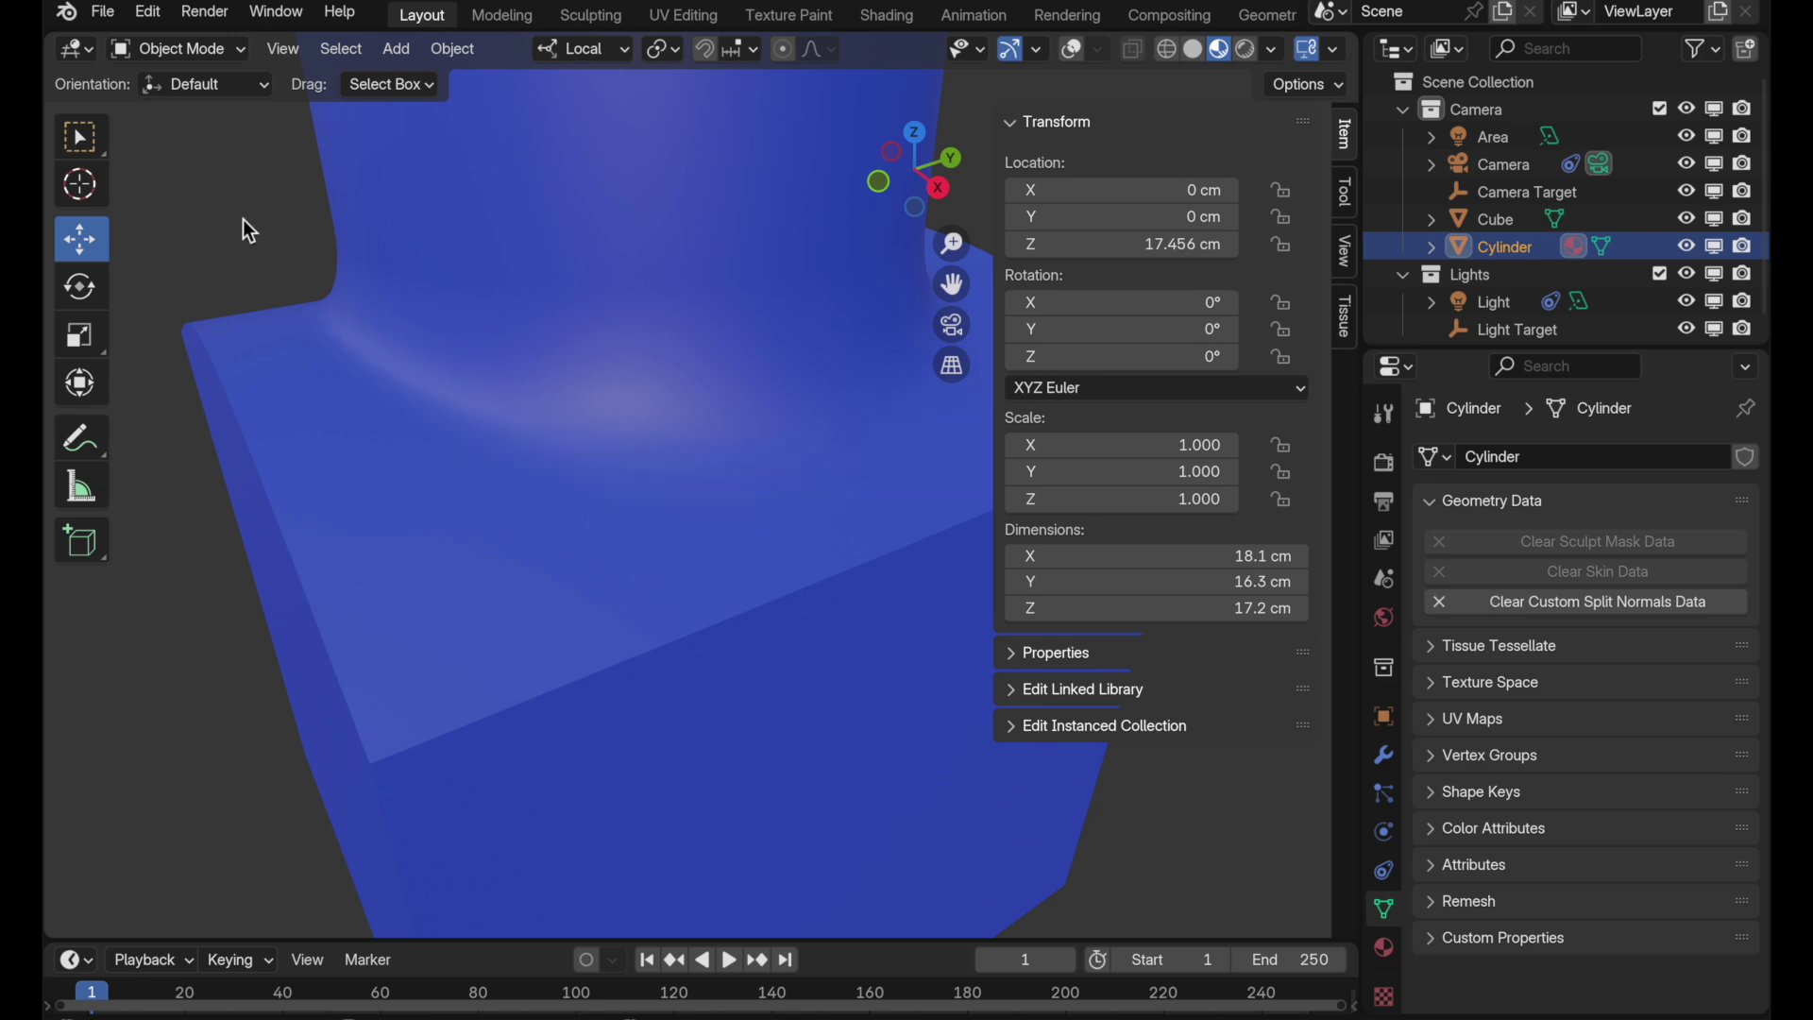
click(116, 21)
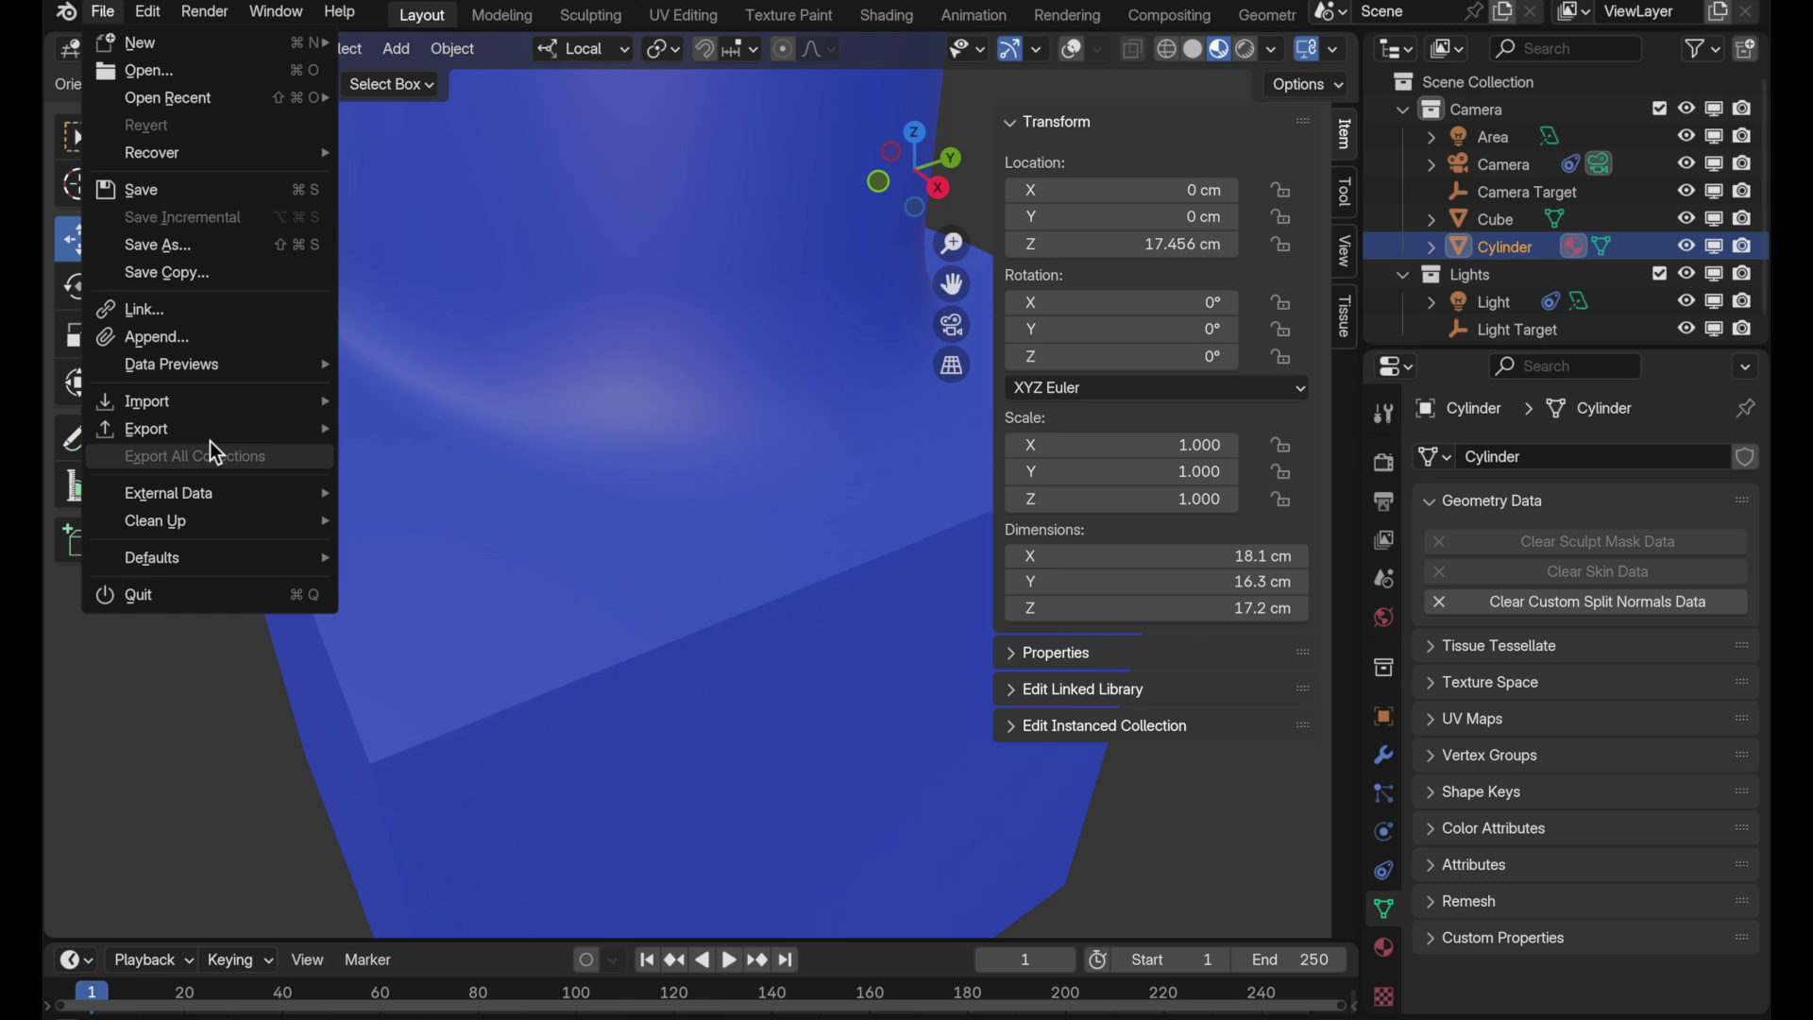
mouse_move(221, 436)
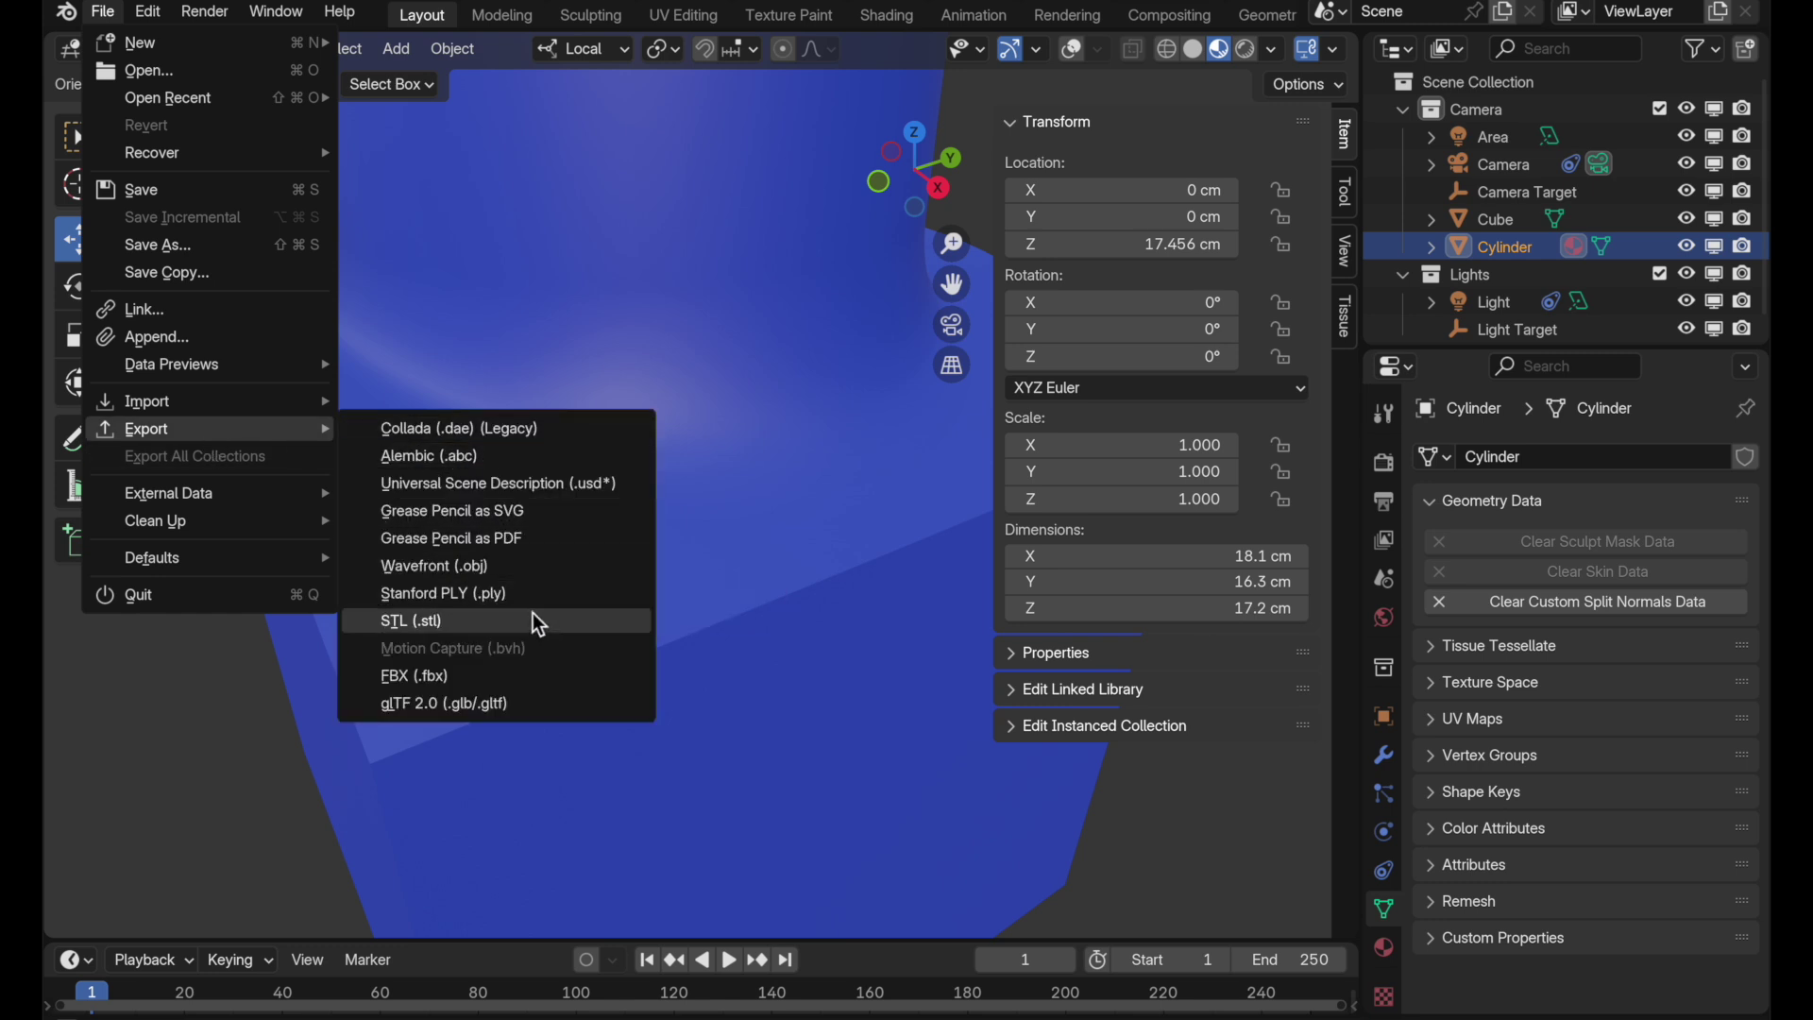
click(530, 674)
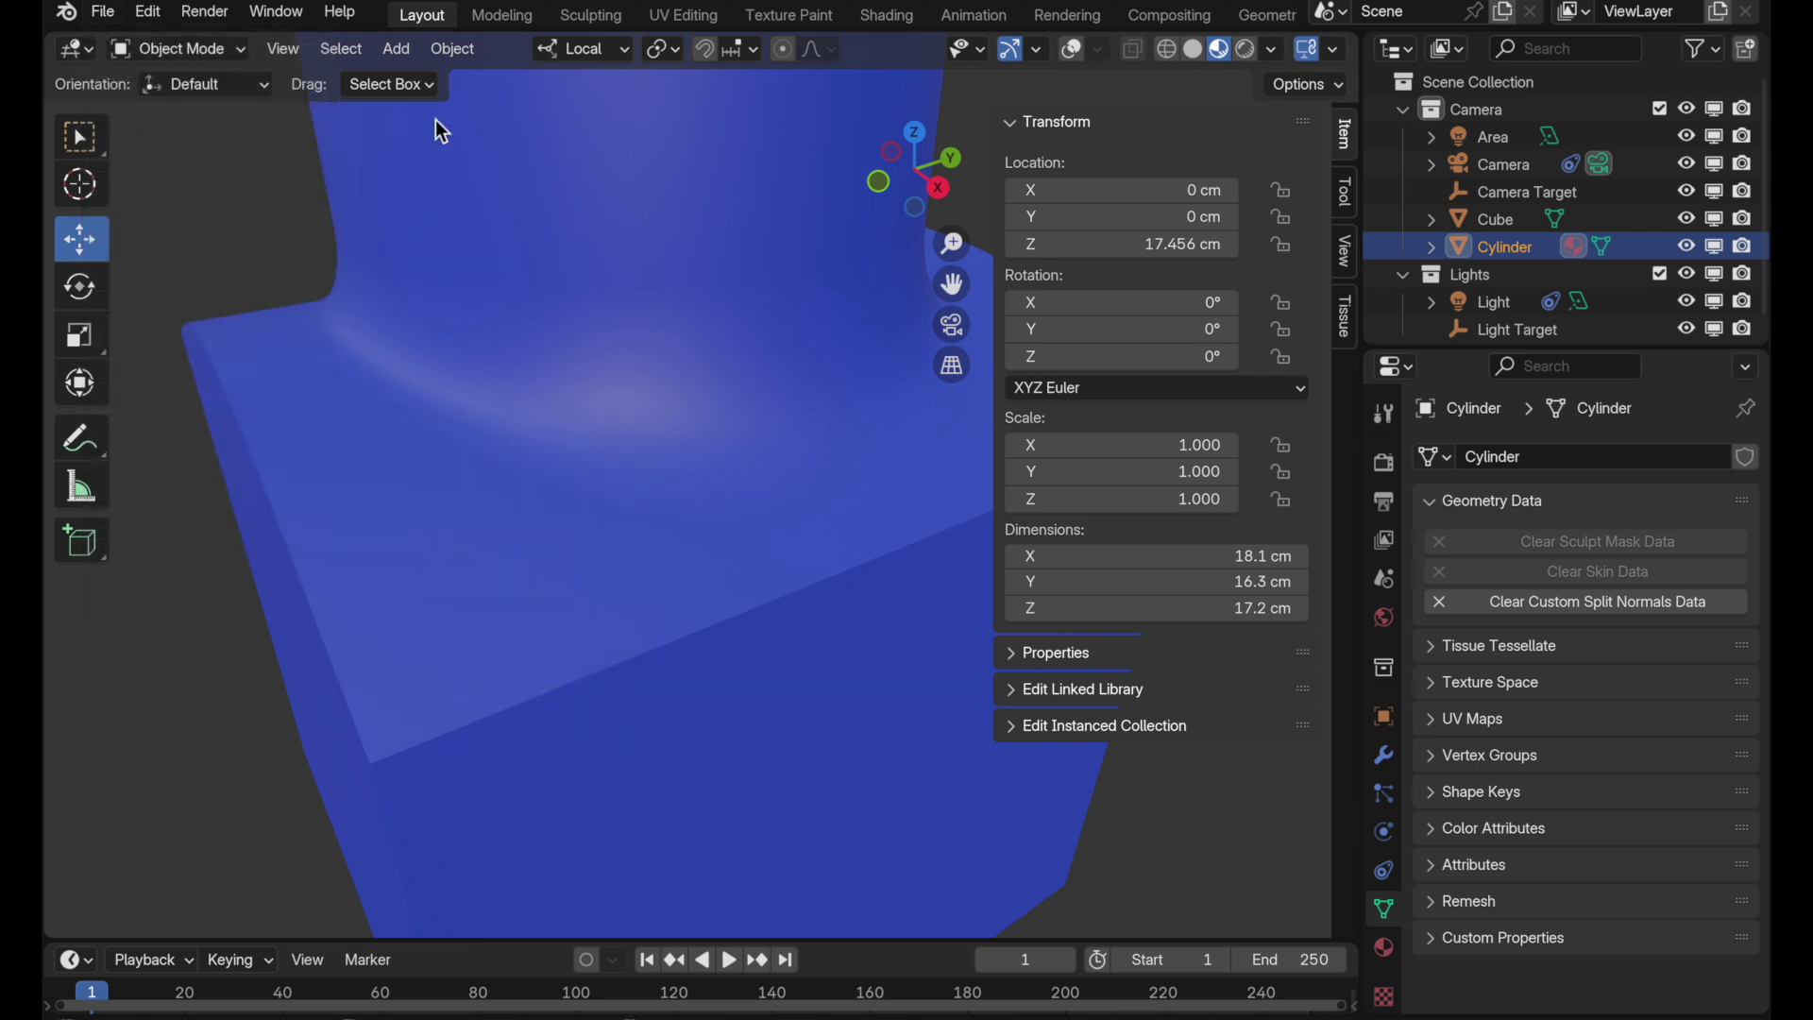
- Zoom out to the whole cylinder, then select the Cube to see its Subdivision and Smooth by Angle modifiers
ctrl+middle_drag(579, 435, 592, 634)
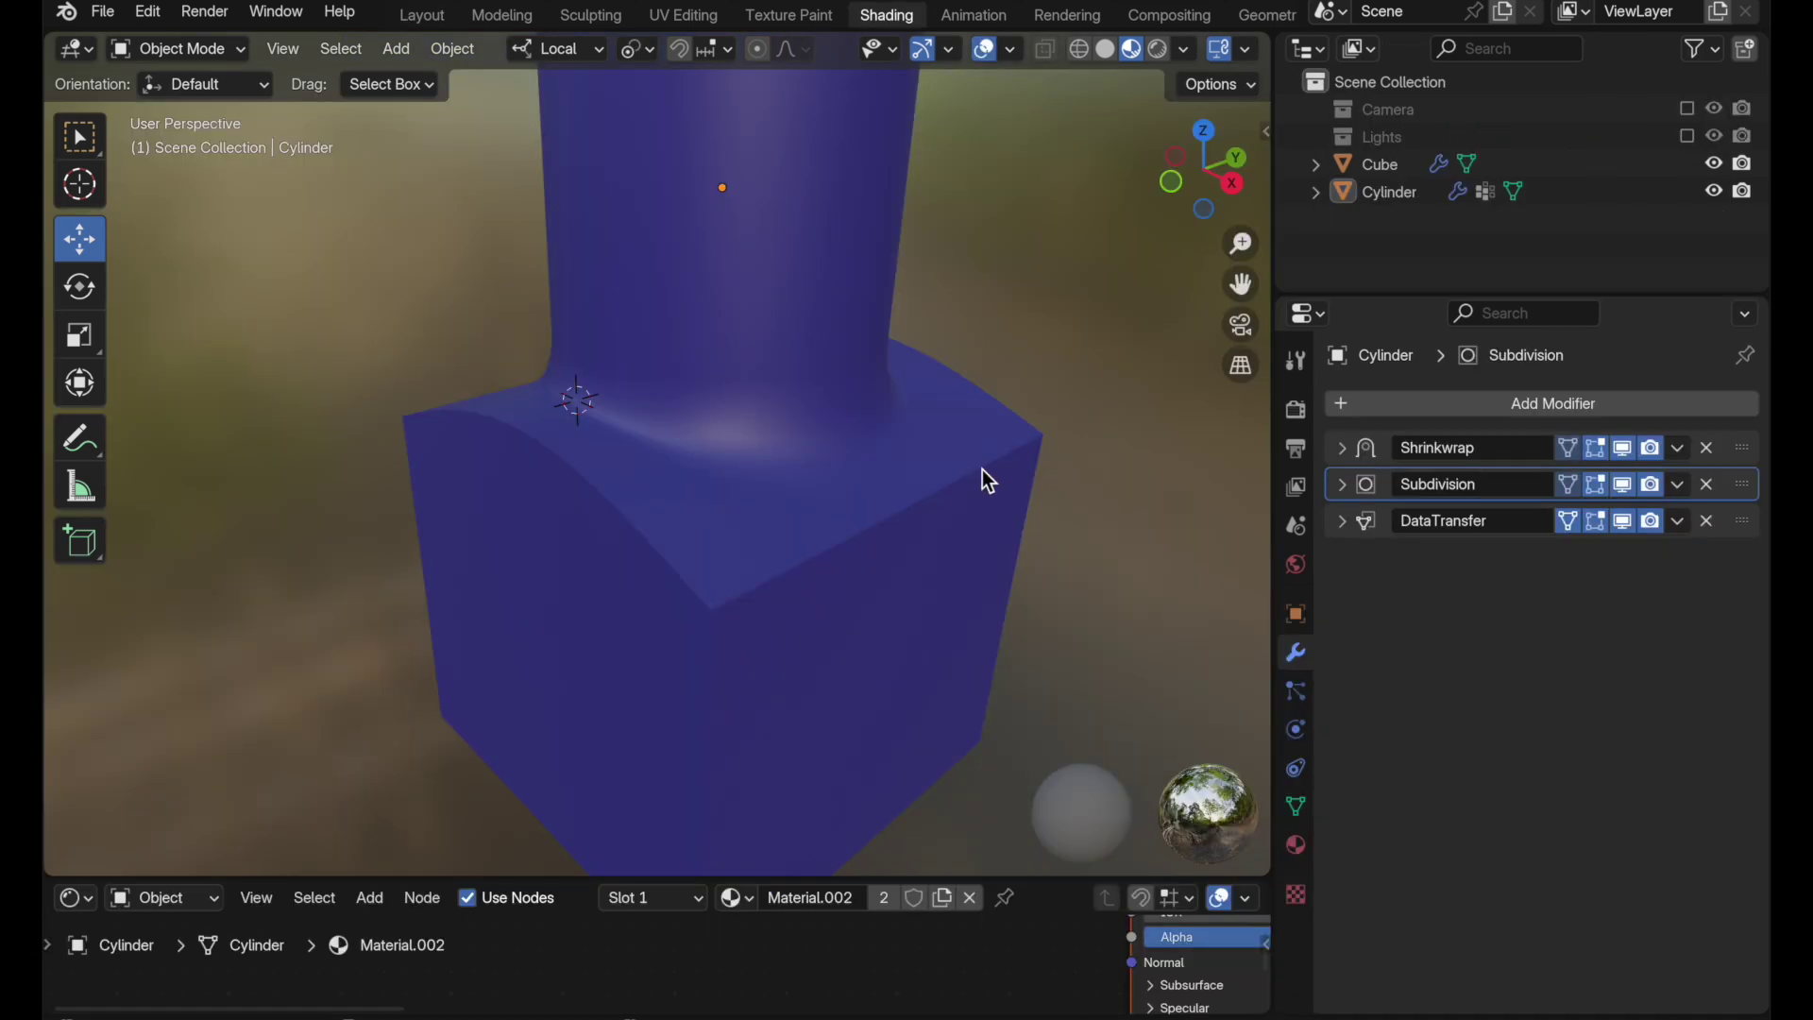
click(829, 194)
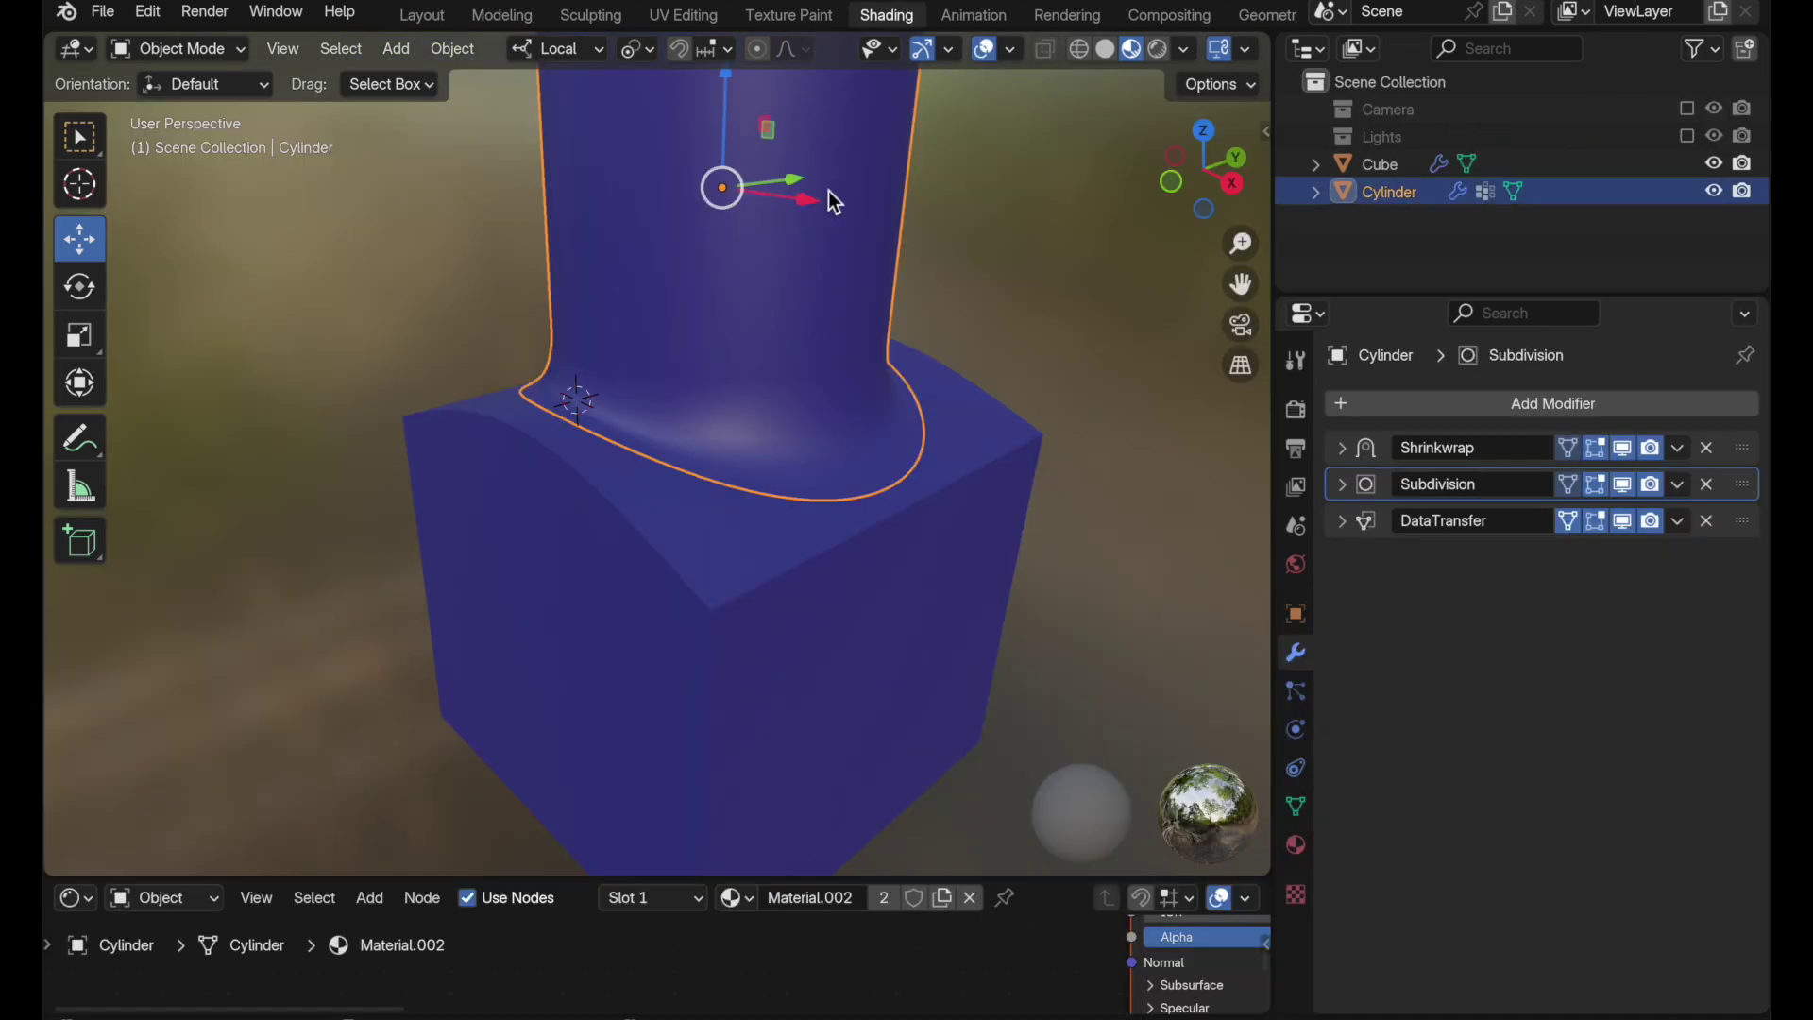
click(930, 498)
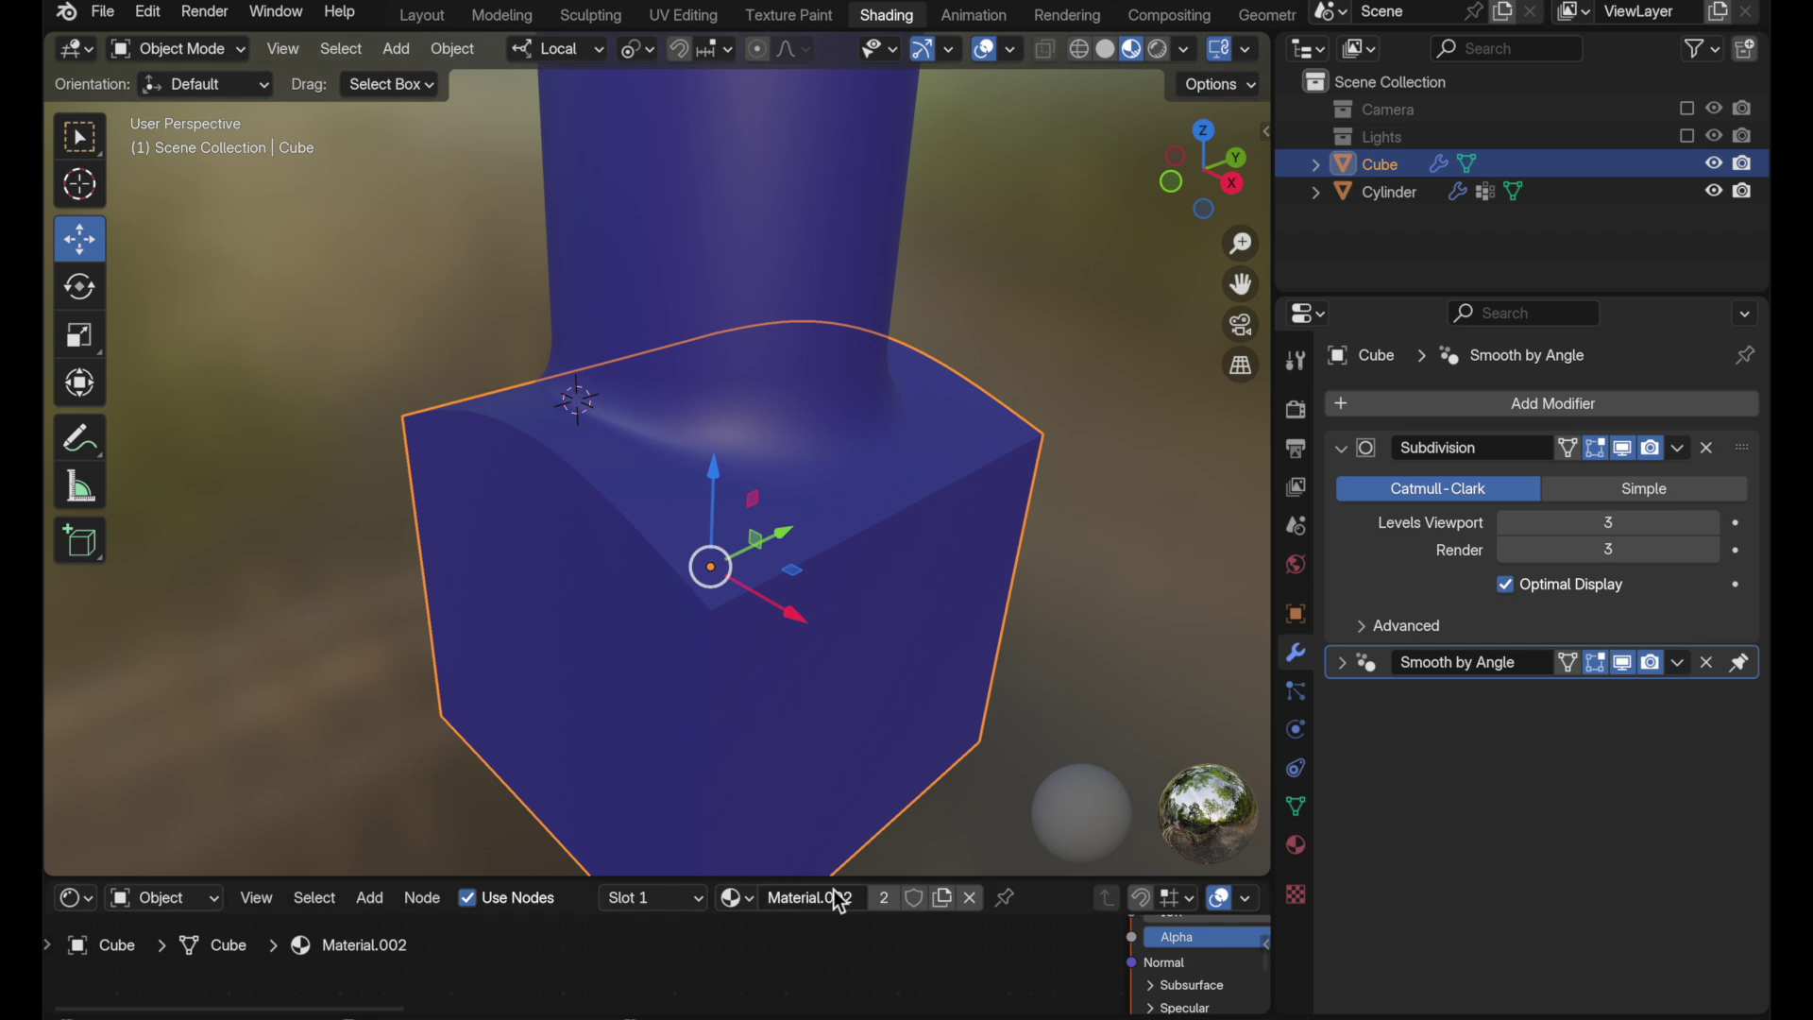
- Add a Noise Texture node to the cube's material, placed left of the Principled BSDF
drag(829, 876, 818, 456)
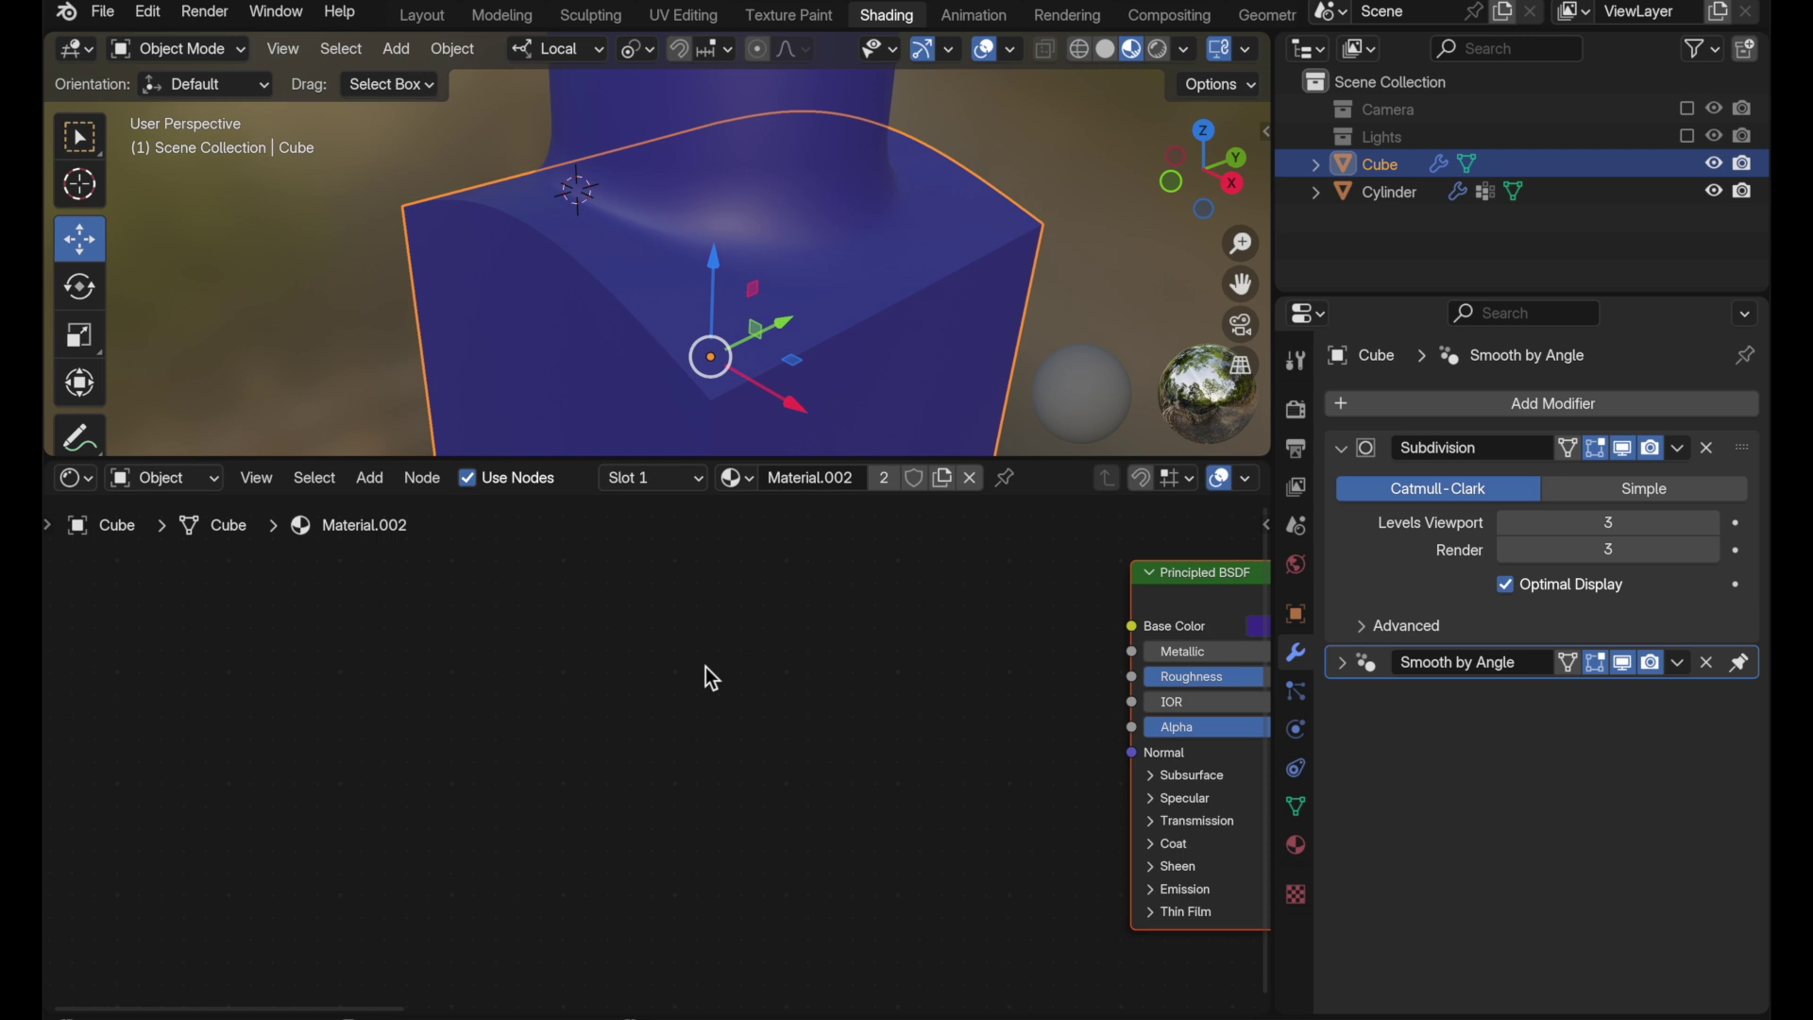
click(1296, 845)
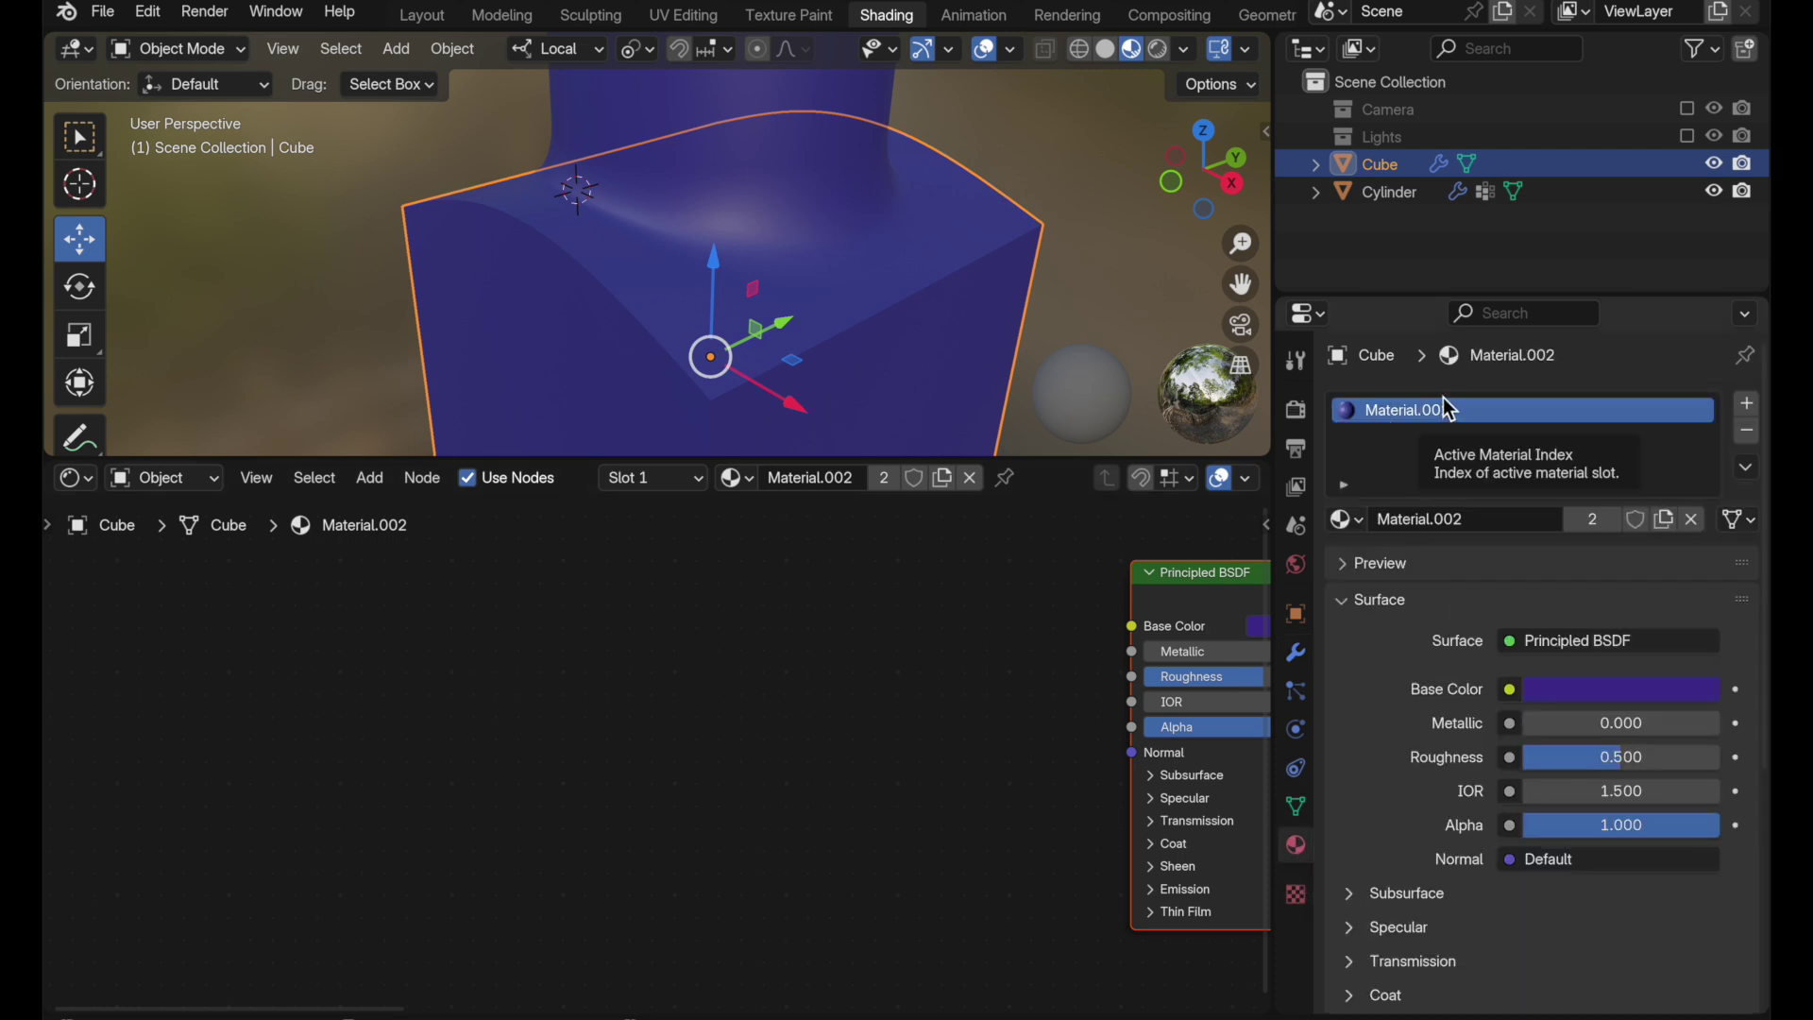
middle_drag(915, 599, 619, 702)
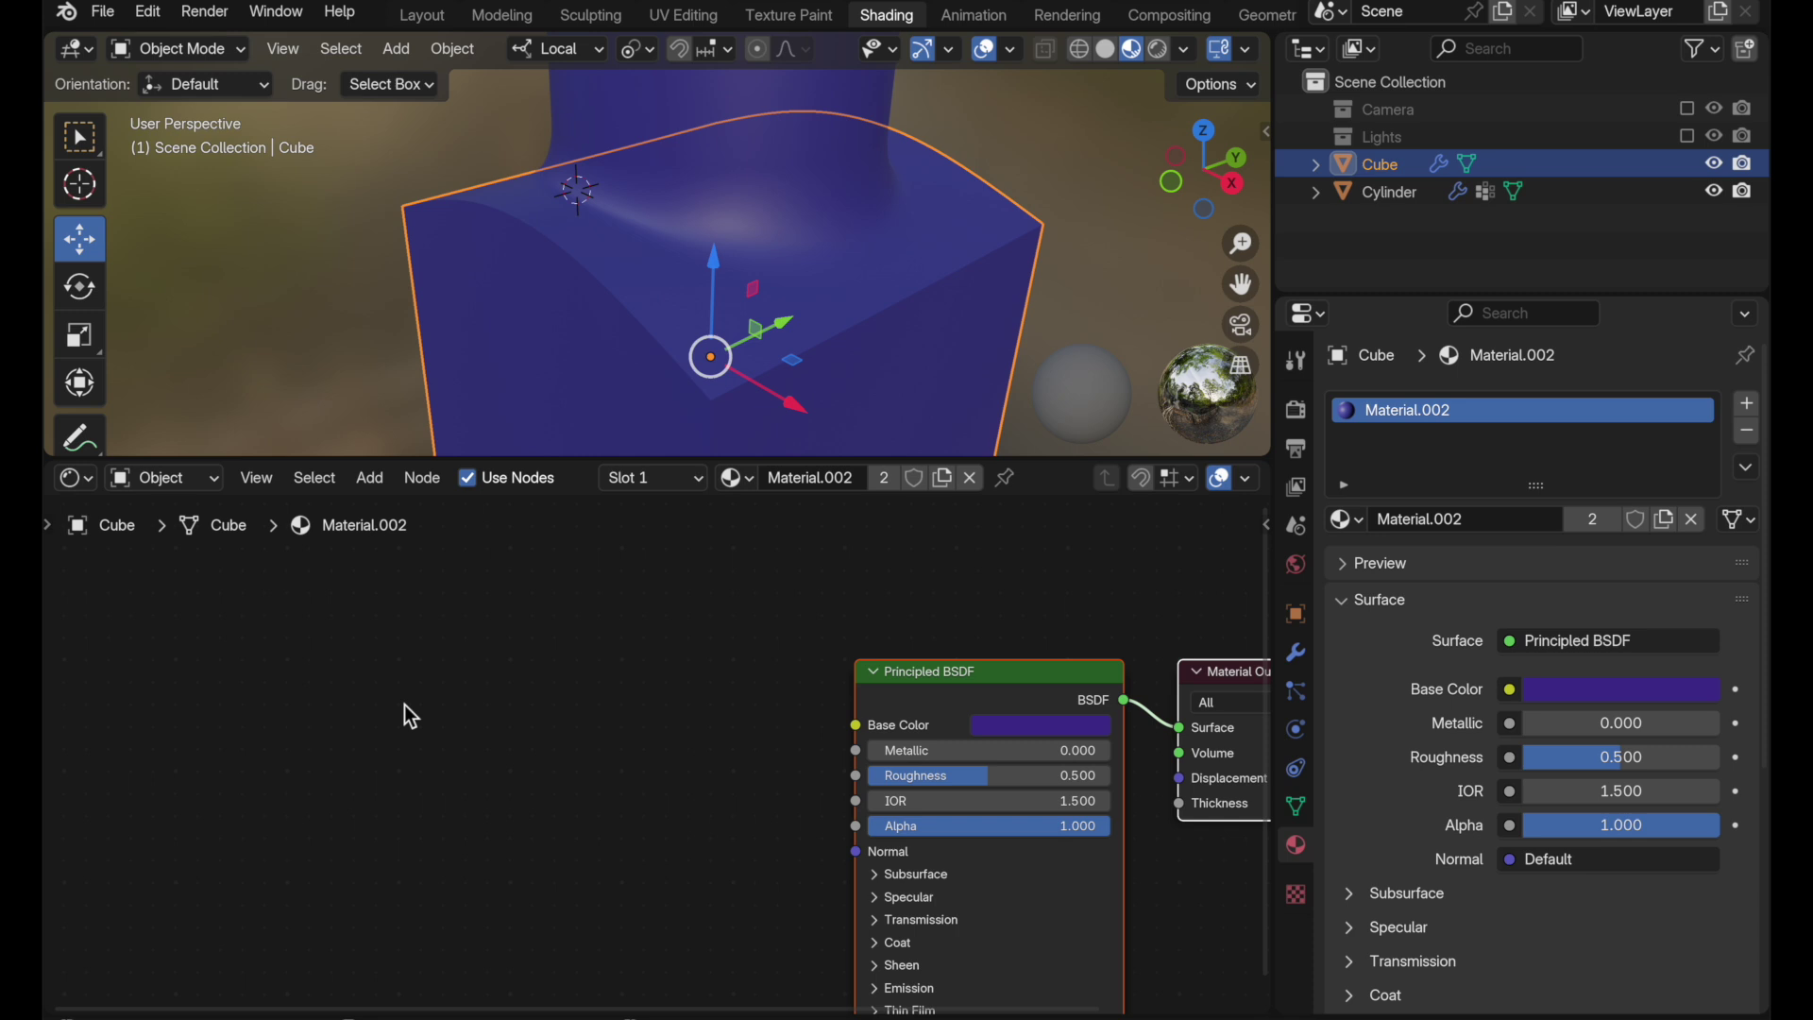
key(shift+a)
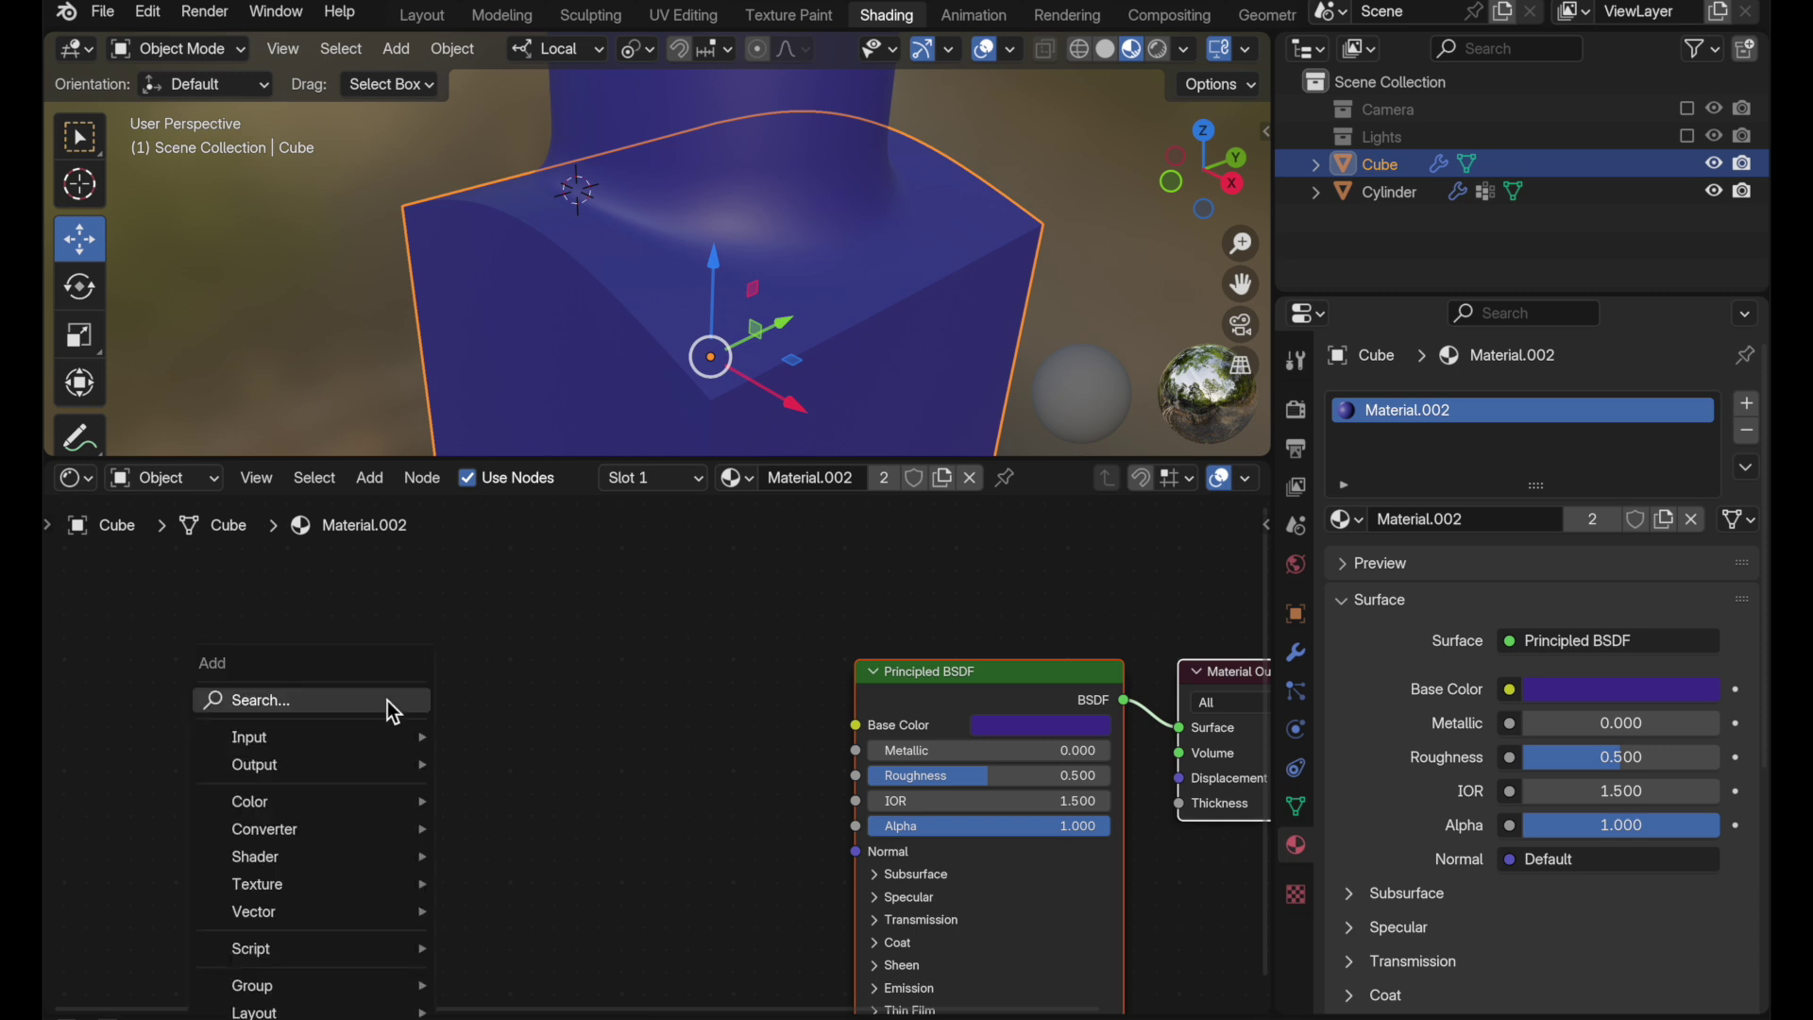
text(noise)
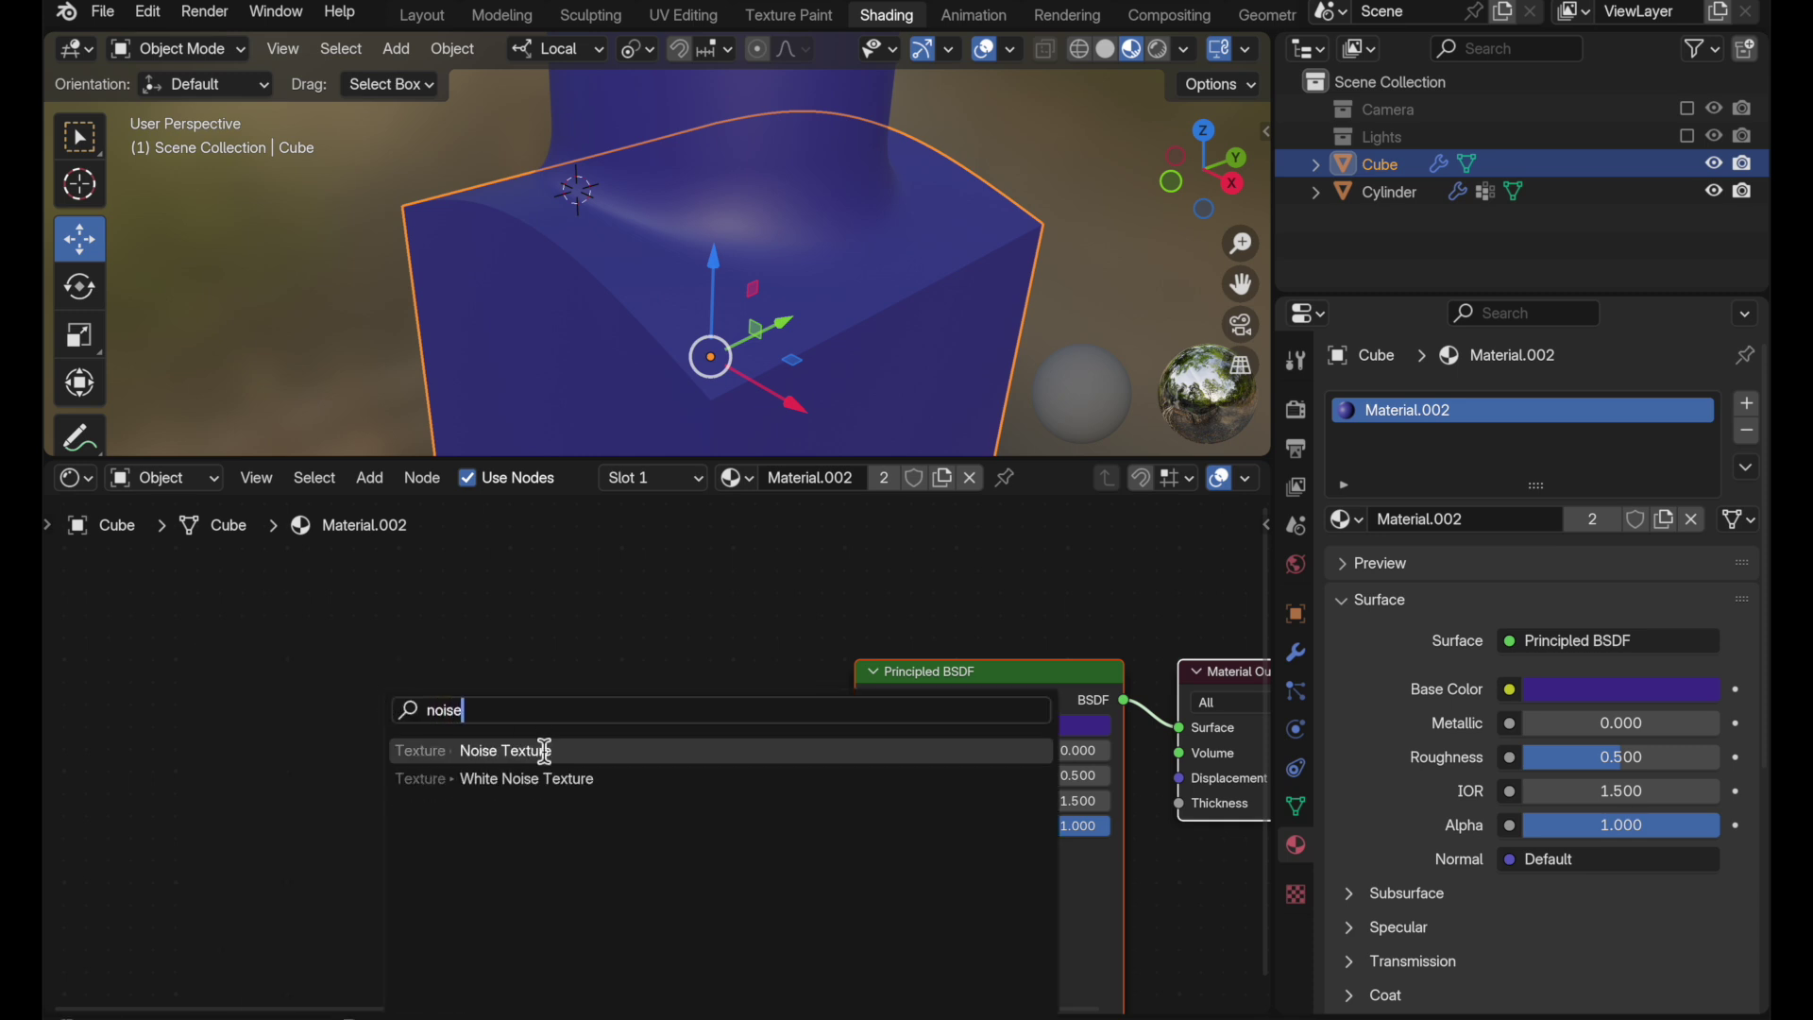
click(545, 751)
click(280, 689)
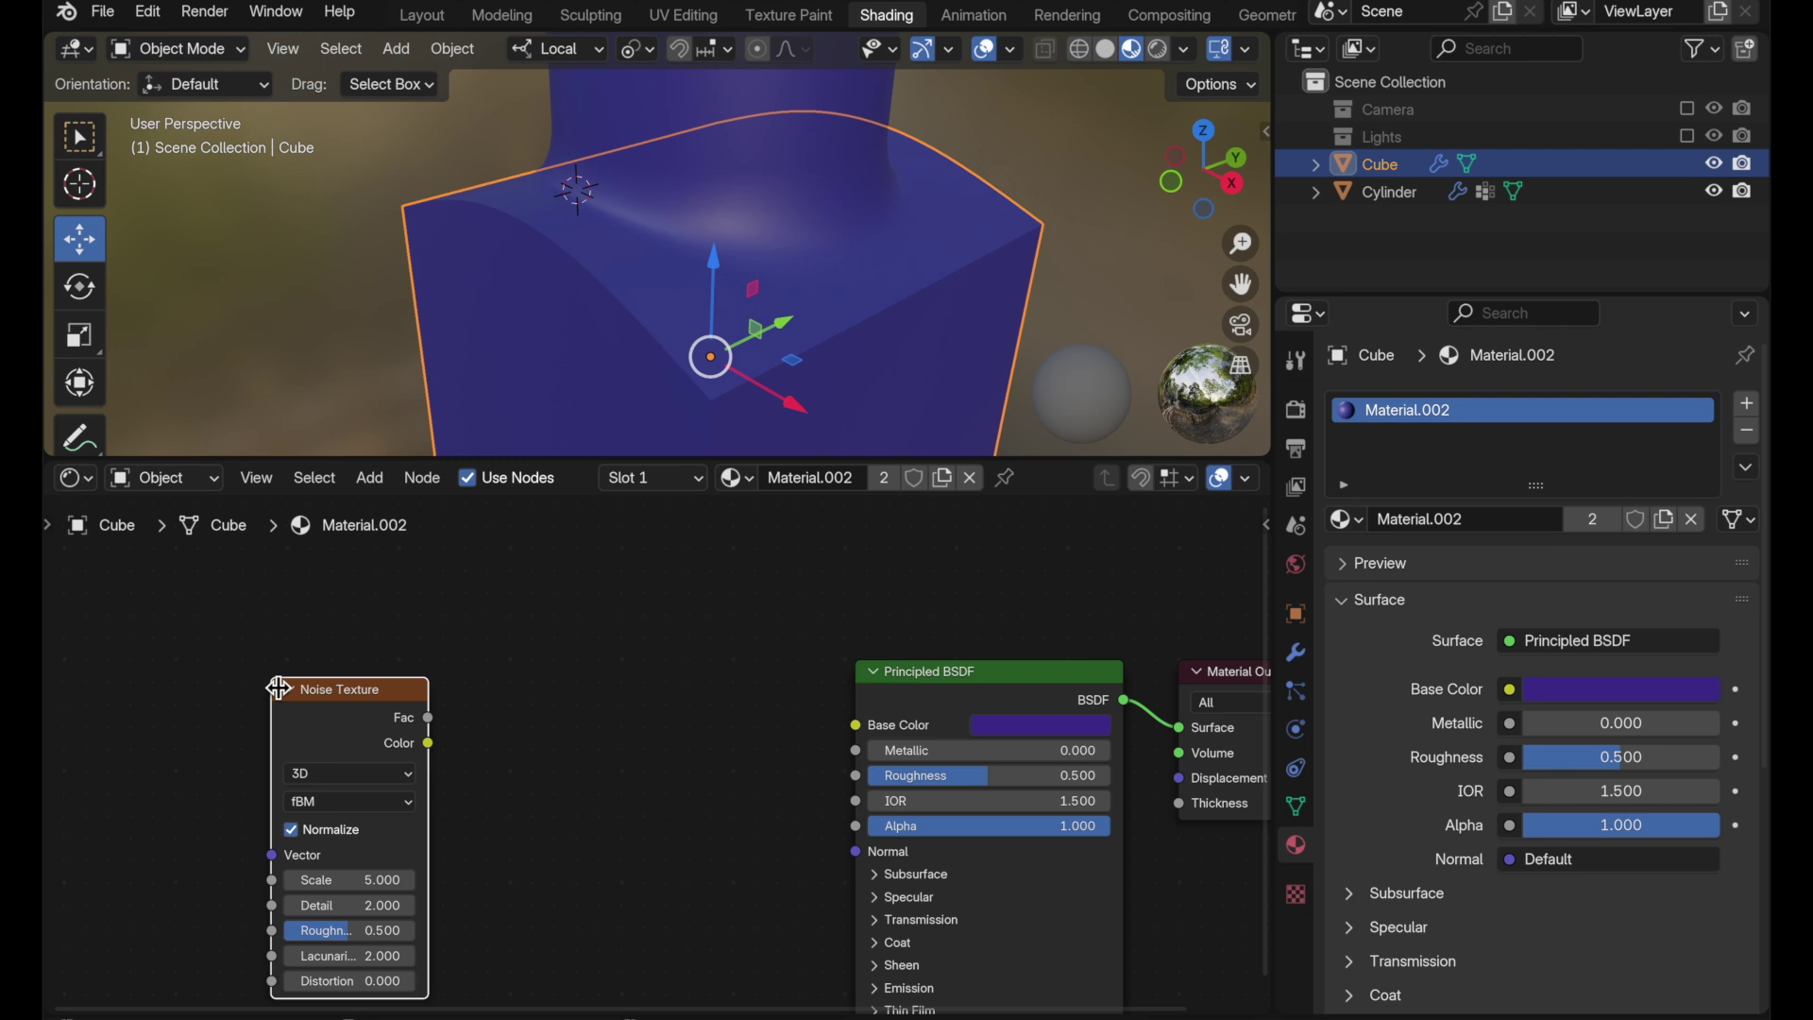
- Widen the Noise Texture node and preview its Fac output on the cube's surface
drag(273, 720, 227, 720)
middle_drag(387, 744, 404, 735)
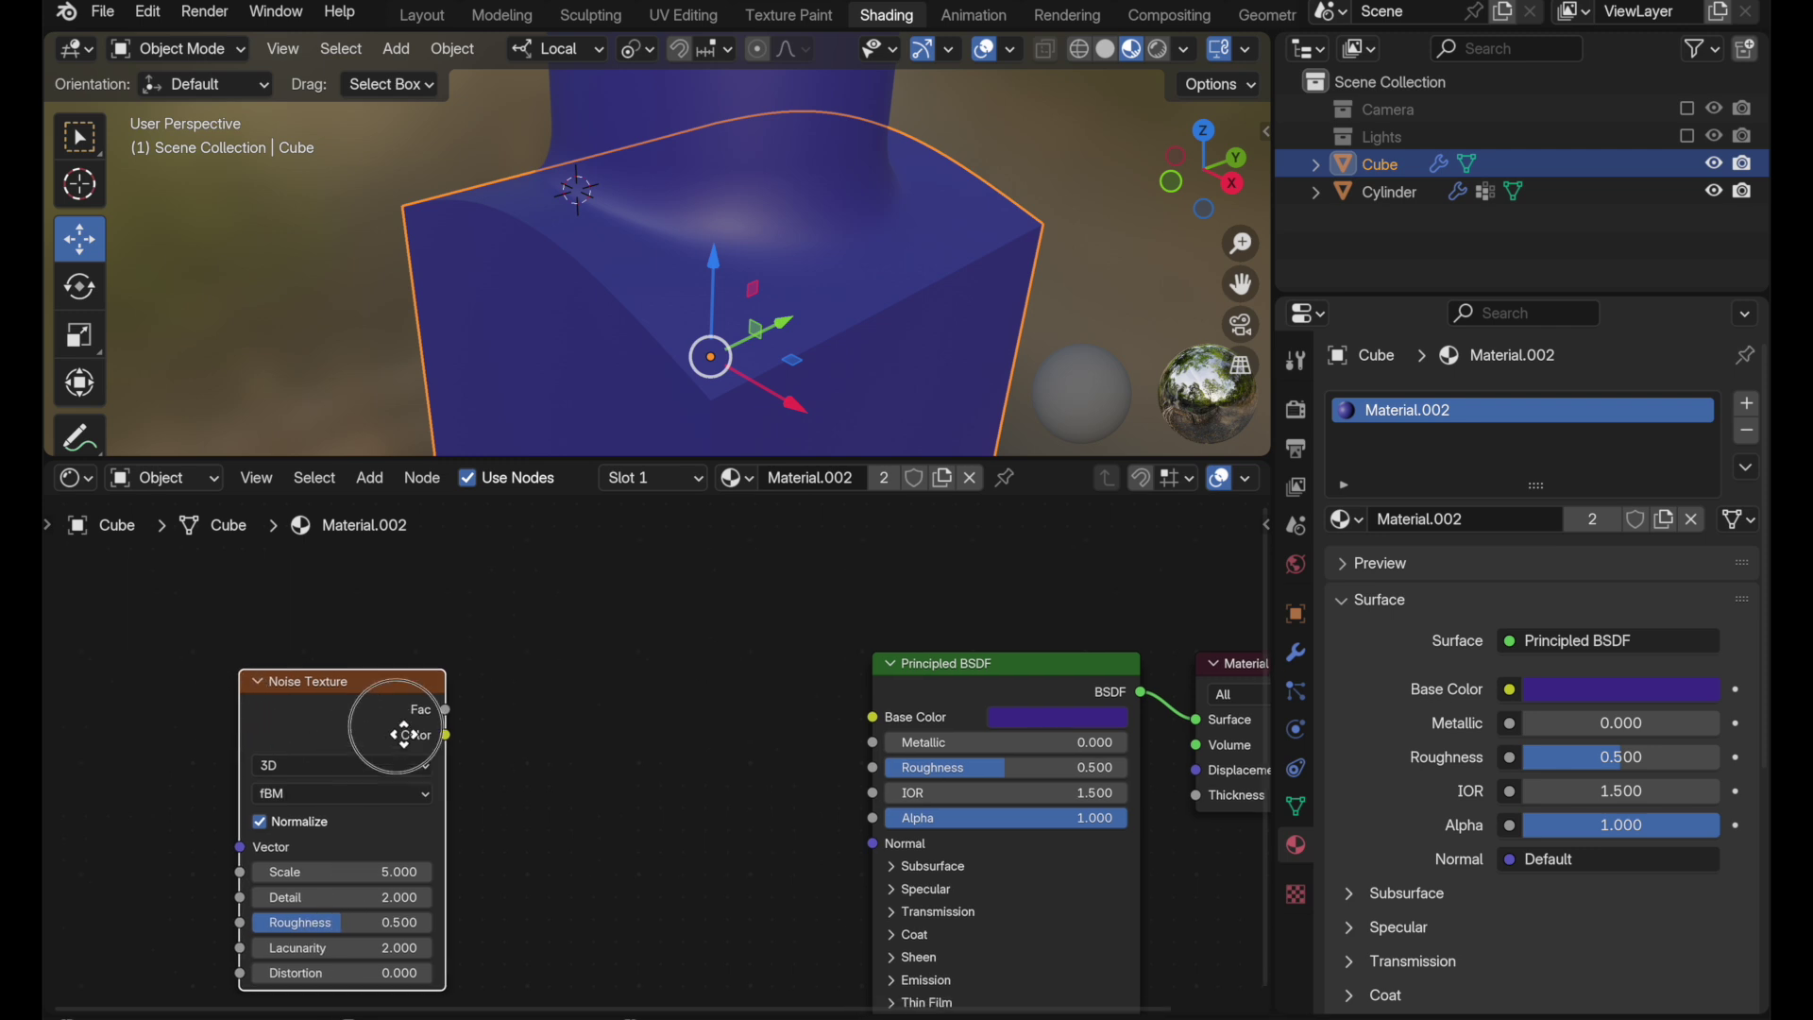
scroll(404, 735, left, 5)
scroll(538, 720, up, 4)
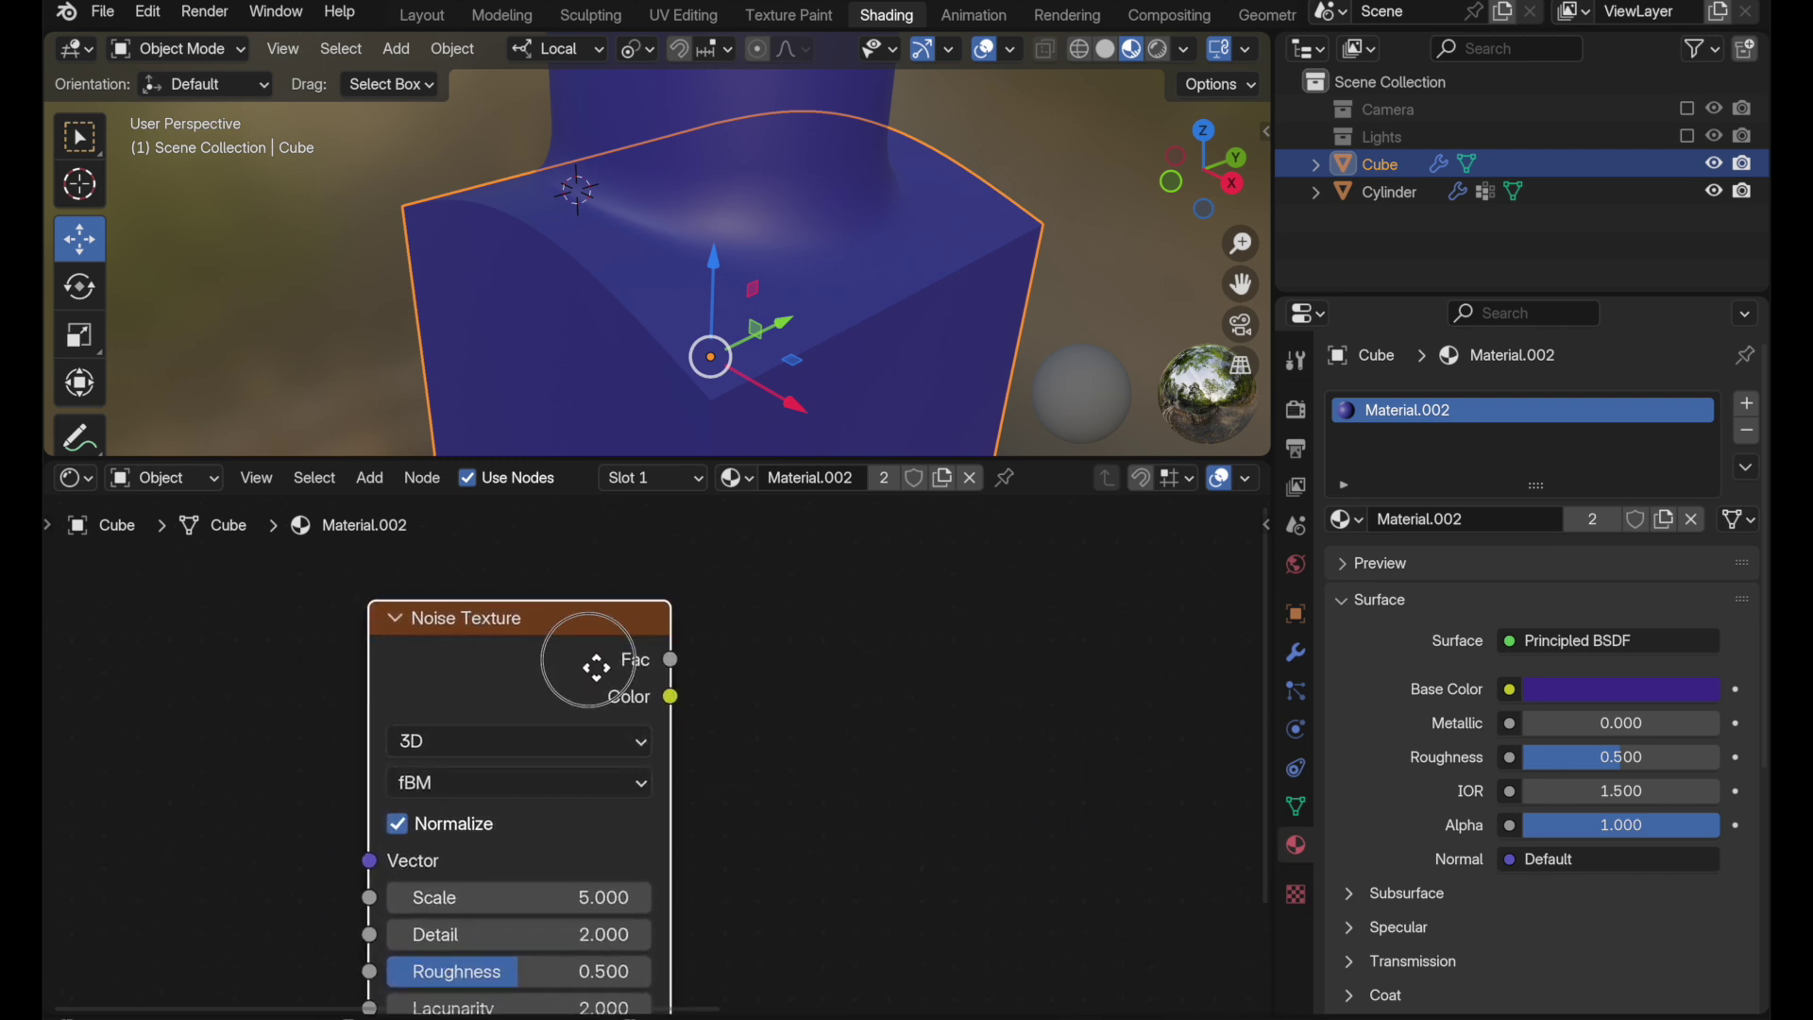
middle_drag(597, 668, 514, 670)
ctrl+shift+click(512, 669)
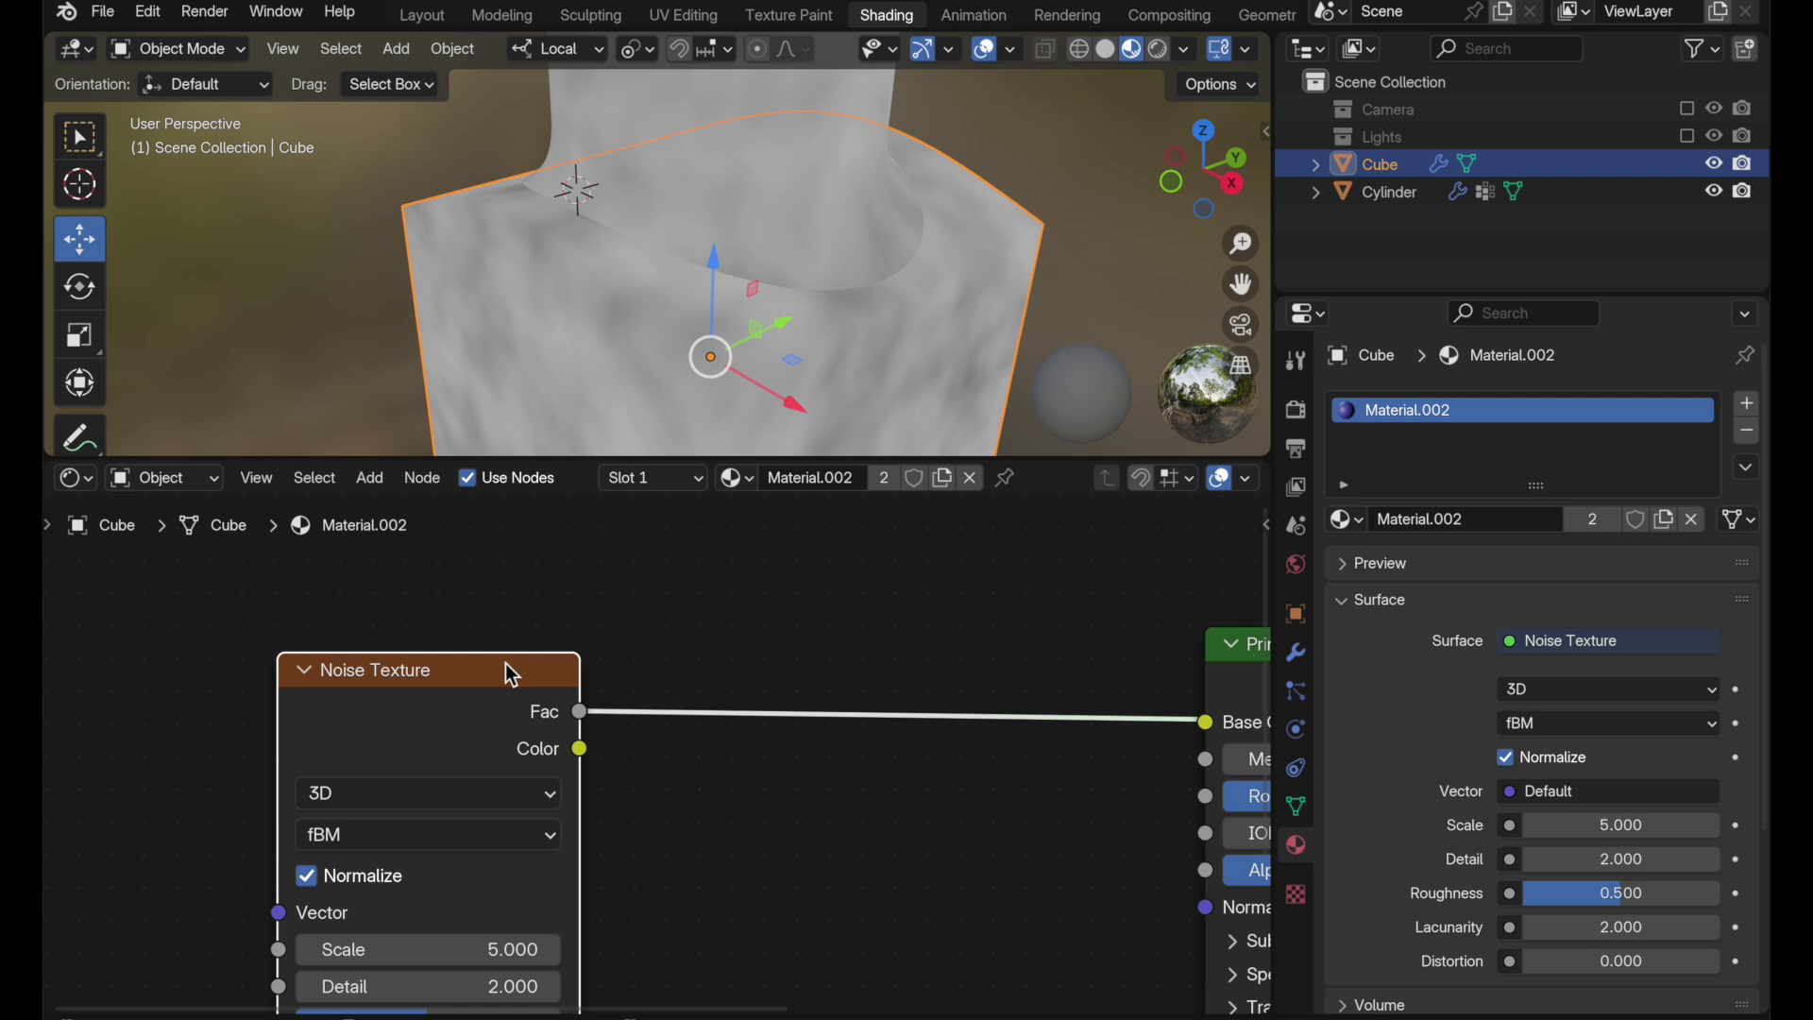
- Switch the noise type to Ridged Multifractal and inspect the textured cube in a larger 3D view
click(418, 835)
click(401, 725)
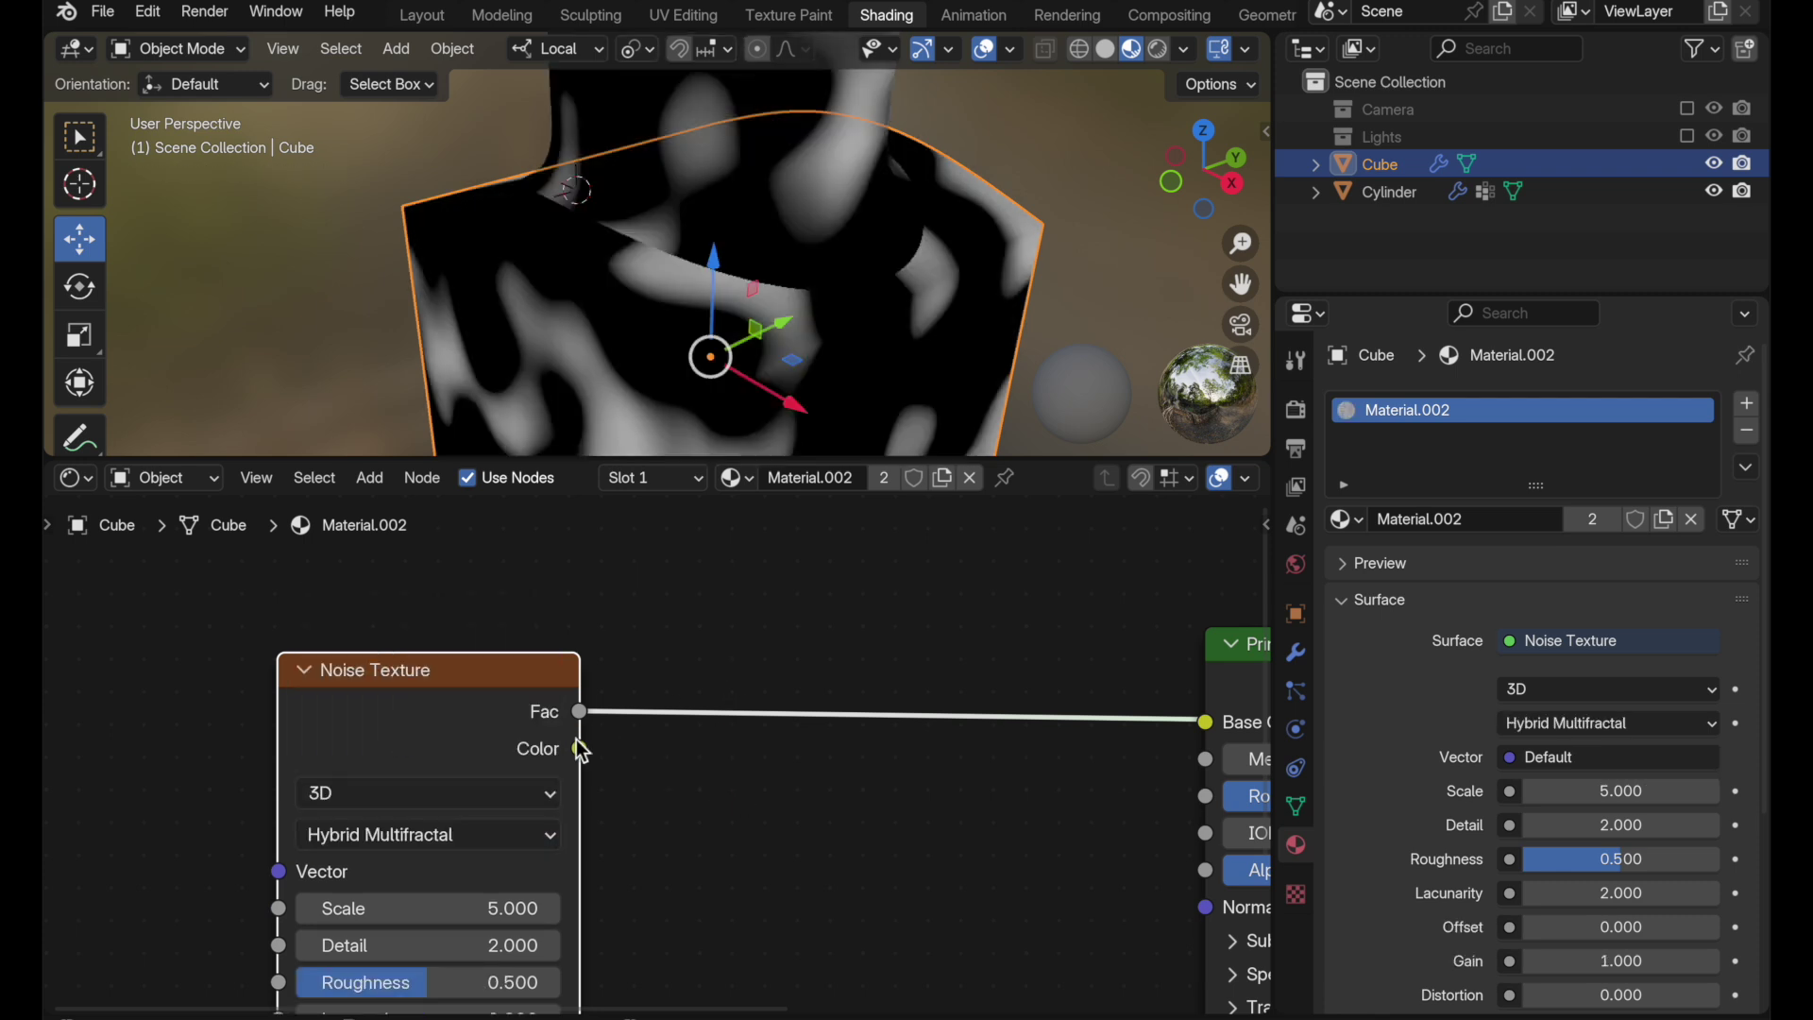
click(421, 835)
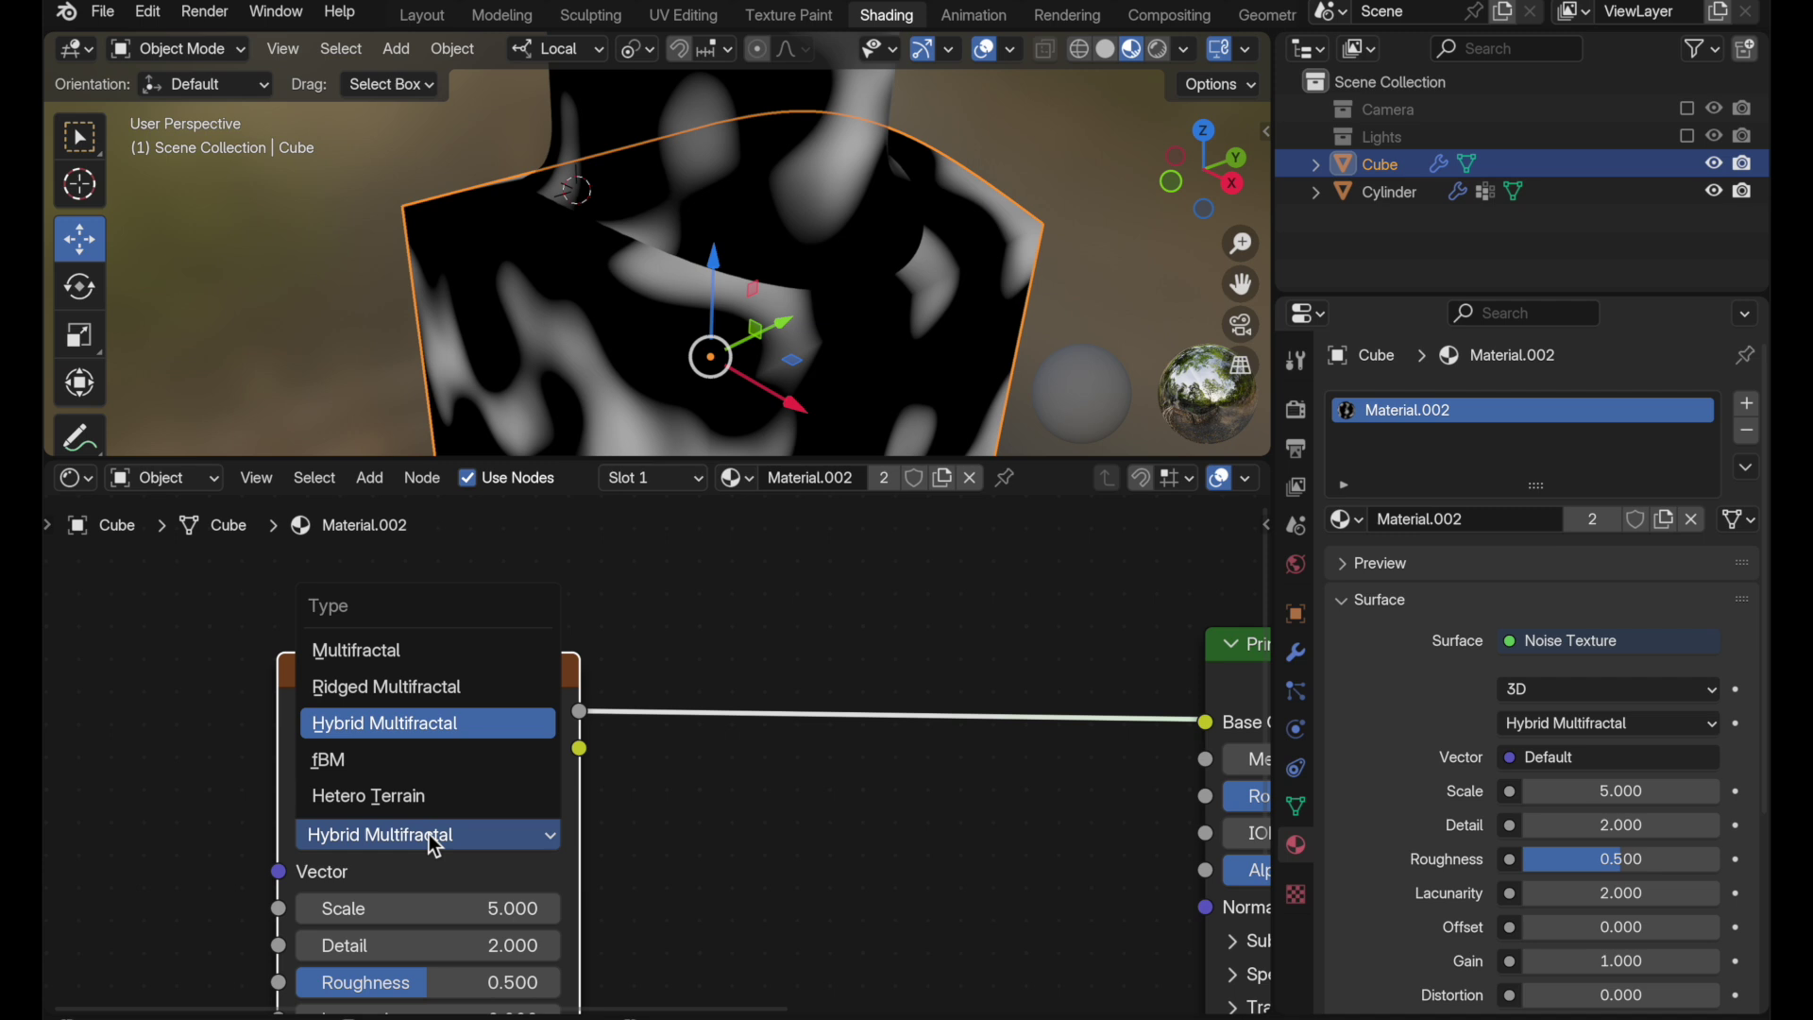
click(420, 690)
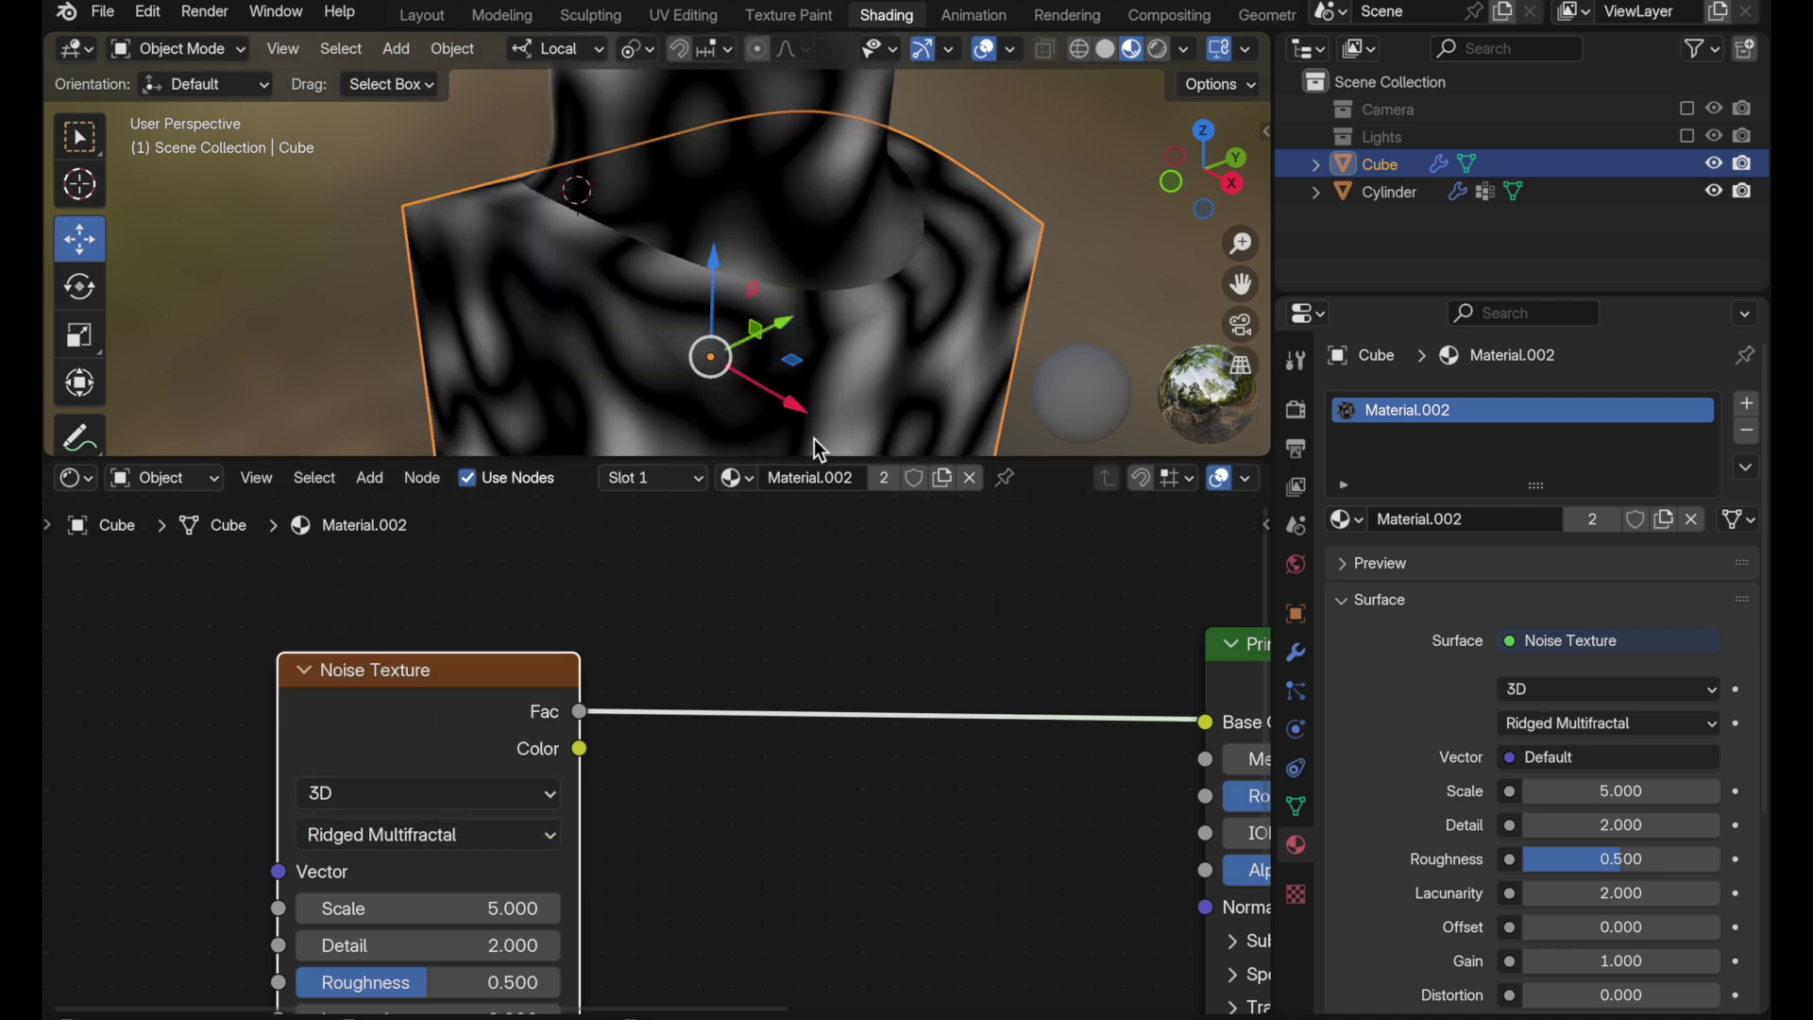
drag(821, 462, 814, 749)
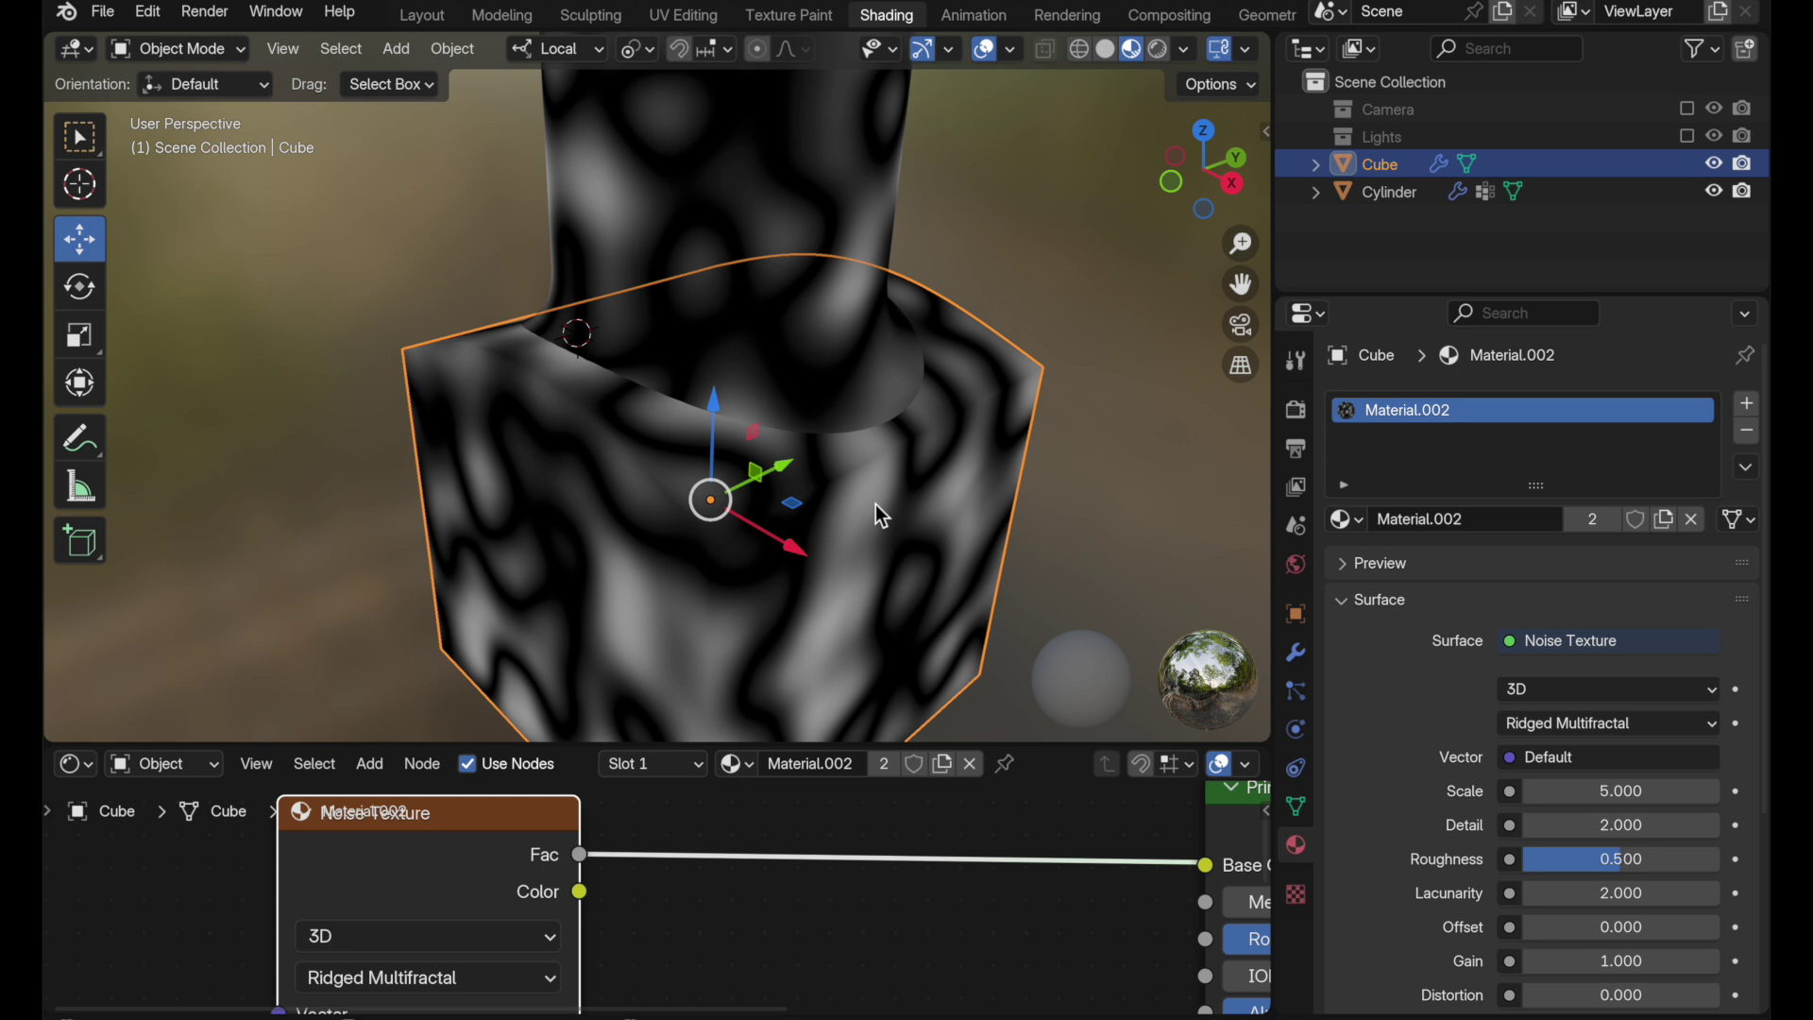
mouse_move(874, 517)
middle_down()
mouse_move(812, 504)
mouse_move(864, 495)
middle_up()
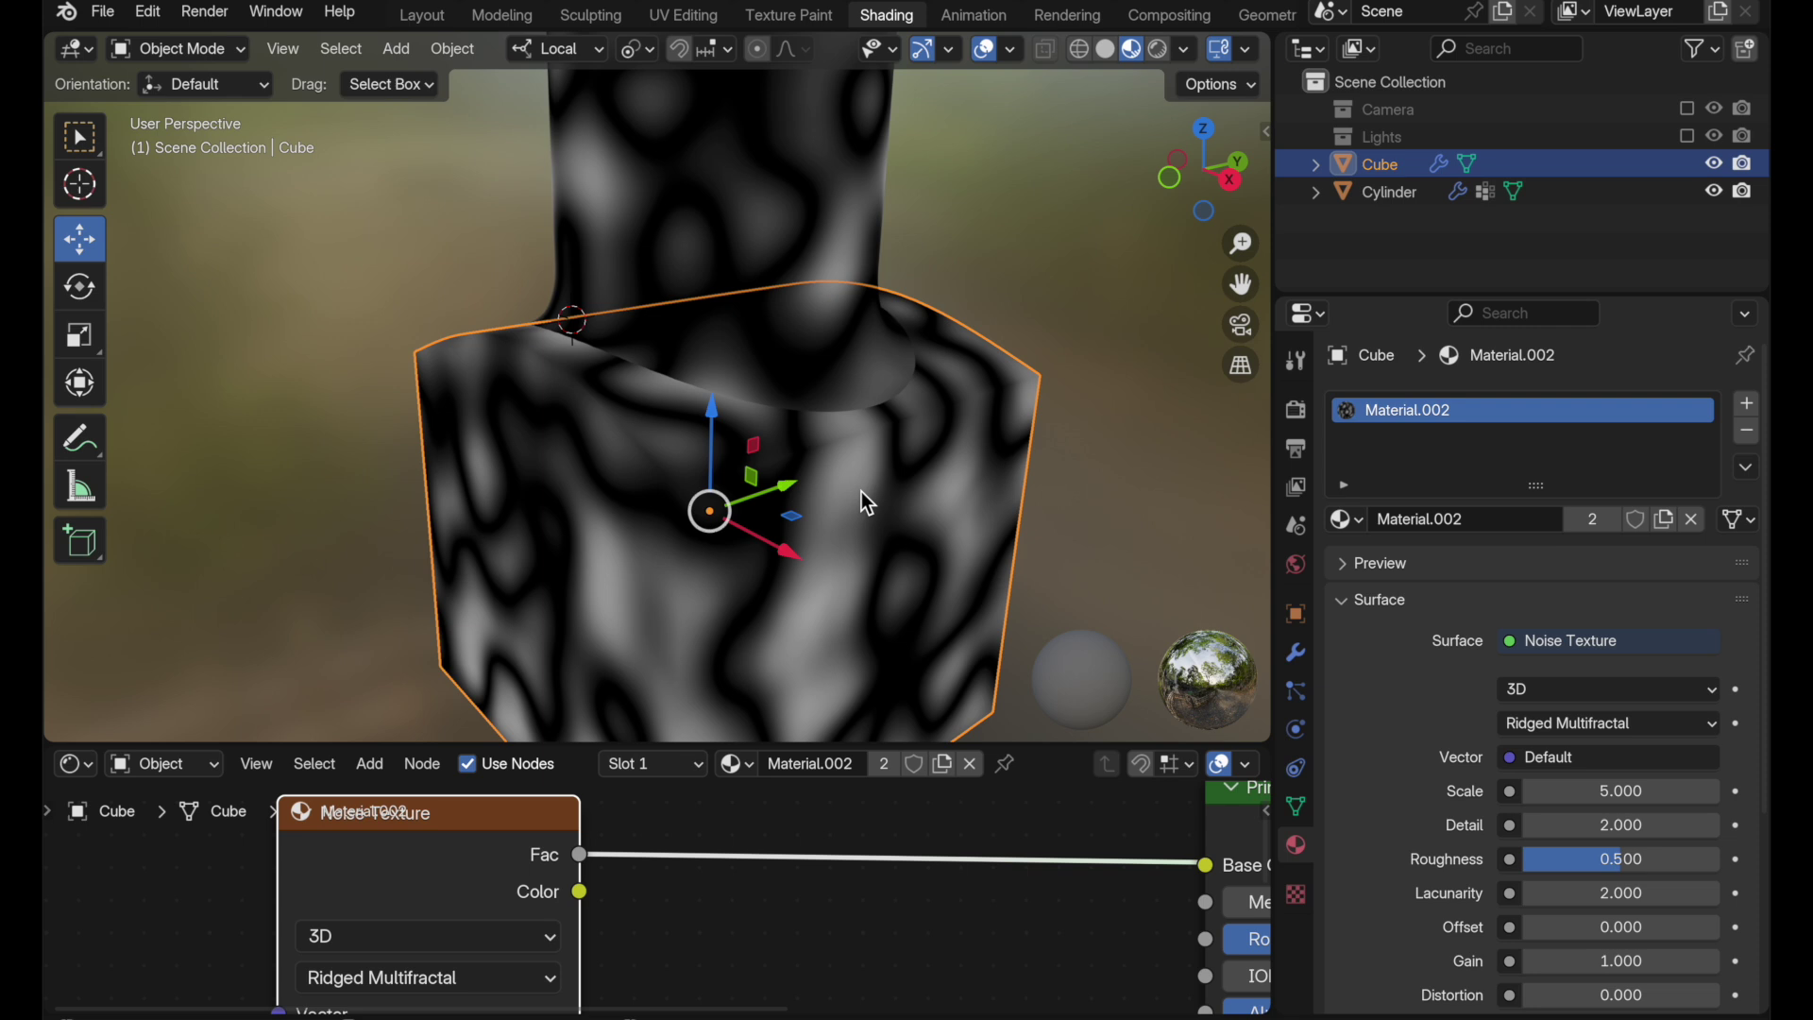
mouse_move(854, 480)
middle_down()
mouse_move(915, 470)
mouse_move(852, 481)
middle_up()
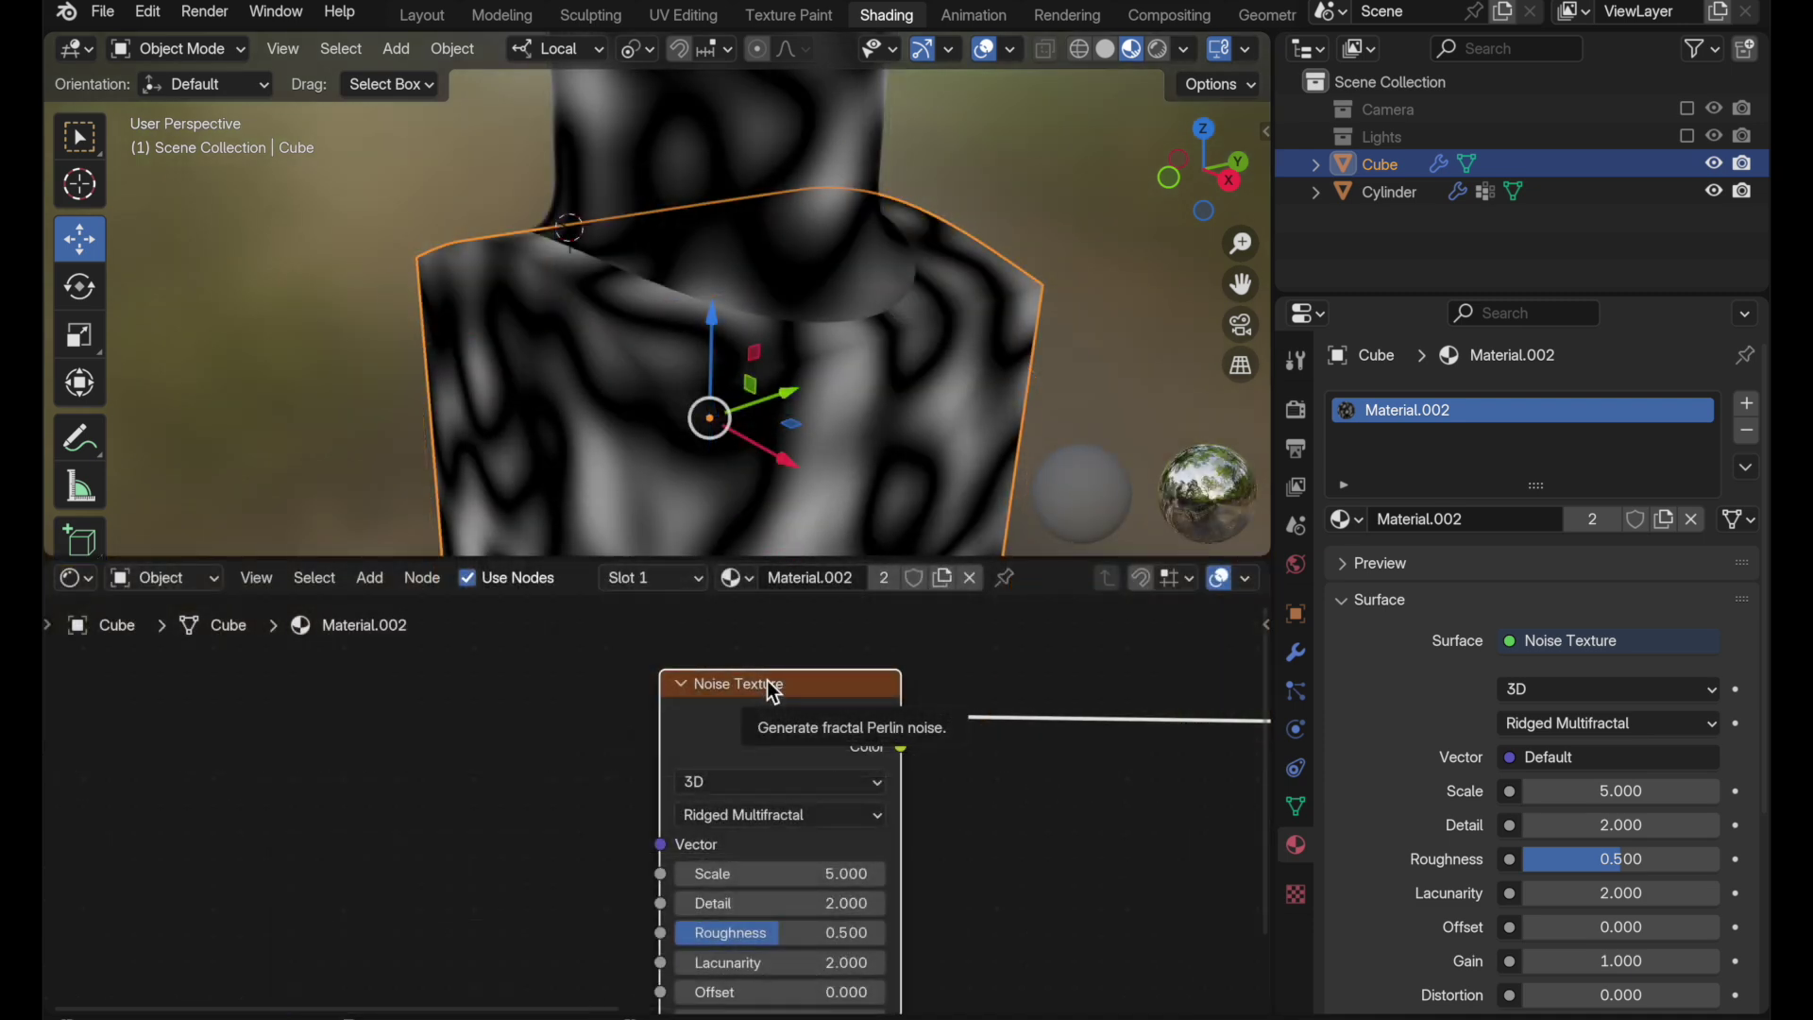
- Add Texture Coordinate and Mapping nodes to the noise and enable Auto Texture Space on the cube
key(ctrl+t)
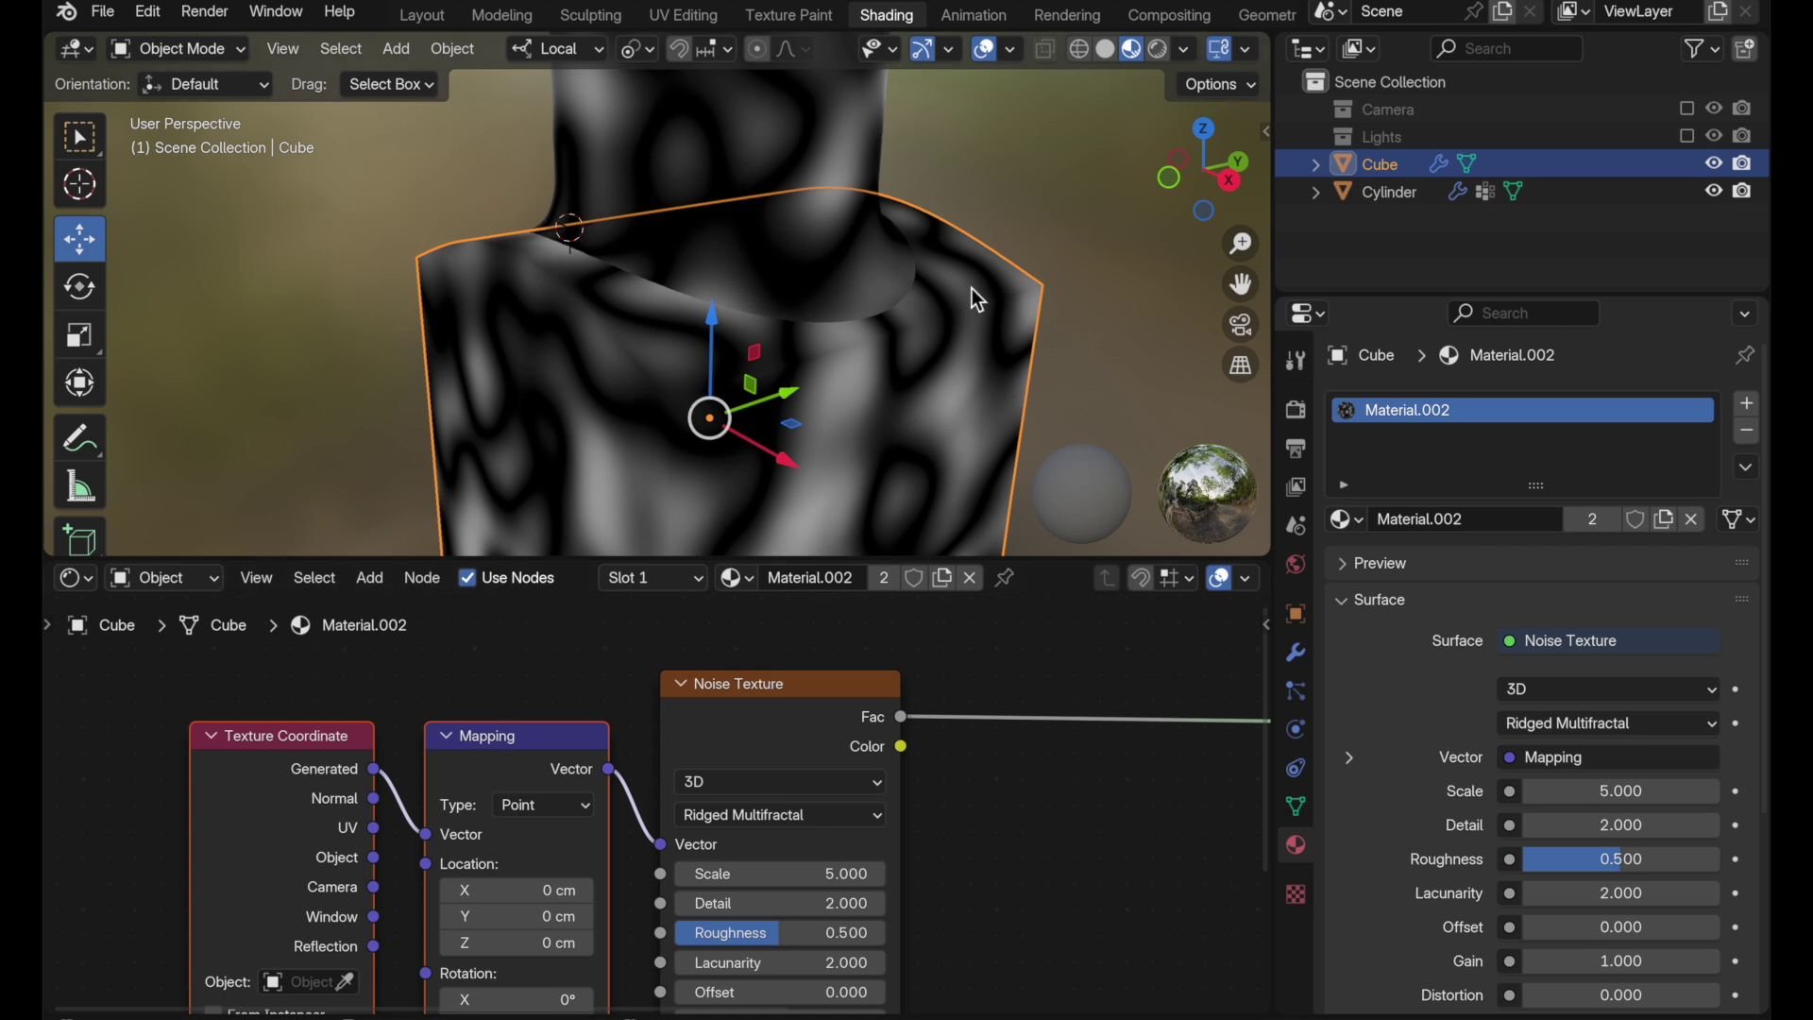
scroll(971, 287, down, 3)
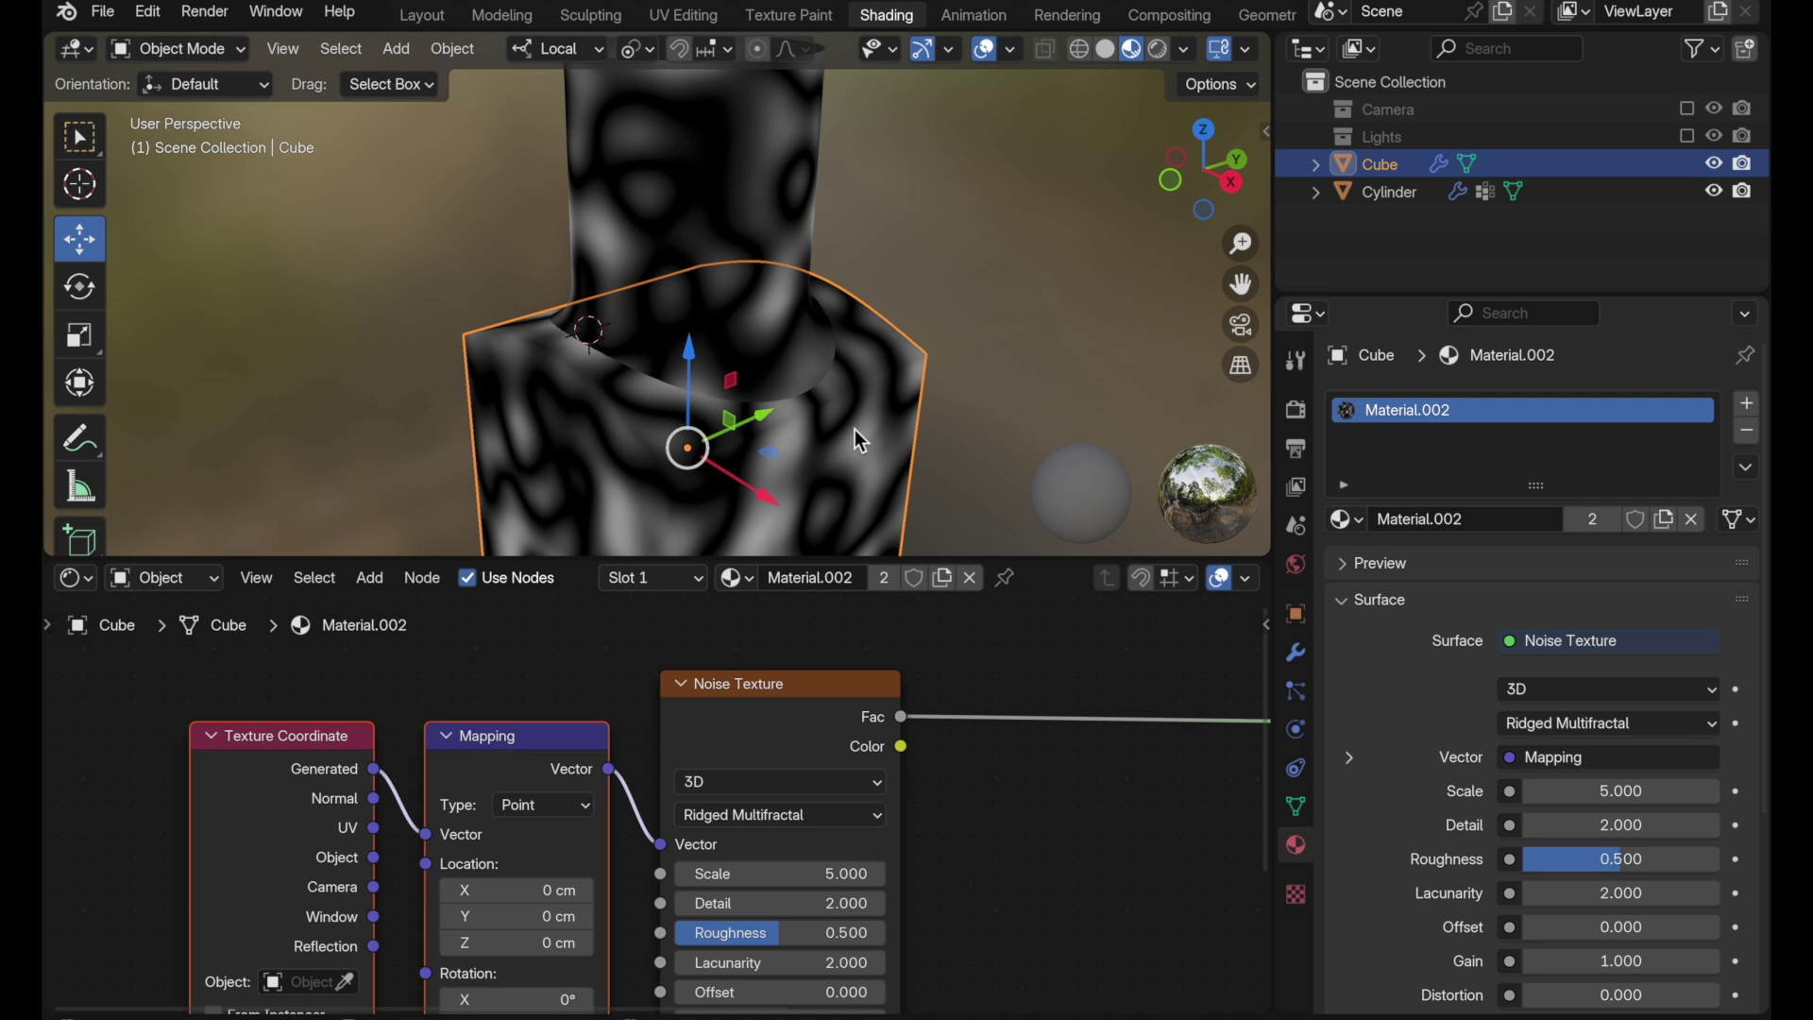
click(1297, 807)
click(1350, 616)
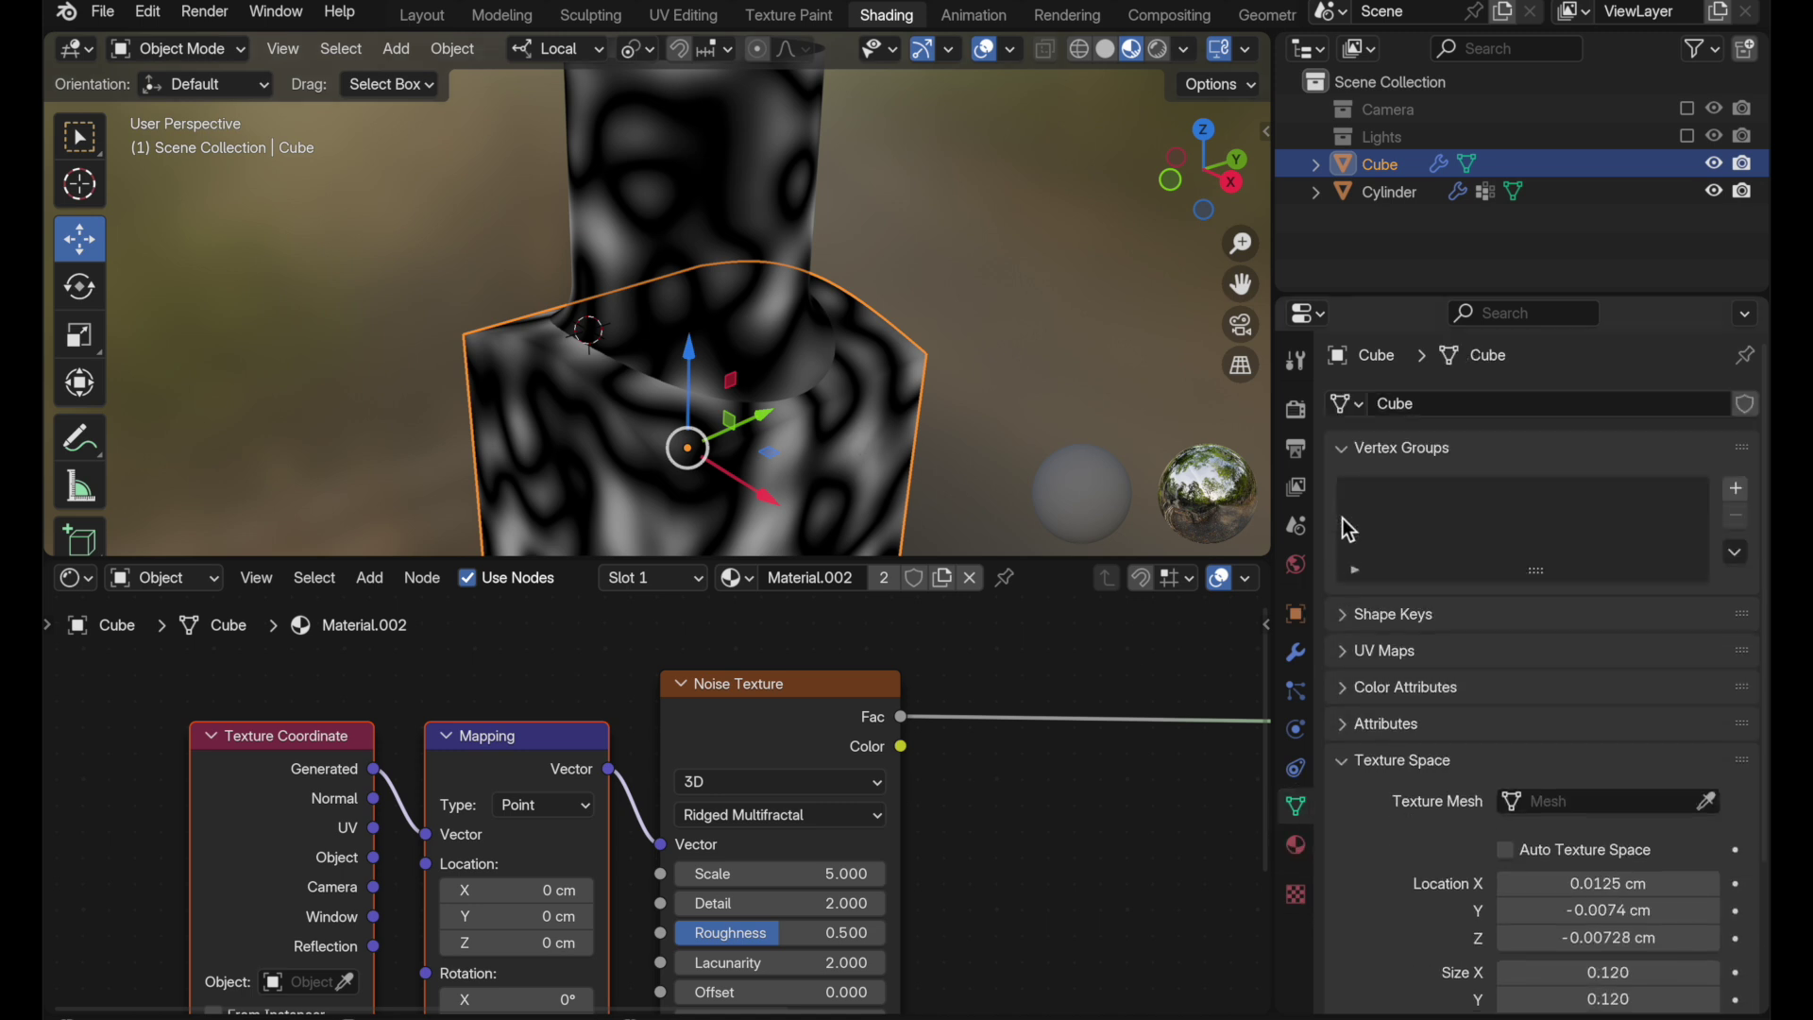
click(1344, 449)
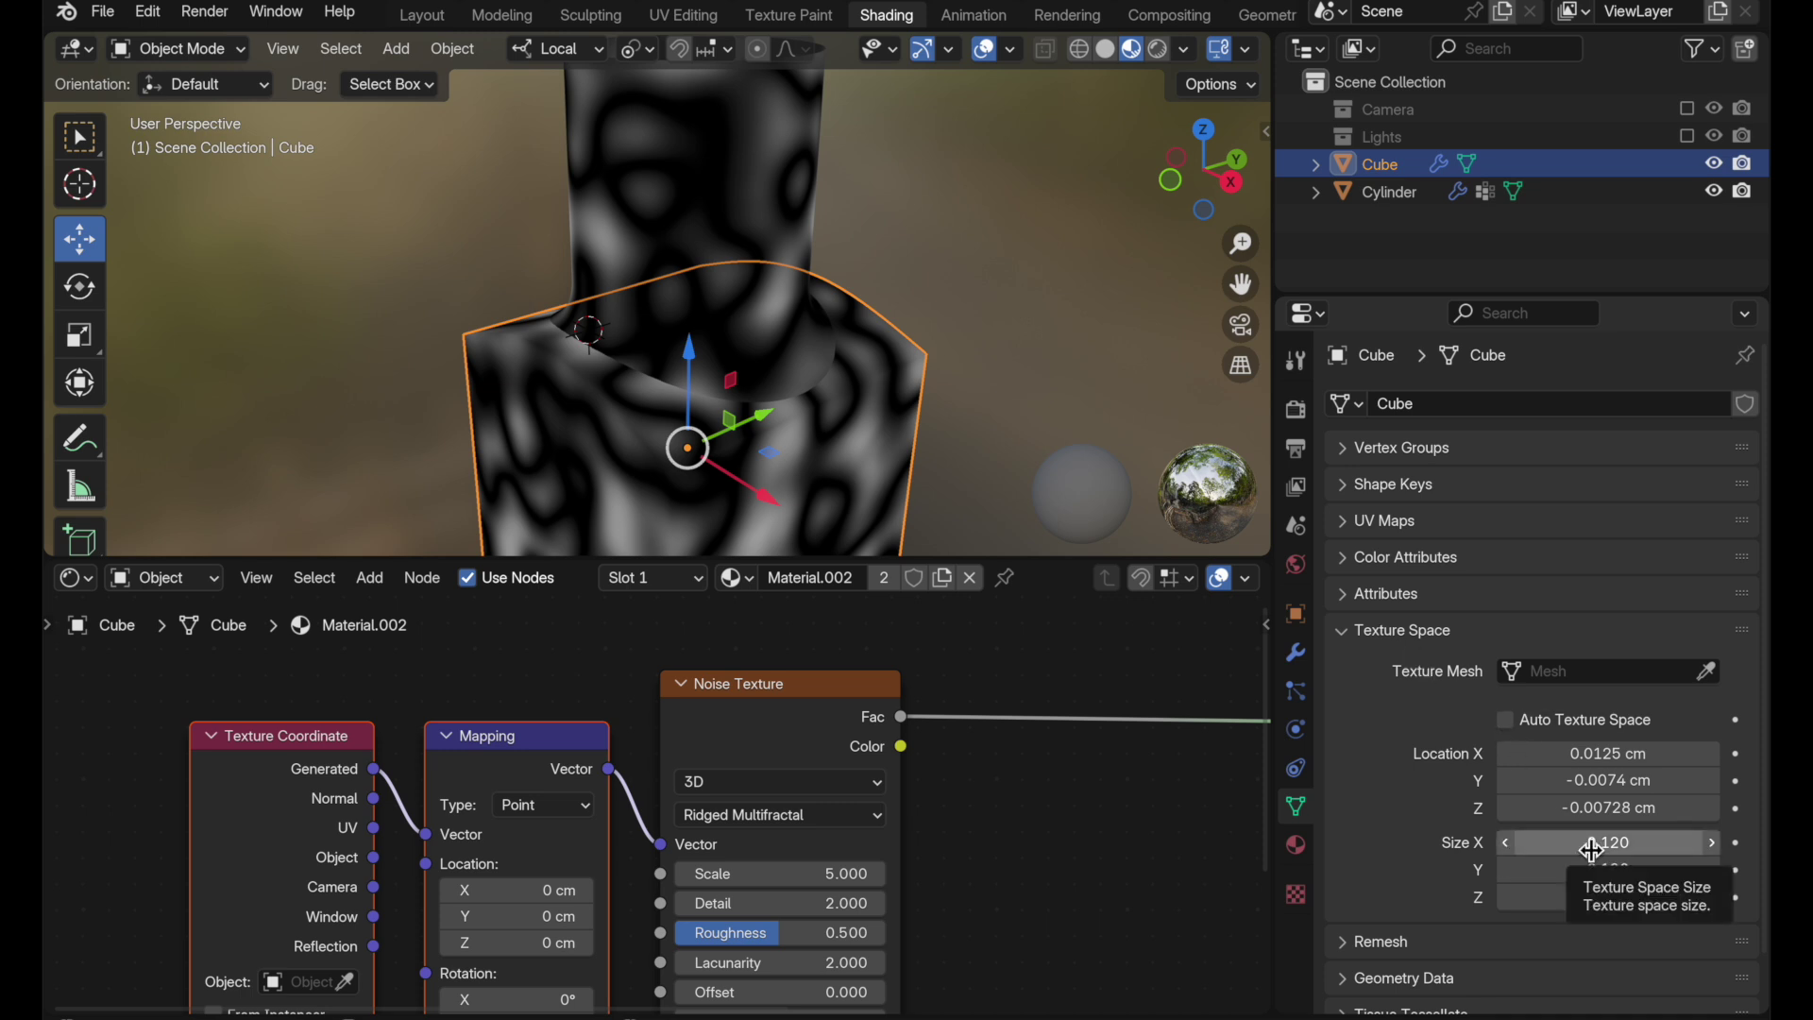
click(1527, 716)
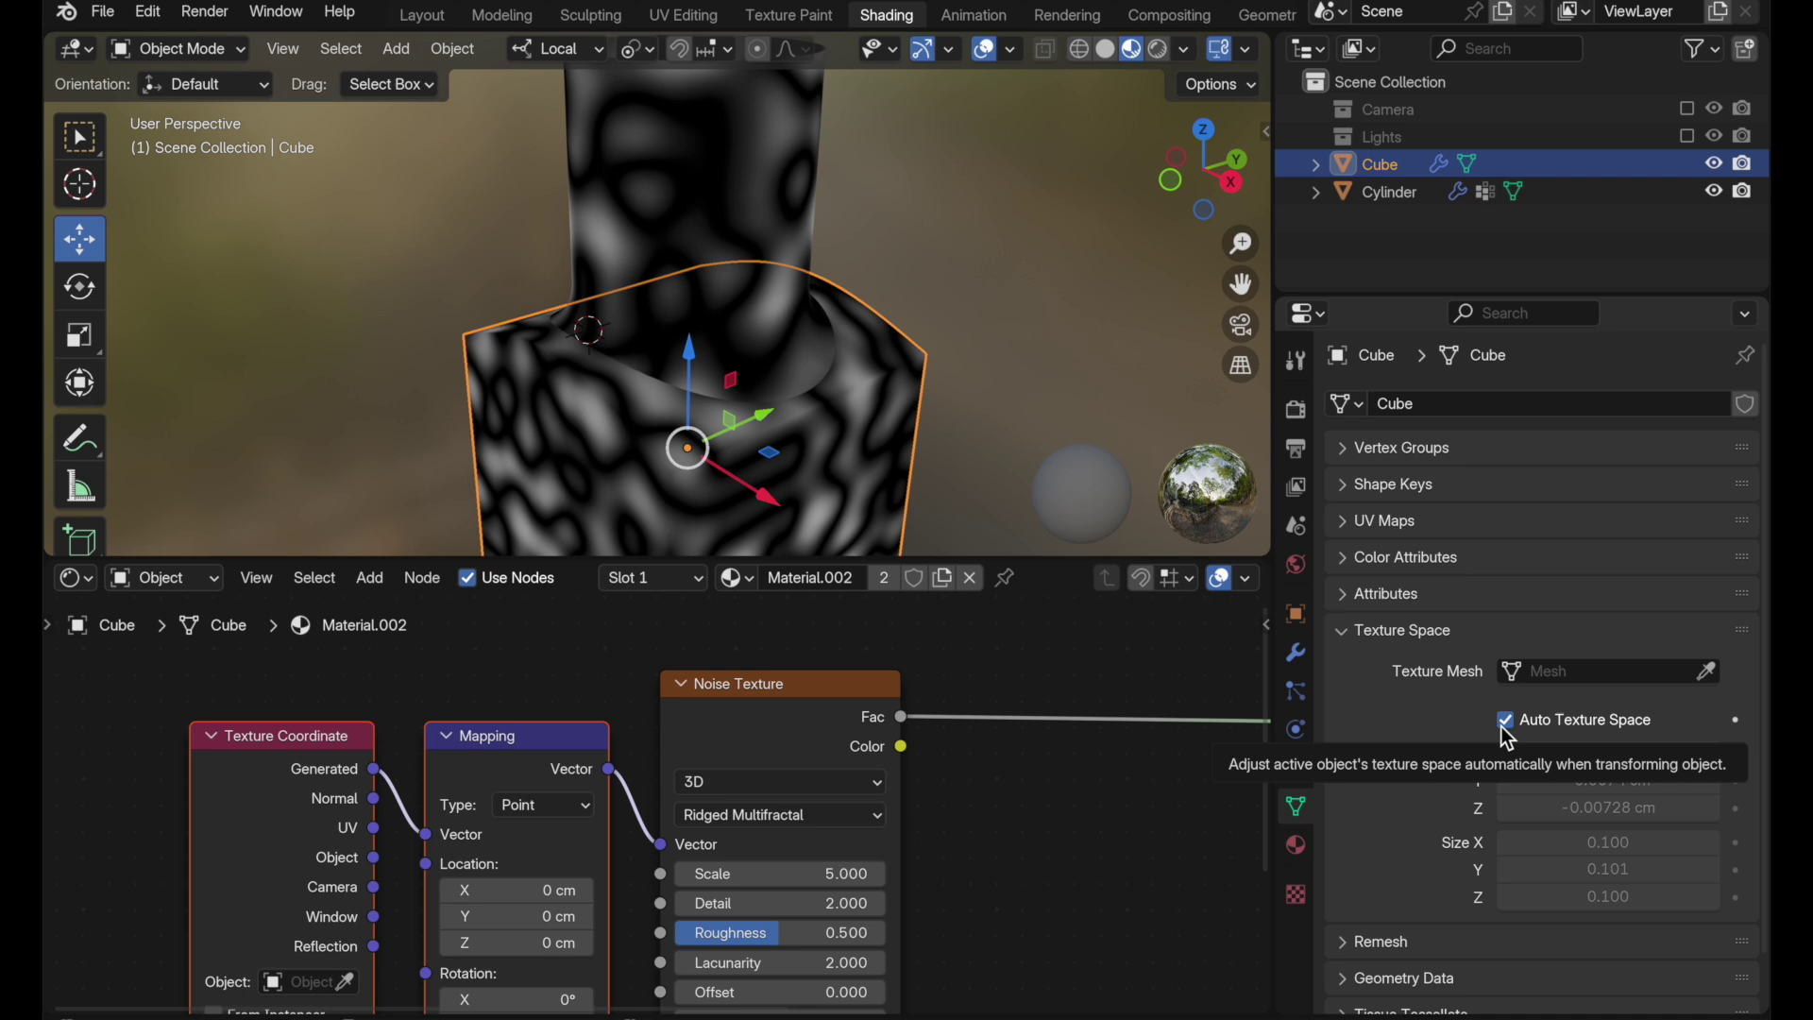
- Display the cube's texture space box in the viewport
click(1298, 622)
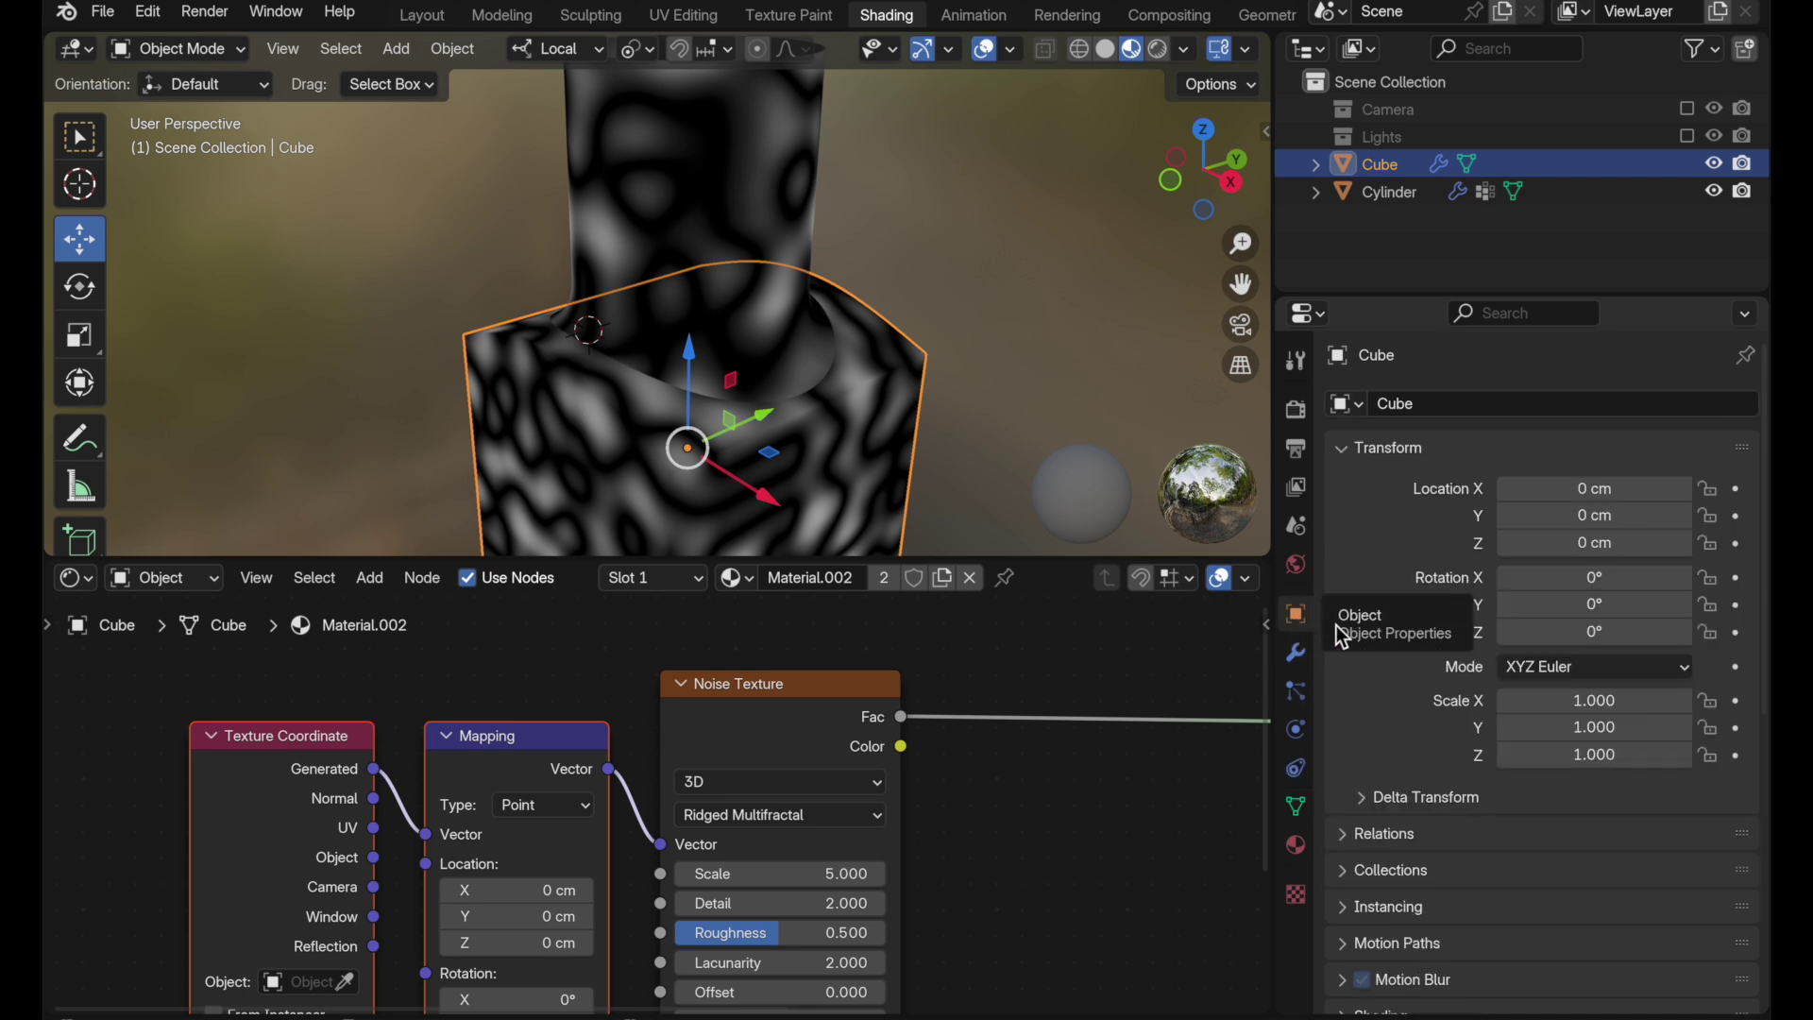
scroll(1398, 745, down, 5)
scroll(1389, 727, down, 2)
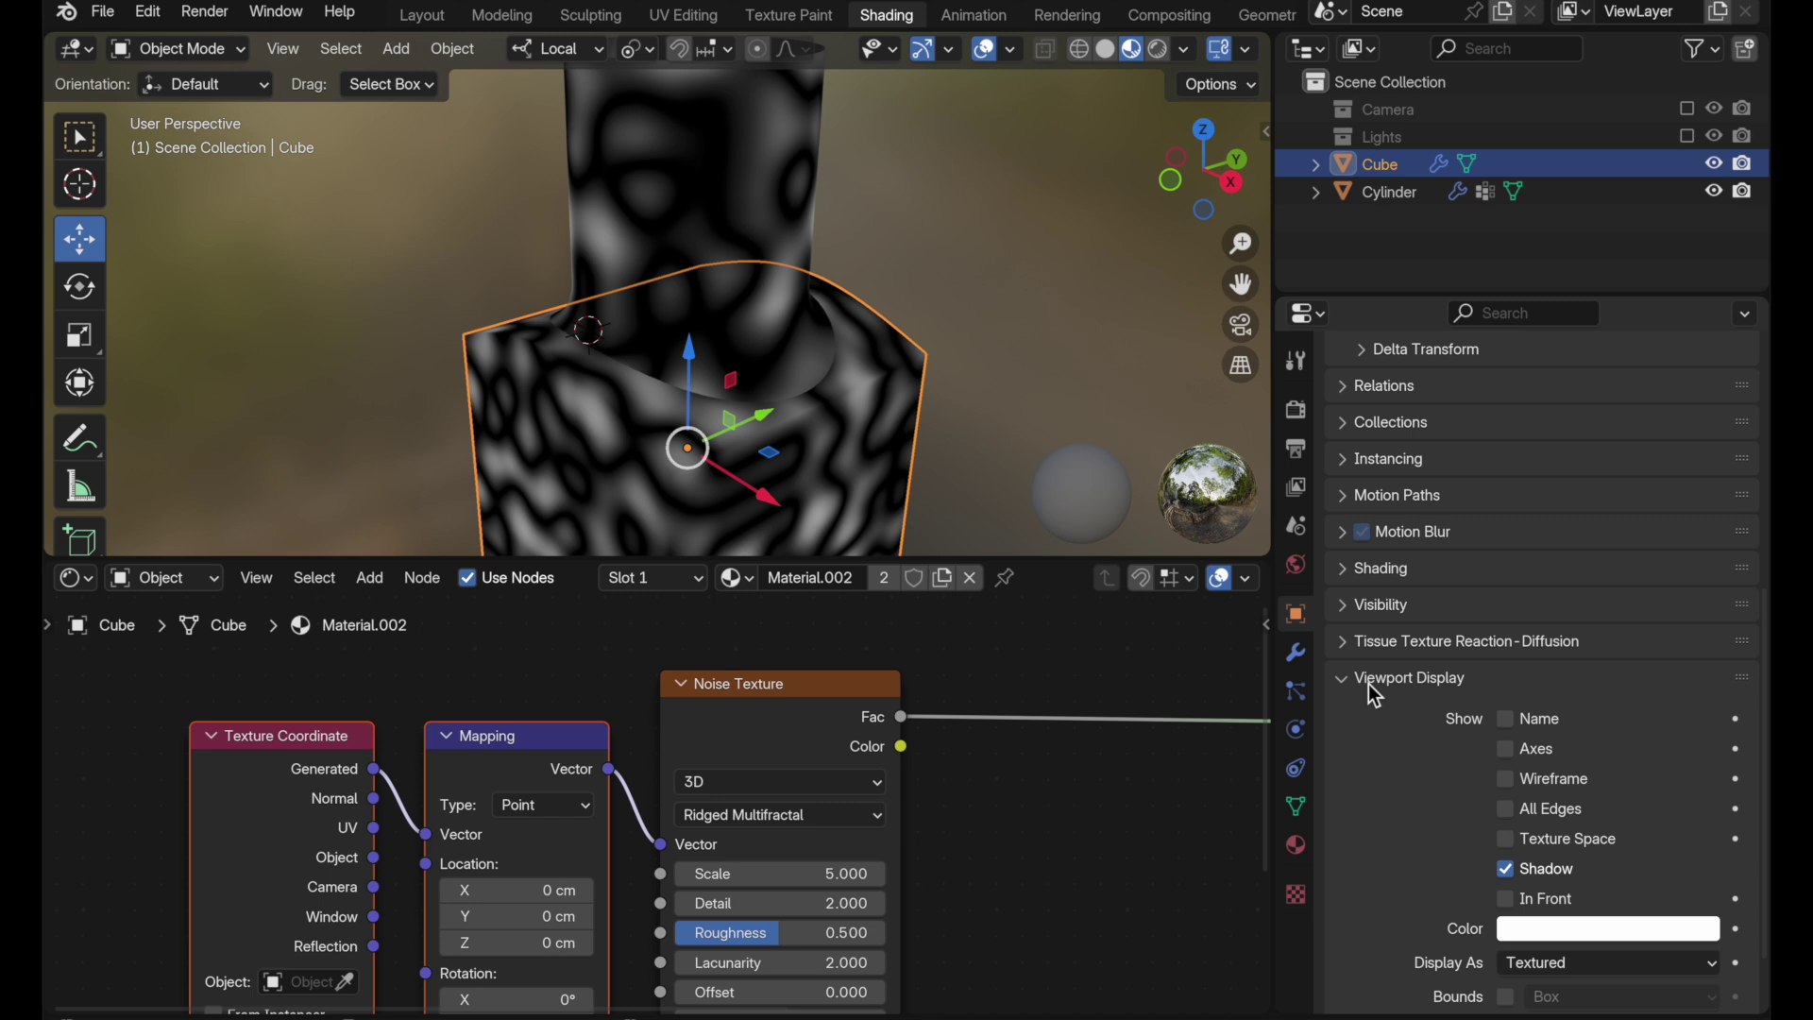
click(1508, 841)
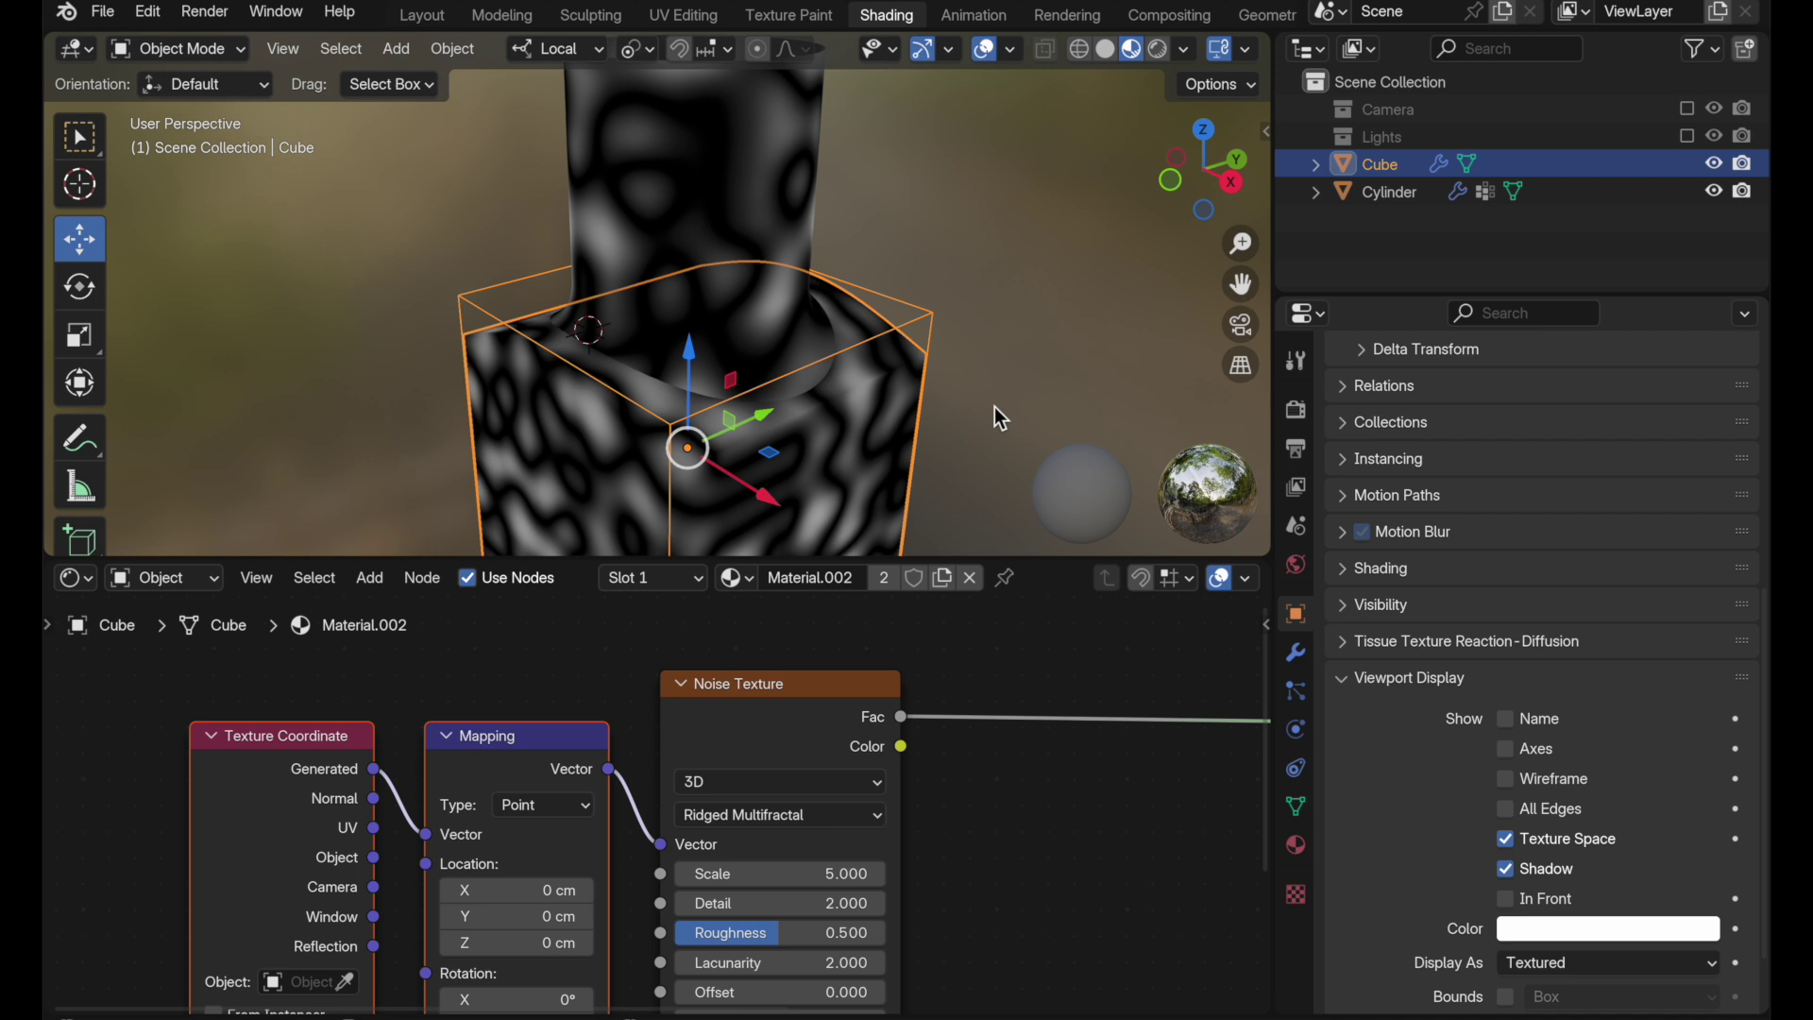
- Turn off Auto Texture Space, set the texture space size to 0.12, and check the cylinder
click(1294, 805)
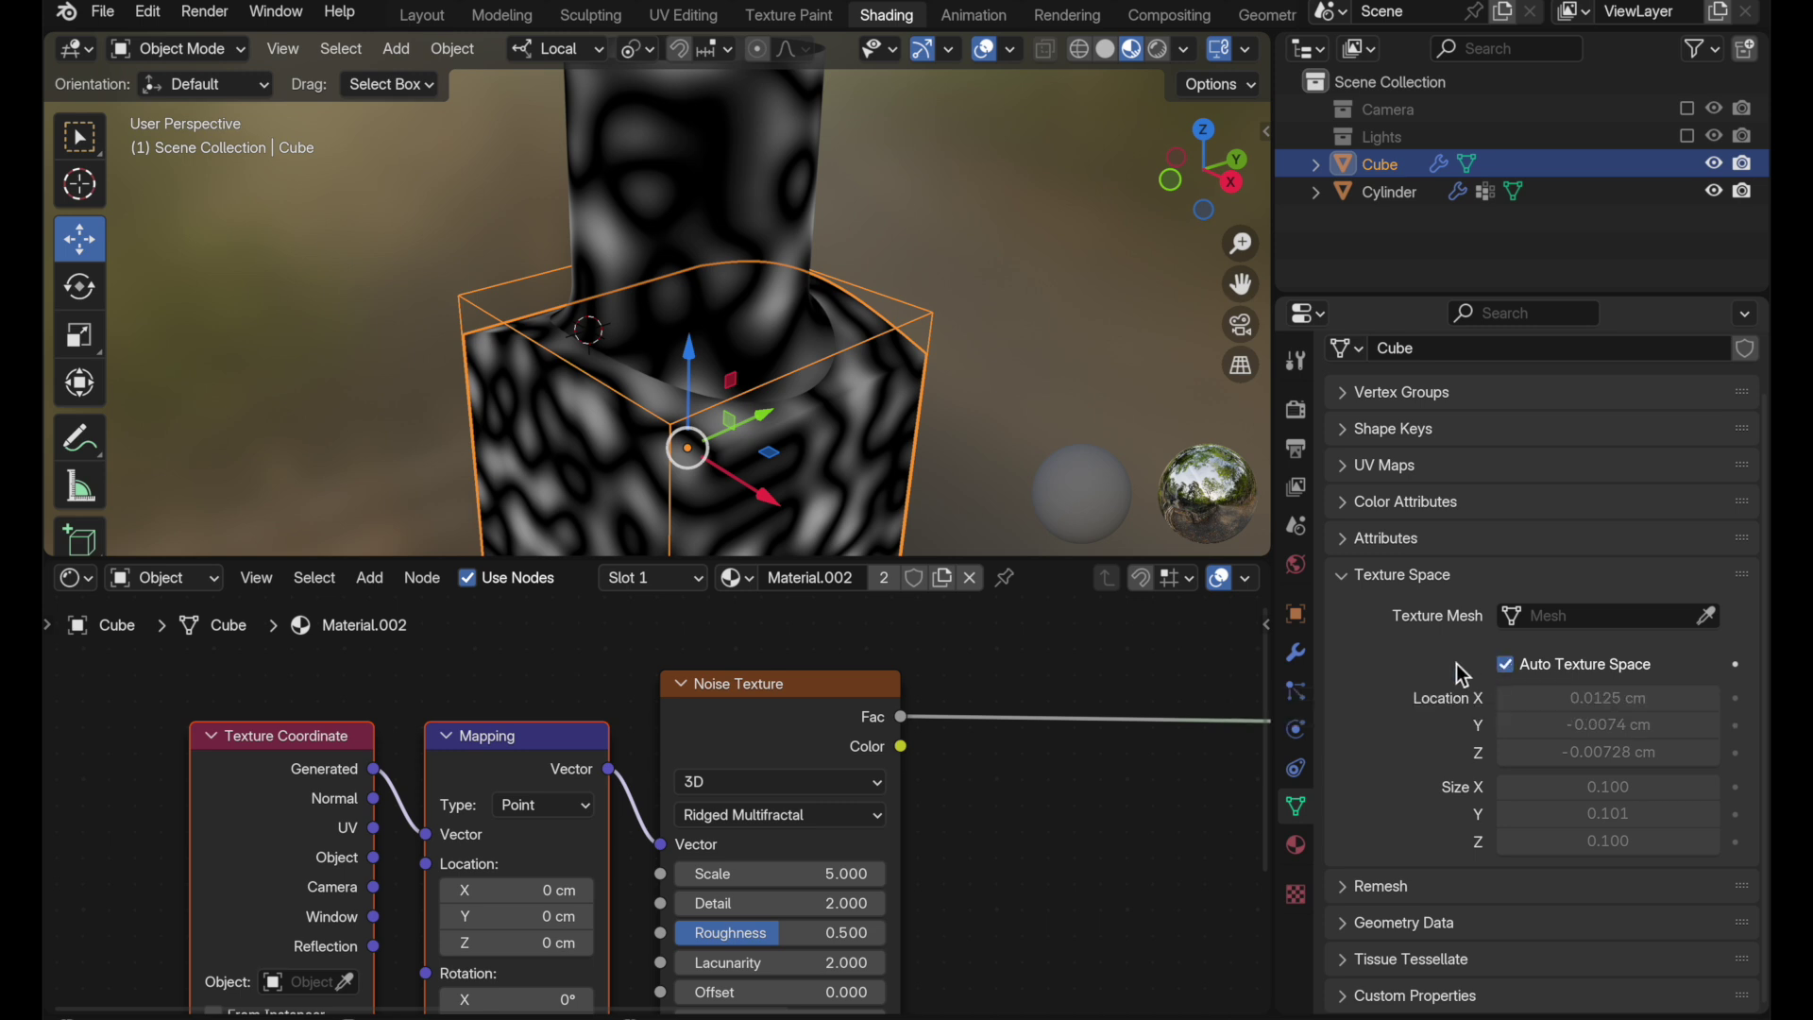
click(1509, 665)
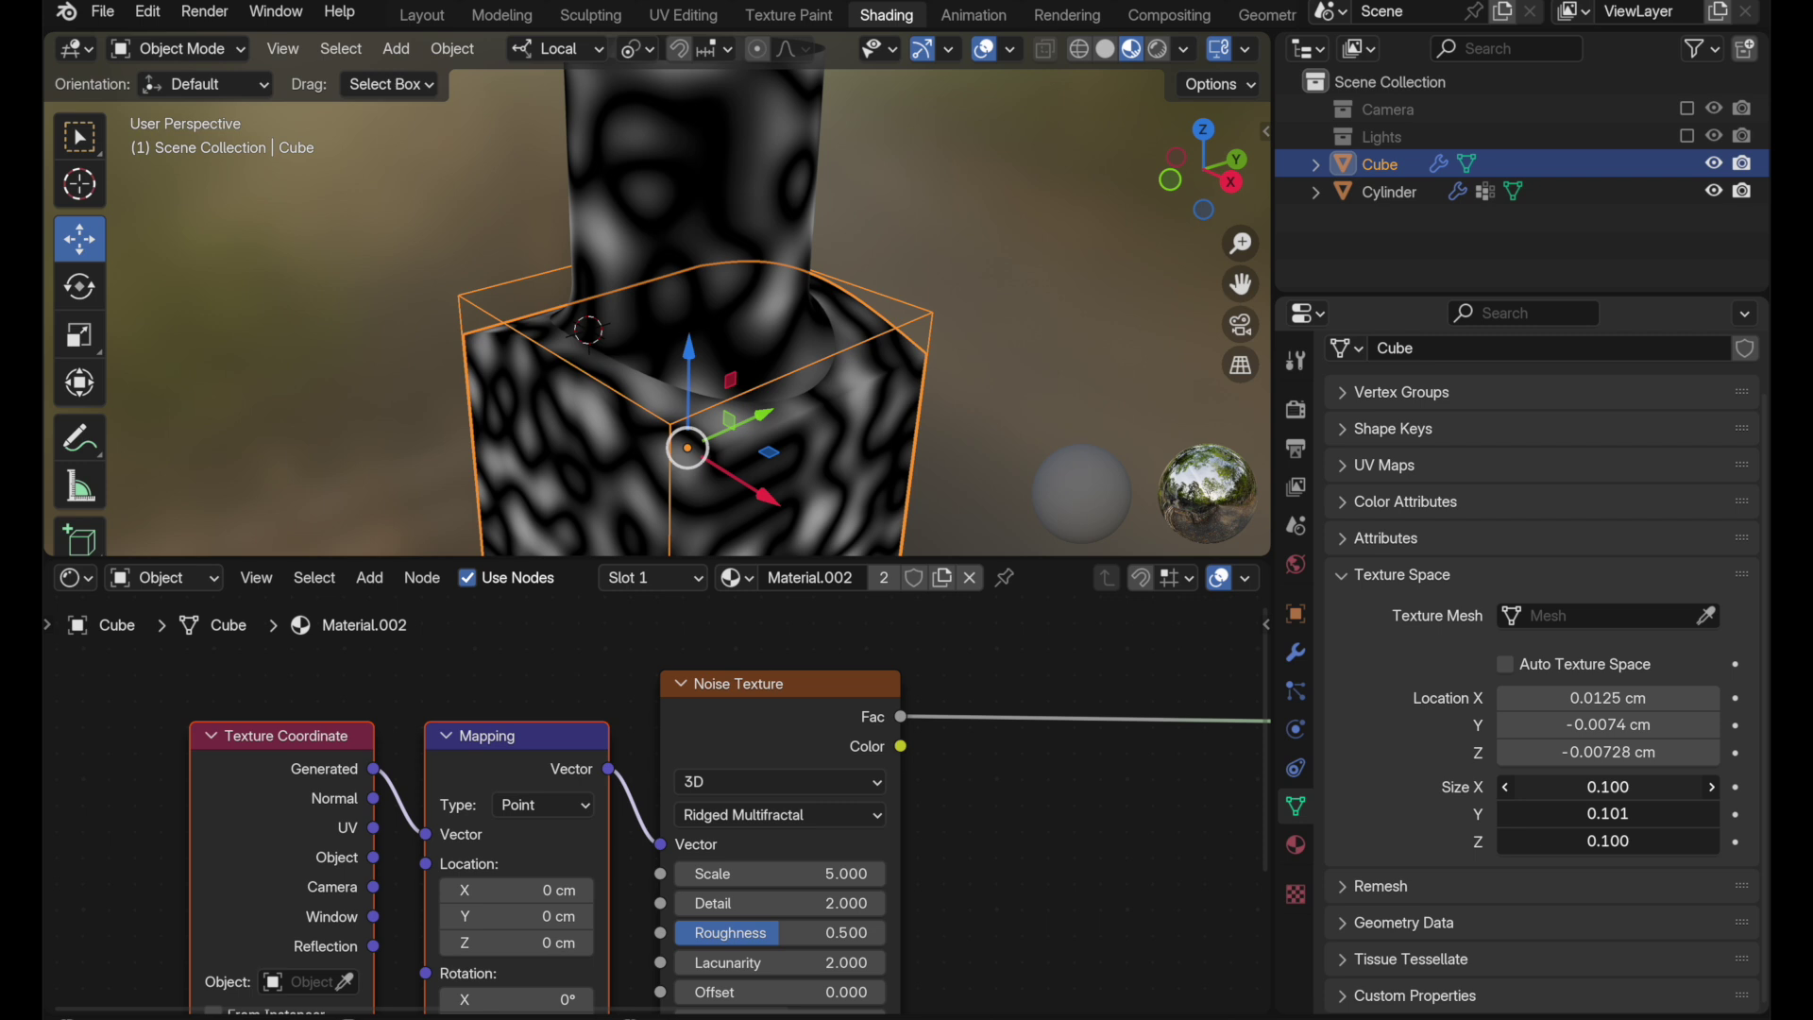
click(1587, 789)
text(.12)
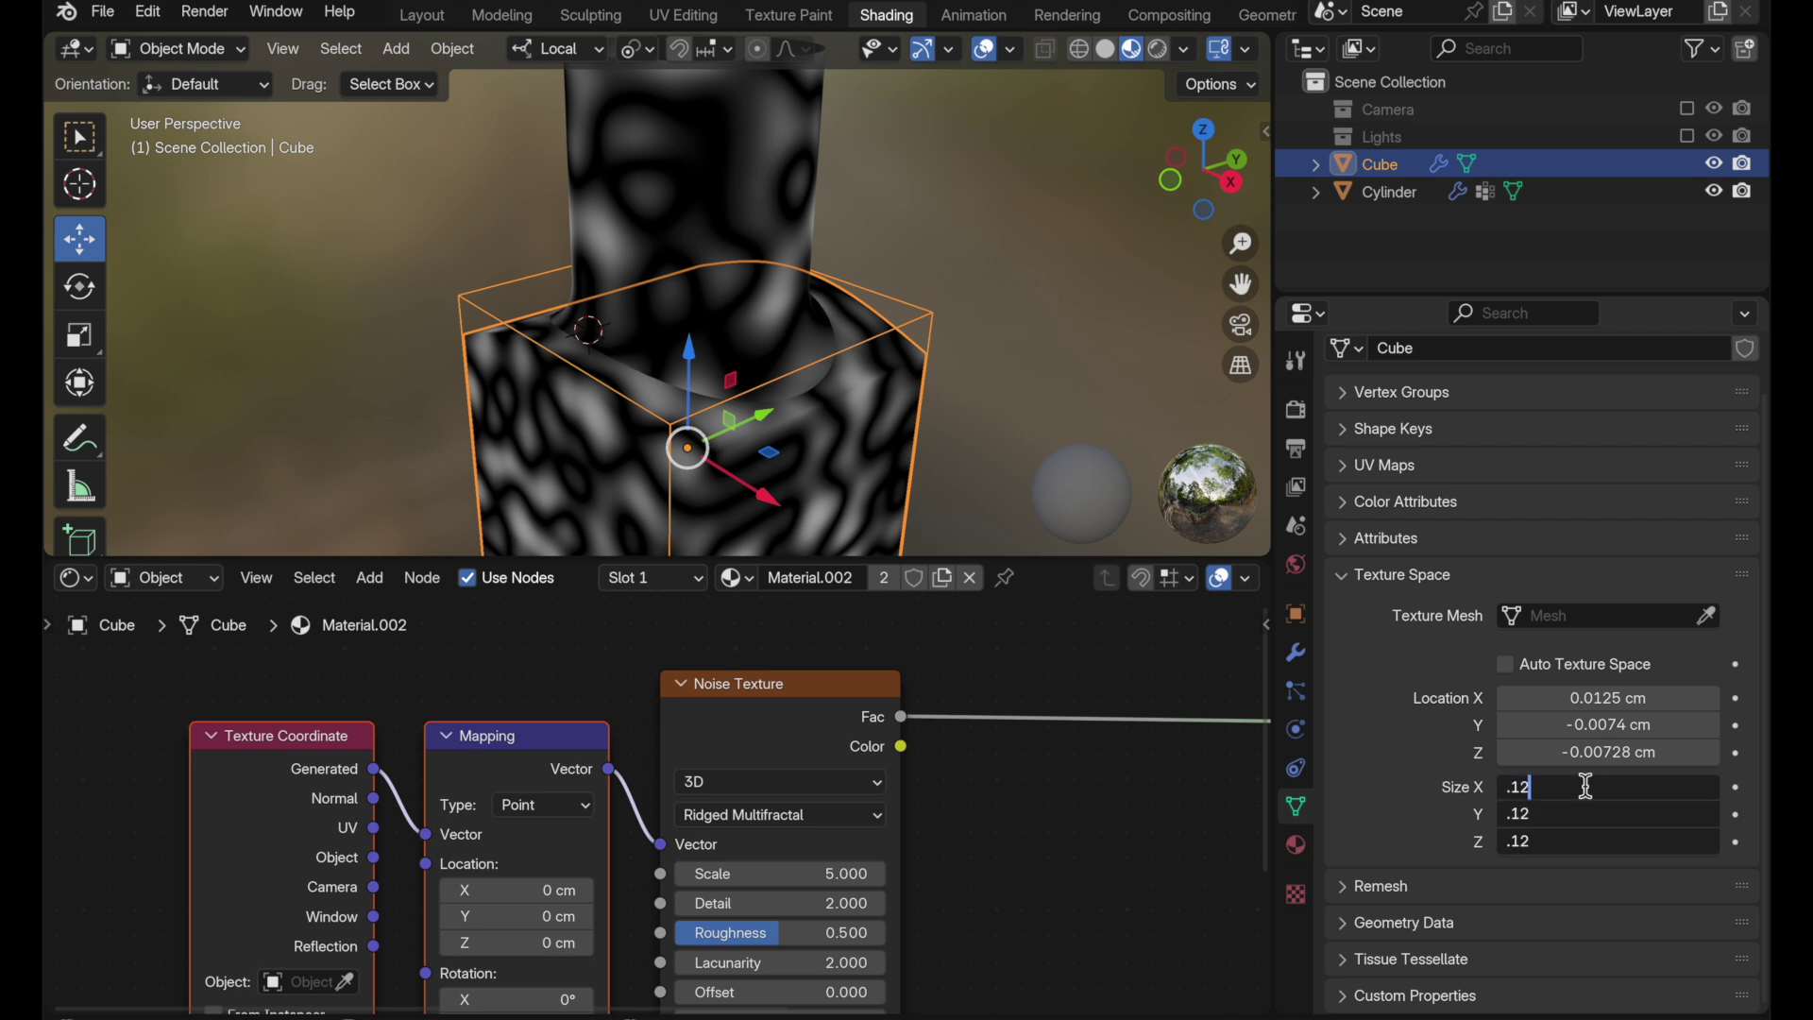
key(Return)
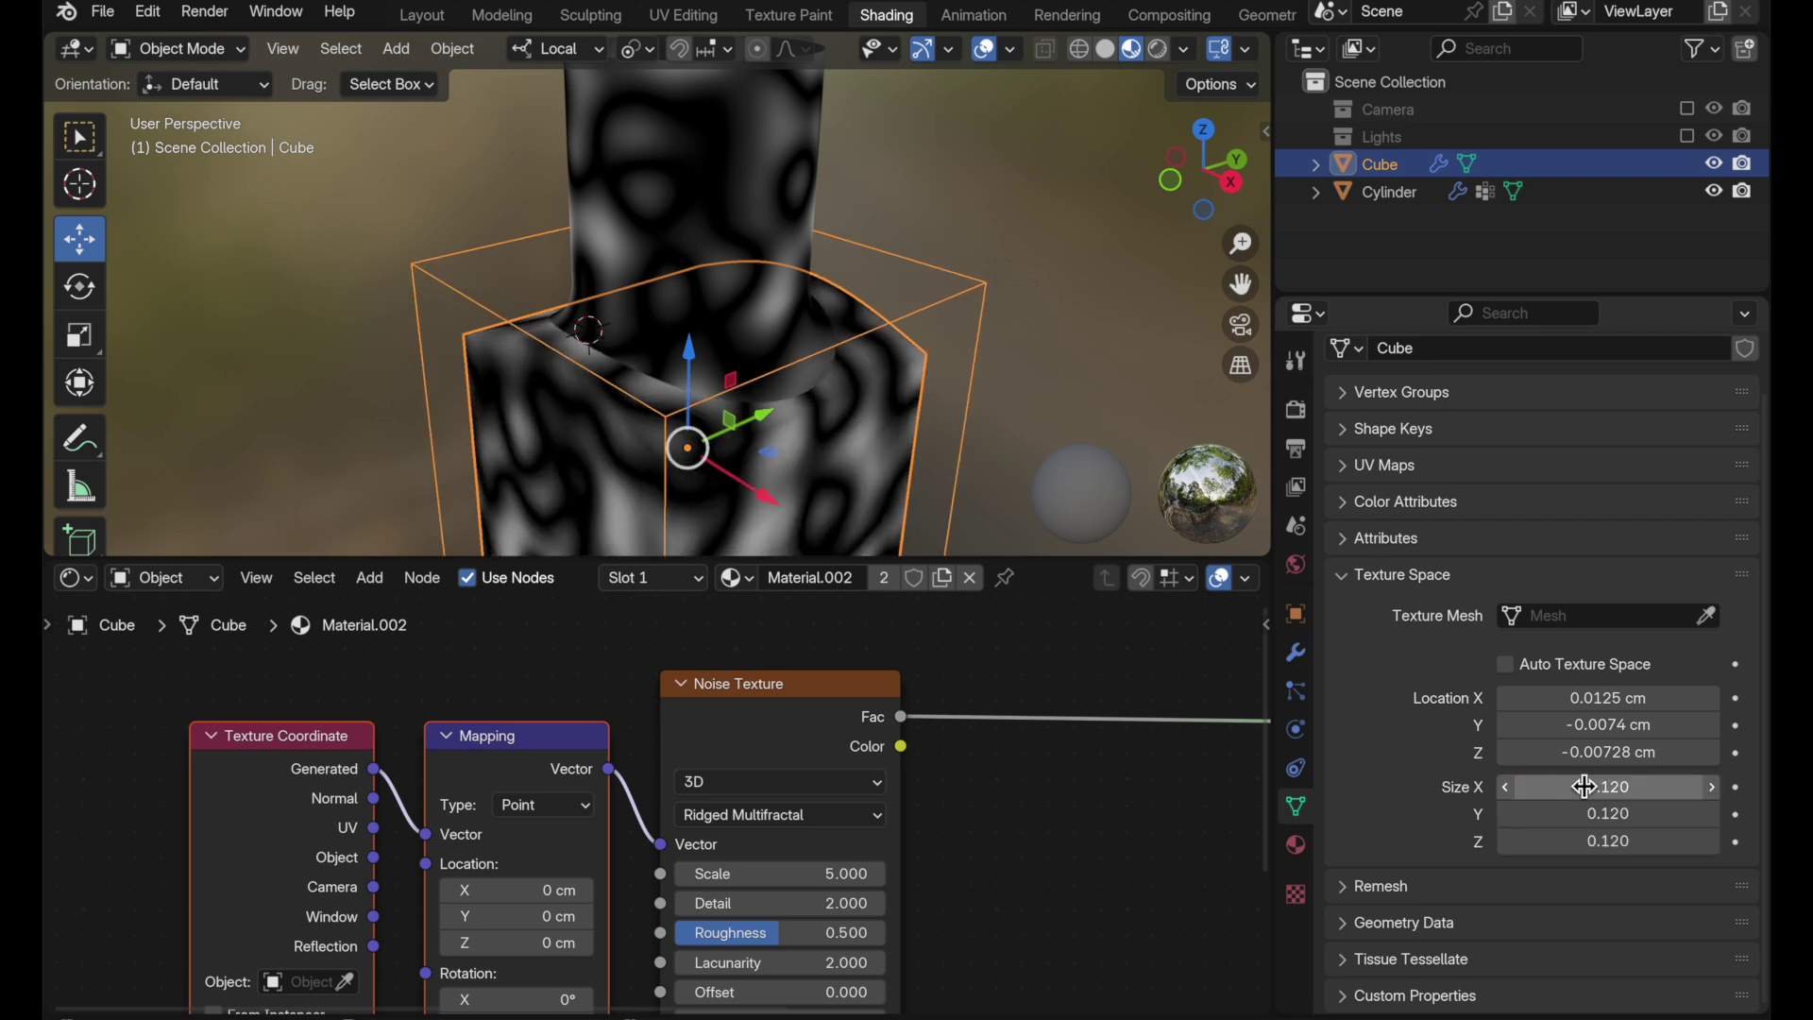
click(767, 219)
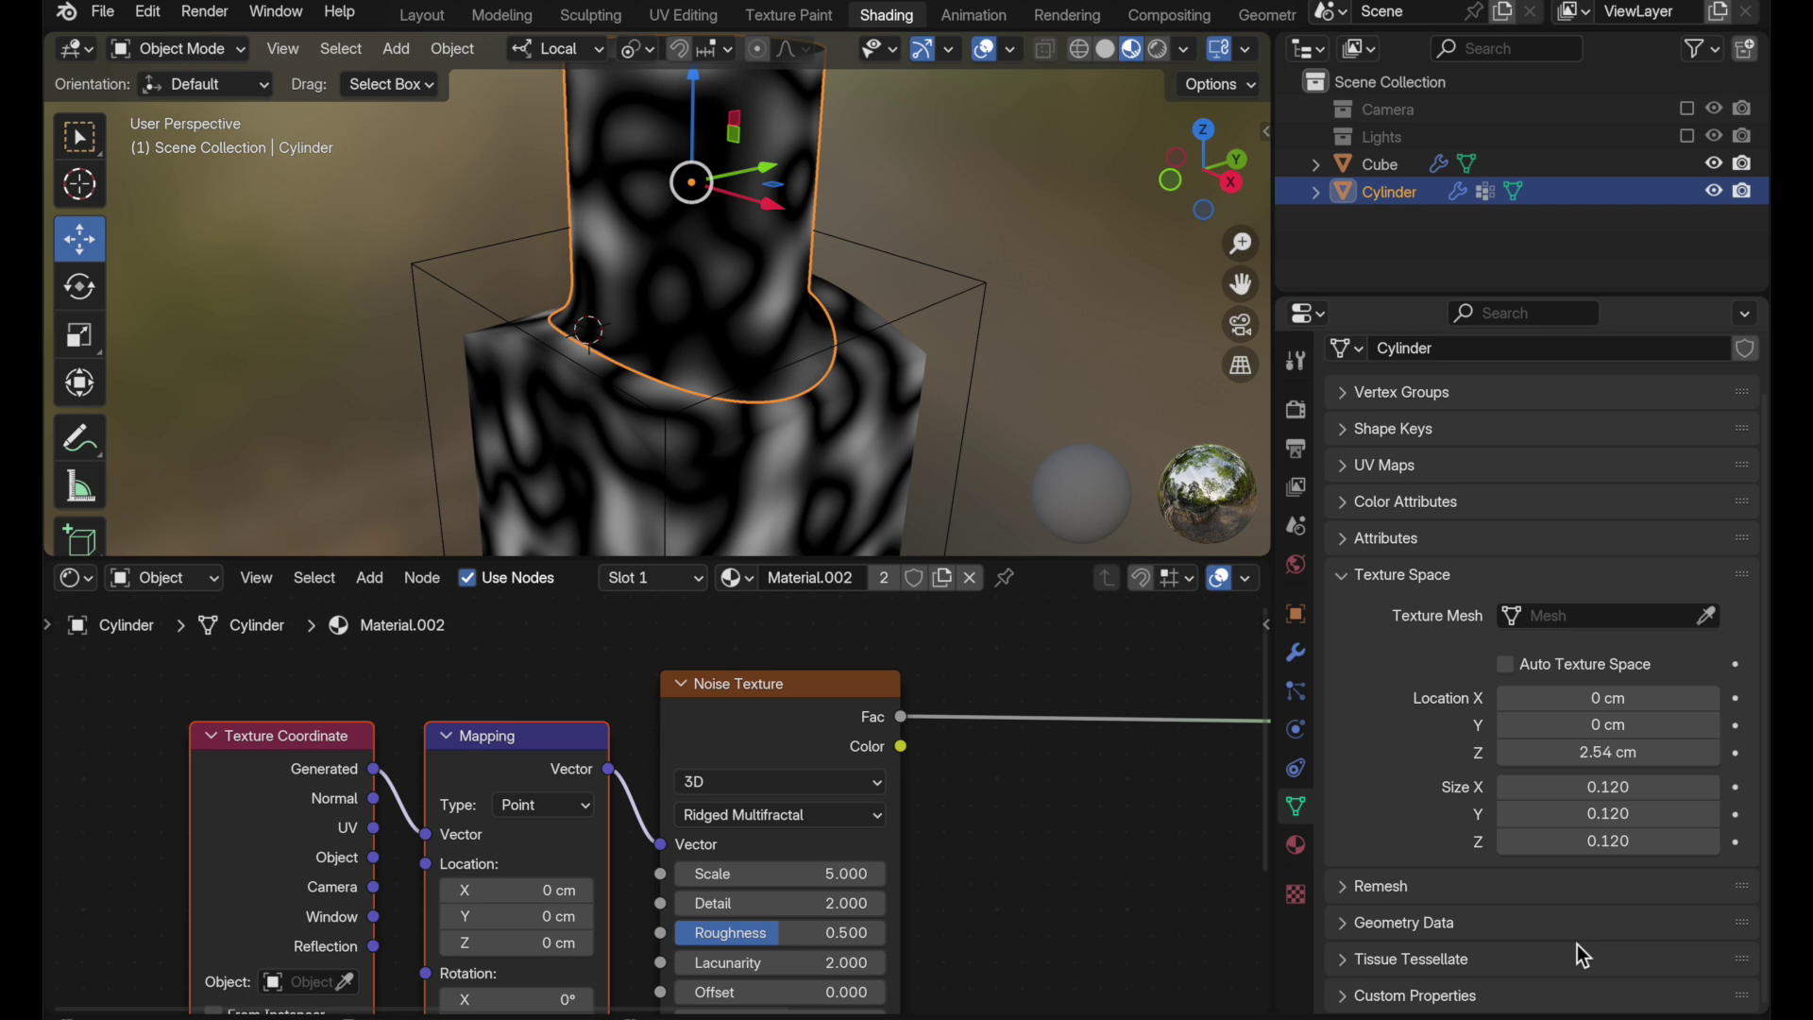
click(1034, 174)
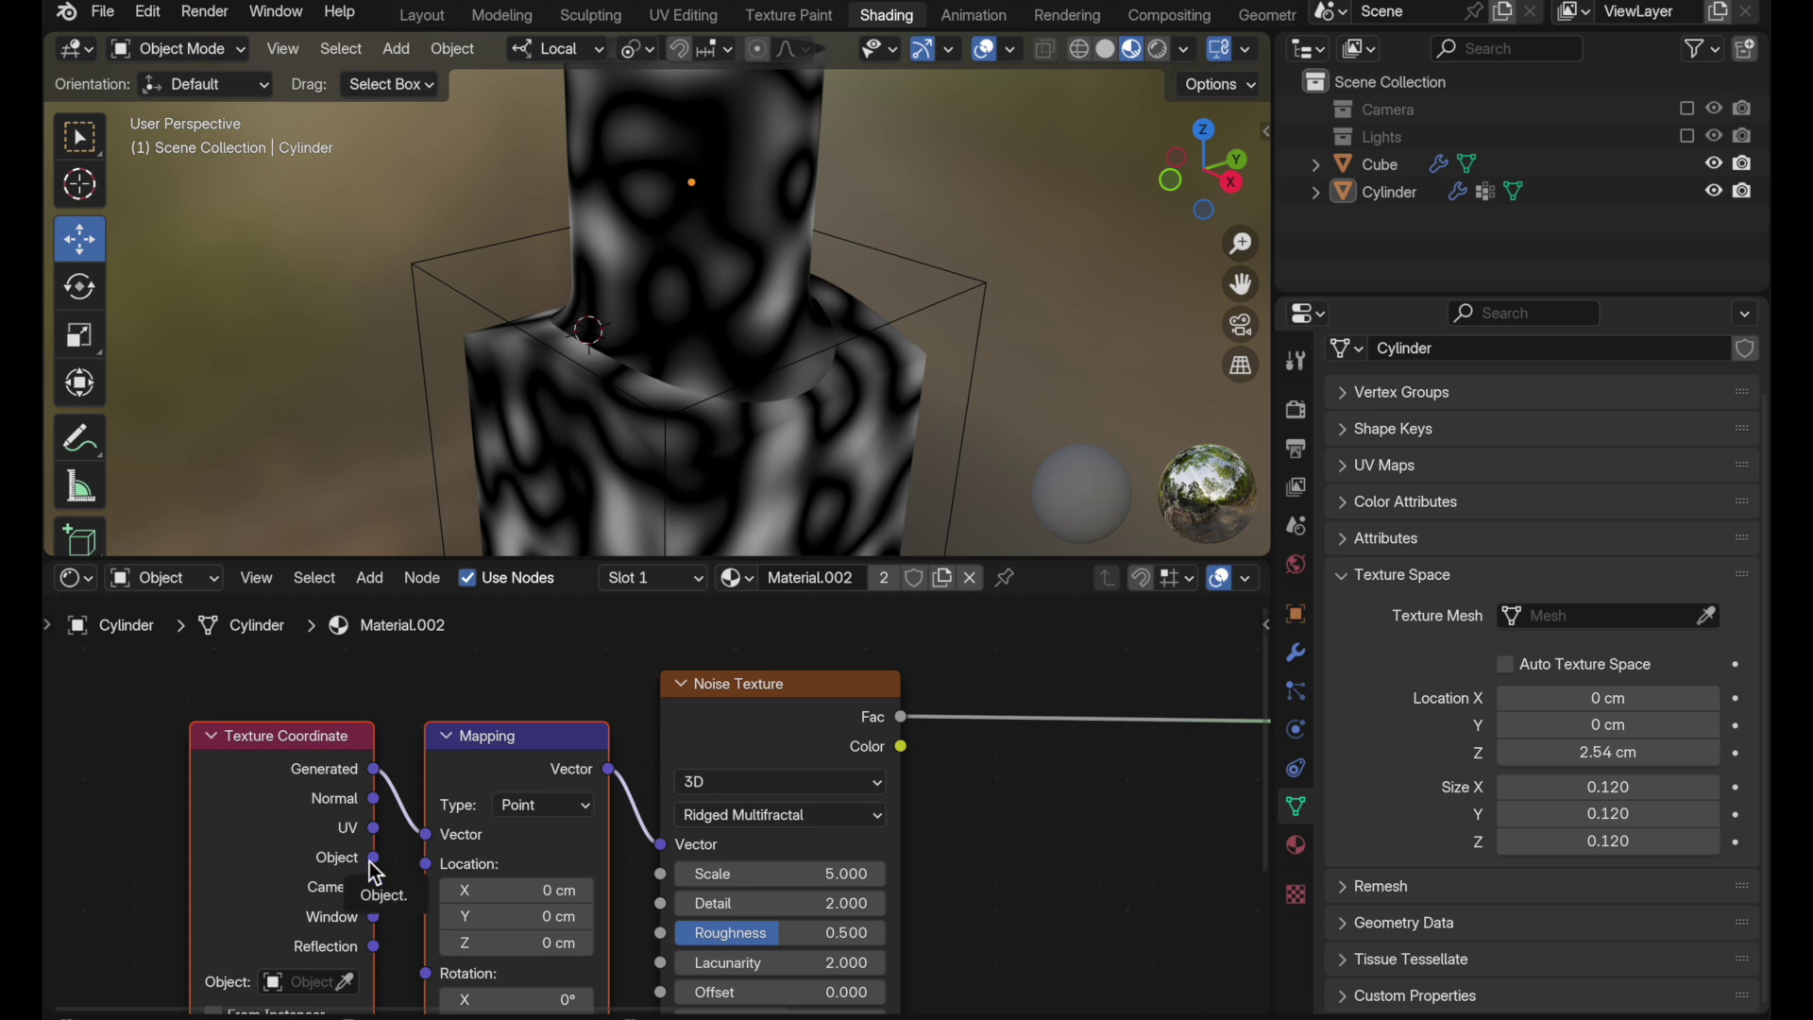
drag(371, 860, 425, 850)
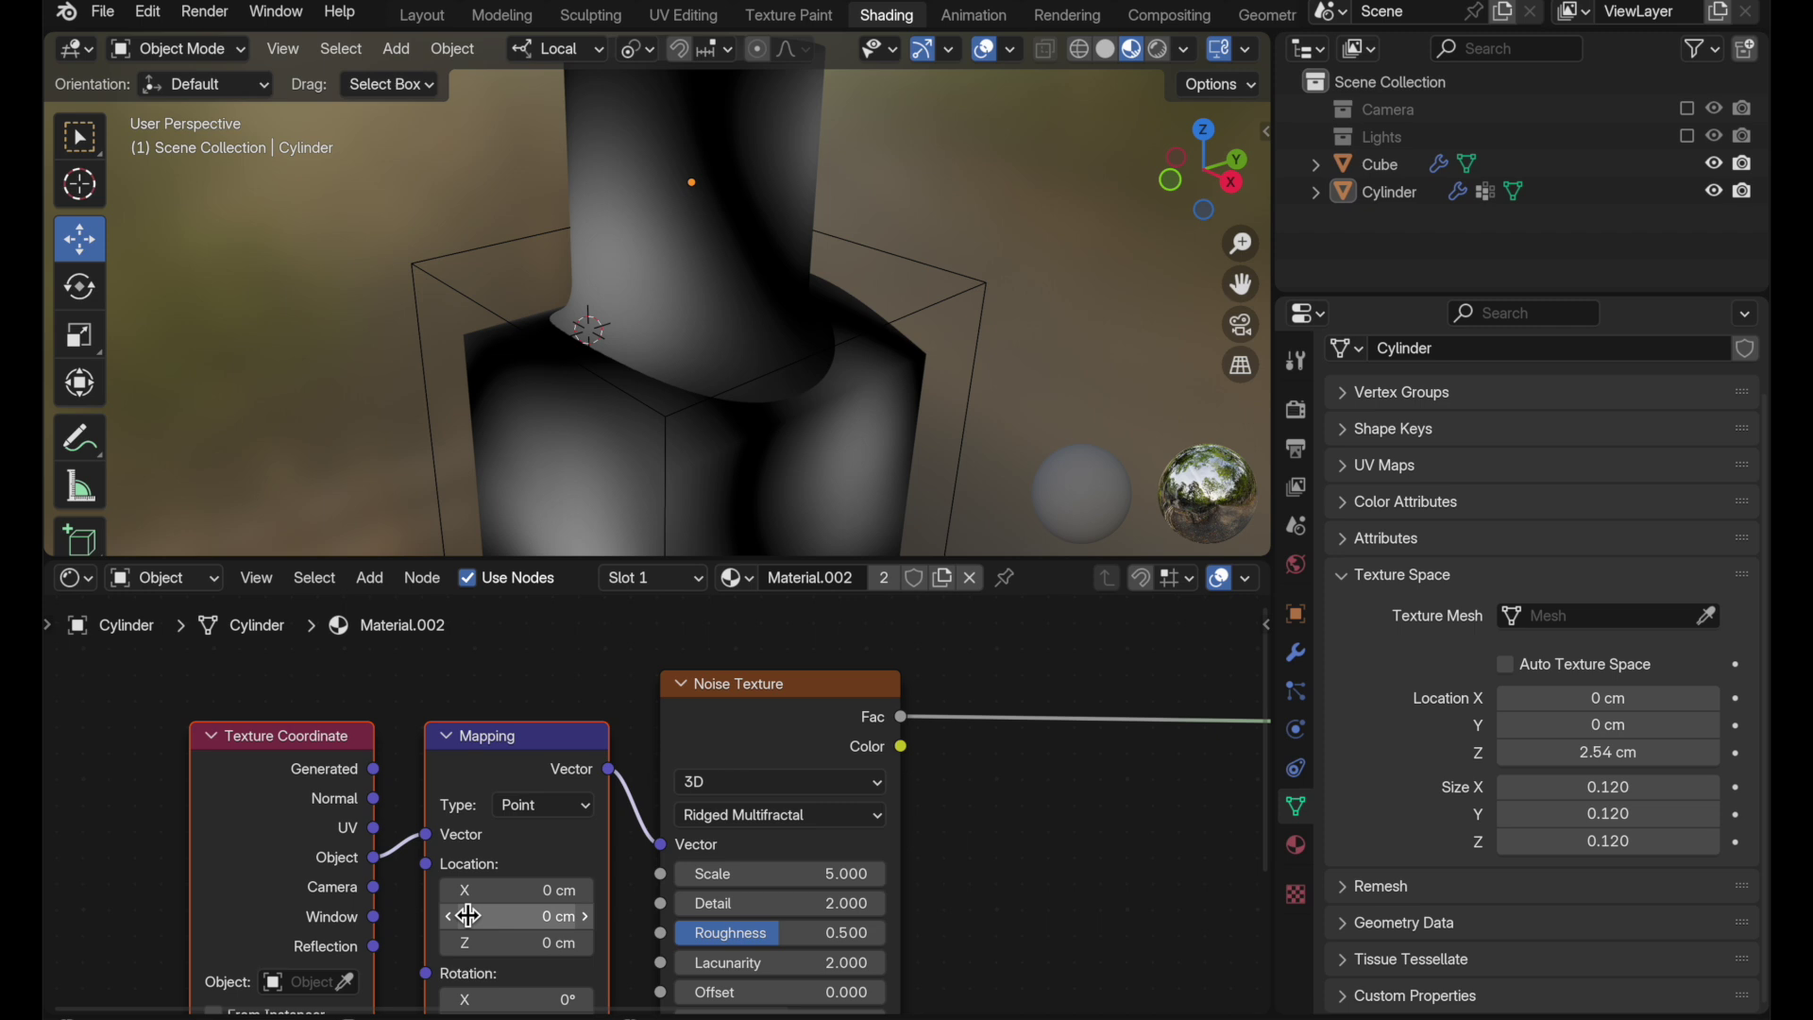
scroll(462, 908, down, 3)
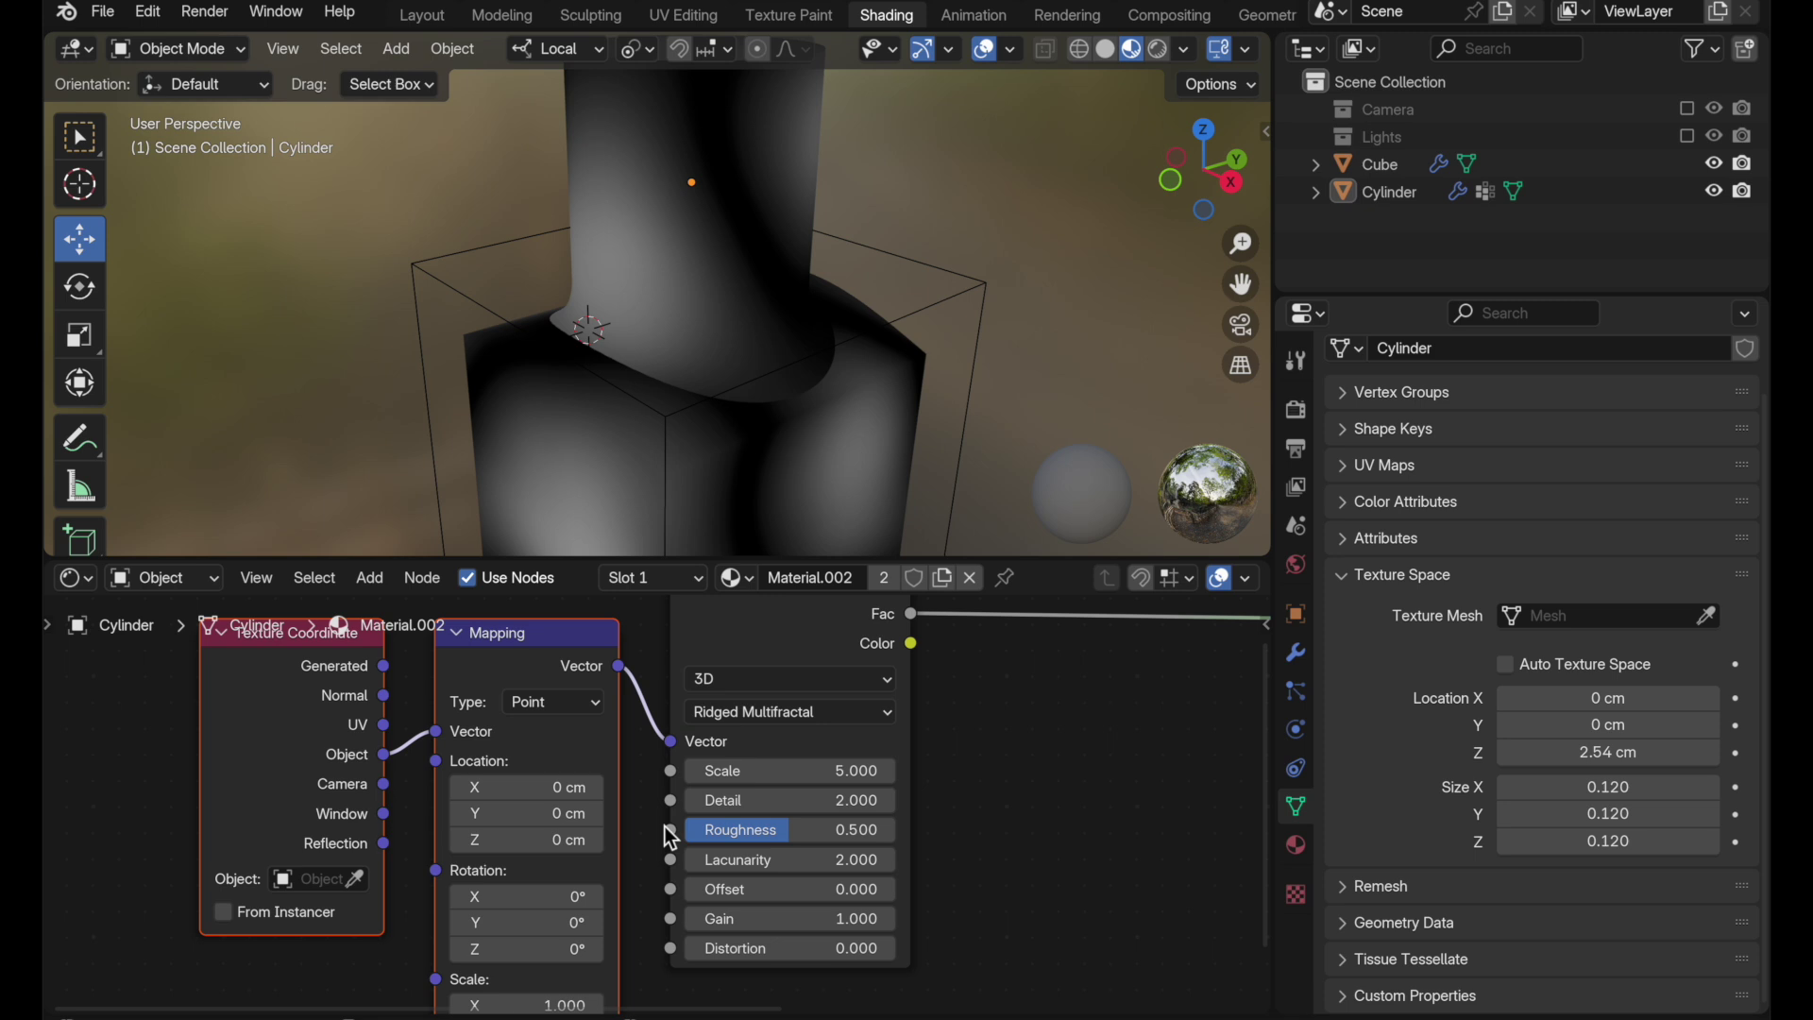
scroll(664, 825, down, 4)
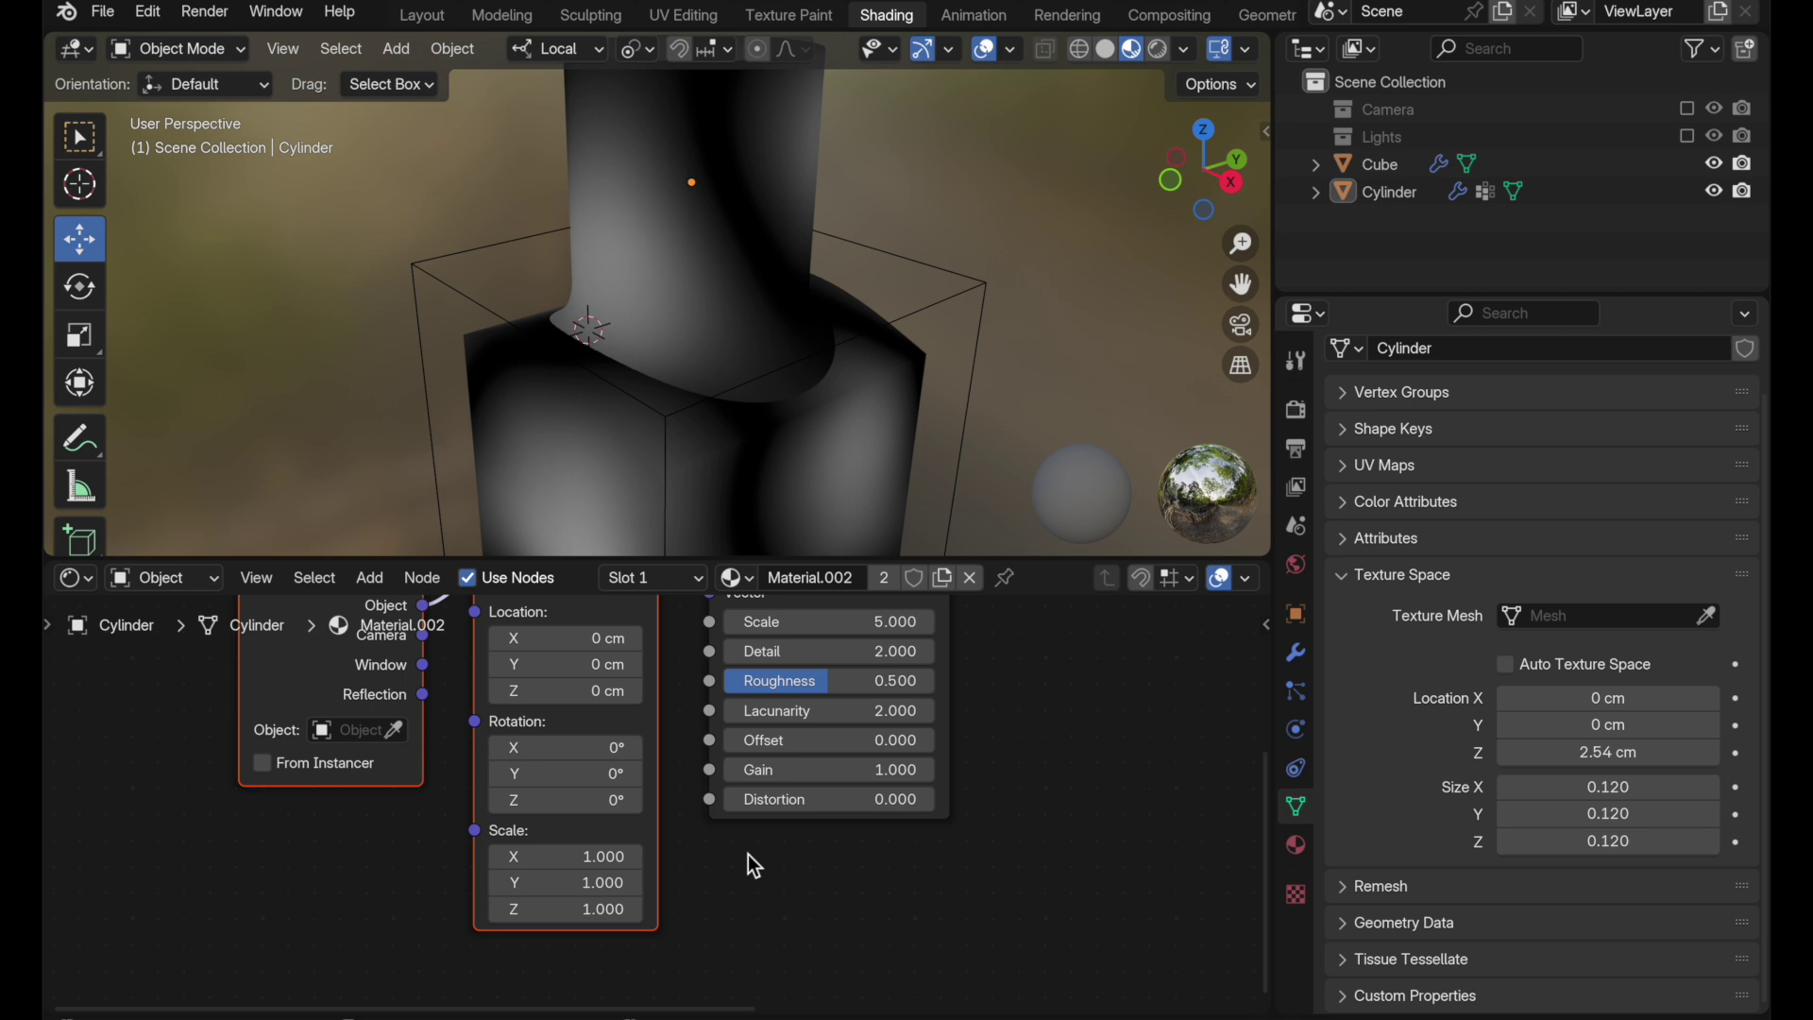
click(774, 145)
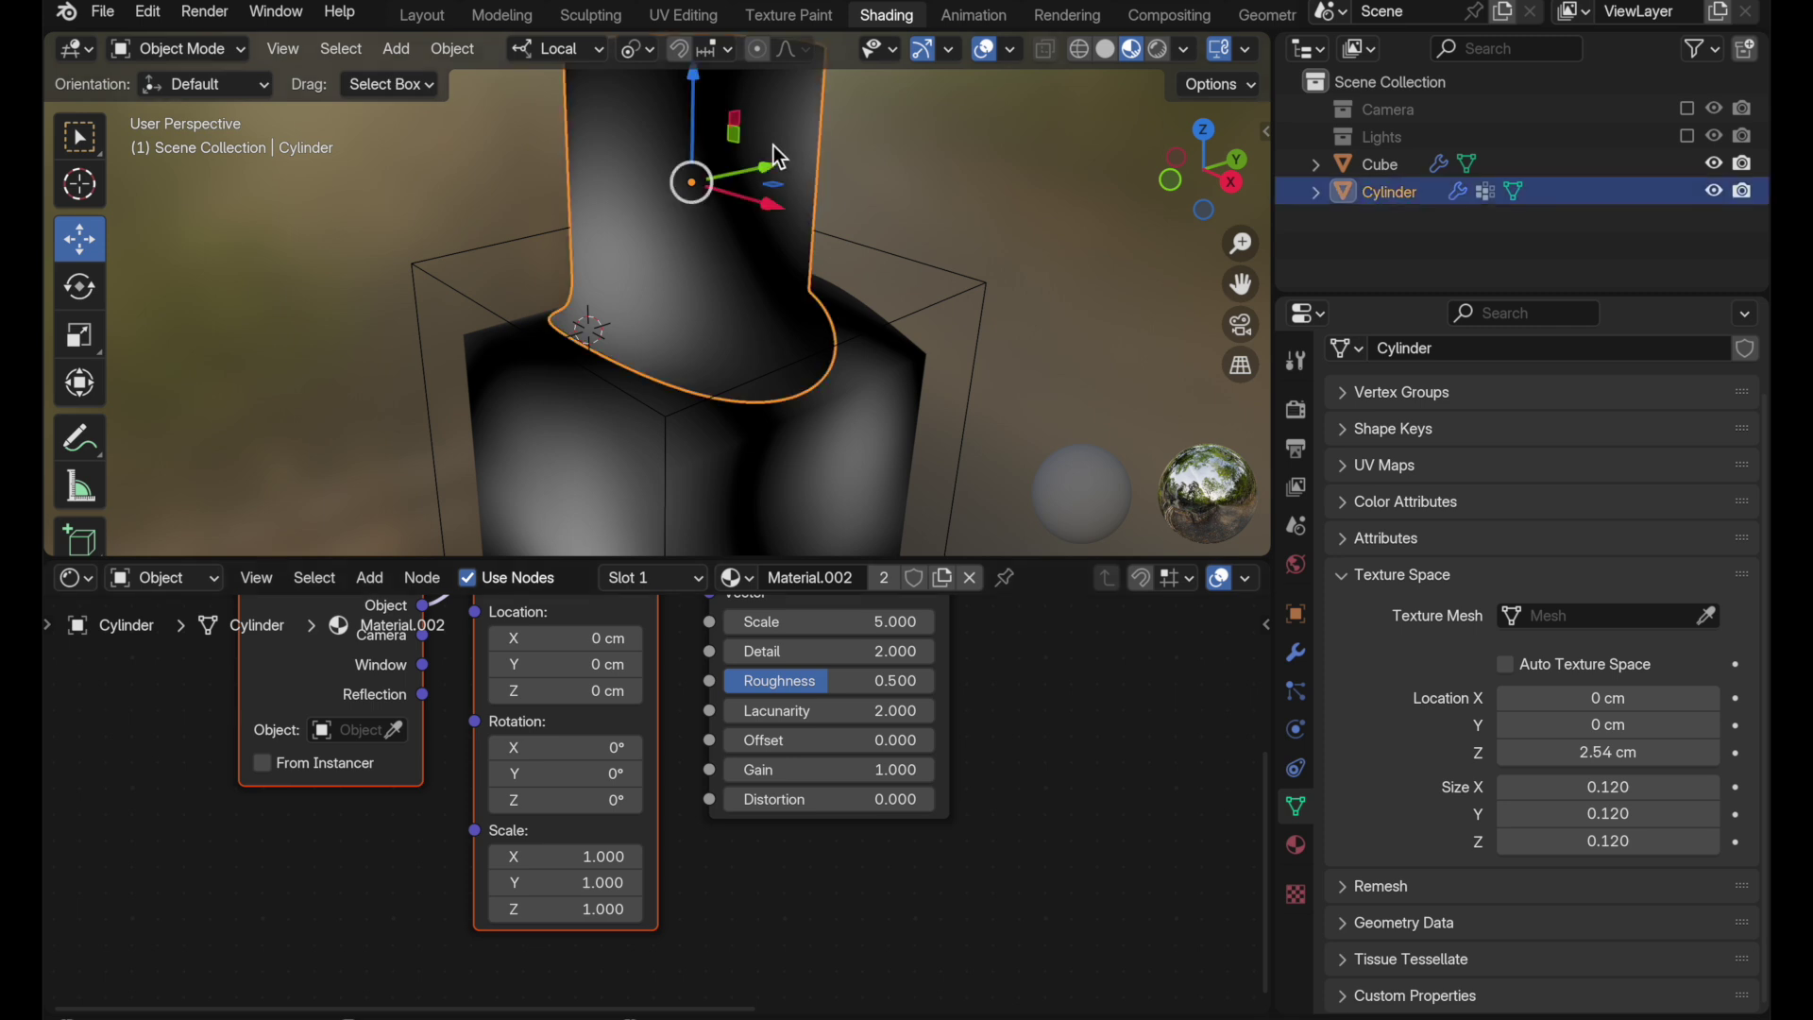
key(n)
scroll(1083, 368, down, 4)
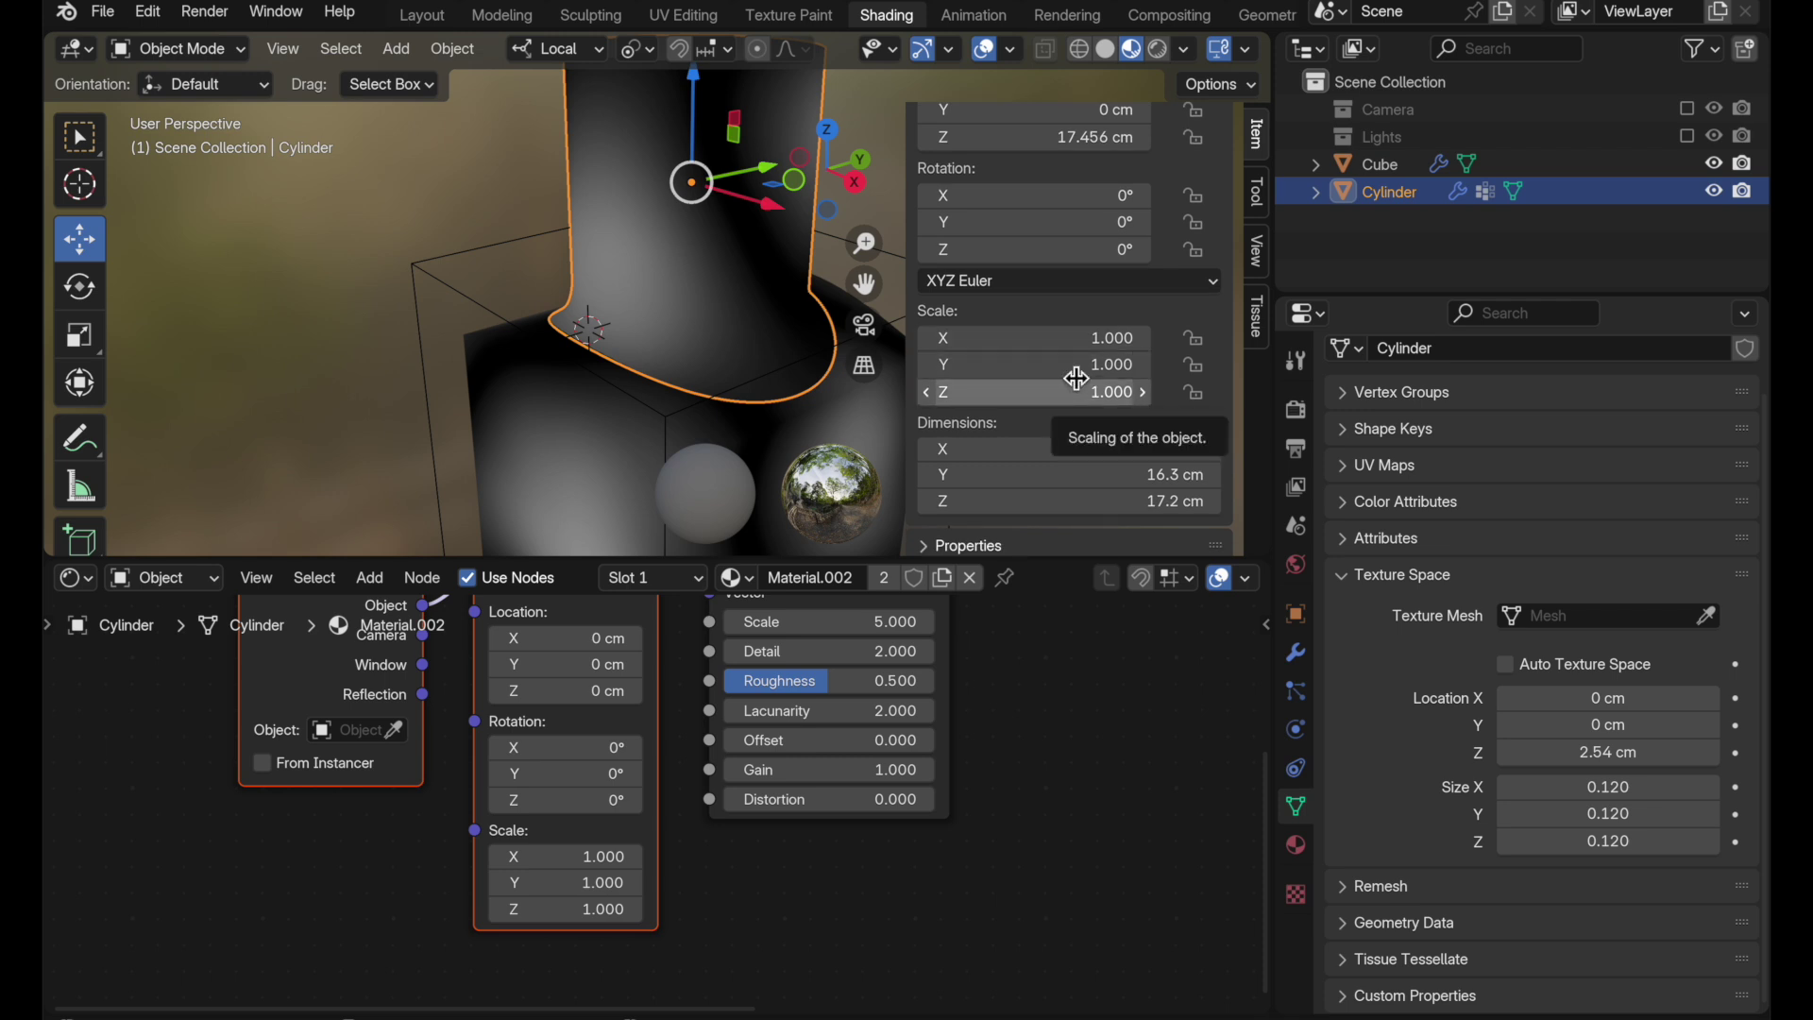
click(642, 427)
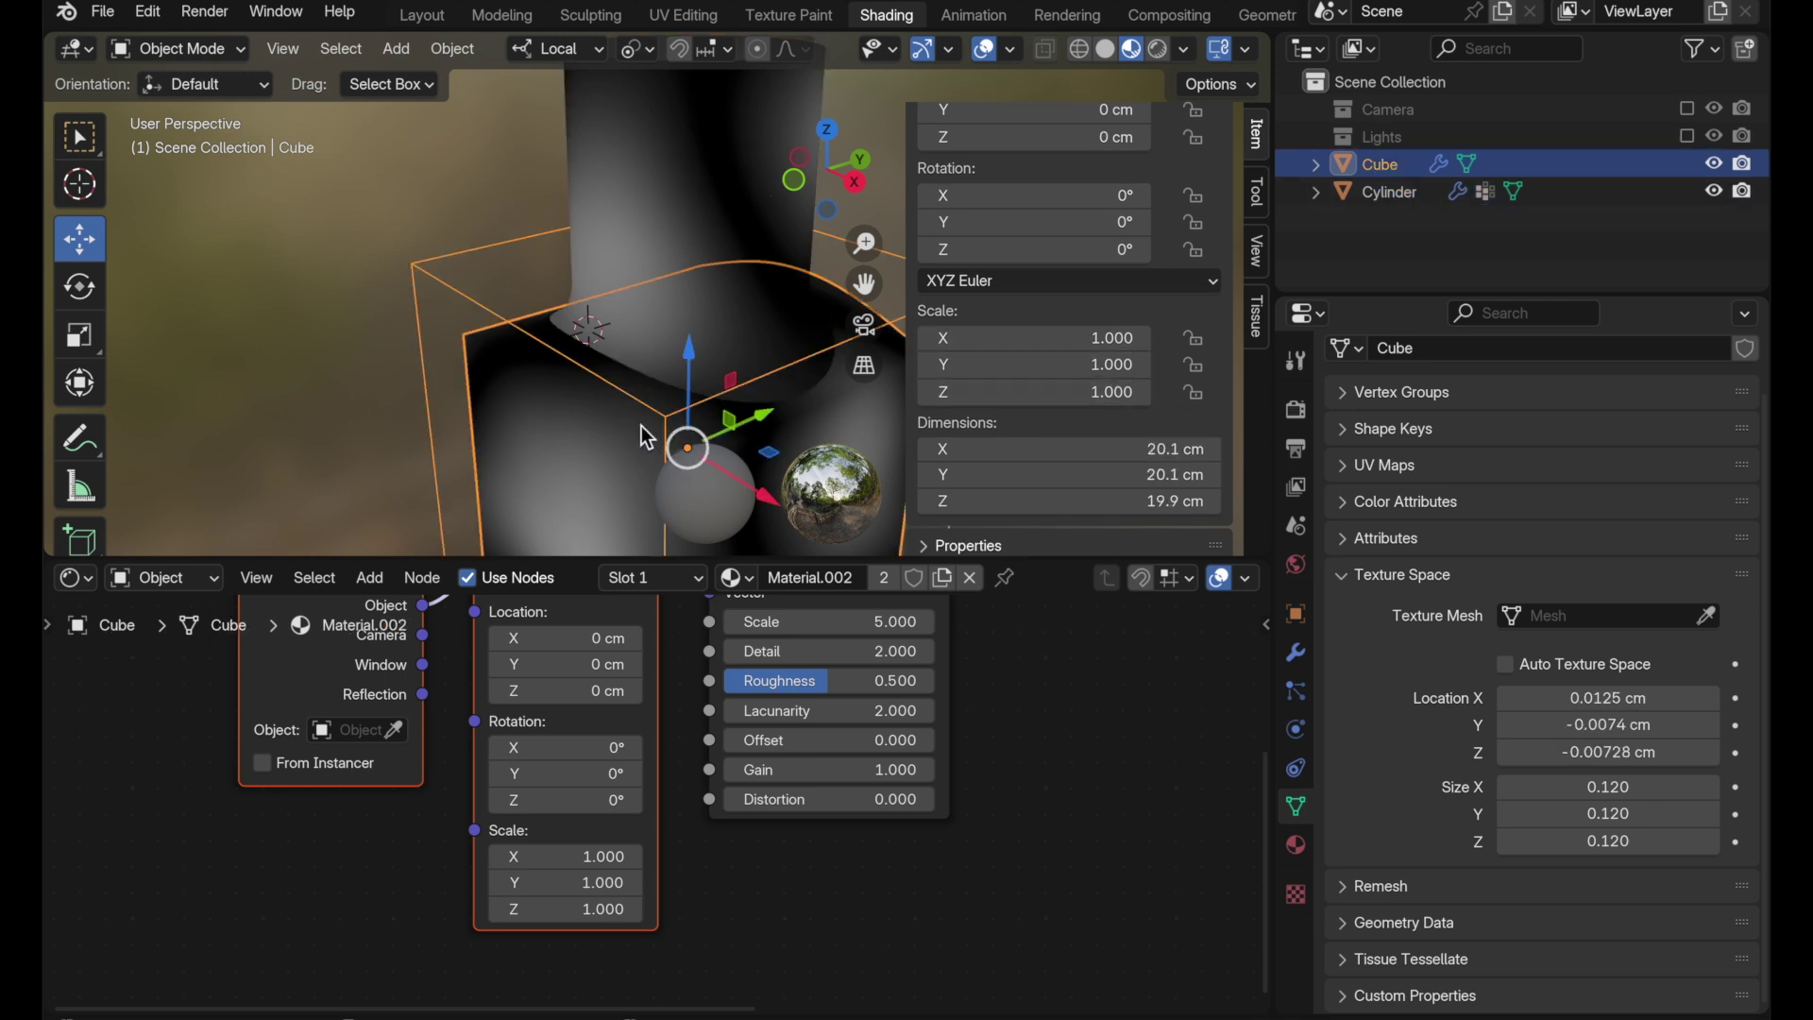
click(625, 253)
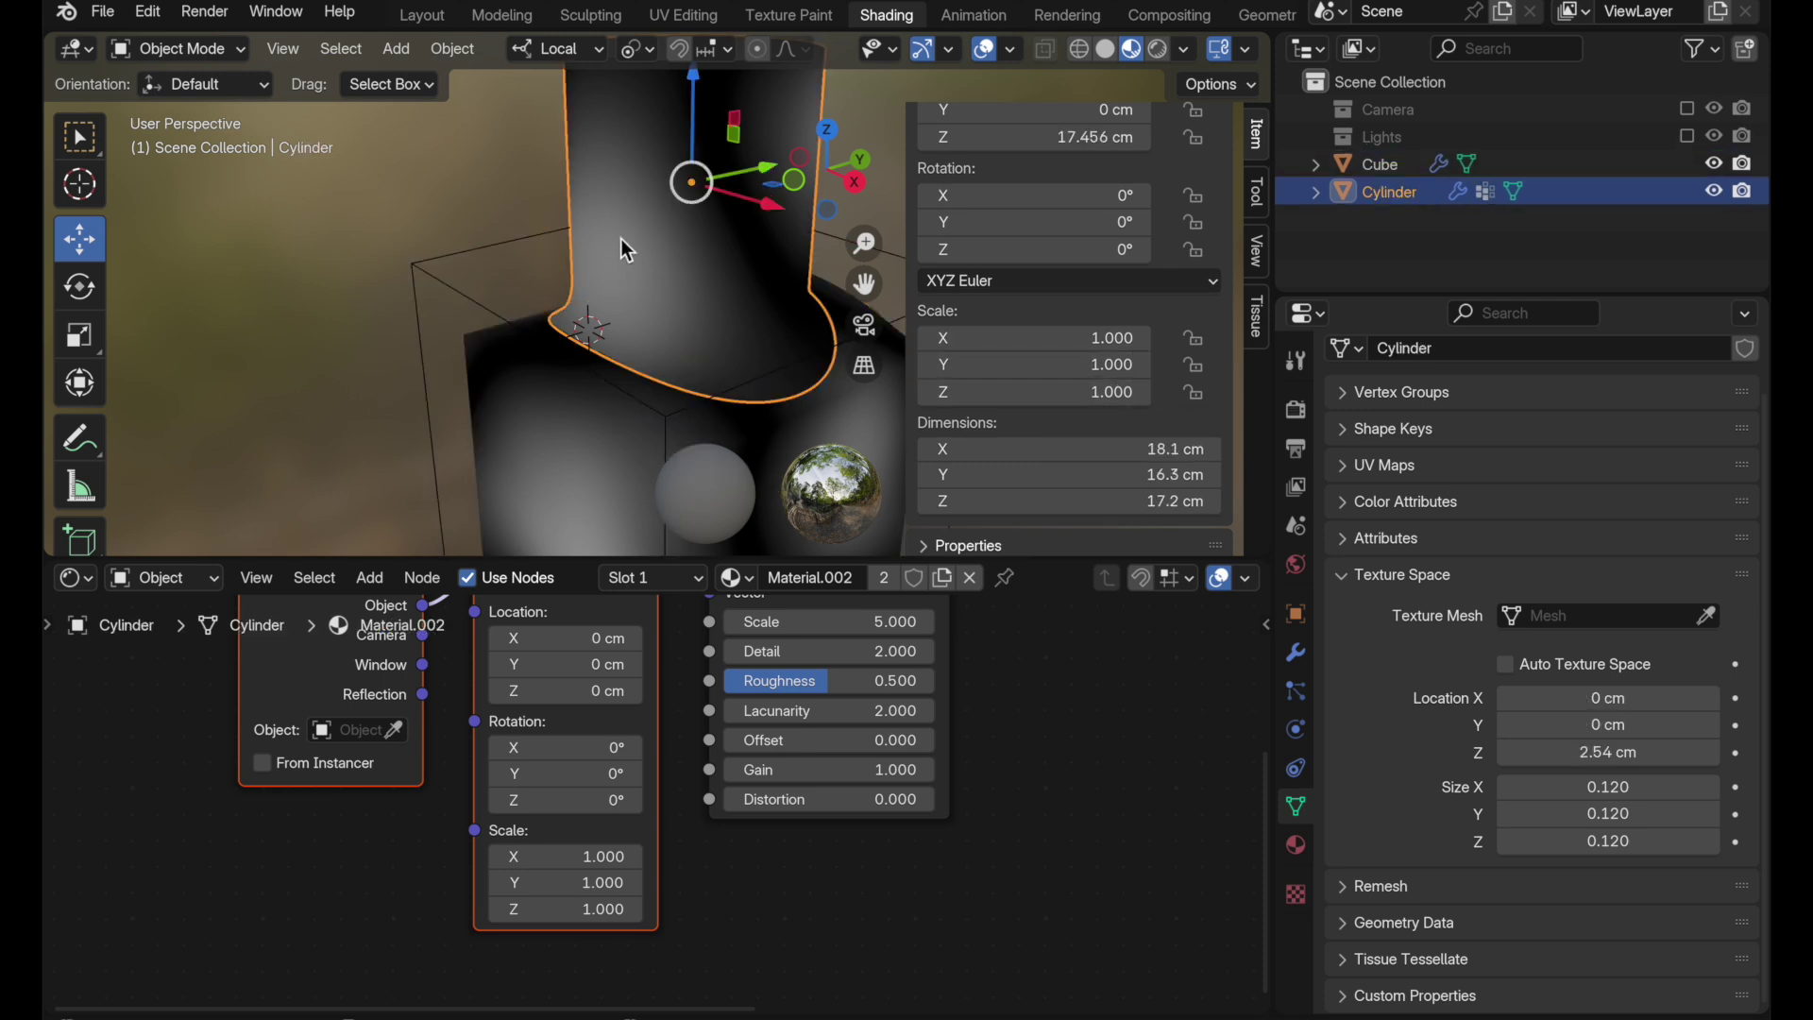
click(594, 447)
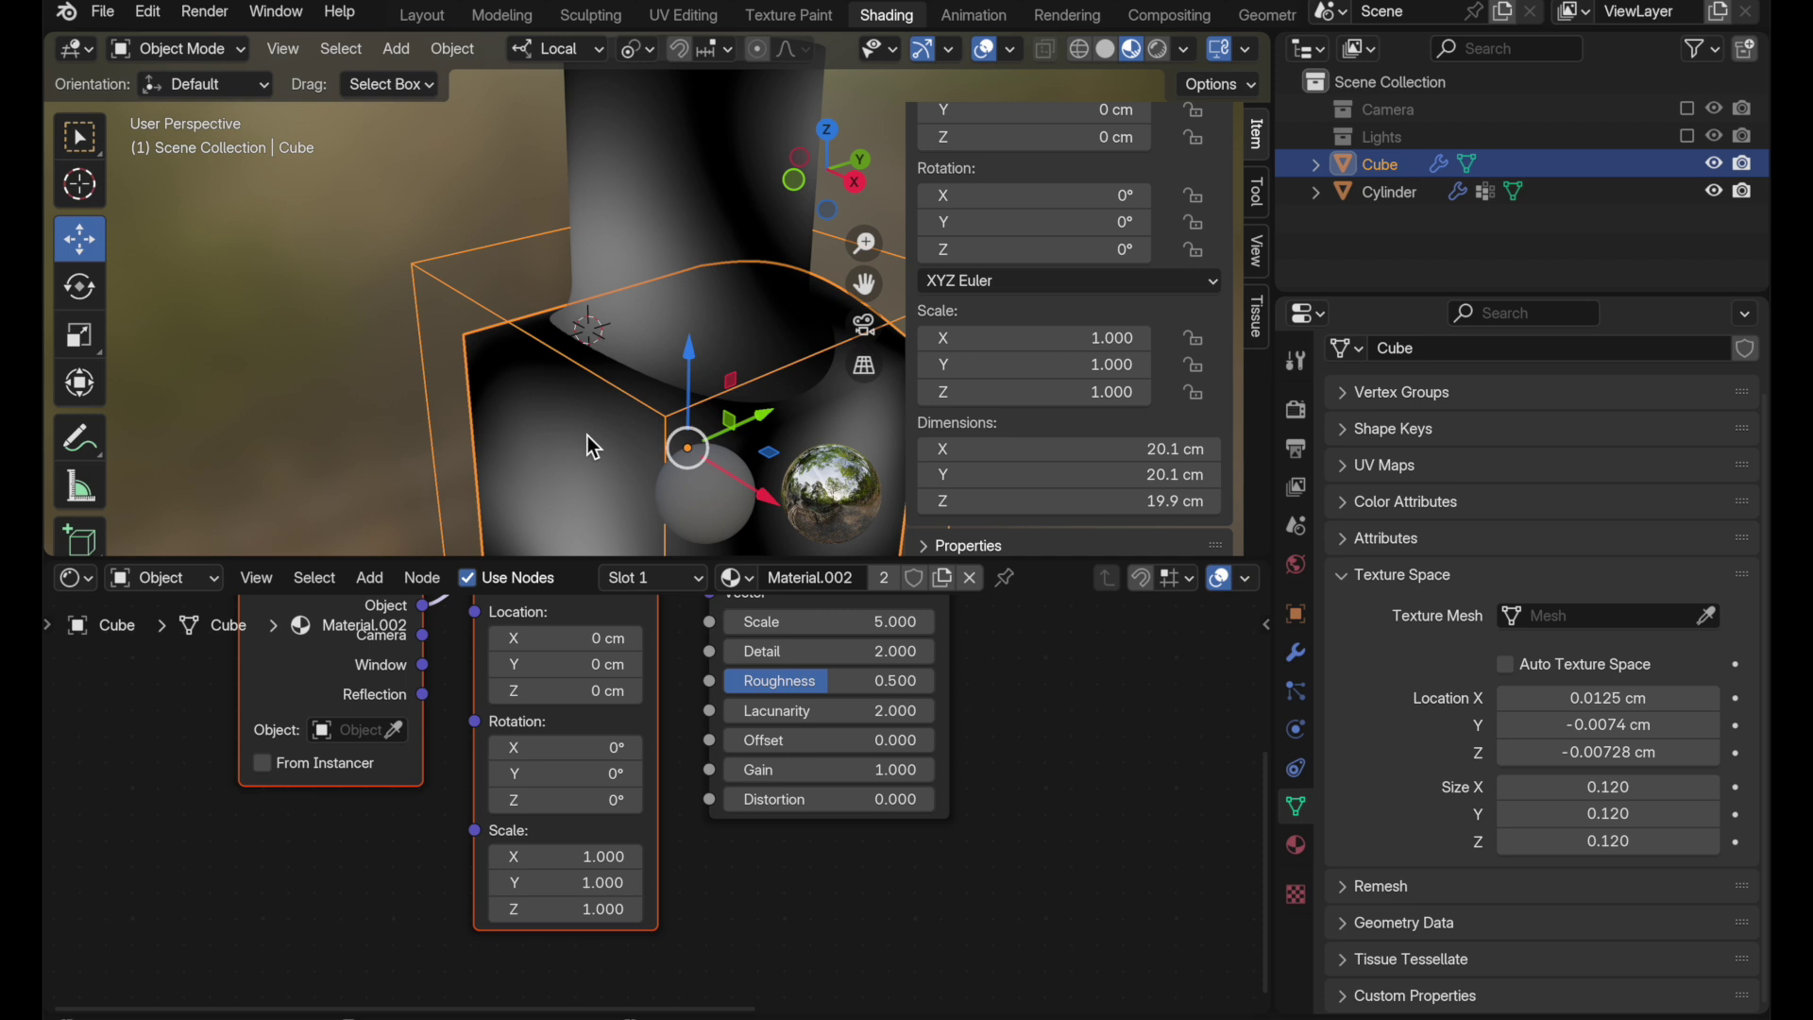
- Set the Mapping node's X, Y and Z scale to 10 and inspect the finer noise on cube and cylinder
shift+middle_drag(593, 440, 482, 413)
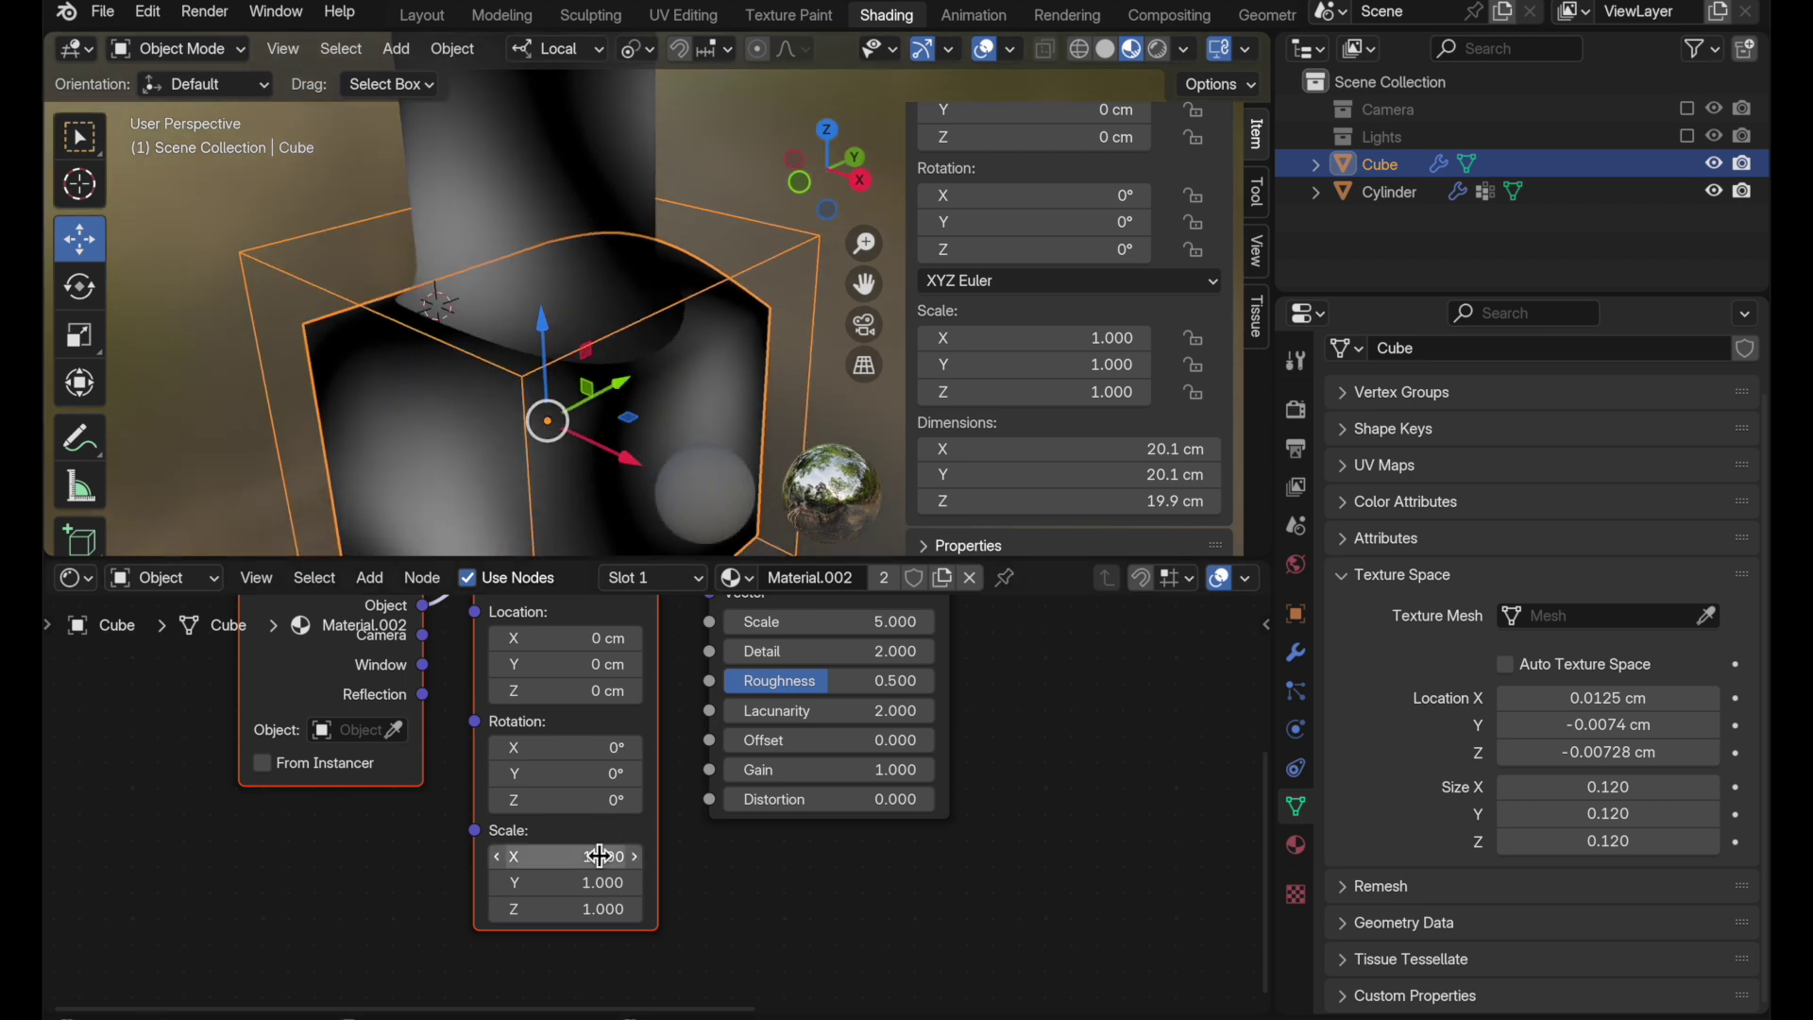
drag(593, 856, 593, 908)
text(10)
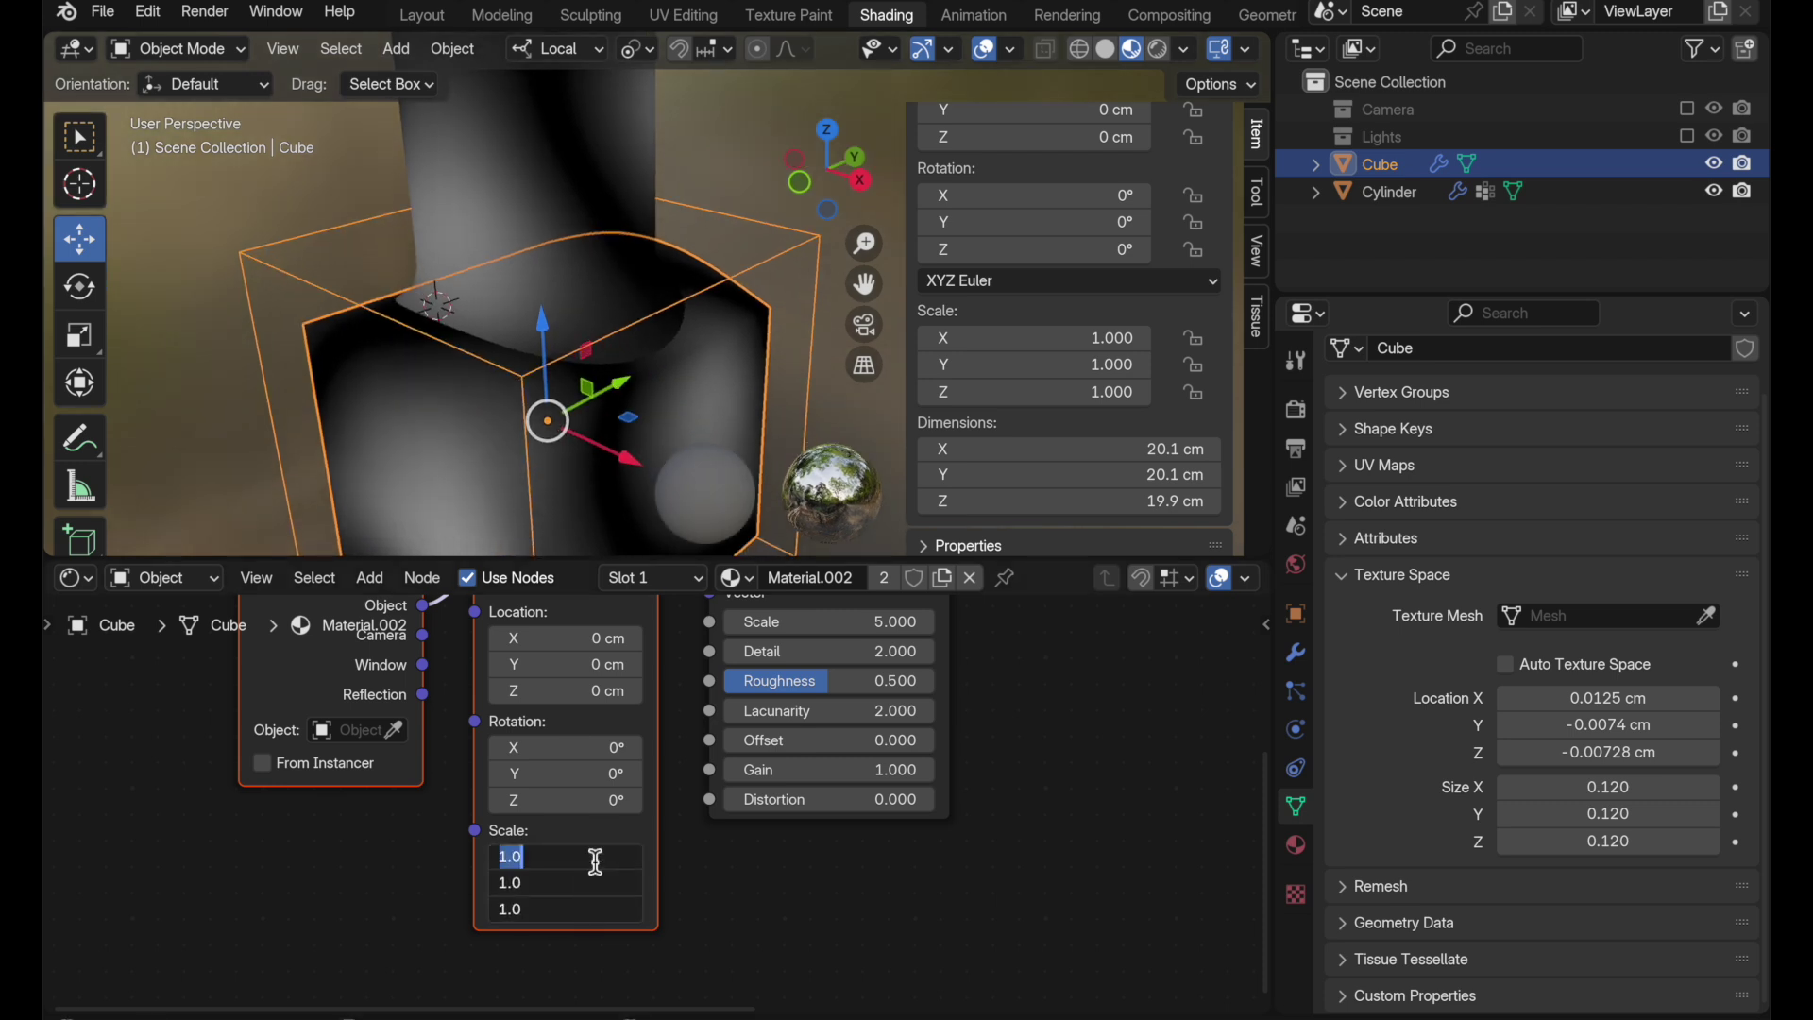
key(Return)
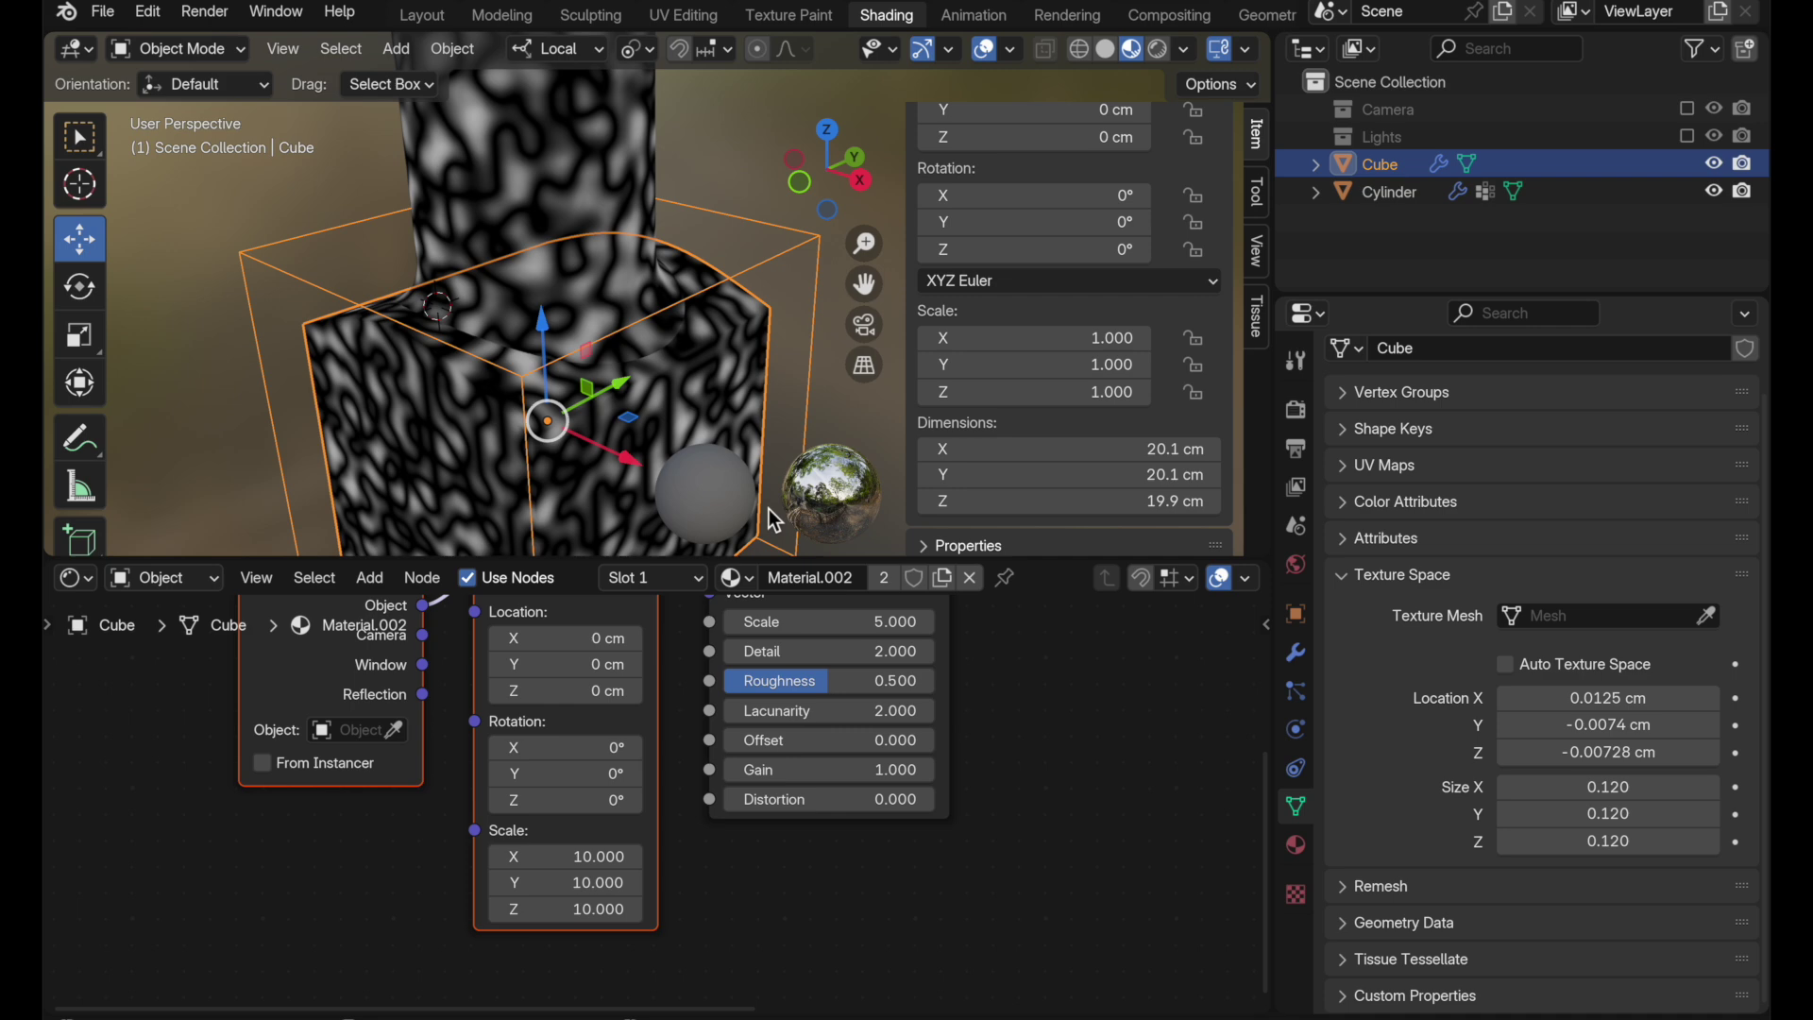
click(696, 149)
scroll(609, 293, up, 6)
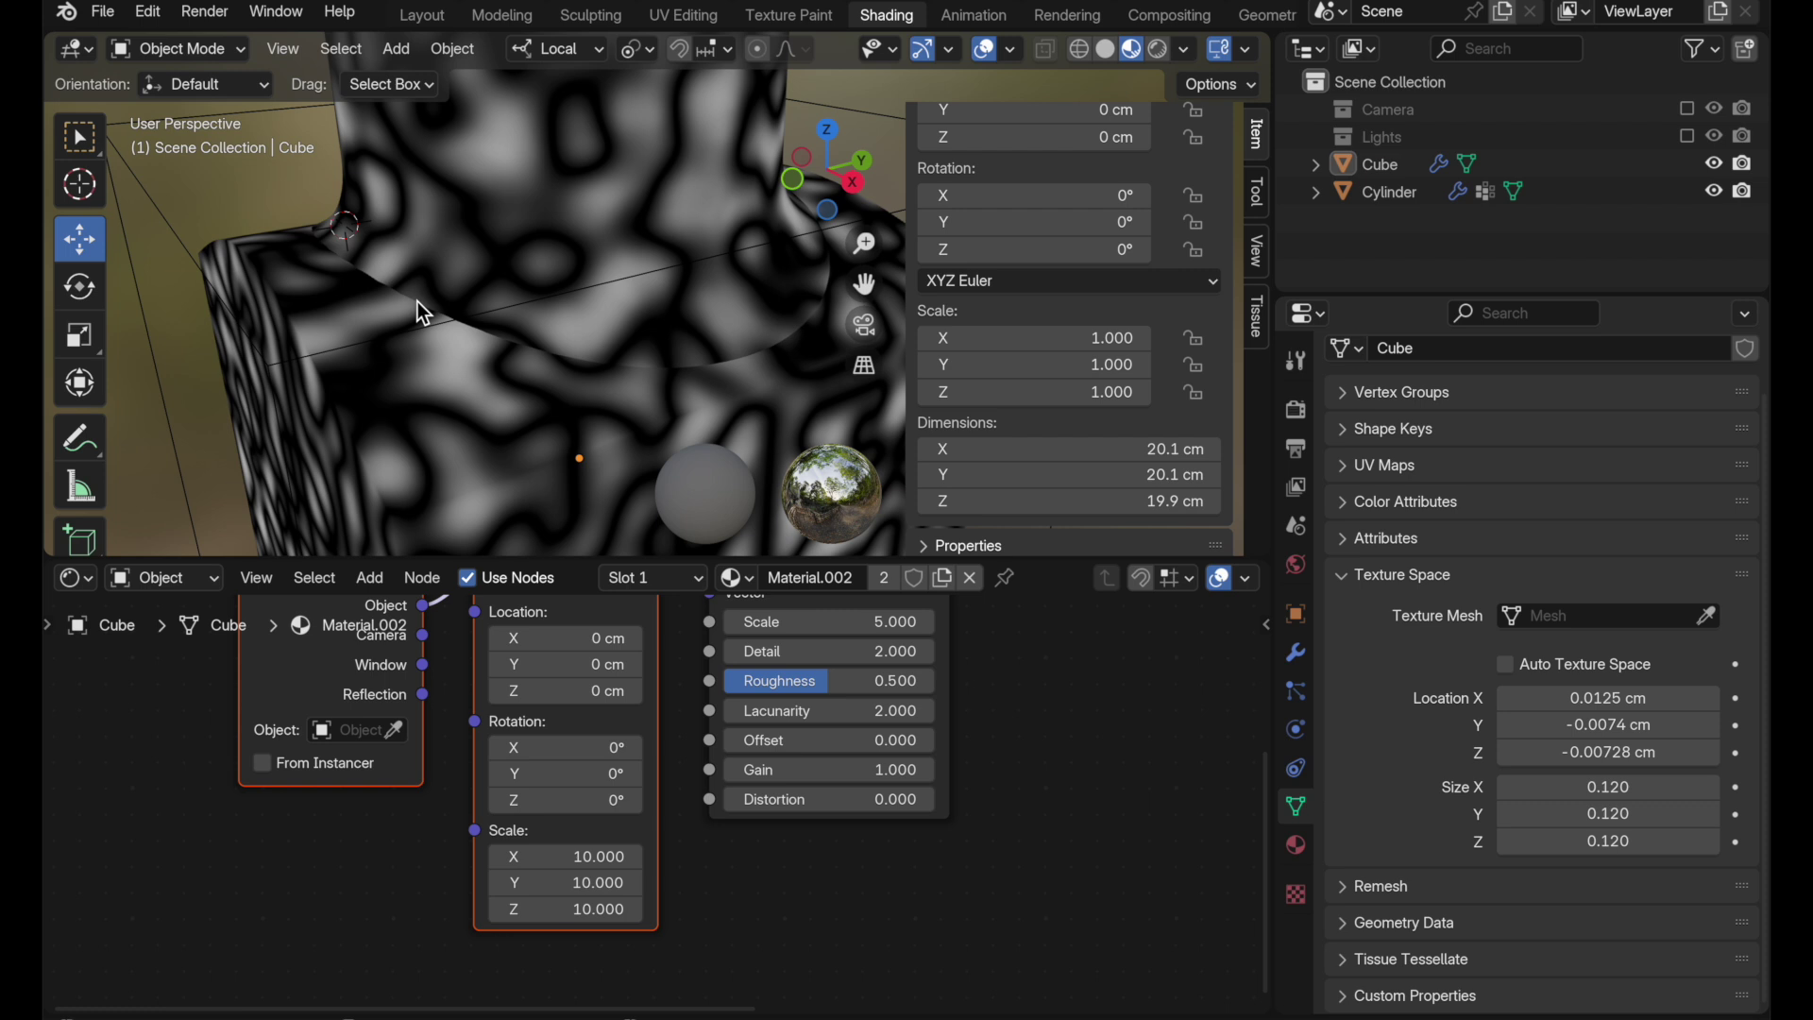
scroll(491, 292, down, 5)
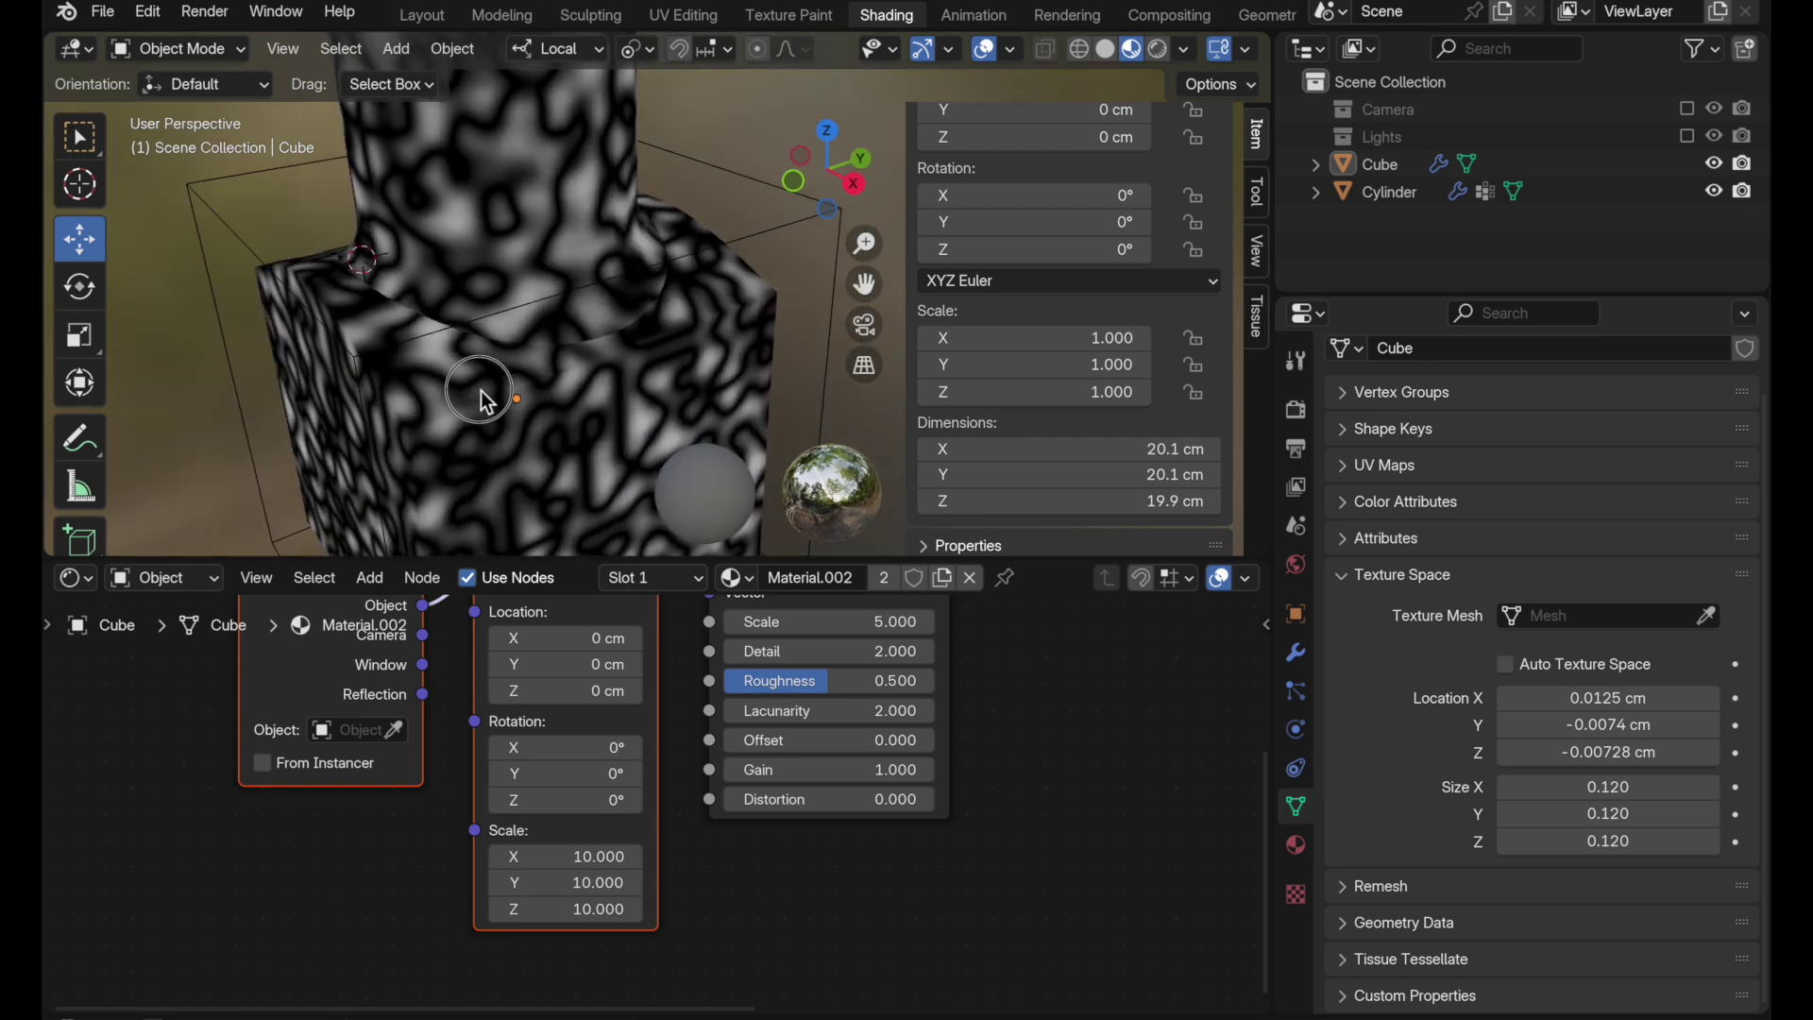
click(539, 193)
click(563, 505)
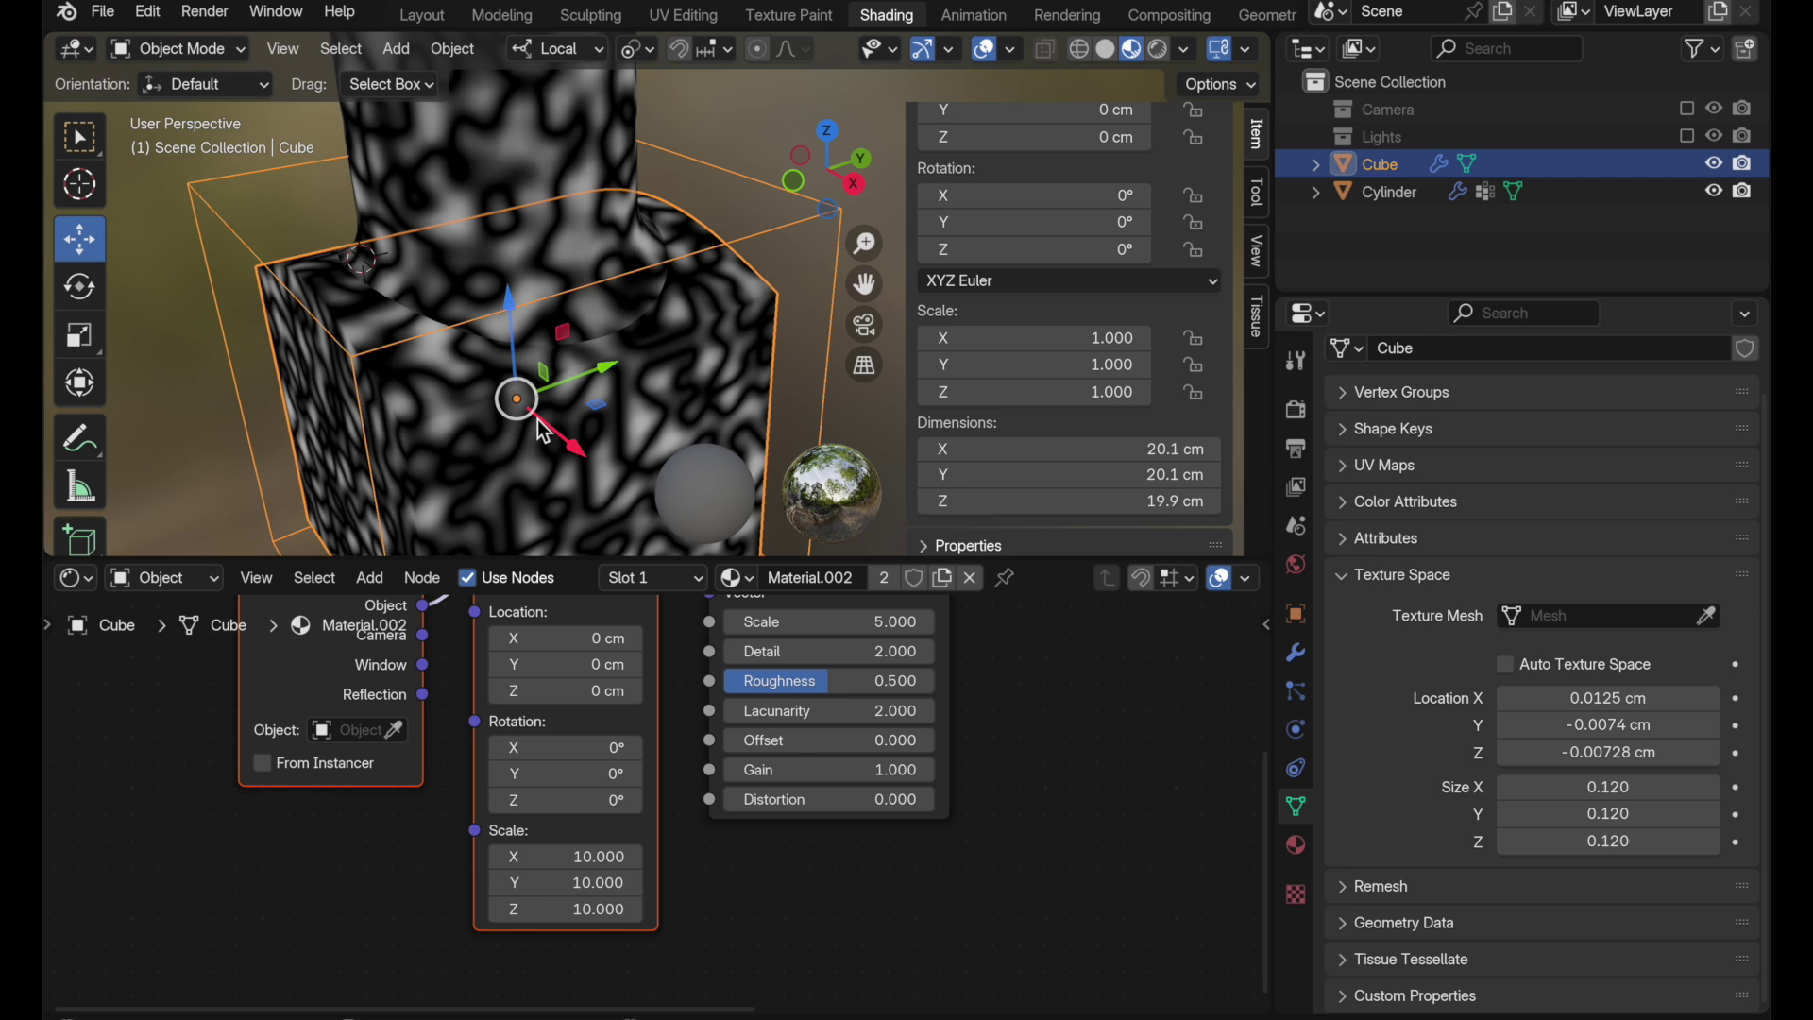
middle_drag(519, 398, 567, 454)
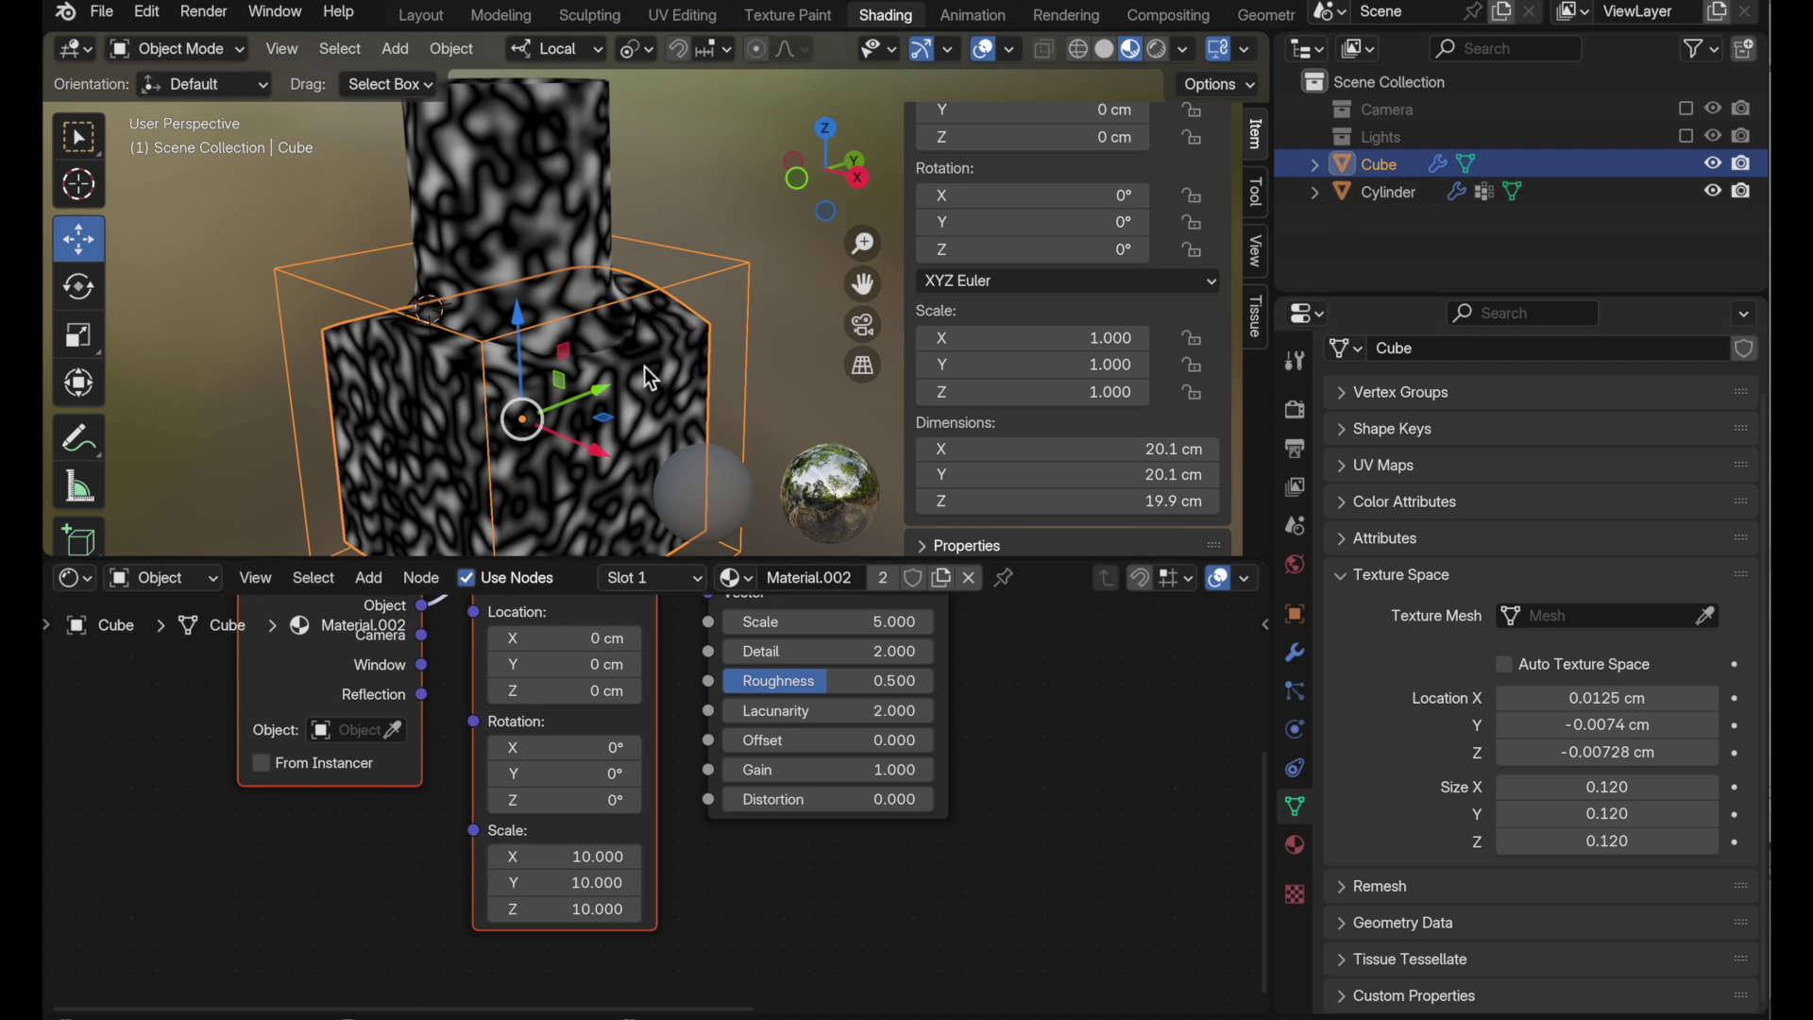
- Add a plain-axes Empty at the cube's origin and name it 'Cube & Cylinder'
key(shift+s)
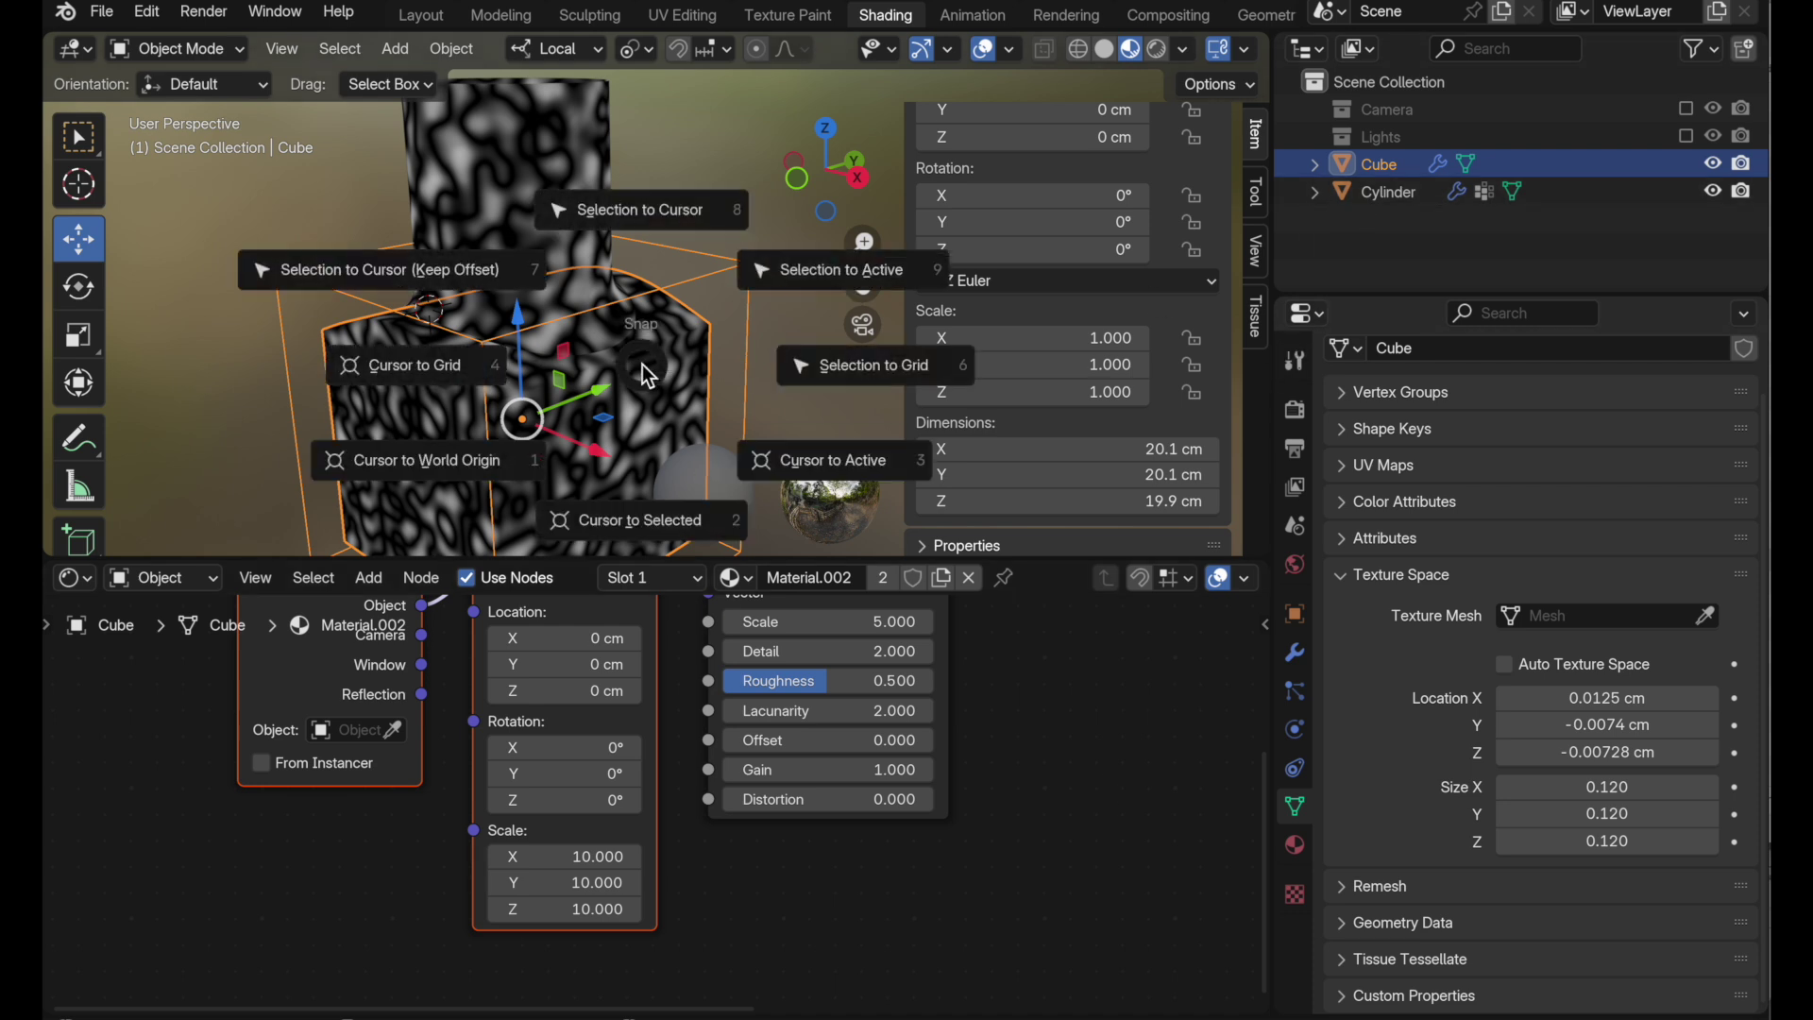
click(648, 529)
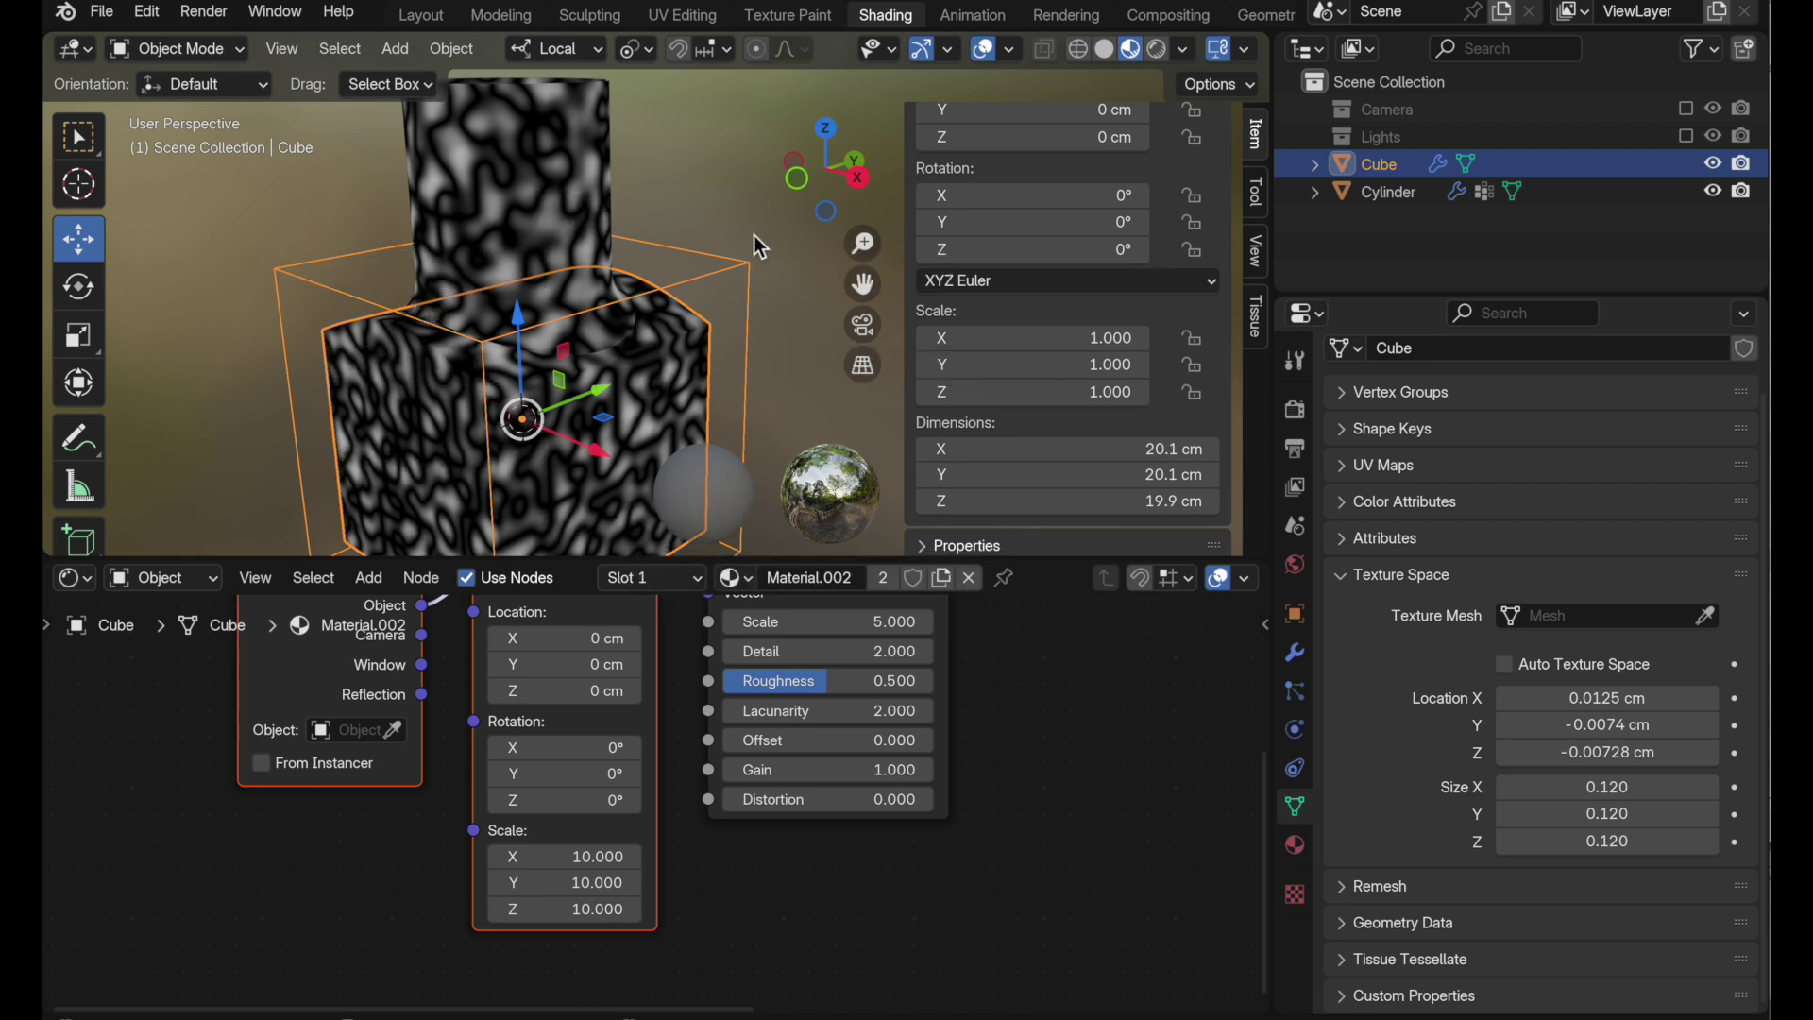
key(shift+a)
mouse_move(756, 537)
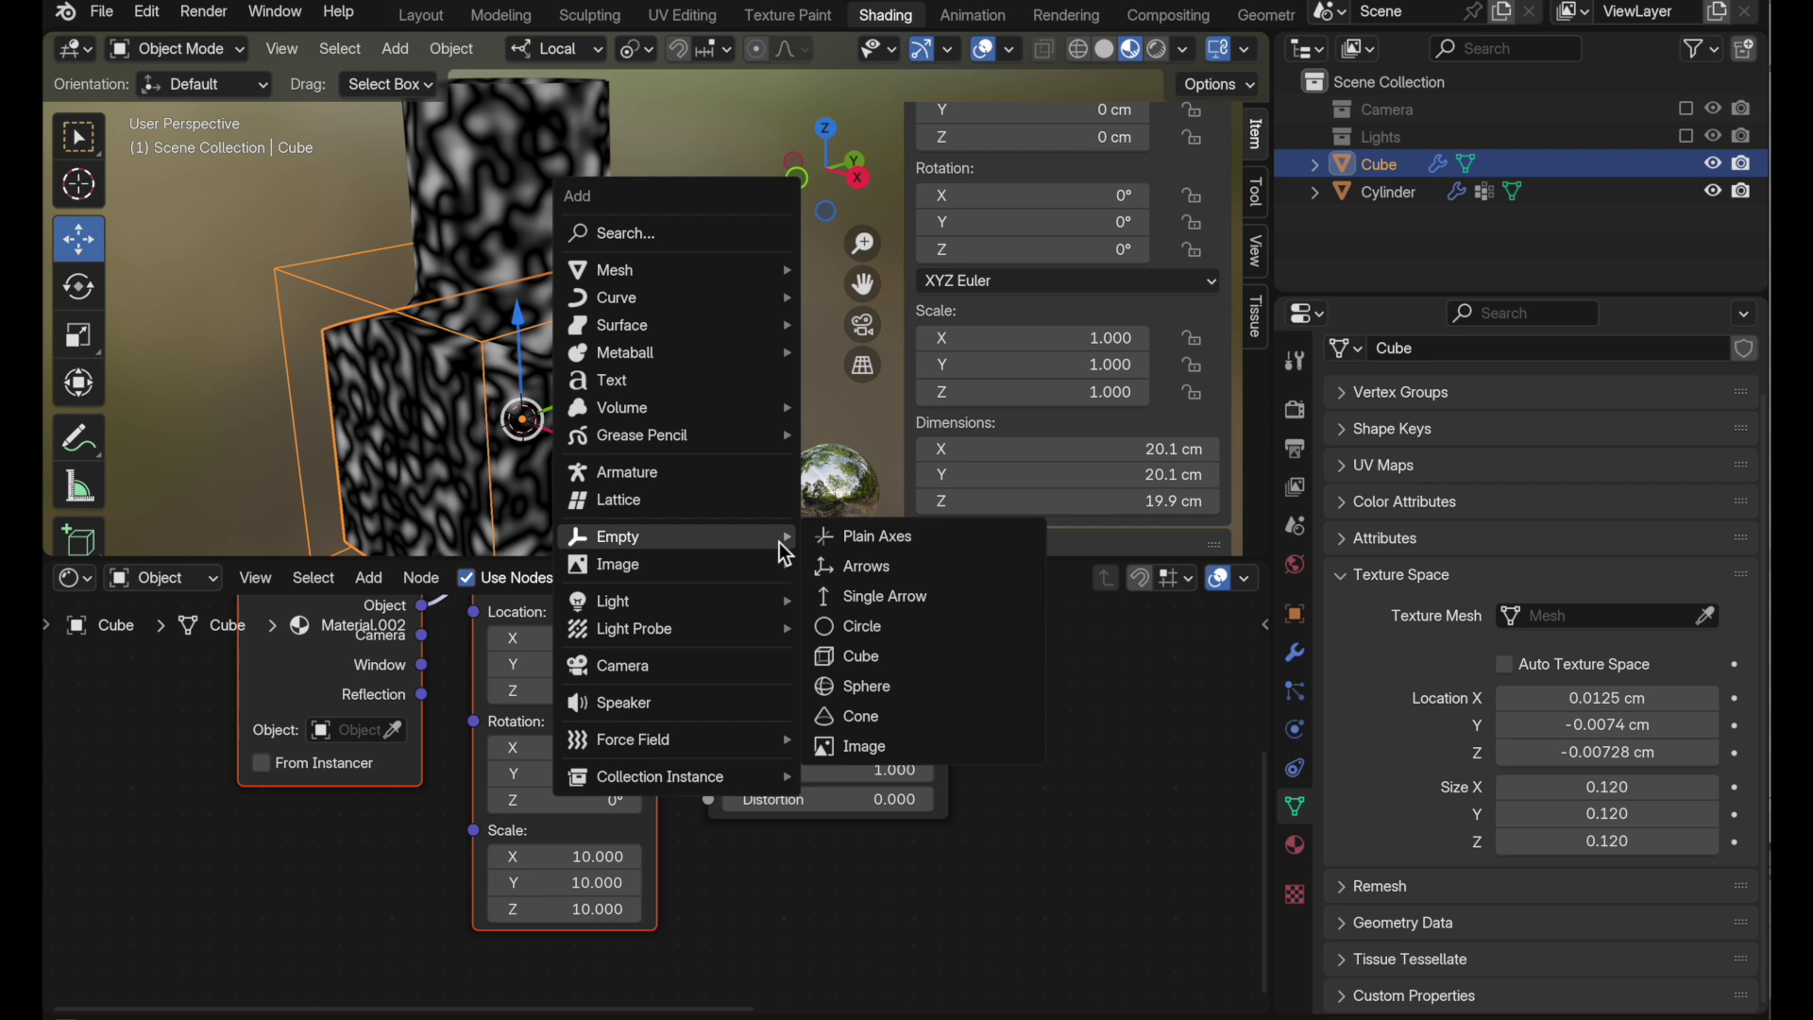
click(857, 547)
double_click(1400, 223)
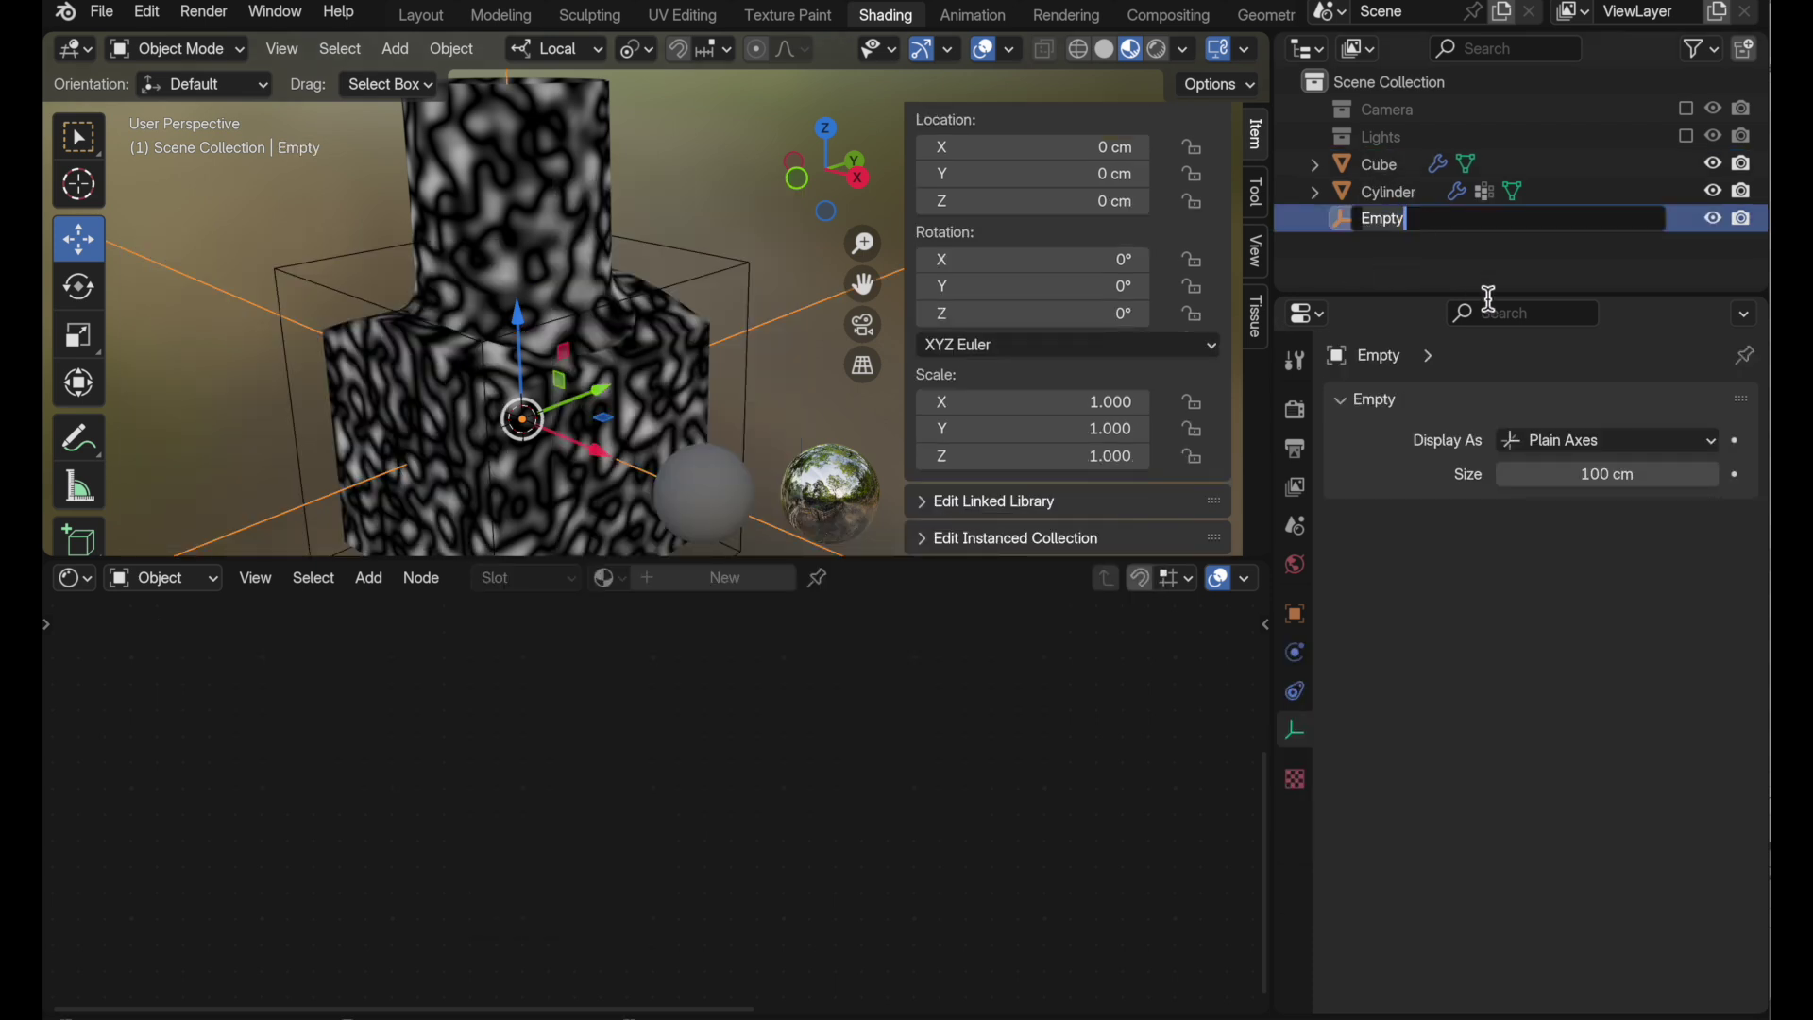
text(Cube & Cylinder)
key(Return)
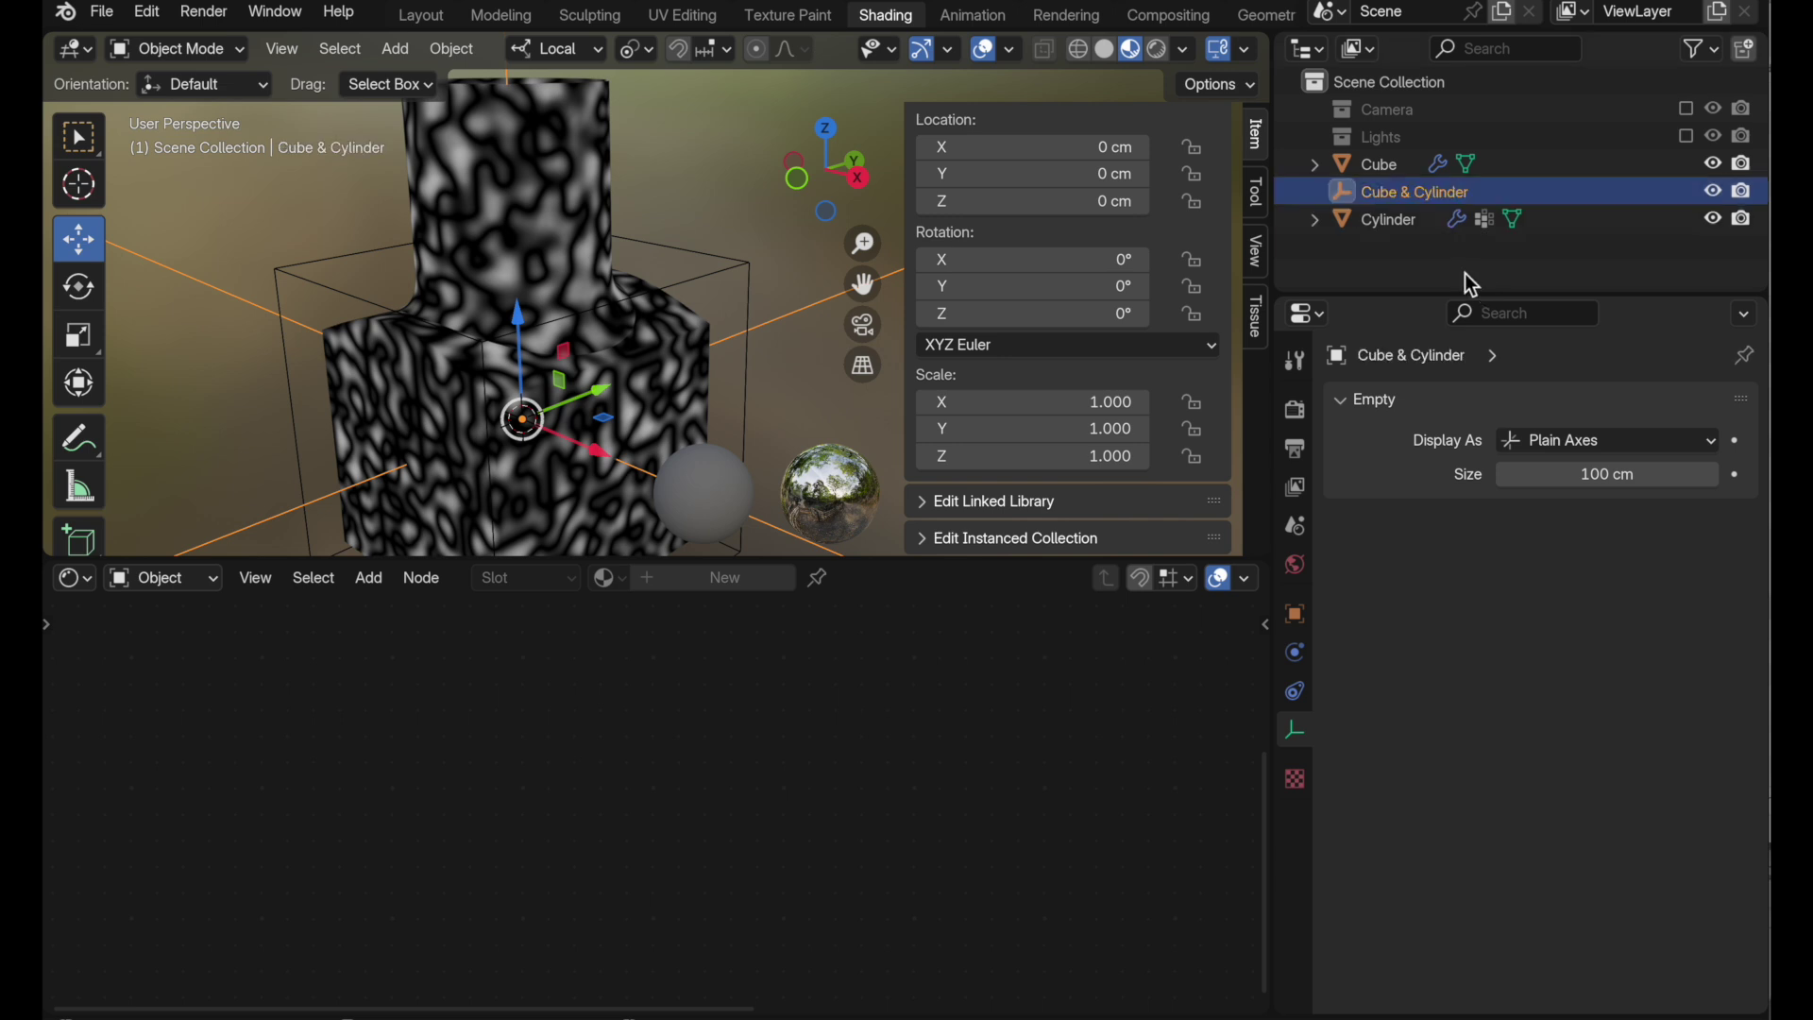
- Parent the Cube and the Cylinder under the 'Cube & Cylinder' empty
mouse_move(1375, 163)
mouse_down()
mouse_move(1410, 208)
mouse_move(1407, 172)
mouse_up()
click(1386, 172)
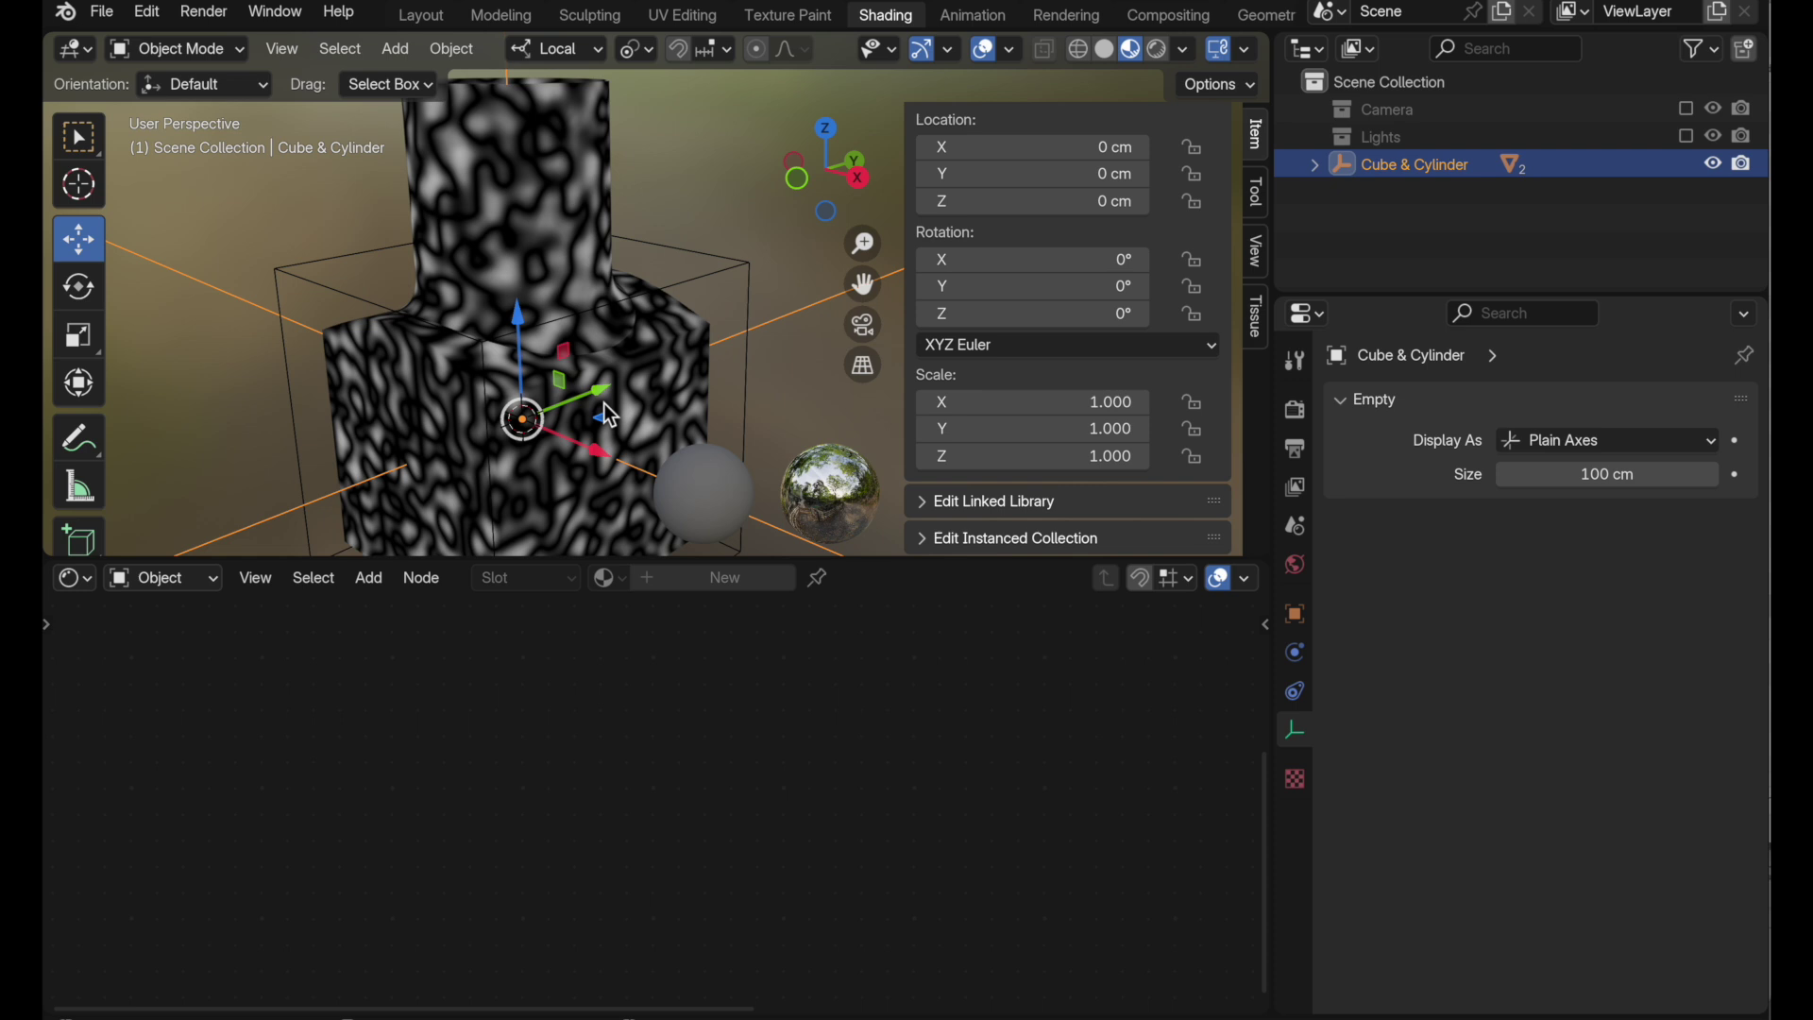
mouse_move(612, 390)
mouse_down()
mouse_move(645, 381)
mouse_move(593, 391)
mouse_up()
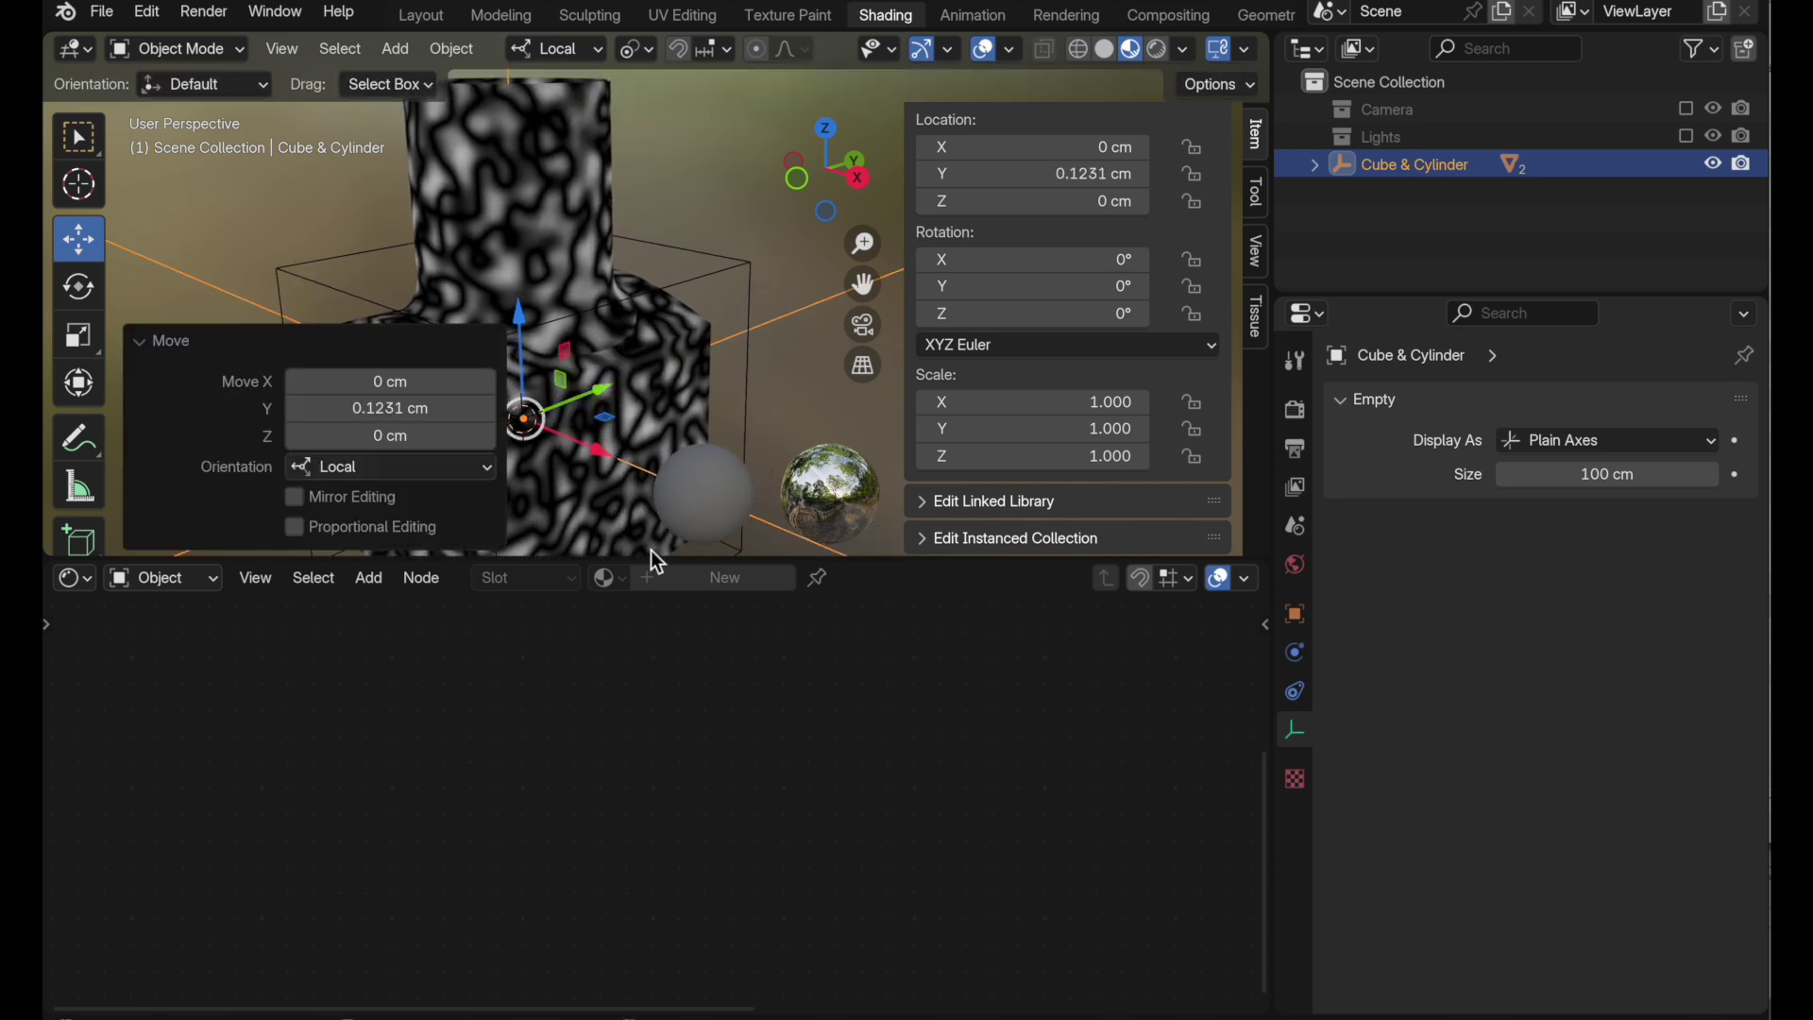
- Move the 'Cube & Cylinder' empty, with both children, to X -10.488 cm, Y 6.4086 cm
click(736, 174)
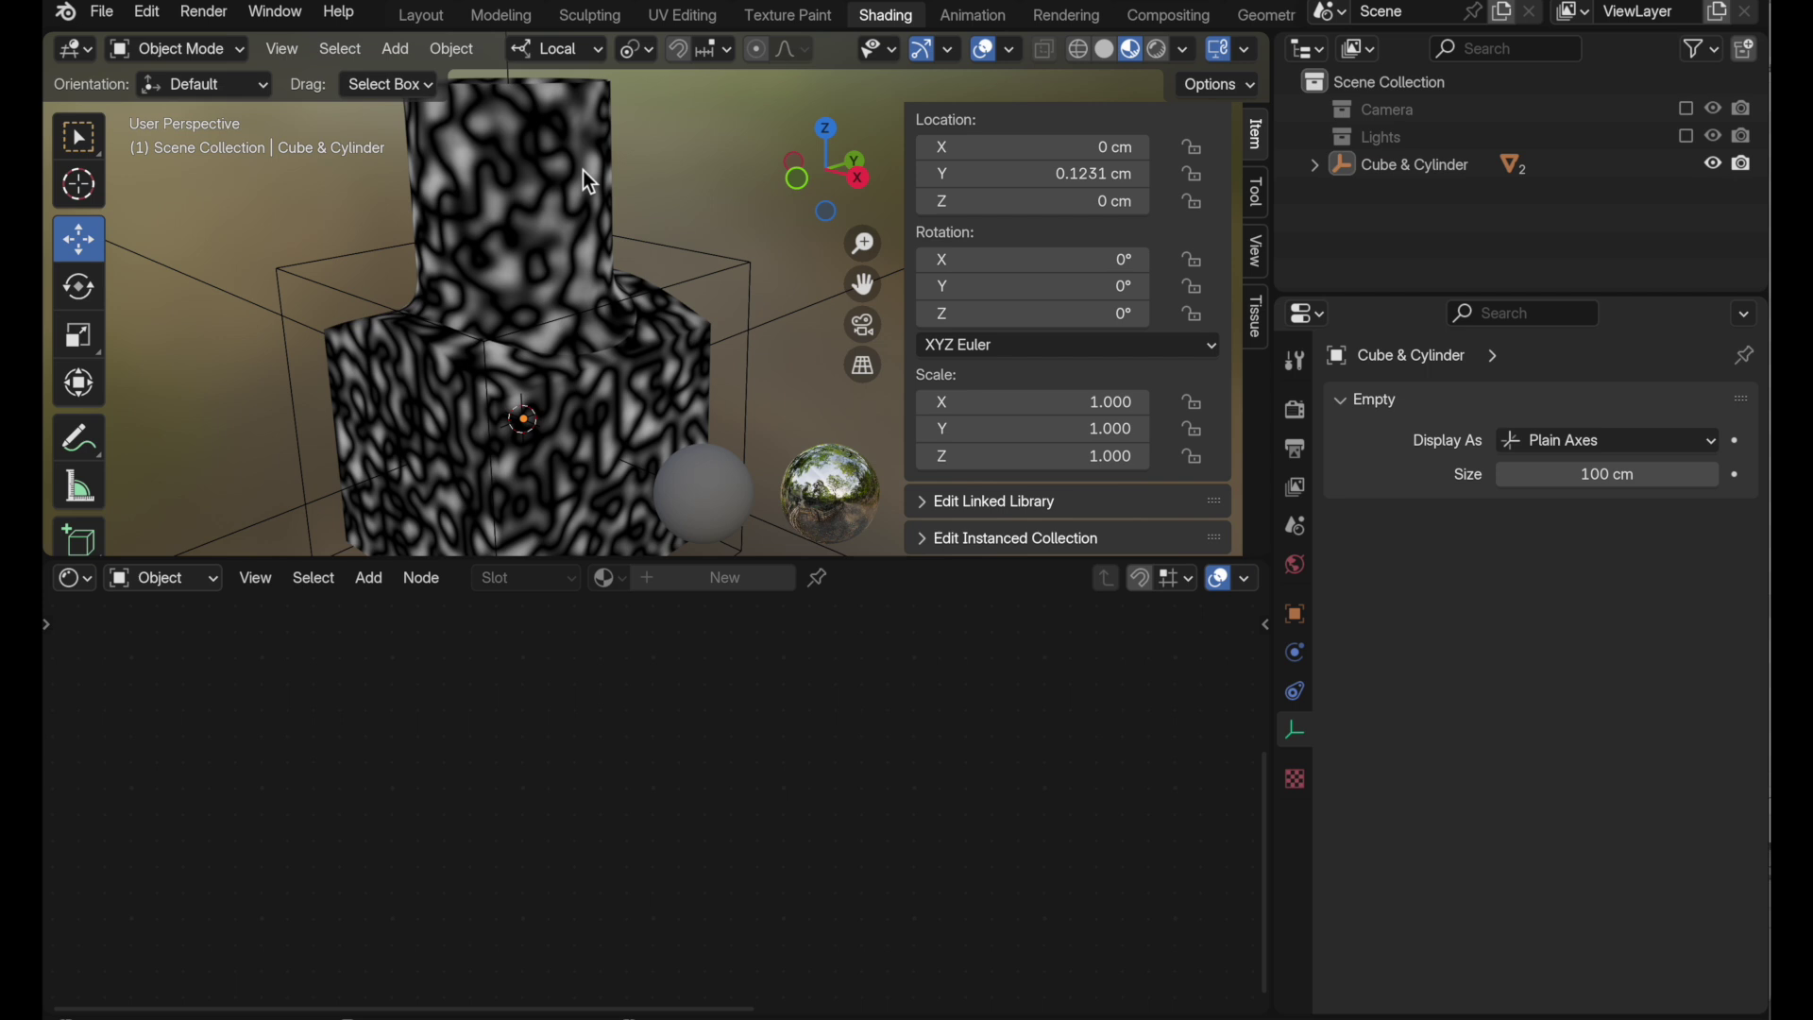
click(582, 170)
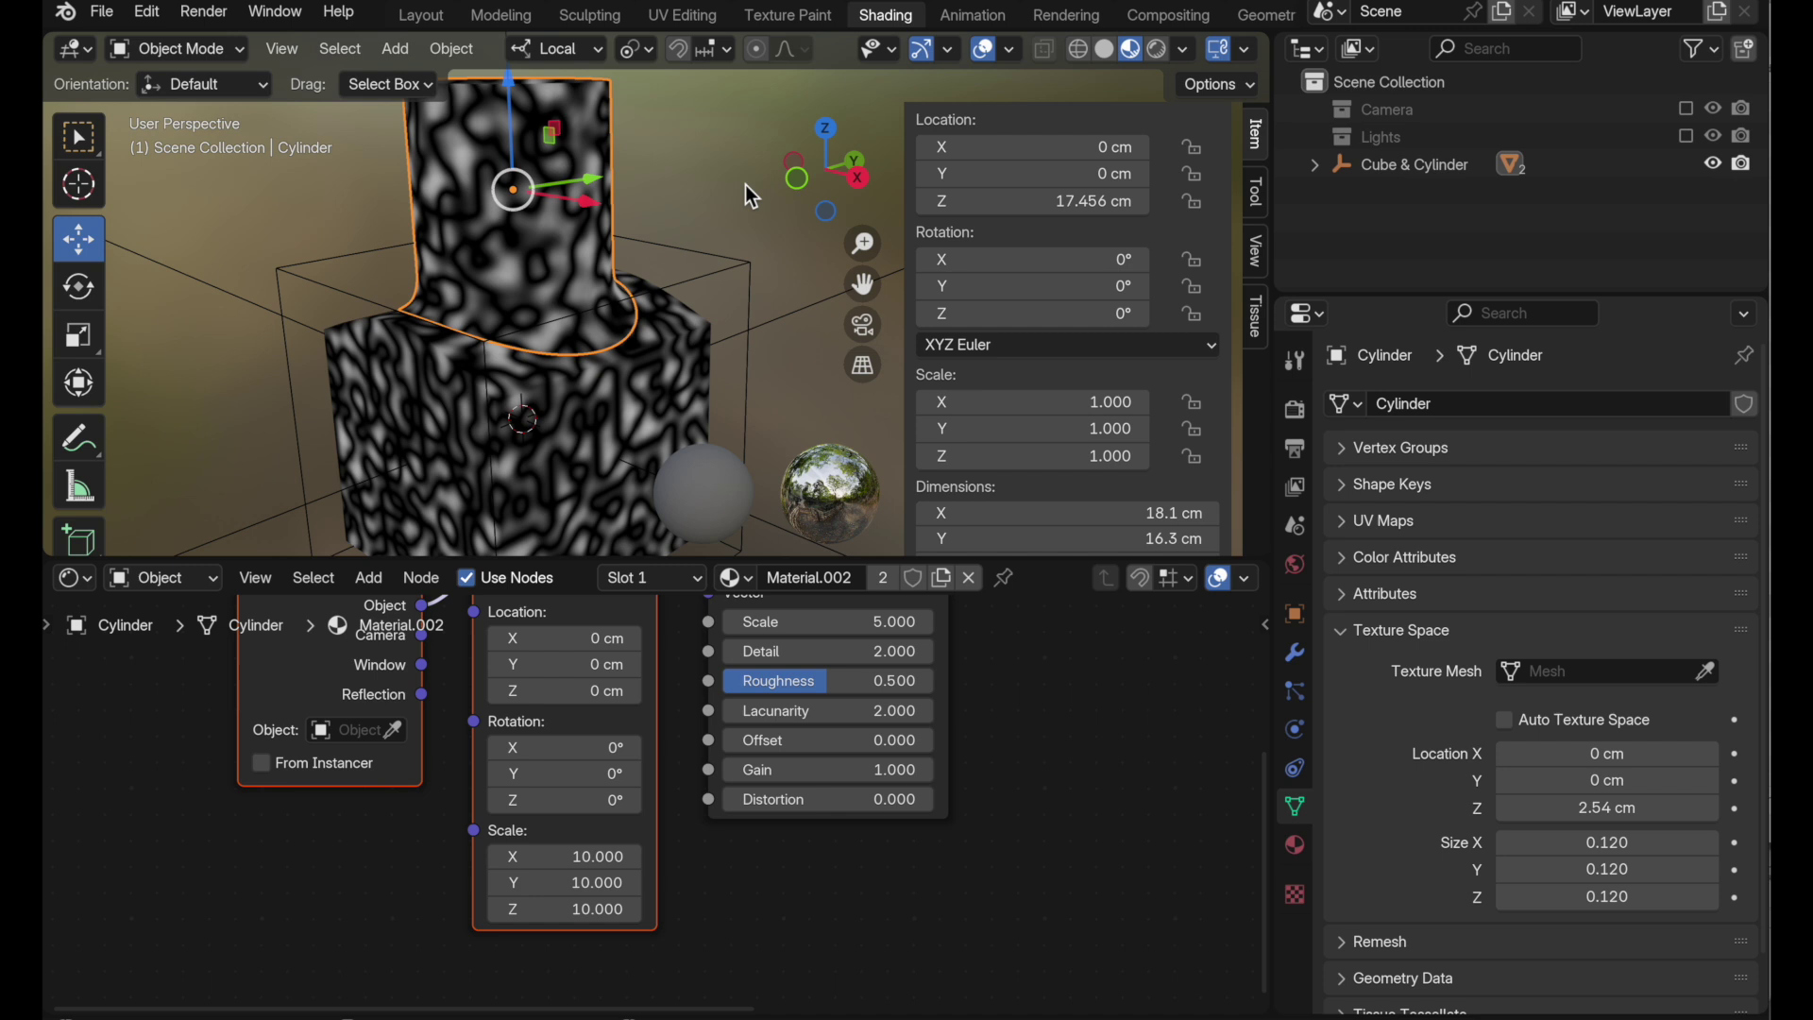
key(shift+g)
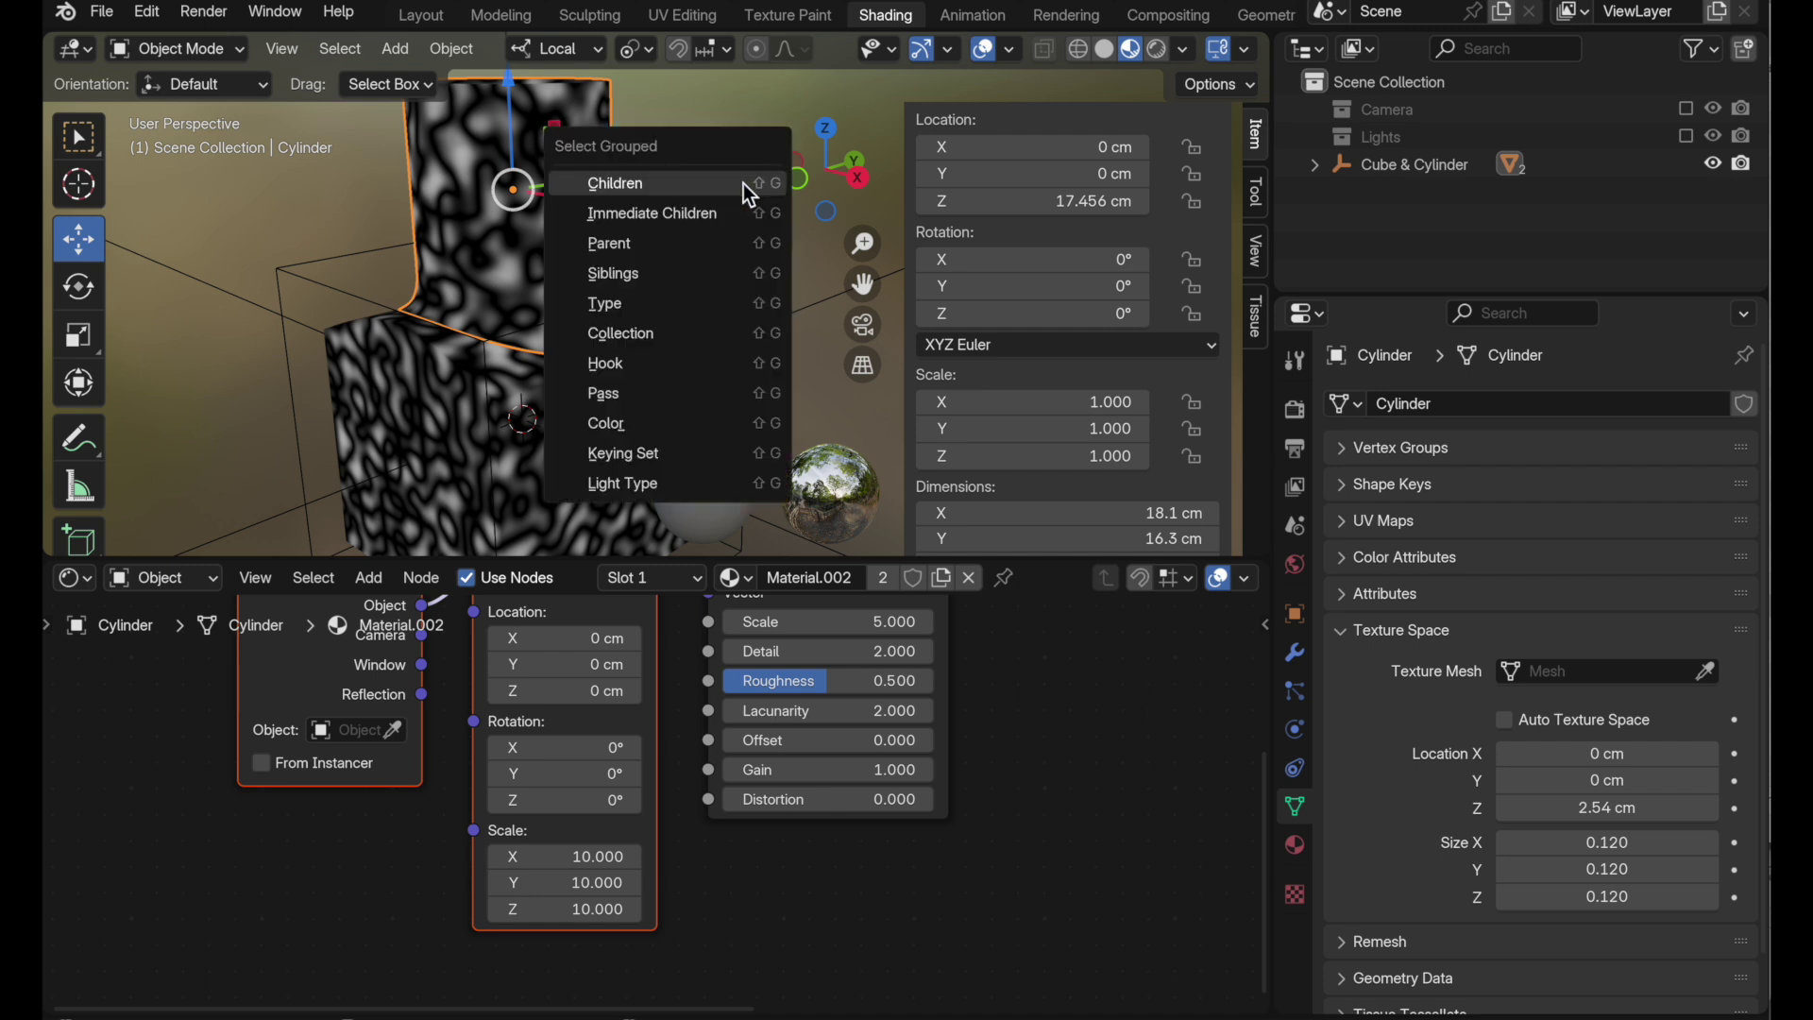
click(721, 251)
drag(605, 415, 586, 371)
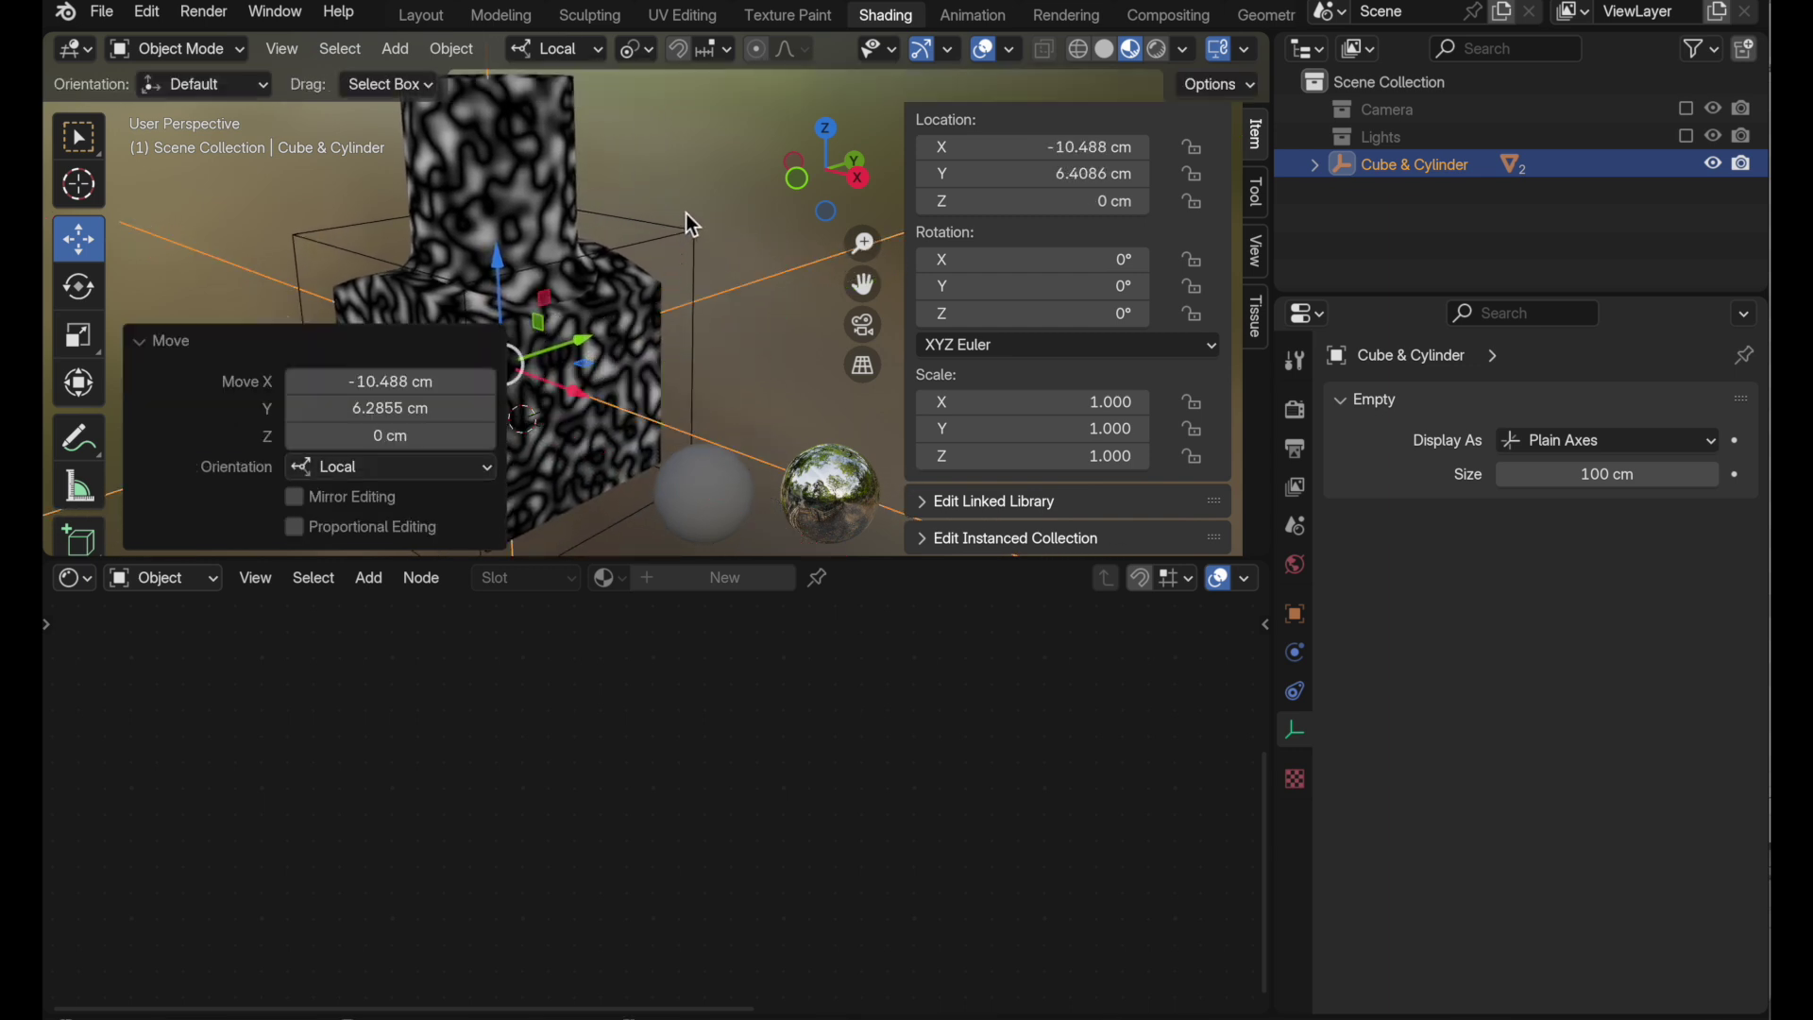
click(533, 168)
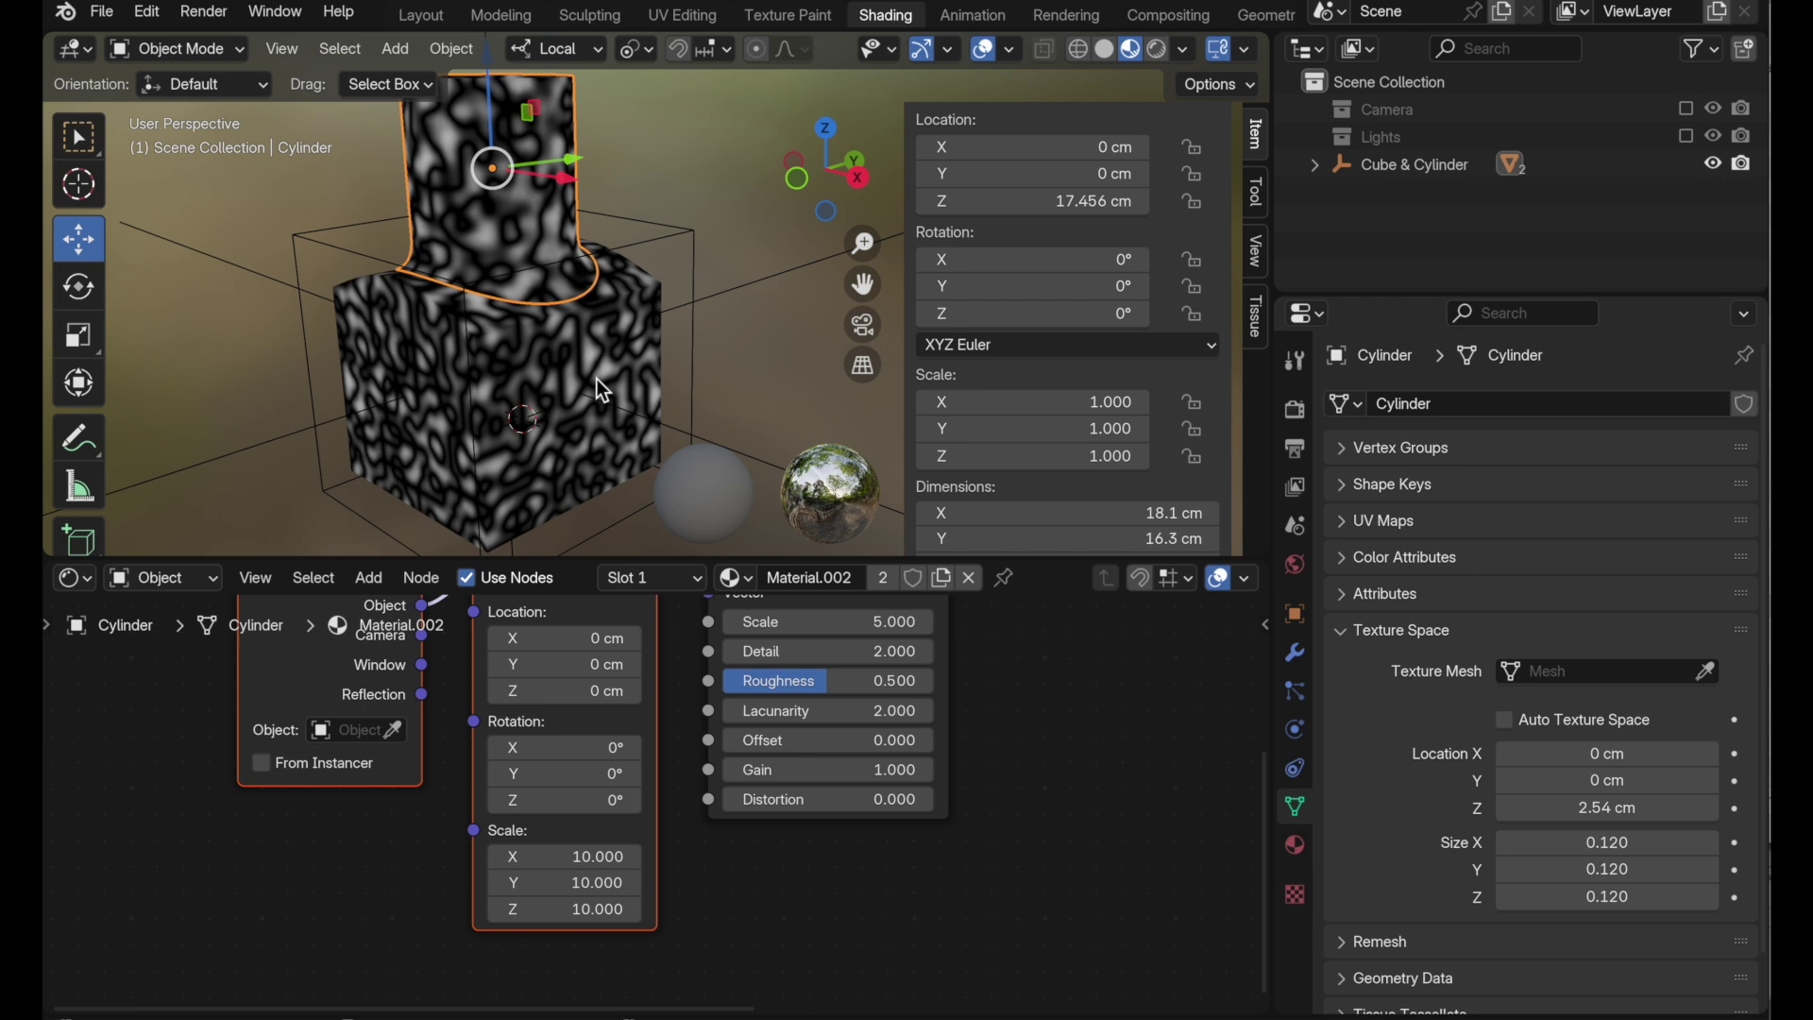
- Set the Texture Coordinate Object to 'Cube & Cylinder' and orbit to check the cylinder-cube seam
scroll(538, 642, up, 3)
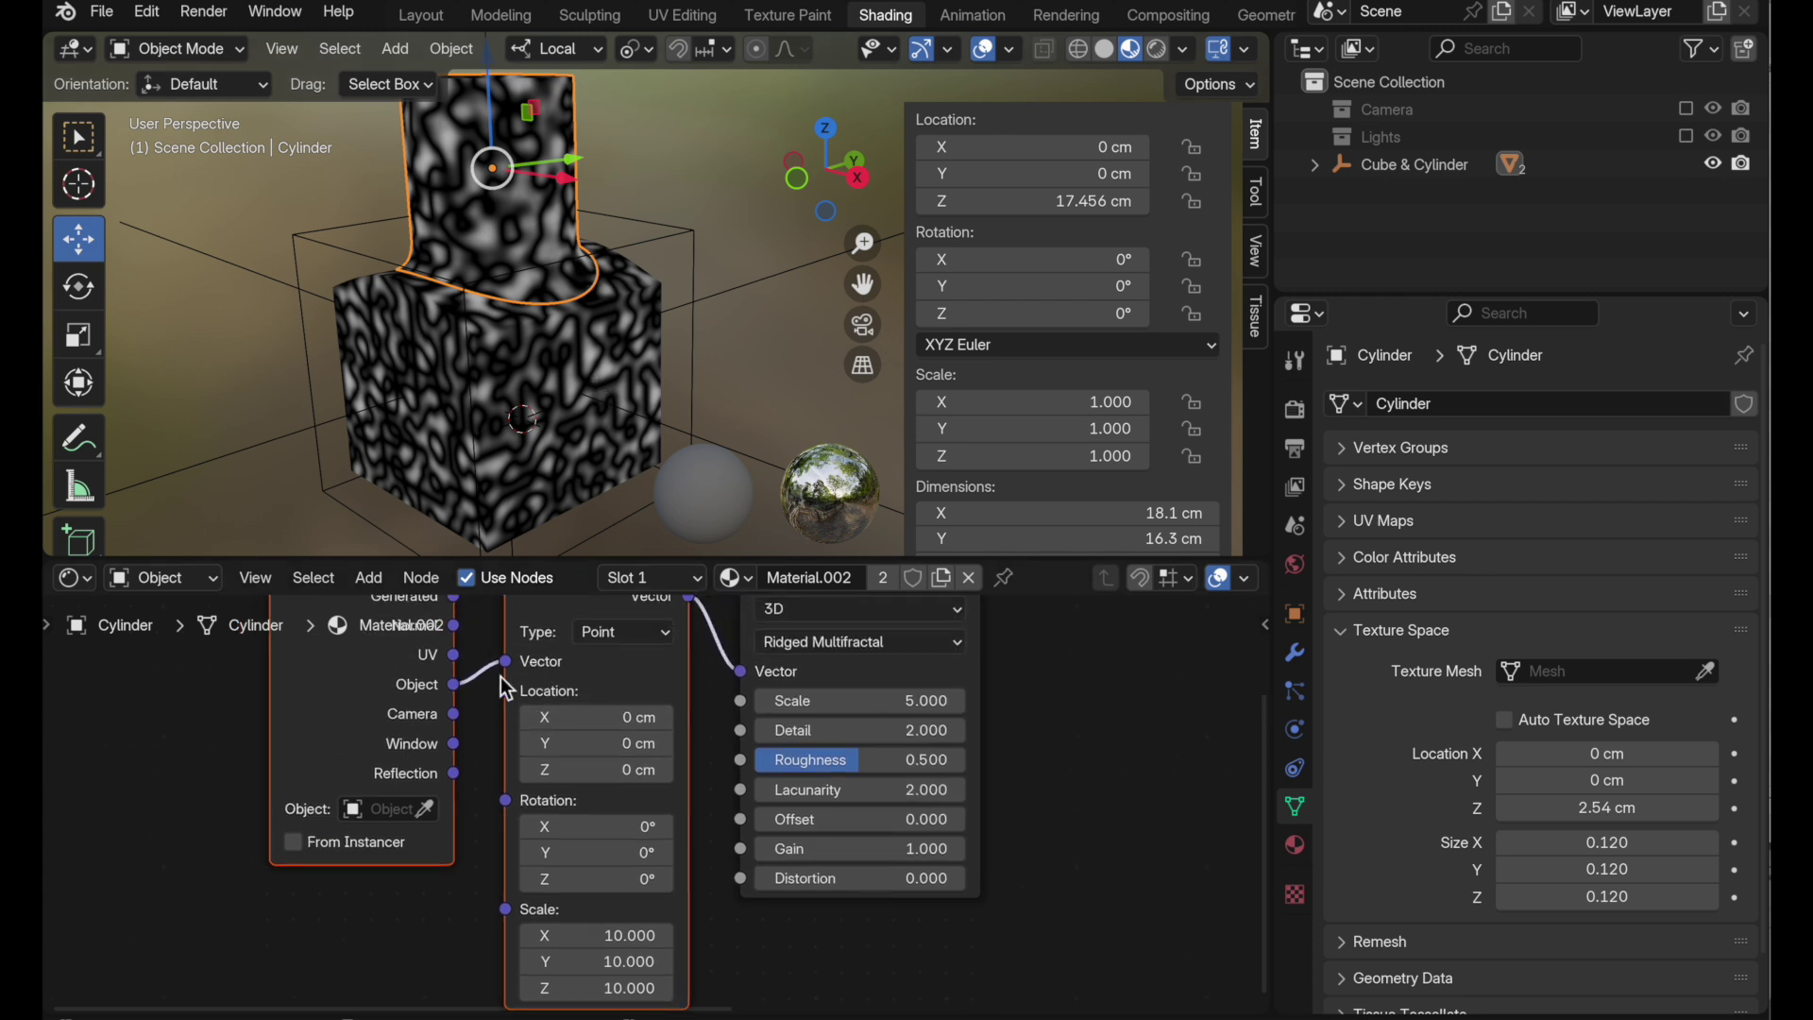
click(426, 810)
click(1351, 168)
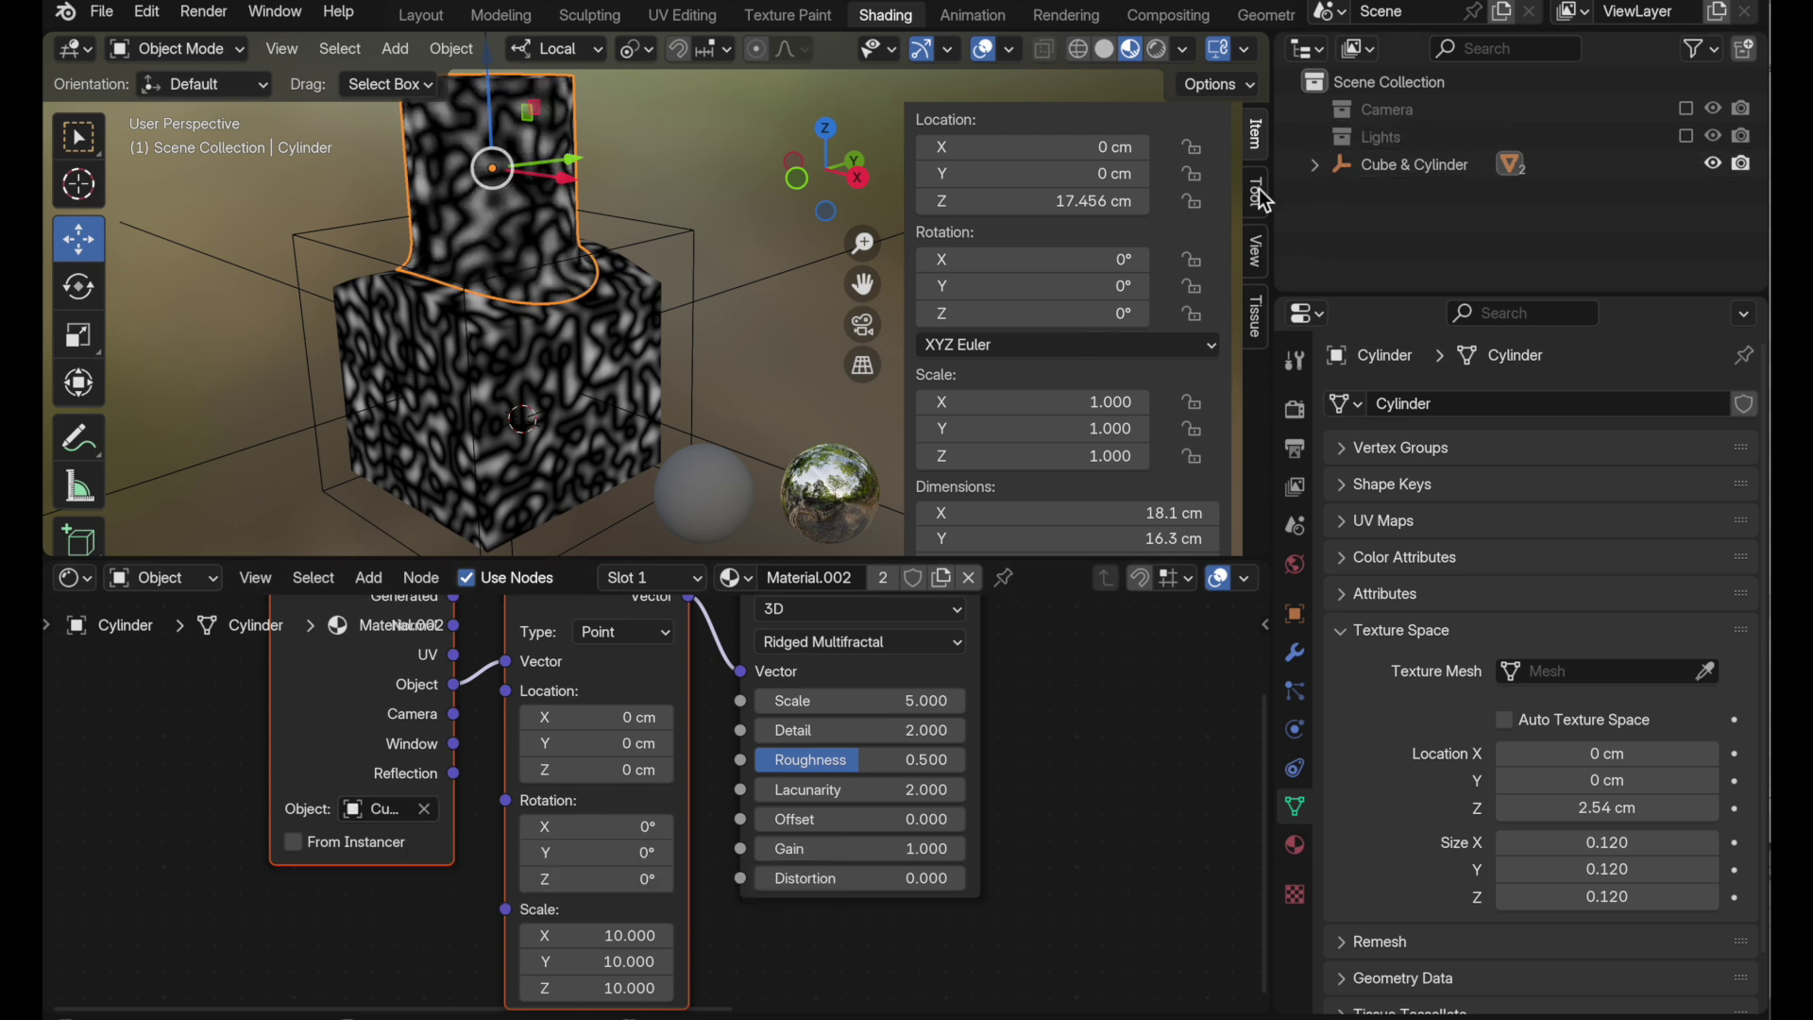
scroll(569, 258, up, 6)
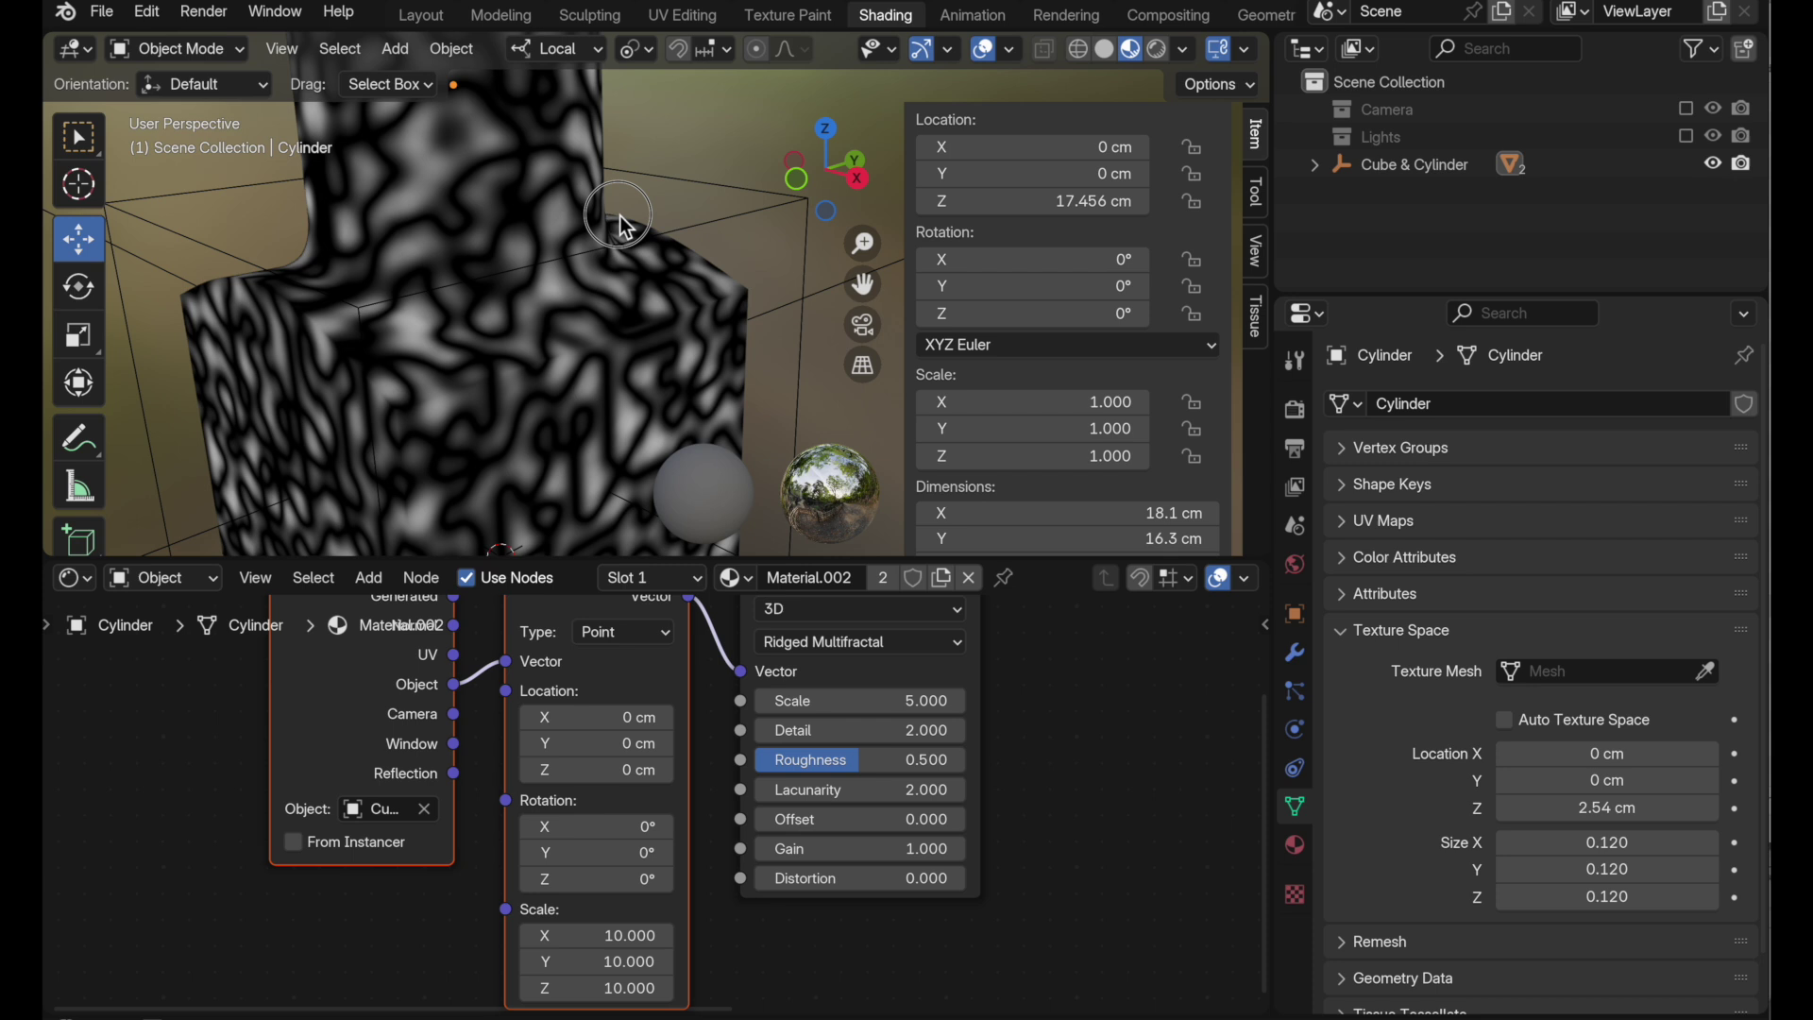
middle_drag(600, 265, 737, 278)
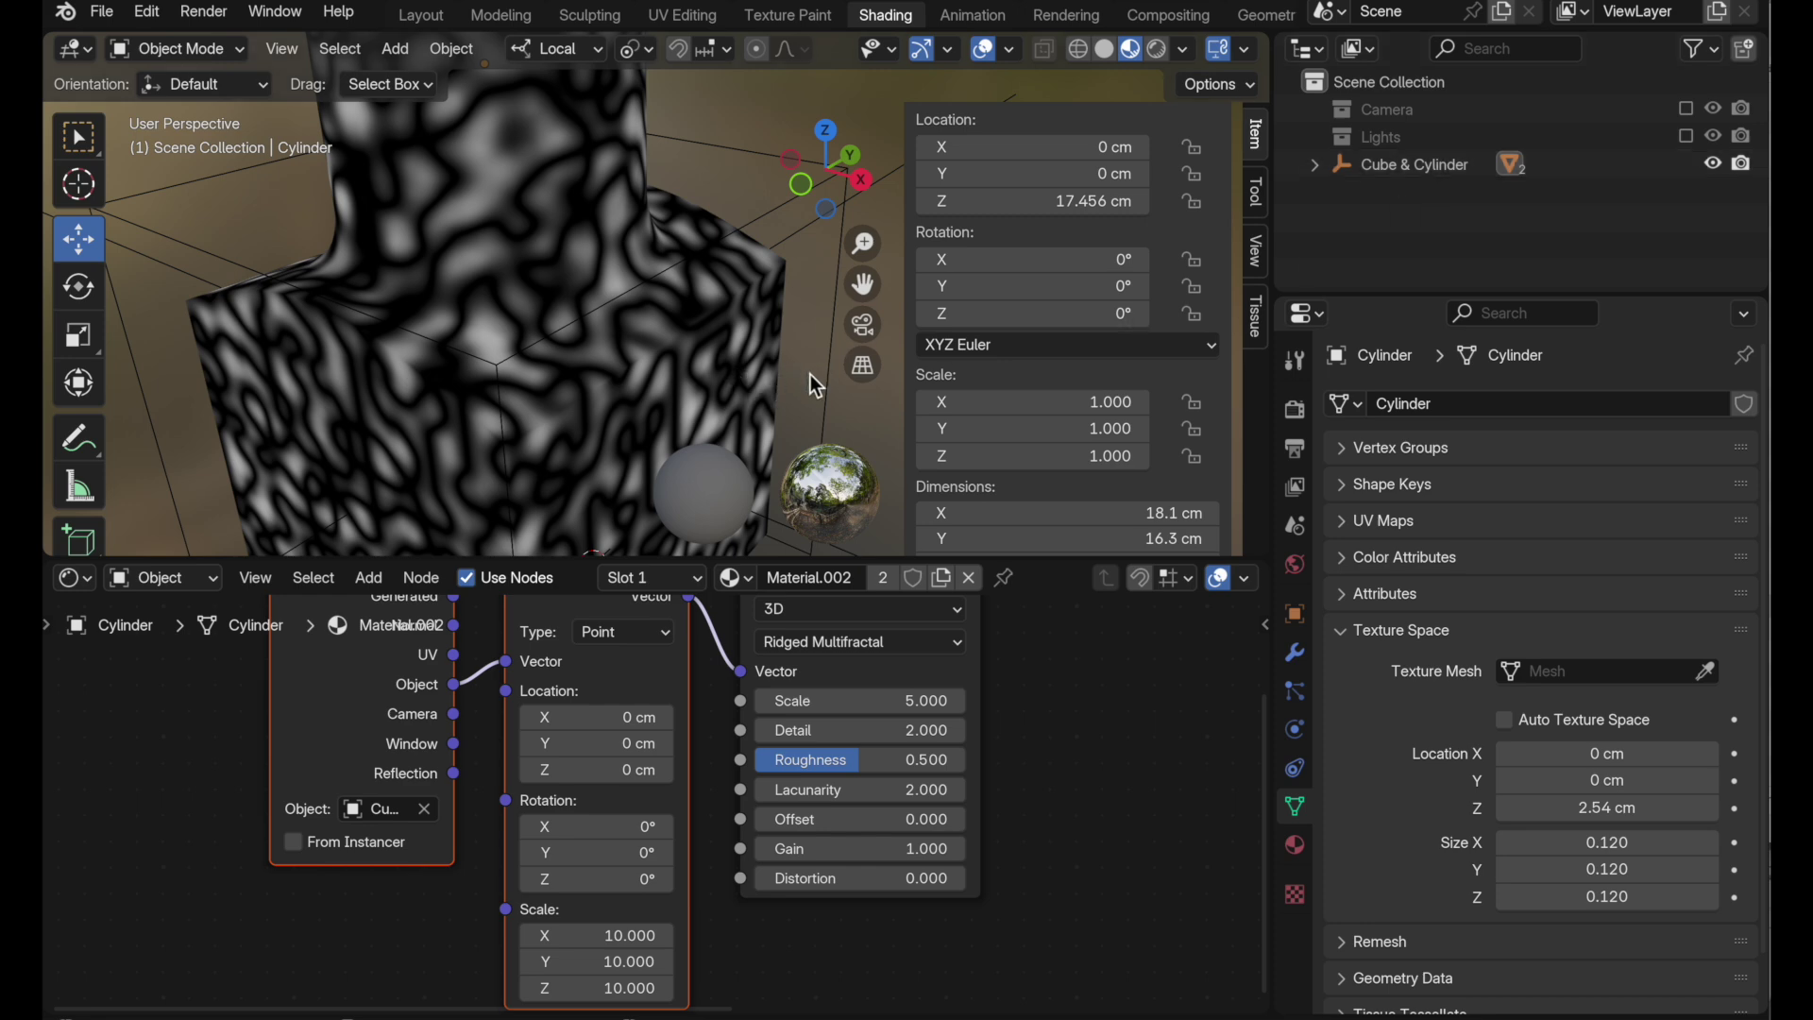
mouse_move(810, 374)
middle_down()
mouse_move(757, 422)
mouse_move(744, 408)
mouse_move(795, 298)
mouse_move(769, 358)
mouse_move(801, 359)
middle_up()
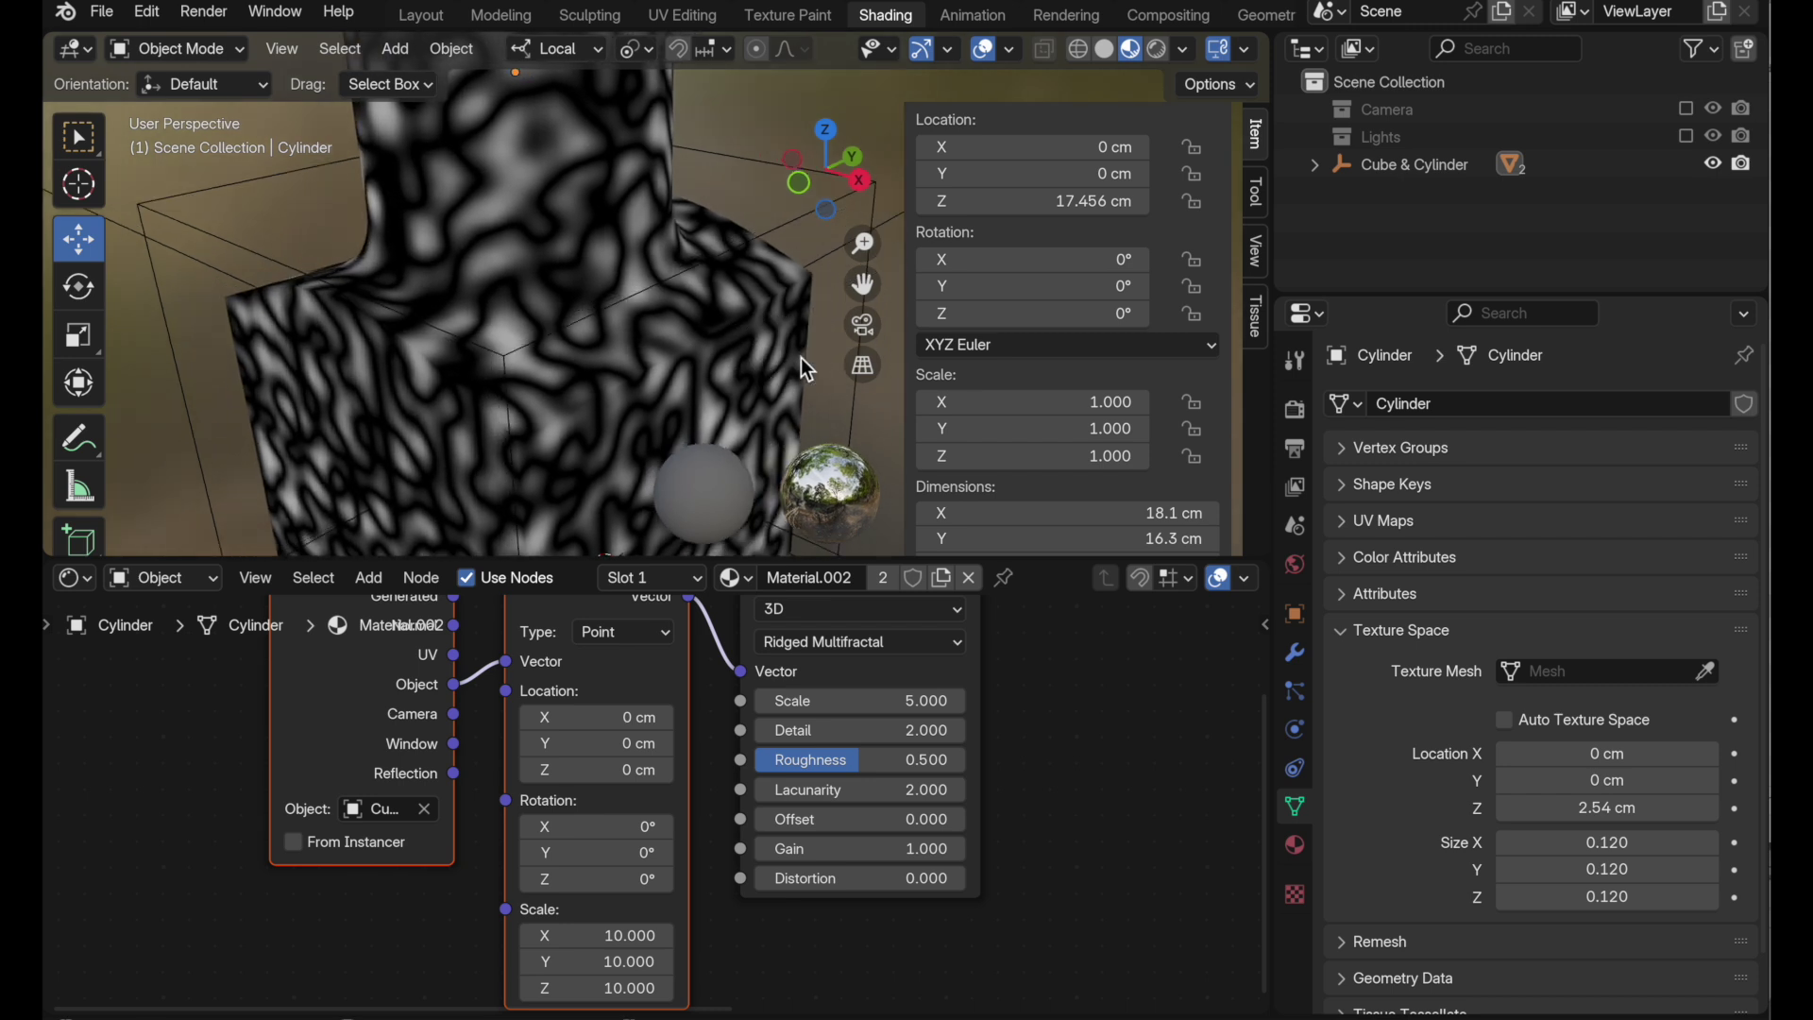